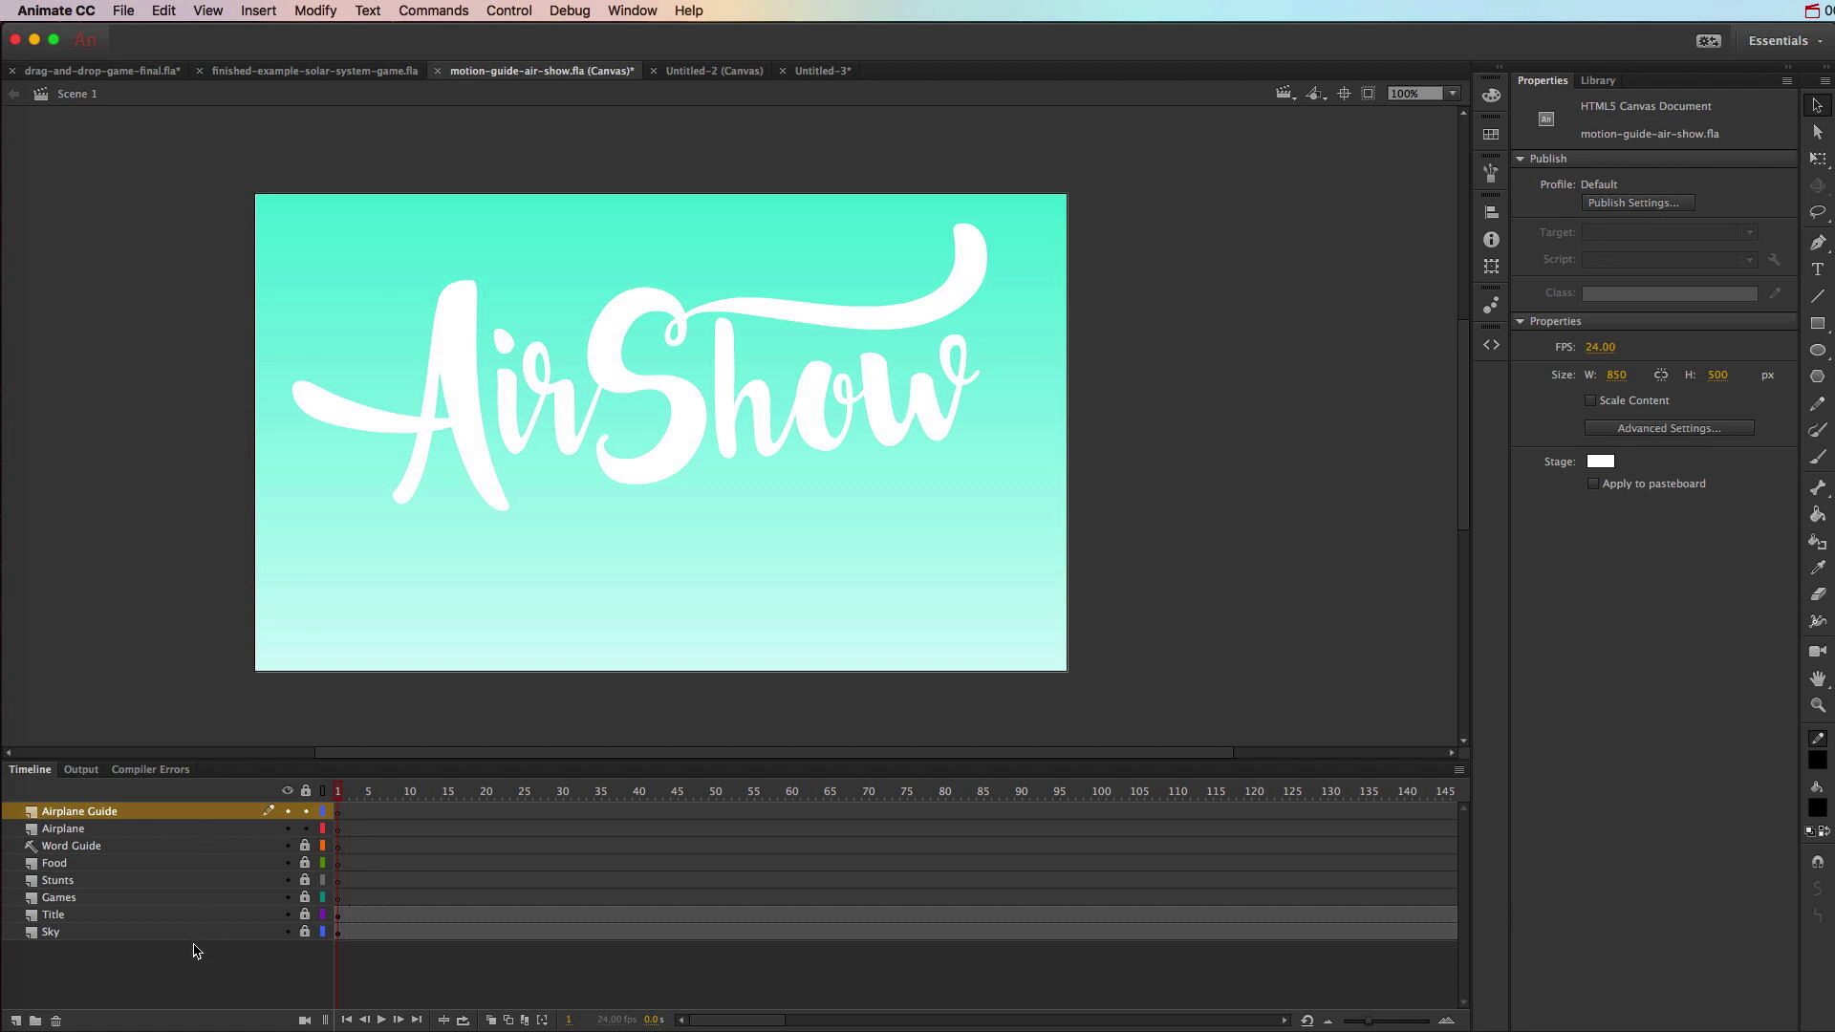
- Place the Airplane symbol on the Airplane layer, off the stage's left edge at about X -157, Y 117
left_click(127, 830)
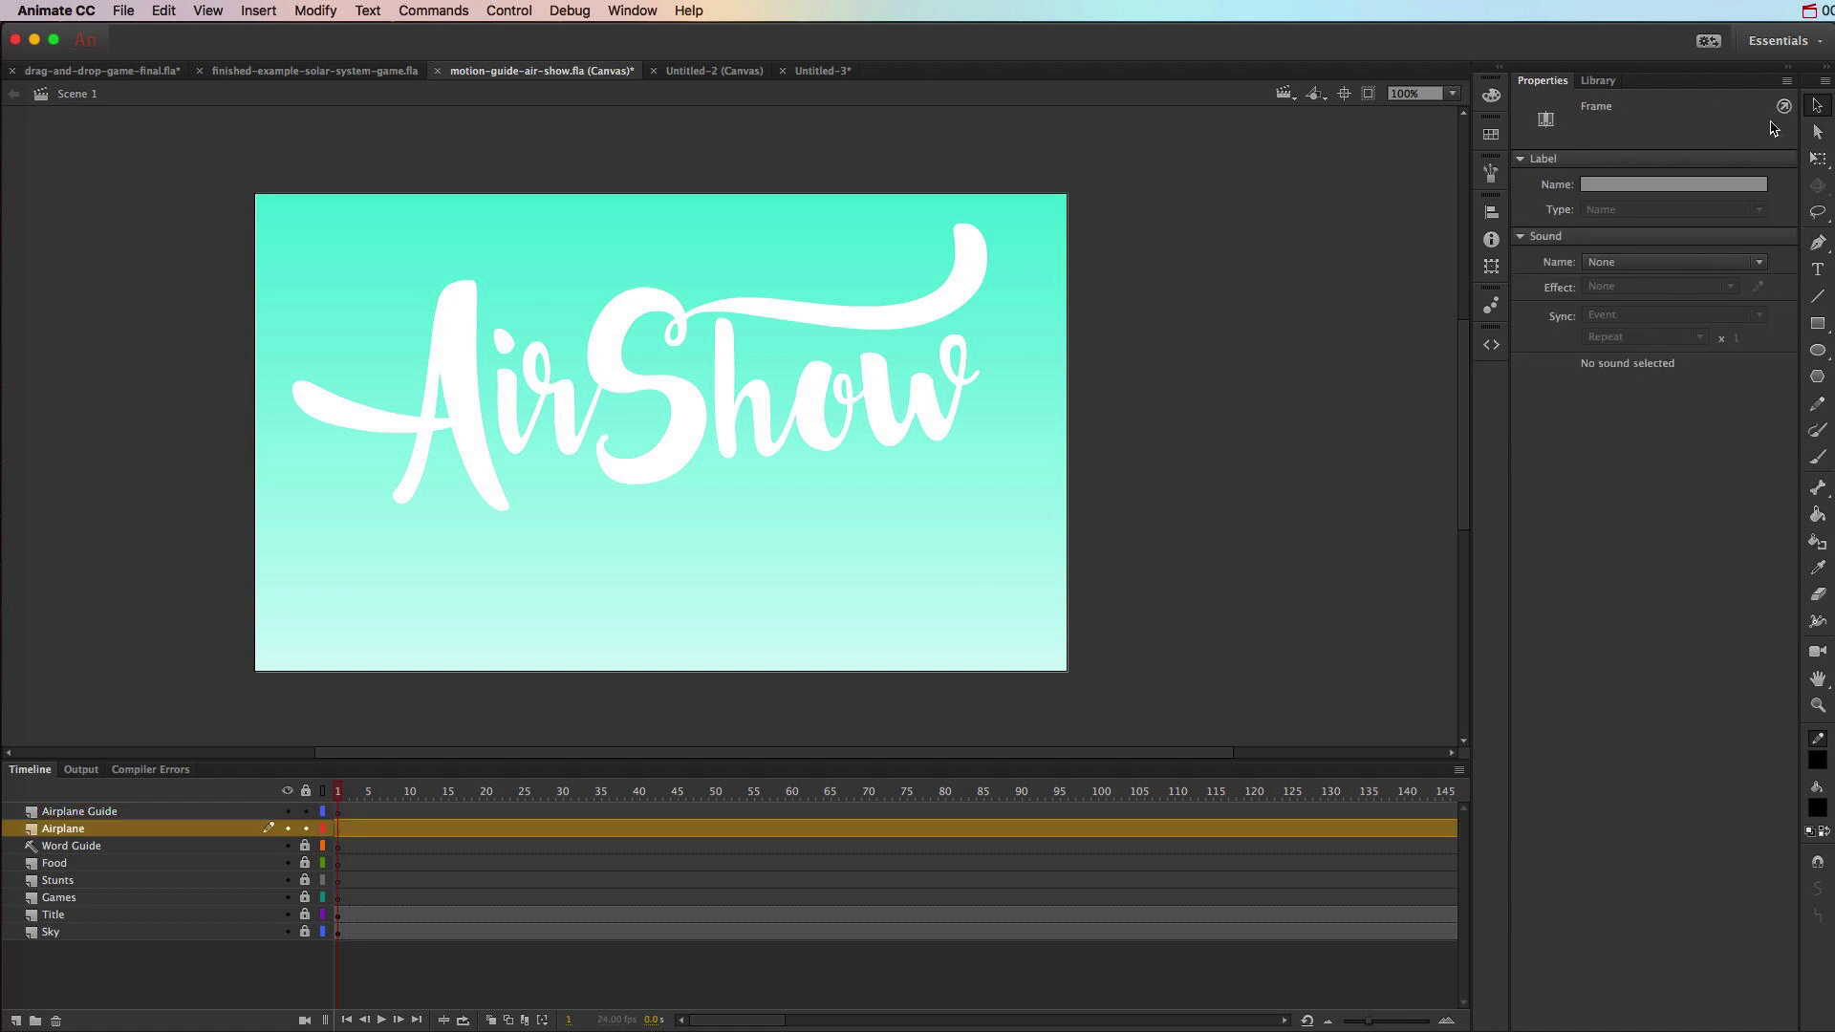
left_click(1598, 81)
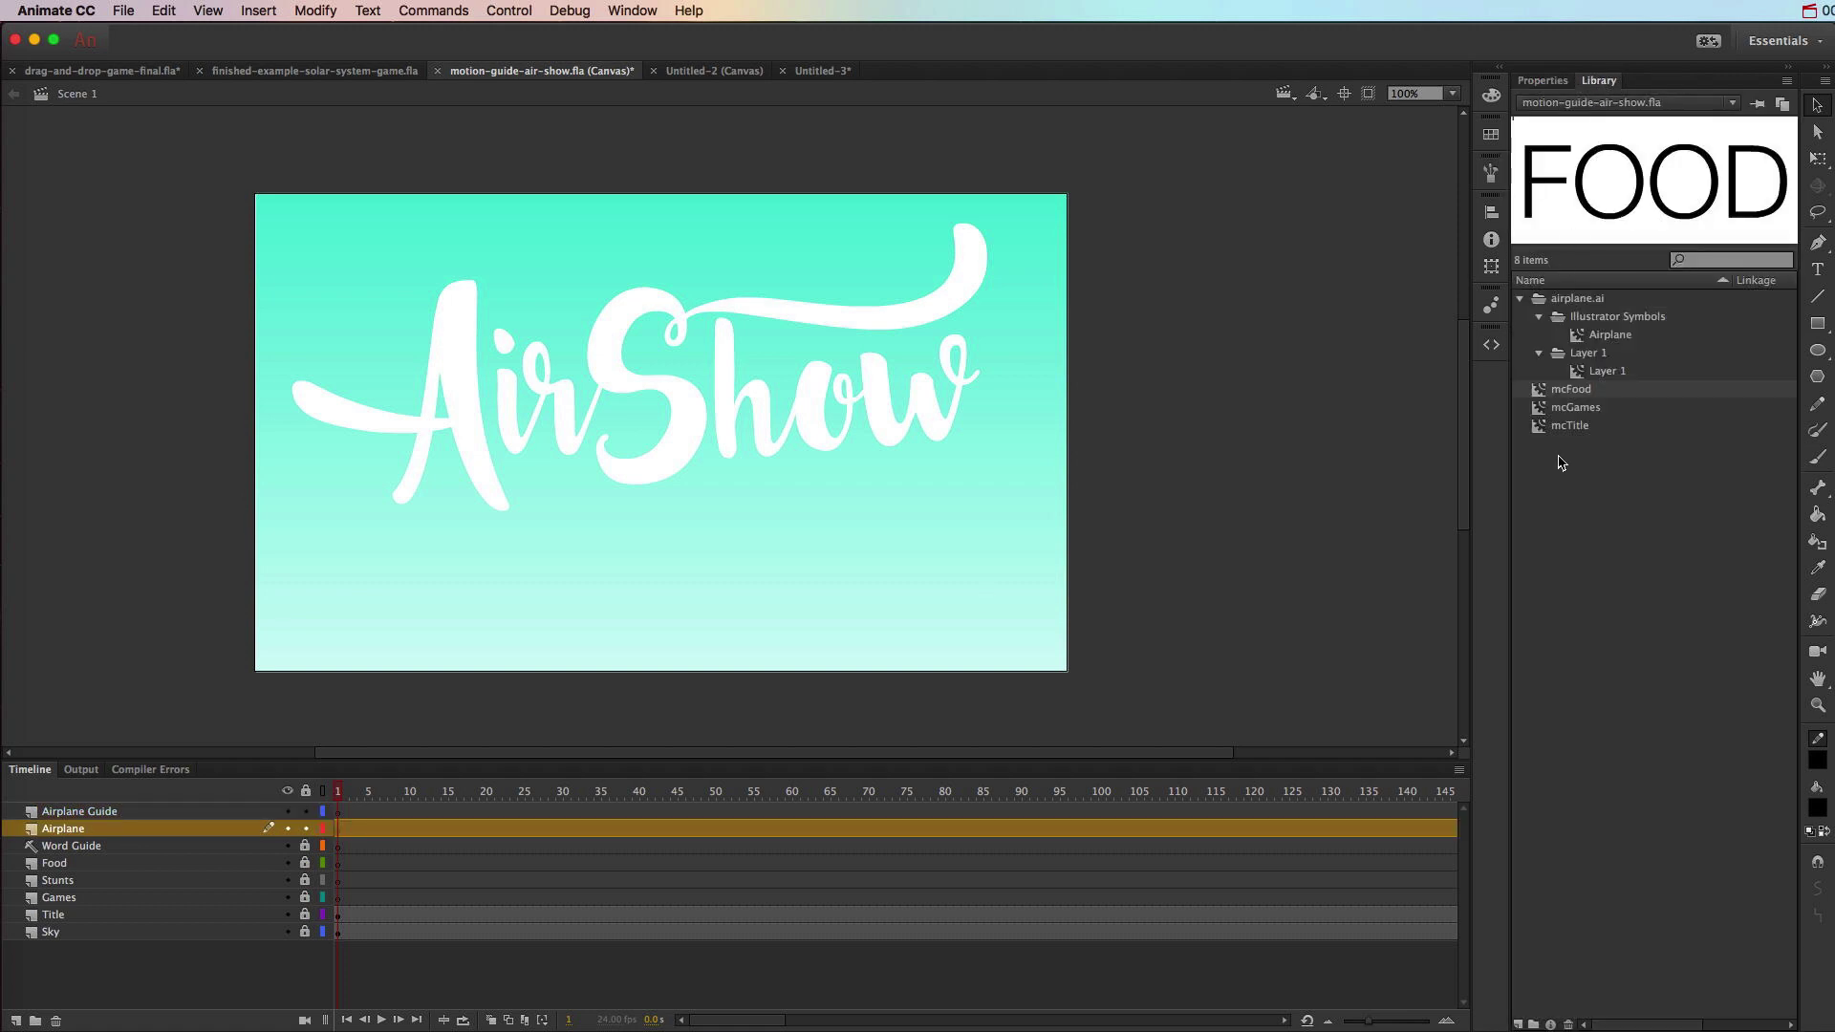
left_click(1579, 340)
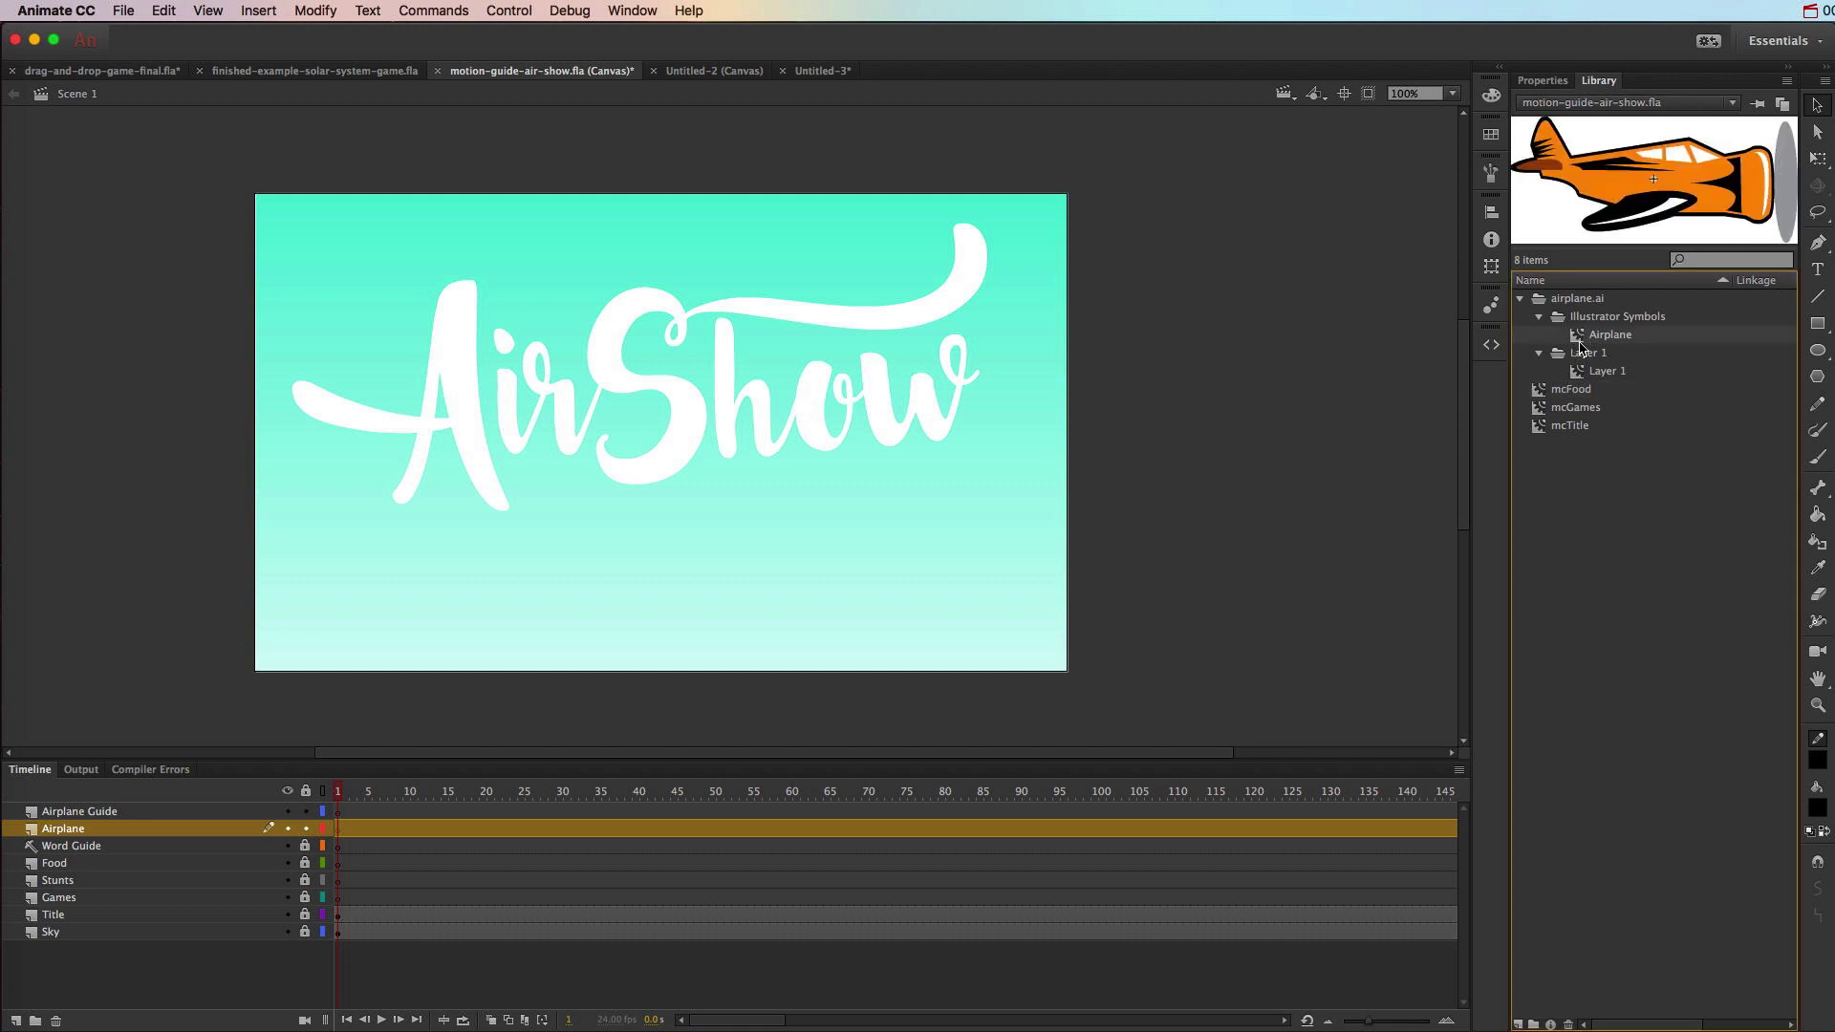
left_click_drag(1582, 344, 128, 308)
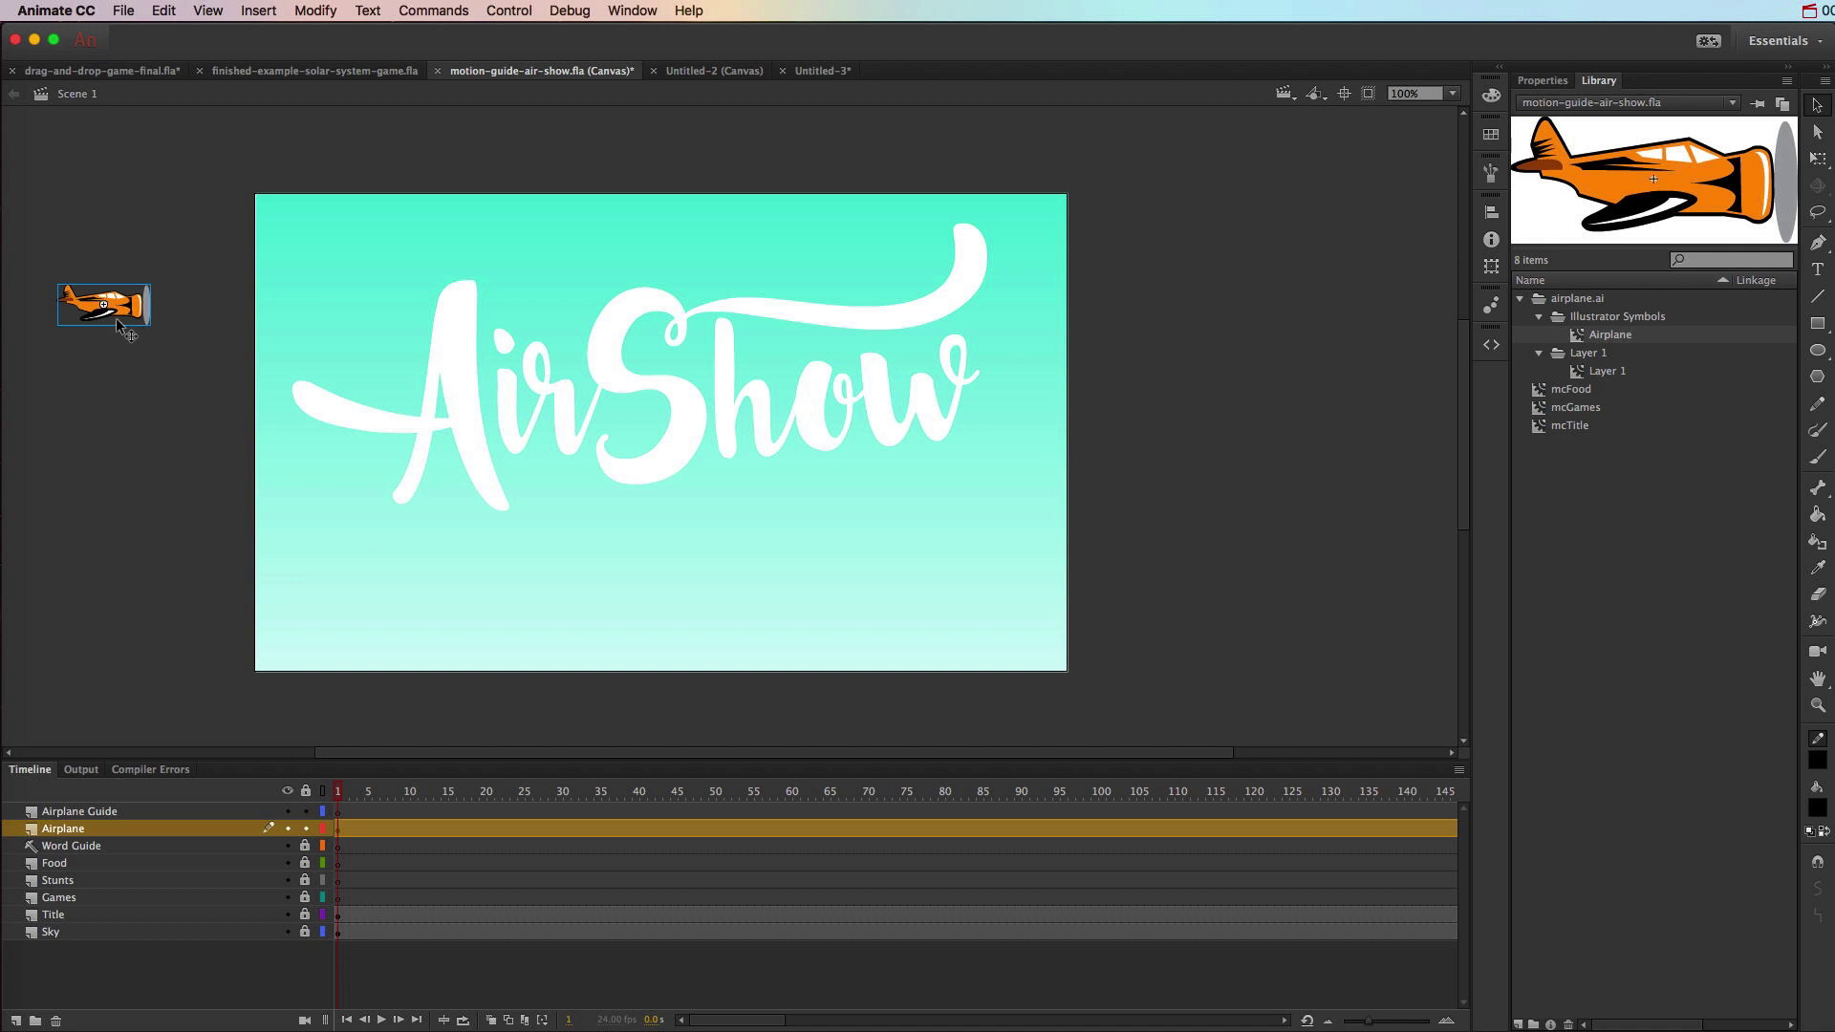
- Lock the Airplane layer and activate the Pencil tool with the Airplane Guide layer selected
left_click(134, 813)
left_click(305, 828)
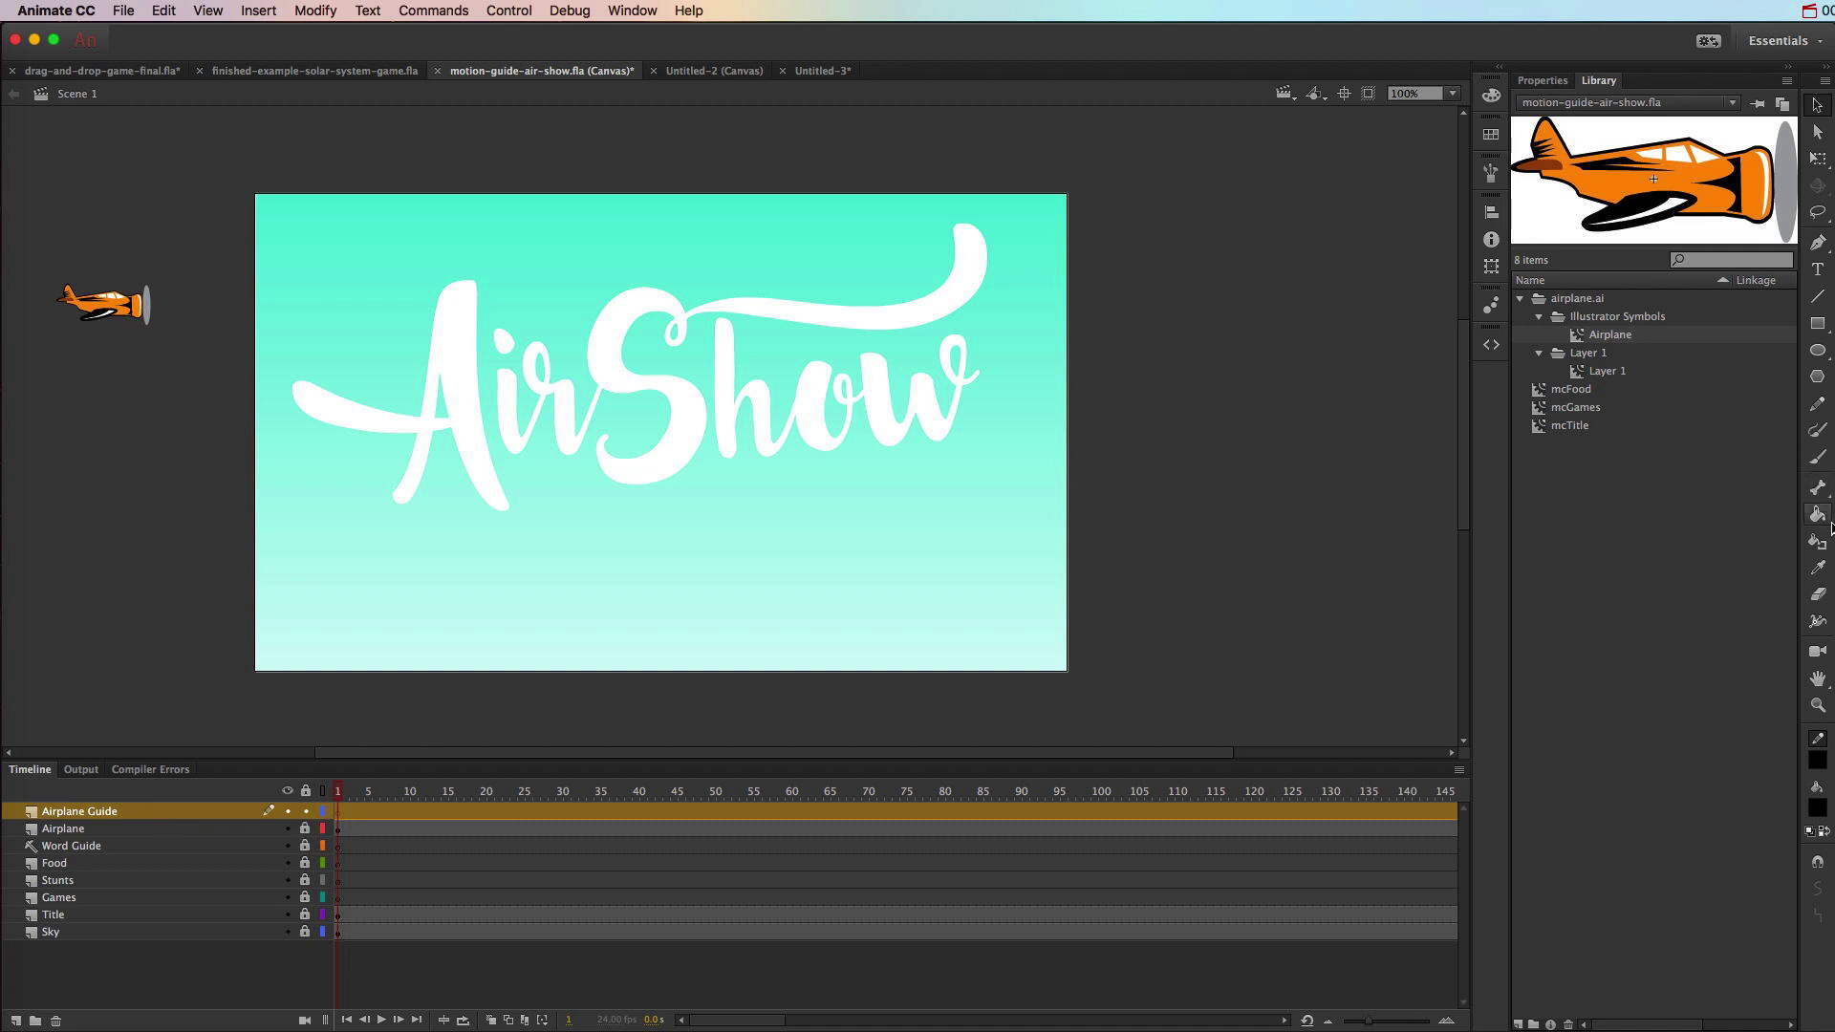
left_click(1818, 403)
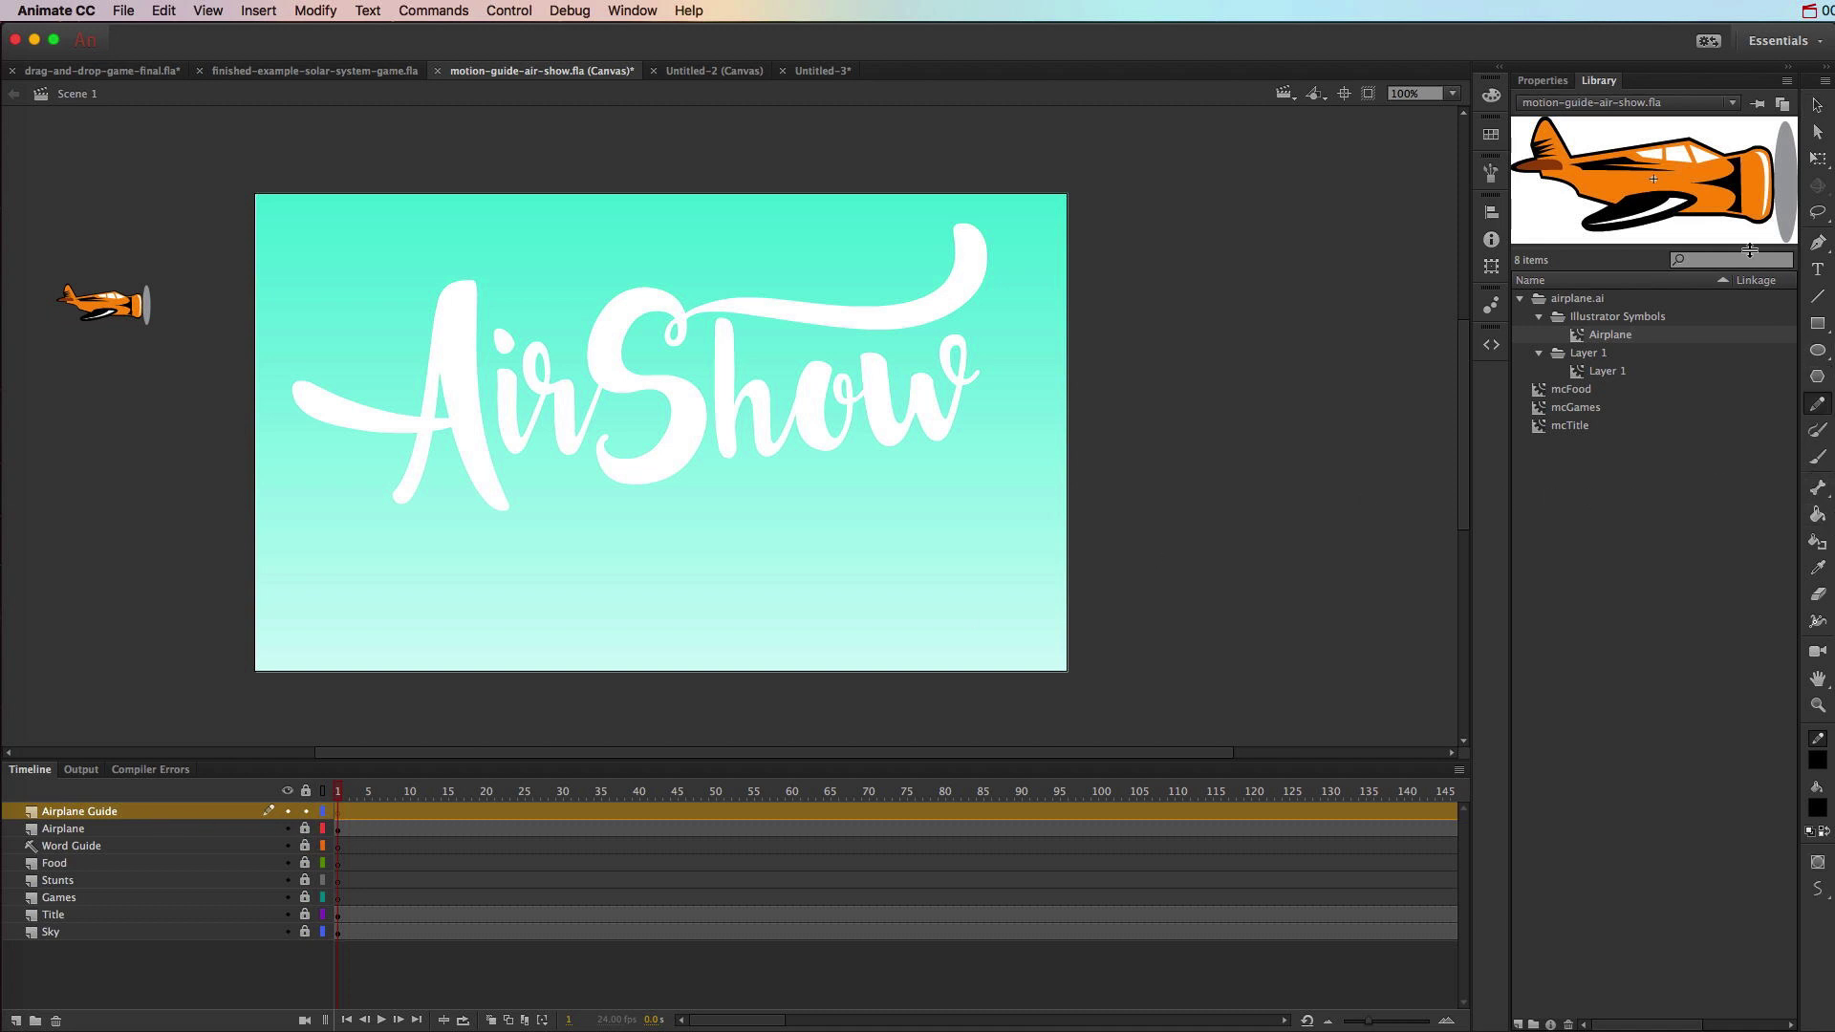
left_click(1556, 86)
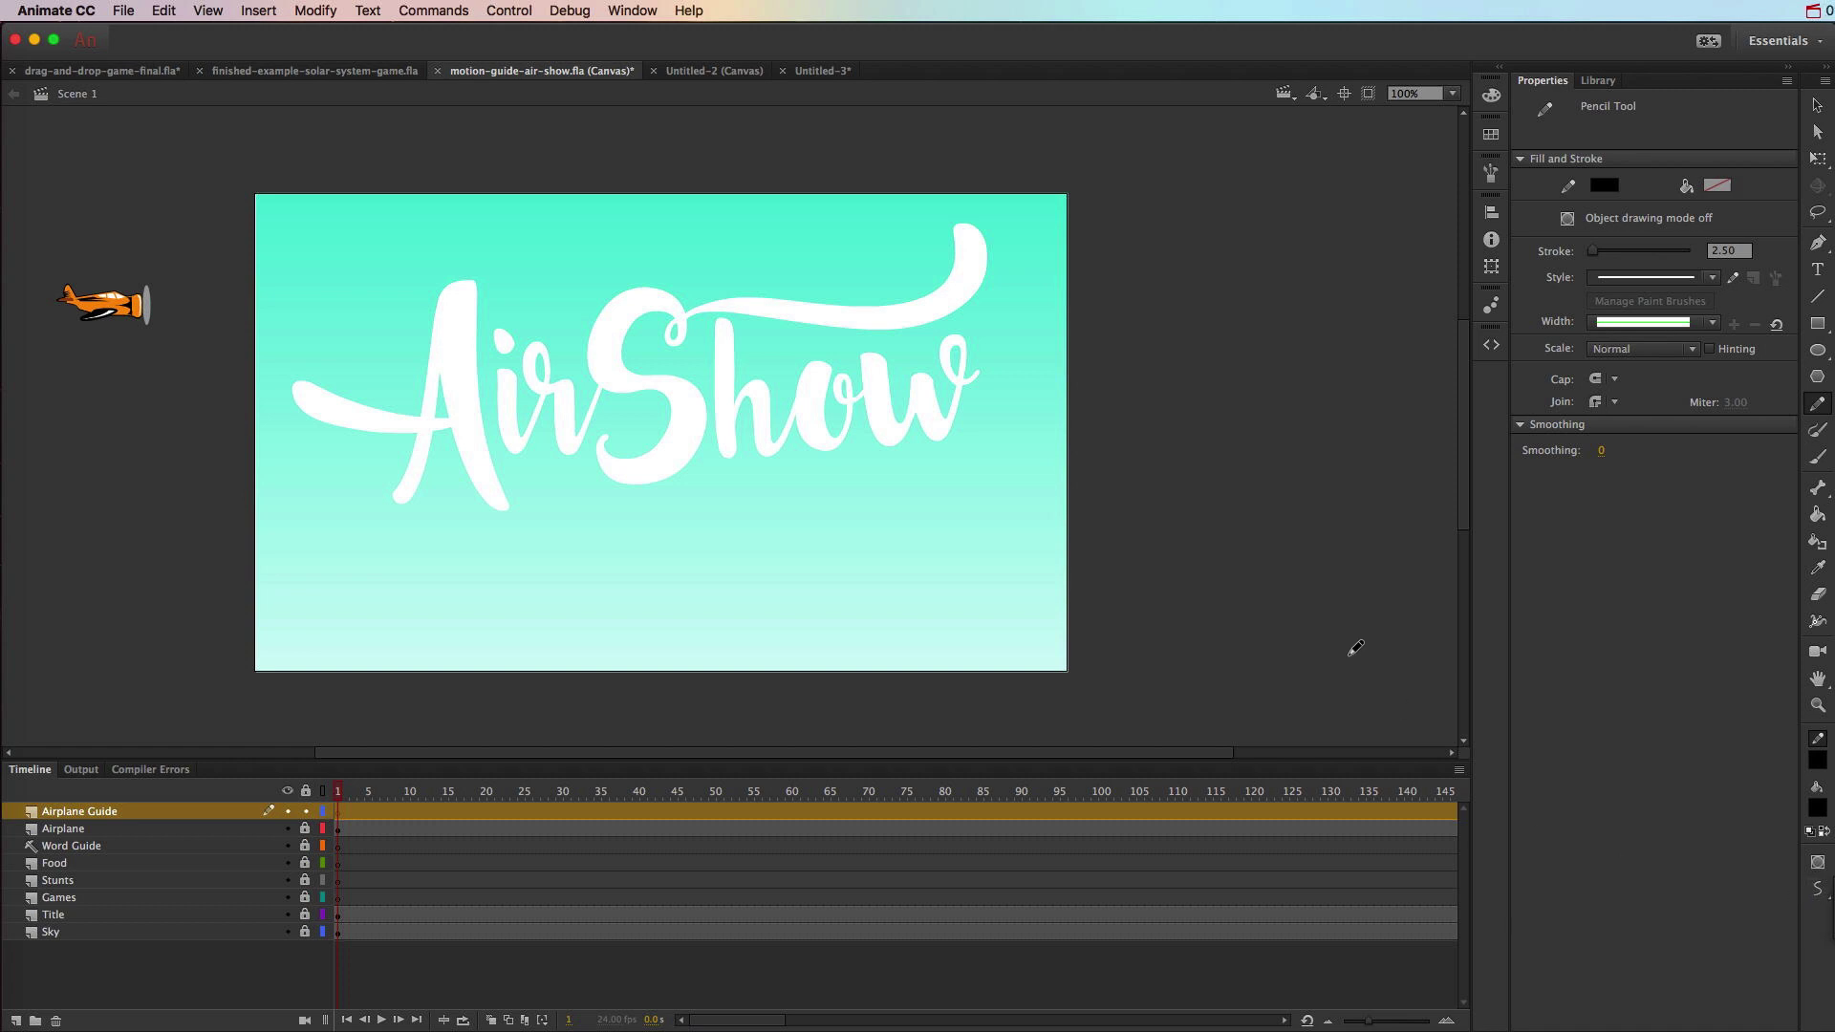
left_click(1820, 107)
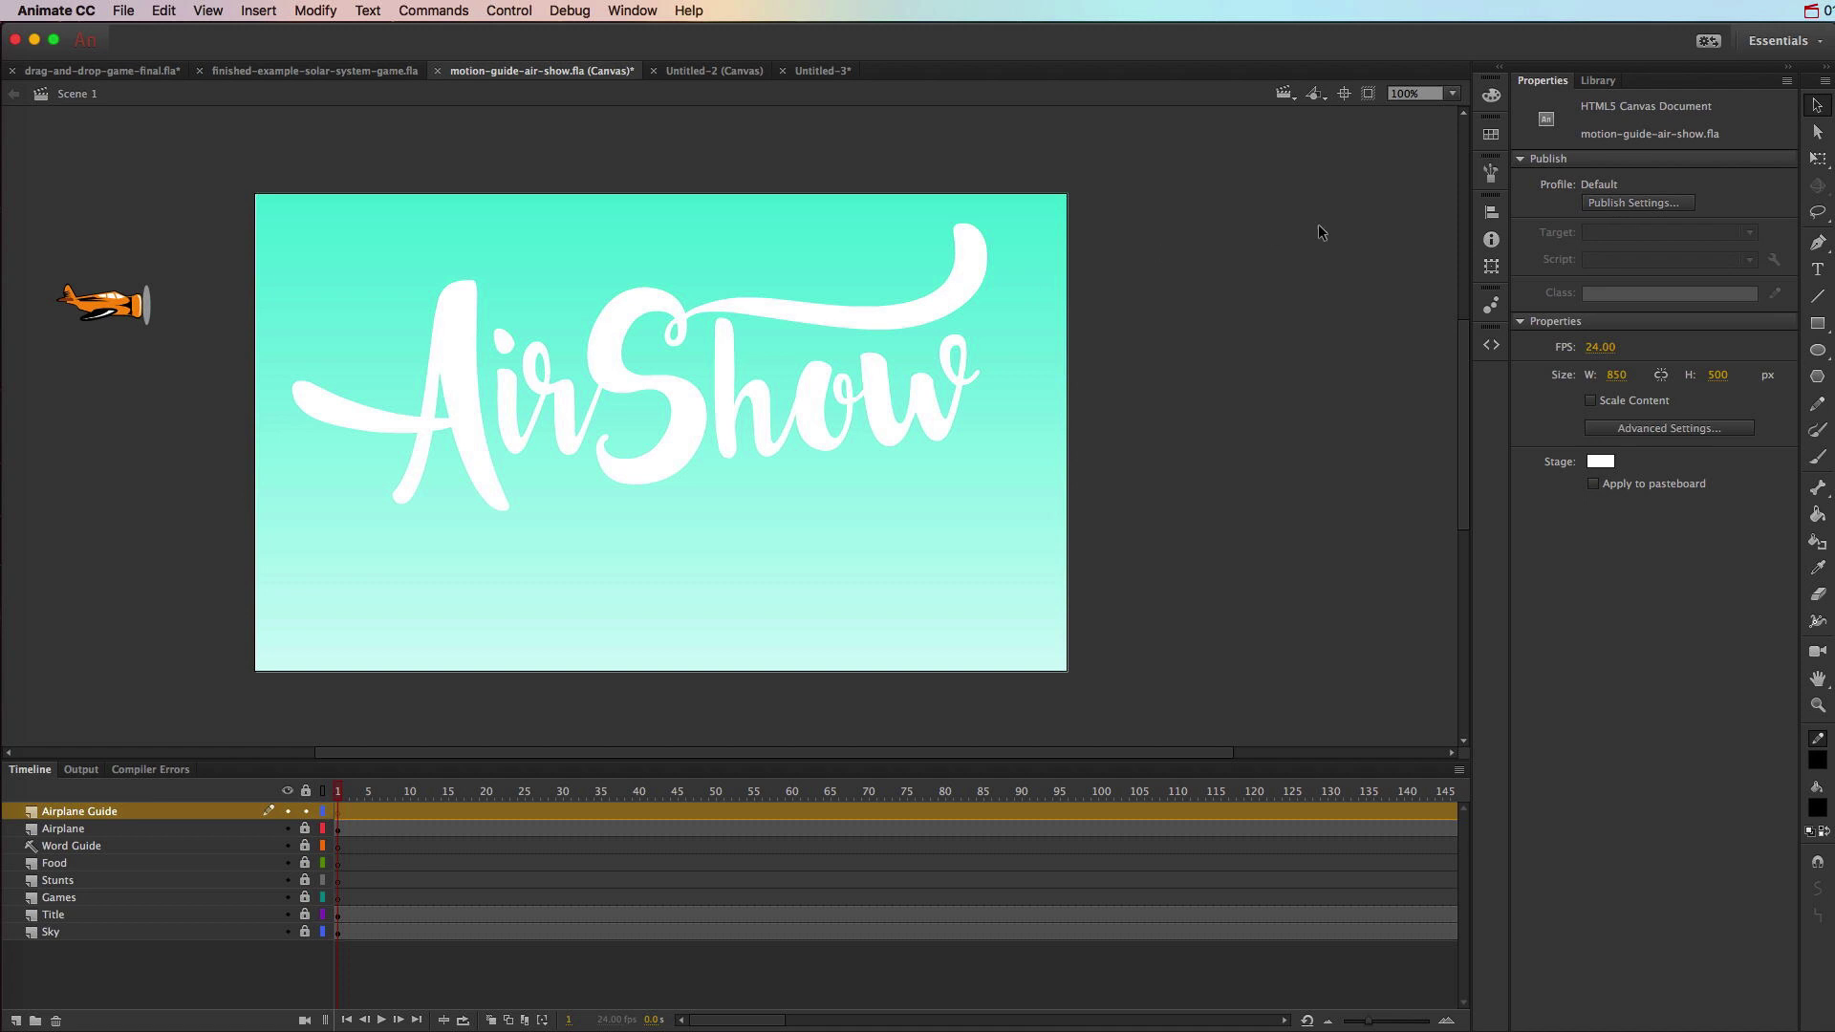
left_click(1820, 406)
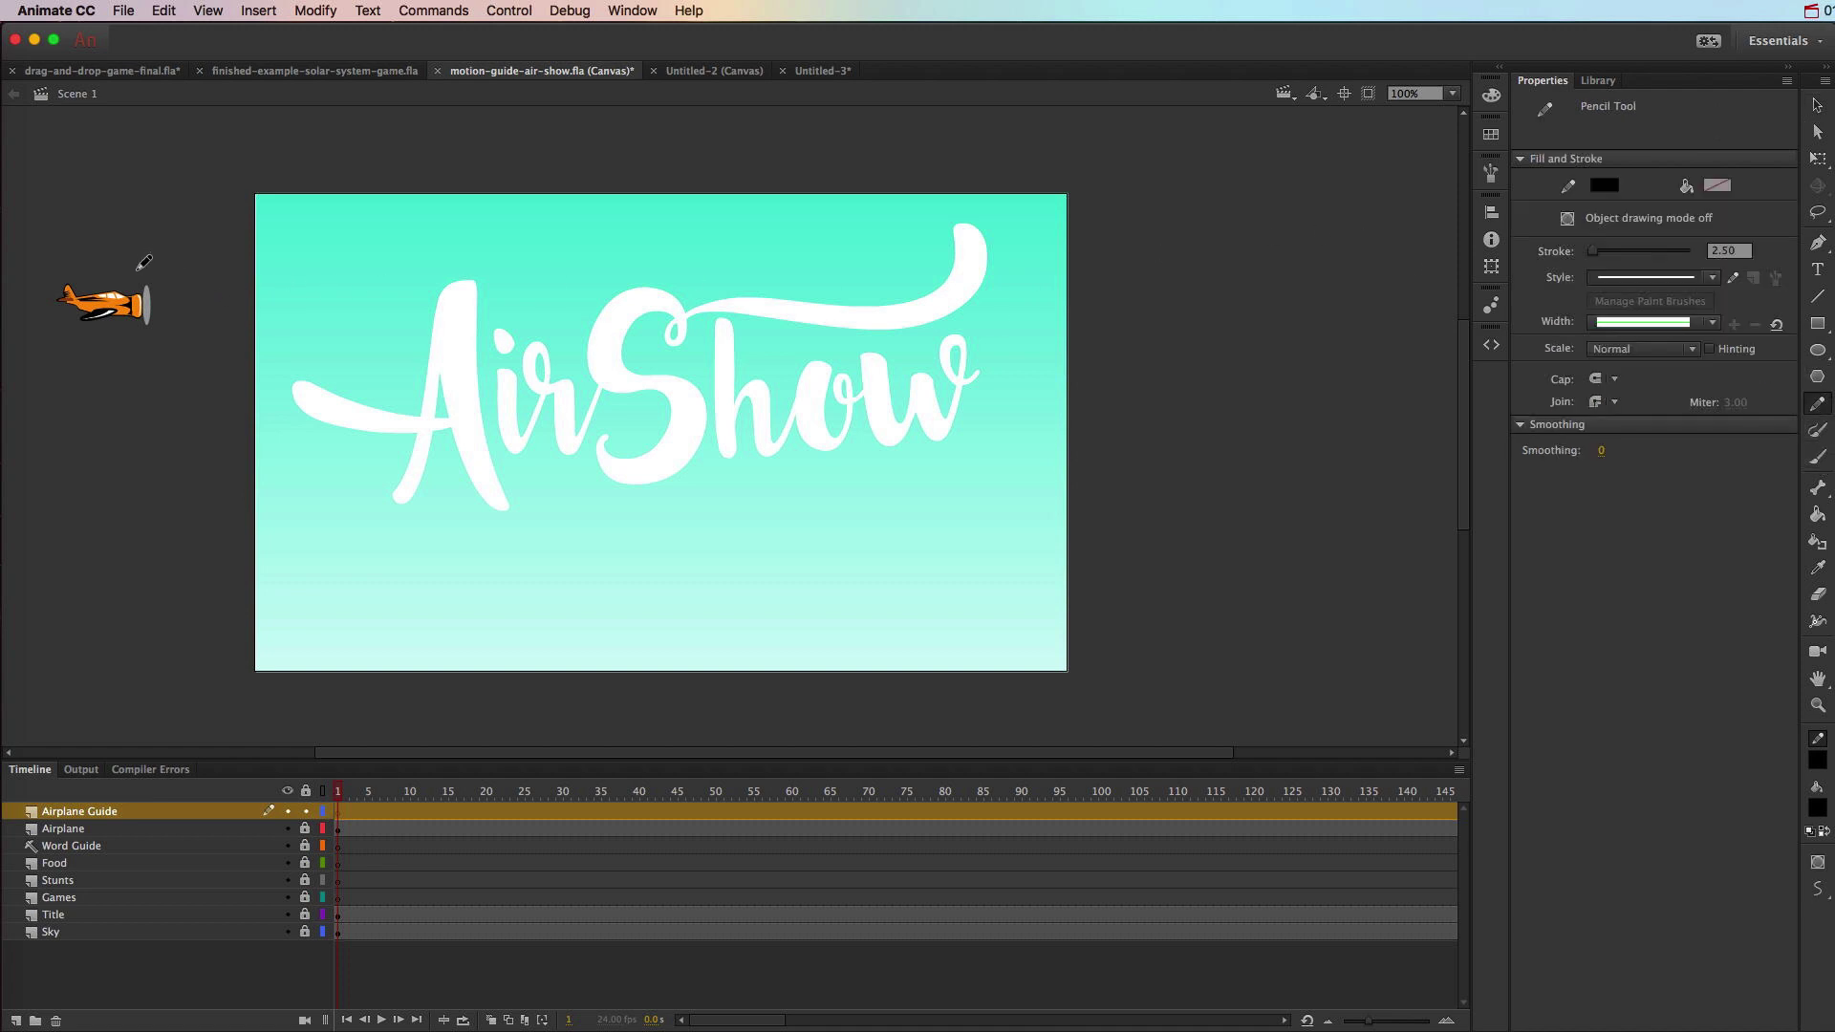
mouse_move(131, 264)
left_mouse_down()
mouse_move(192, 358)
mouse_move(264, 416)
mouse_move(333, 436)
mouse_move(502, 411)
mouse_move(519, 286)
mouse_move(478, 255)
mouse_move(400, 253)
mouse_move(354, 305)
mouse_move(339, 377)
mouse_move(363, 433)
mouse_move(422, 475)
mouse_move(560, 505)
mouse_move(696, 499)
mouse_move(827, 434)
mouse_move(863, 344)
mouse_move(827, 231)
mouse_move(730, 219)
mouse_move(657, 269)
mouse_move(650, 367)
mouse_move(689, 442)
mouse_move(749, 487)
mouse_move(852, 505)
mouse_move(946, 505)
mouse_move(1058, 466)
mouse_move(1263, 266)
left_mouse_up()
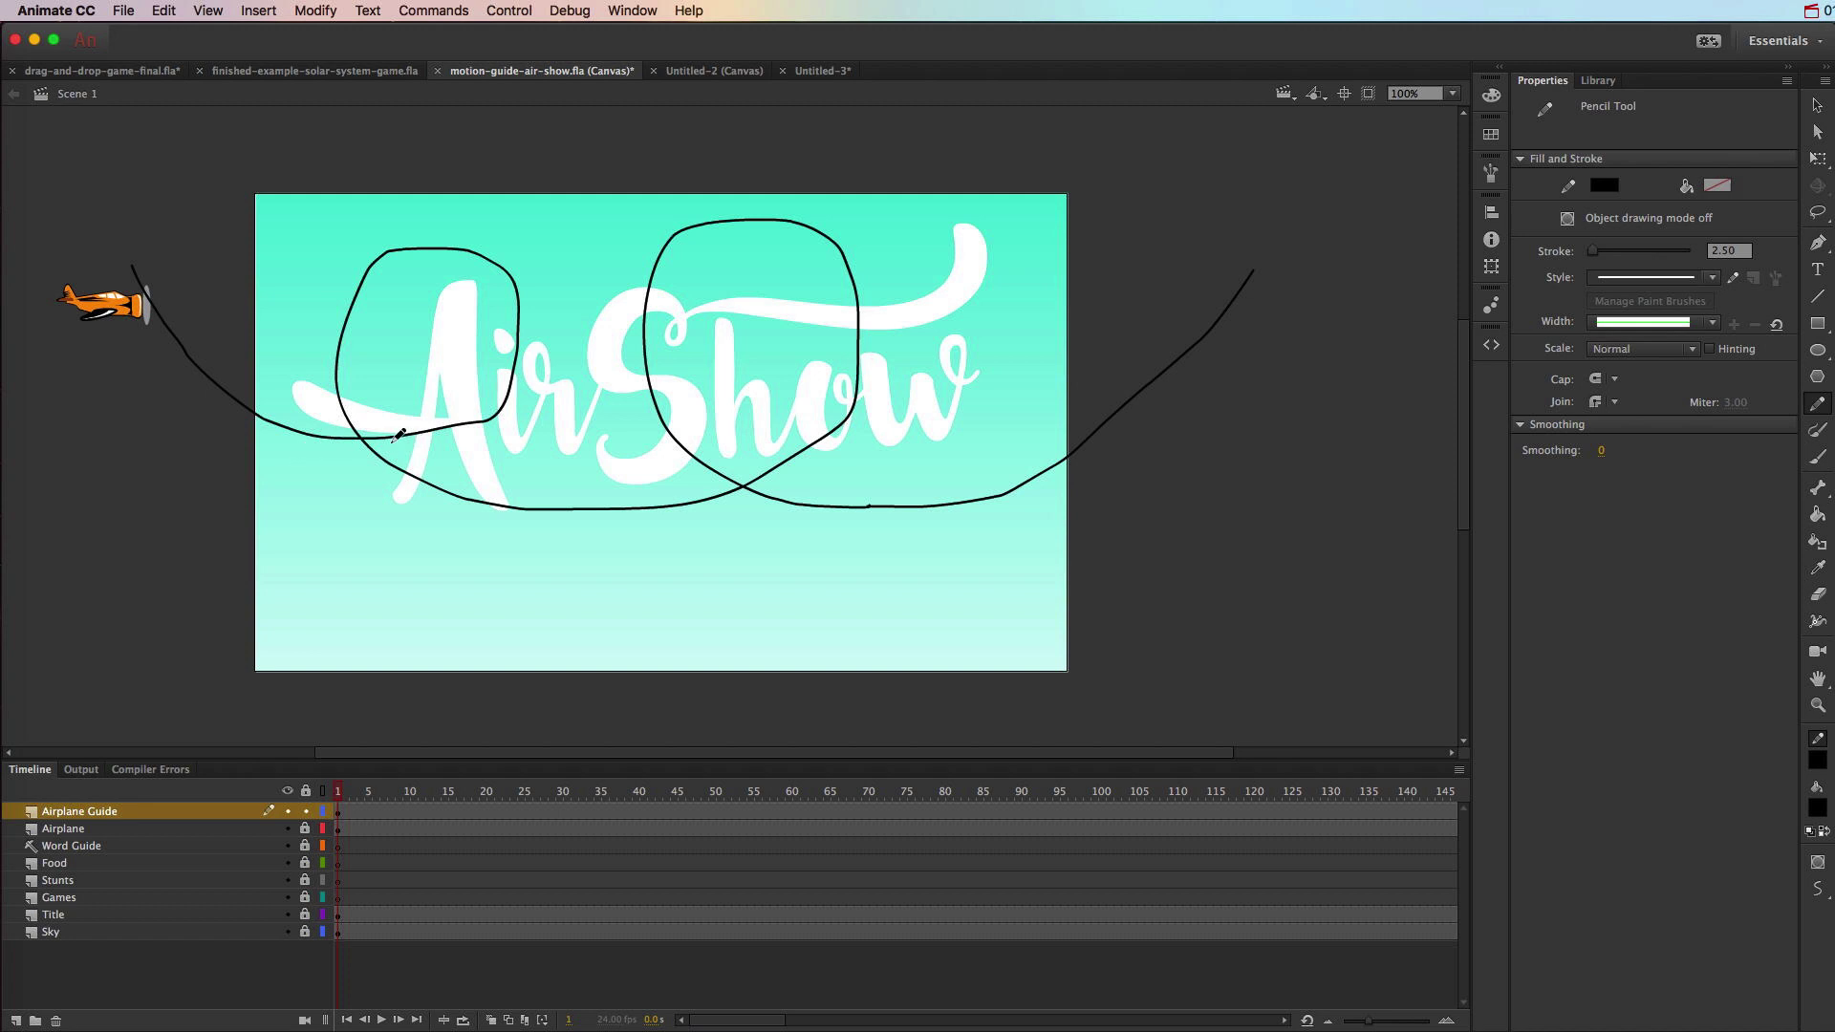
key("super+a")
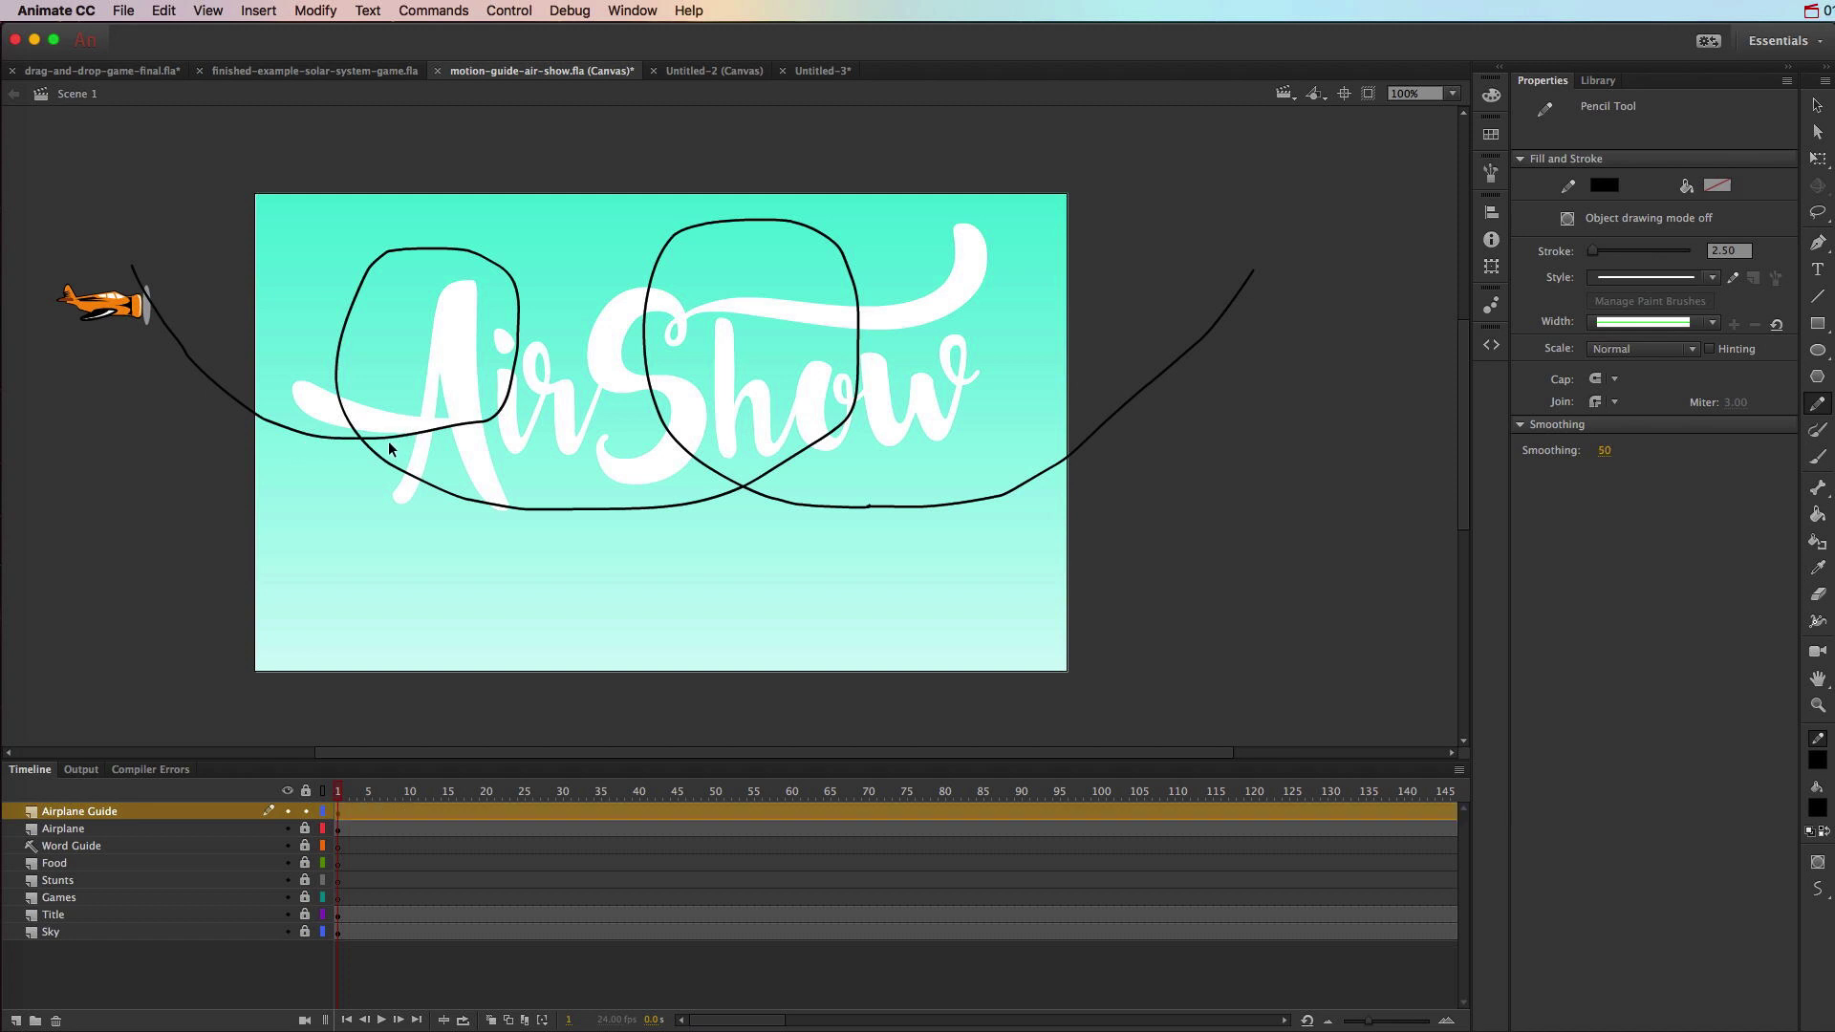
key("Delete")
- Draw a flight path with two loops from the airplane across and past the stage on Airplane Guide, and set that layer's type to Guide
mouse_move(144, 269)
left_mouse_down()
mouse_move(224, 363)
mouse_move(322, 406)
mouse_move(459, 407)
mouse_move(515, 332)
mouse_move(500, 260)
mouse_move(437, 237)
mouse_move(379, 263)
mouse_move(356, 334)
mouse_move(368, 410)
mouse_move(433, 485)
mouse_move(591, 517)
mouse_move(822, 511)
mouse_move(939, 436)
mouse_move(914, 309)
mouse_move(801, 256)
mouse_move(741, 306)
mouse_move(737, 388)
mouse_move(769, 448)
mouse_move(858, 497)
mouse_move(1013, 469)
mouse_move(1192, 324)
mouse_move(1241, 179)
left_mouse_up()
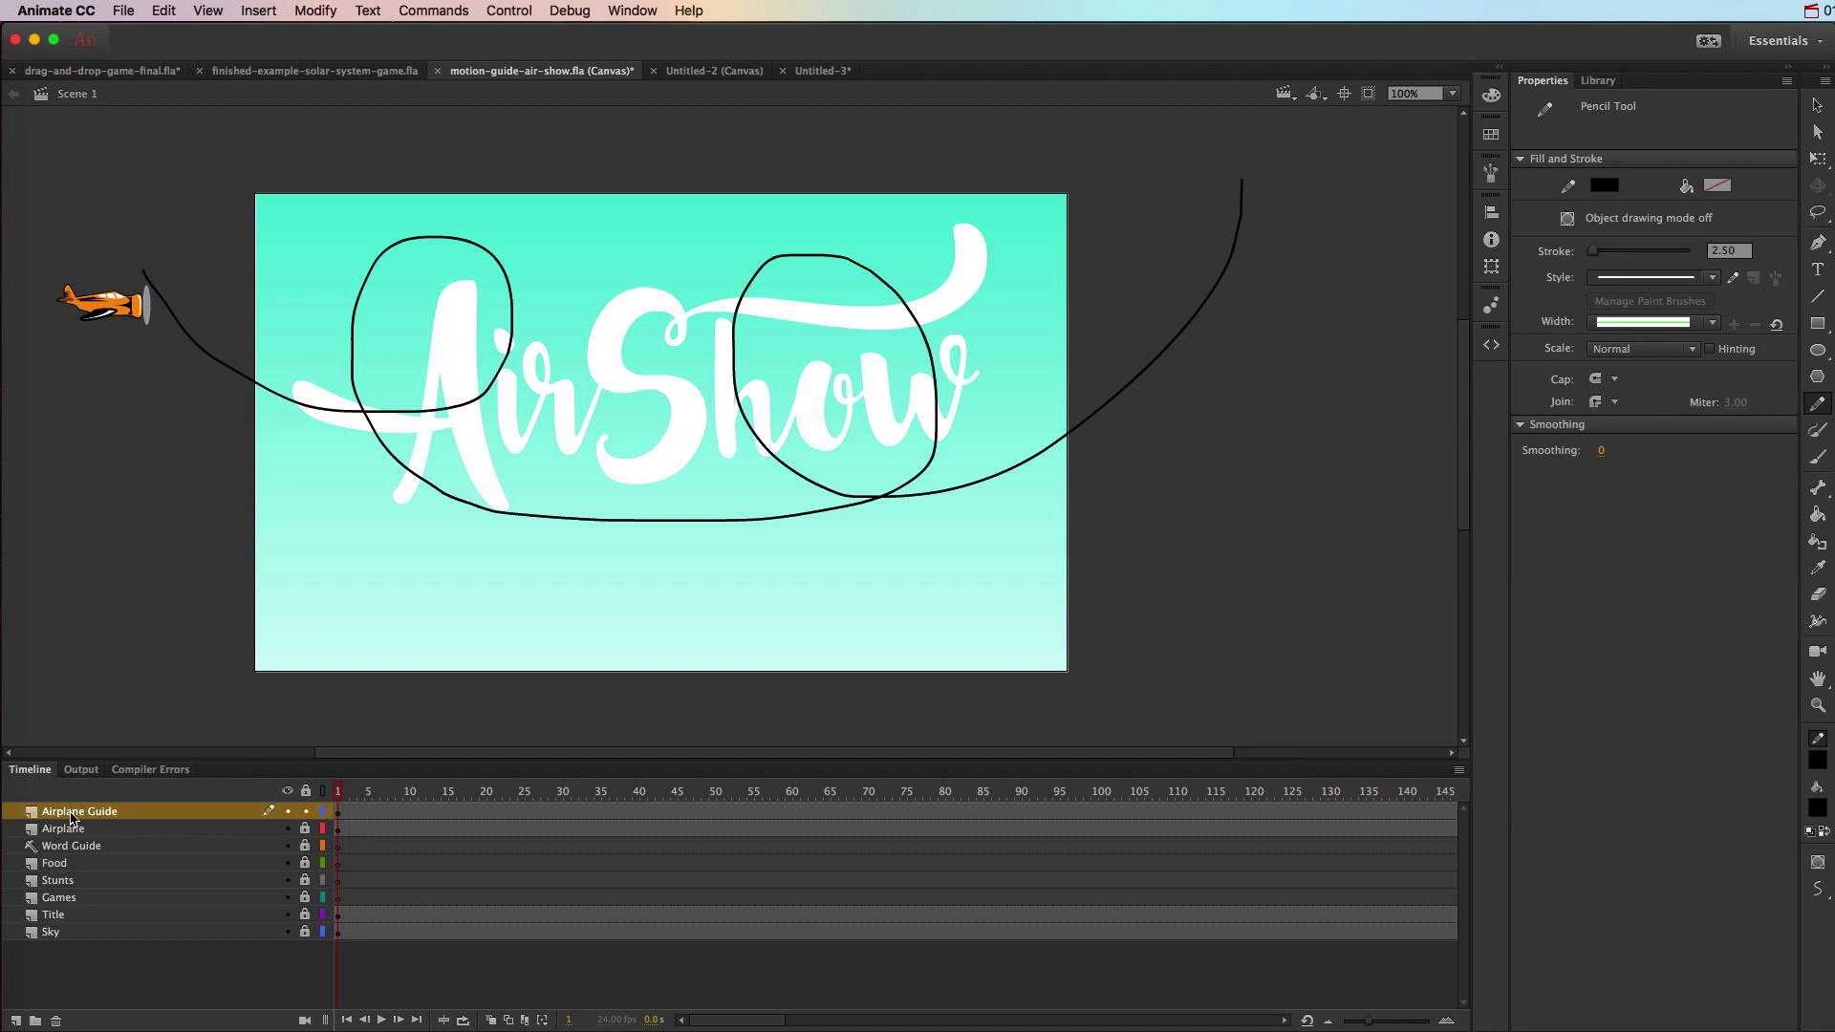
right_click(130, 814)
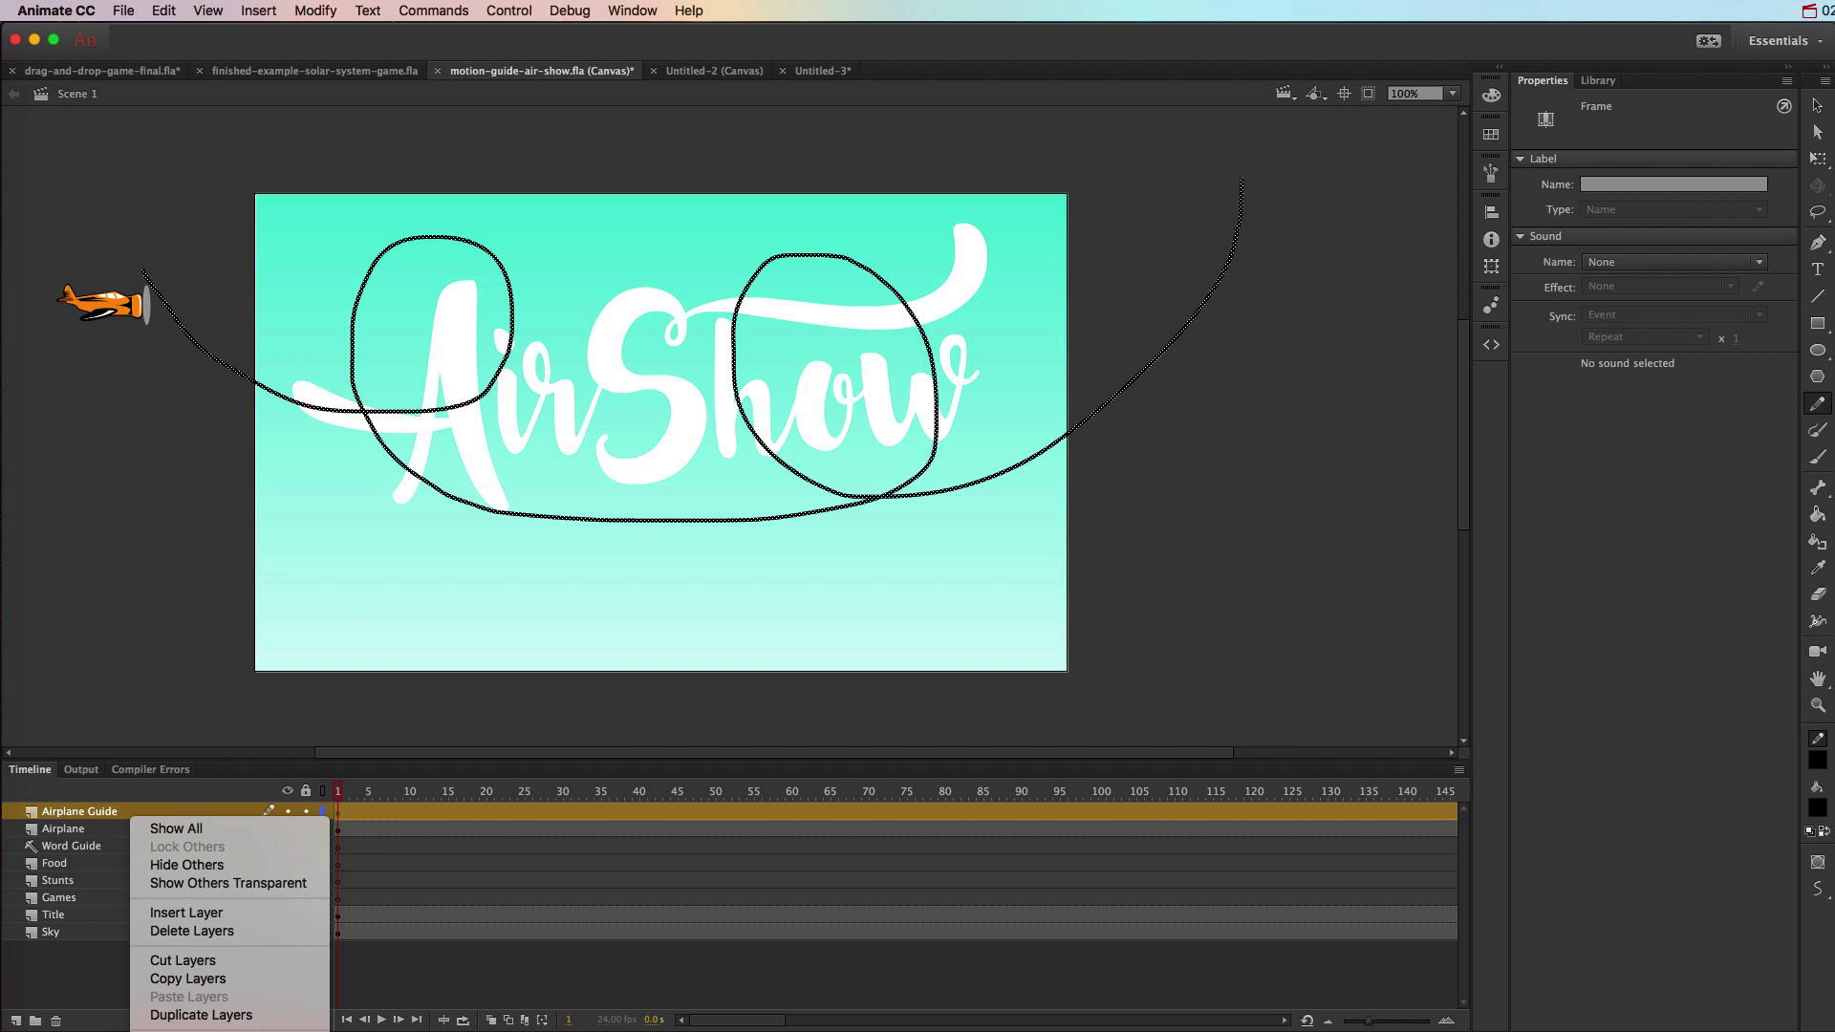
left_click(172, 1028)
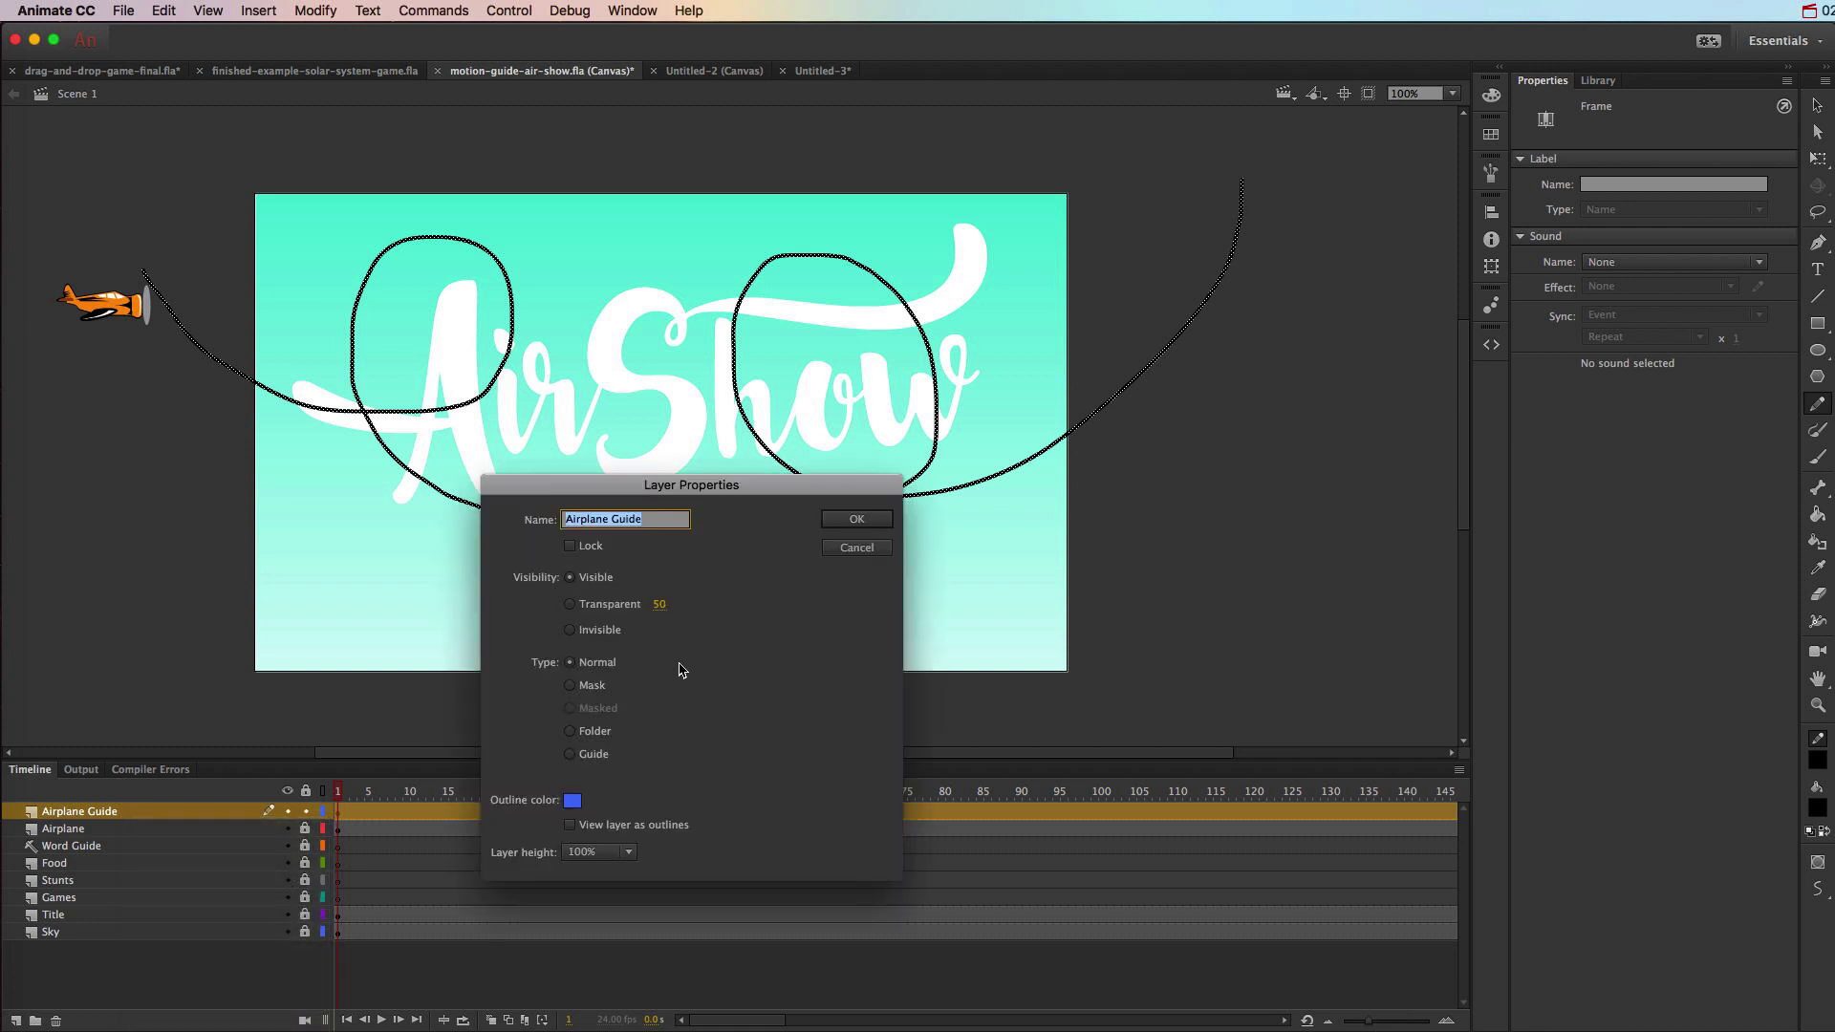
left_click(591, 755)
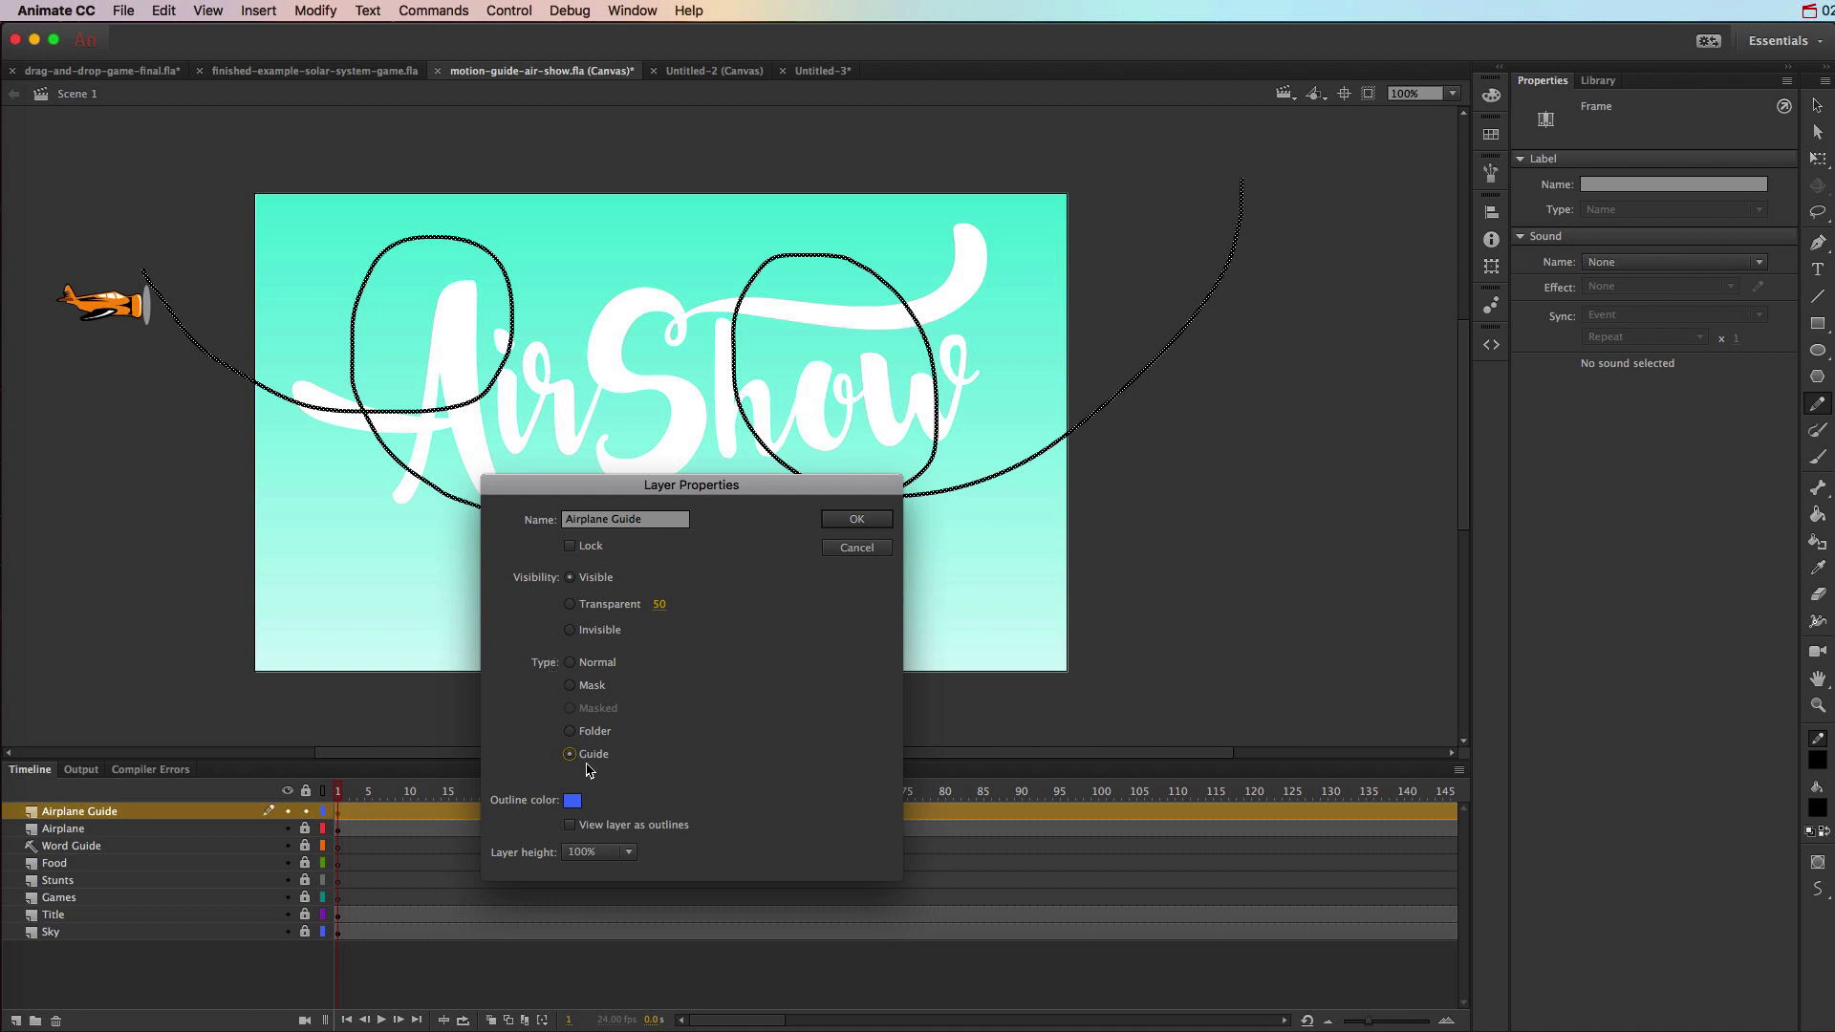
left_click(857, 521)
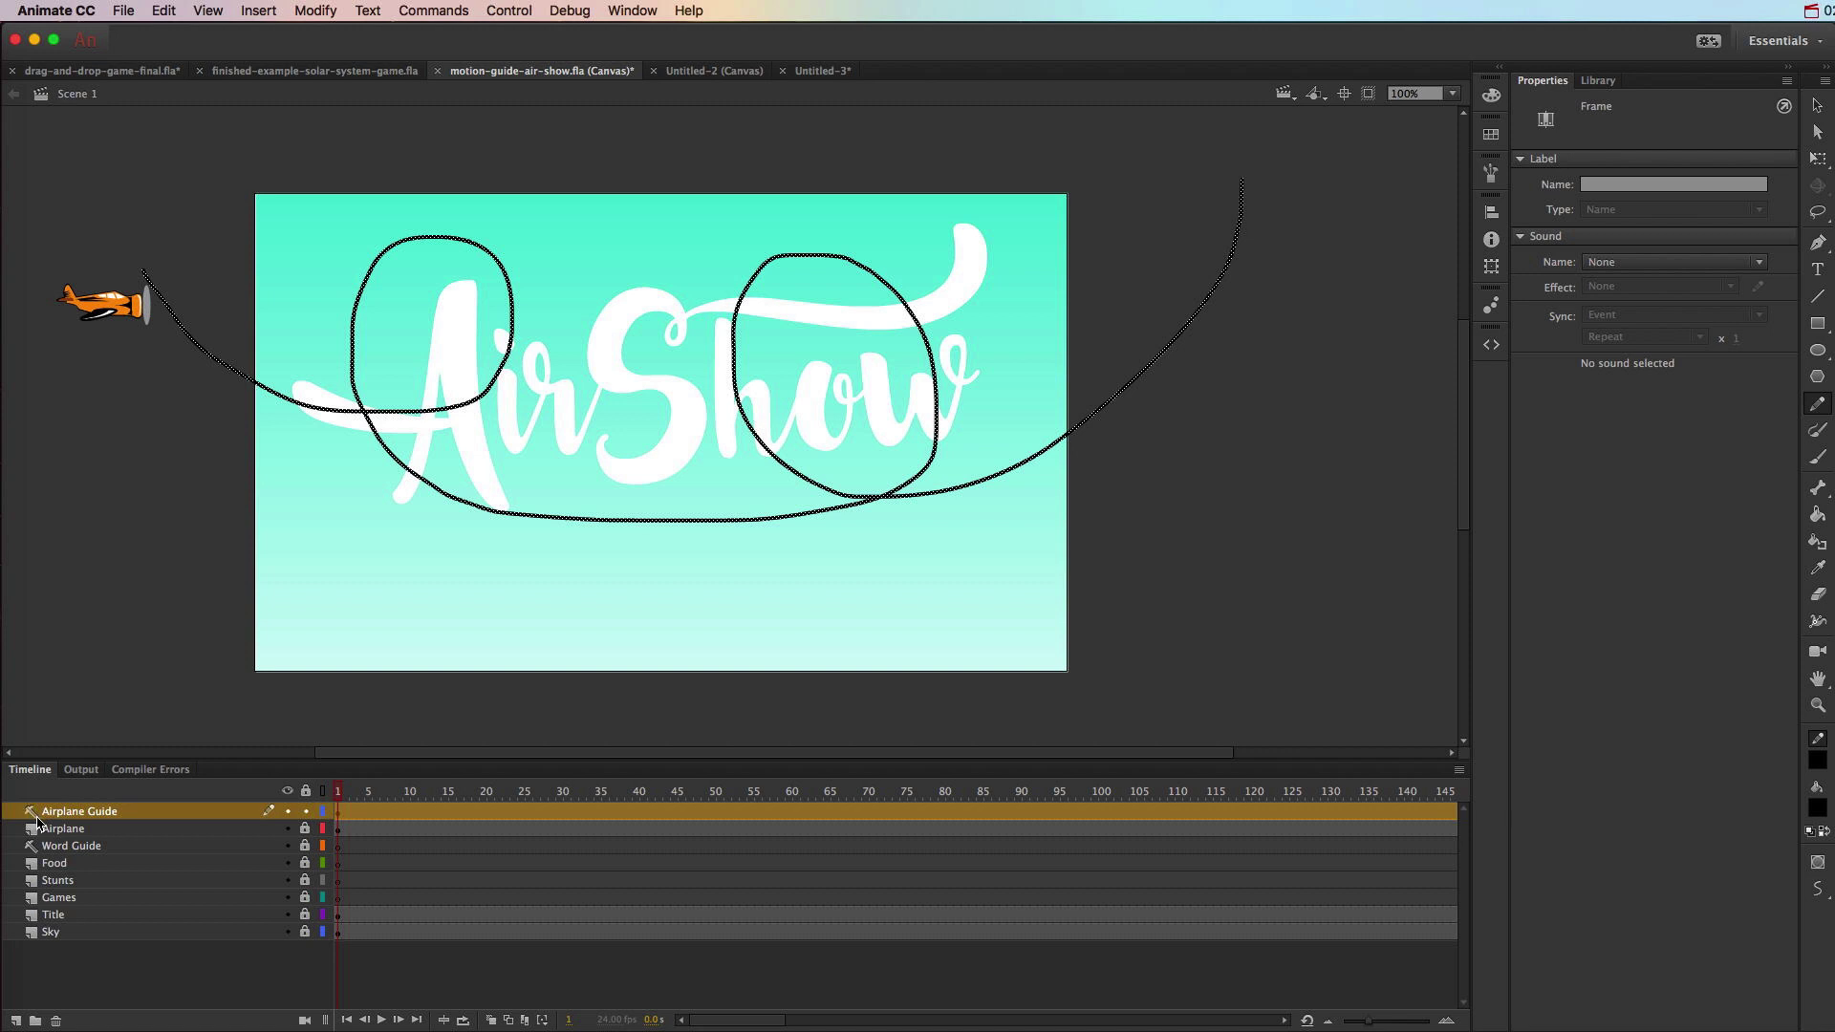
- Nest the Airplane layer under Airplane Guide, lock the guide layer and unlock the Airplane layer
left_click(92, 831)
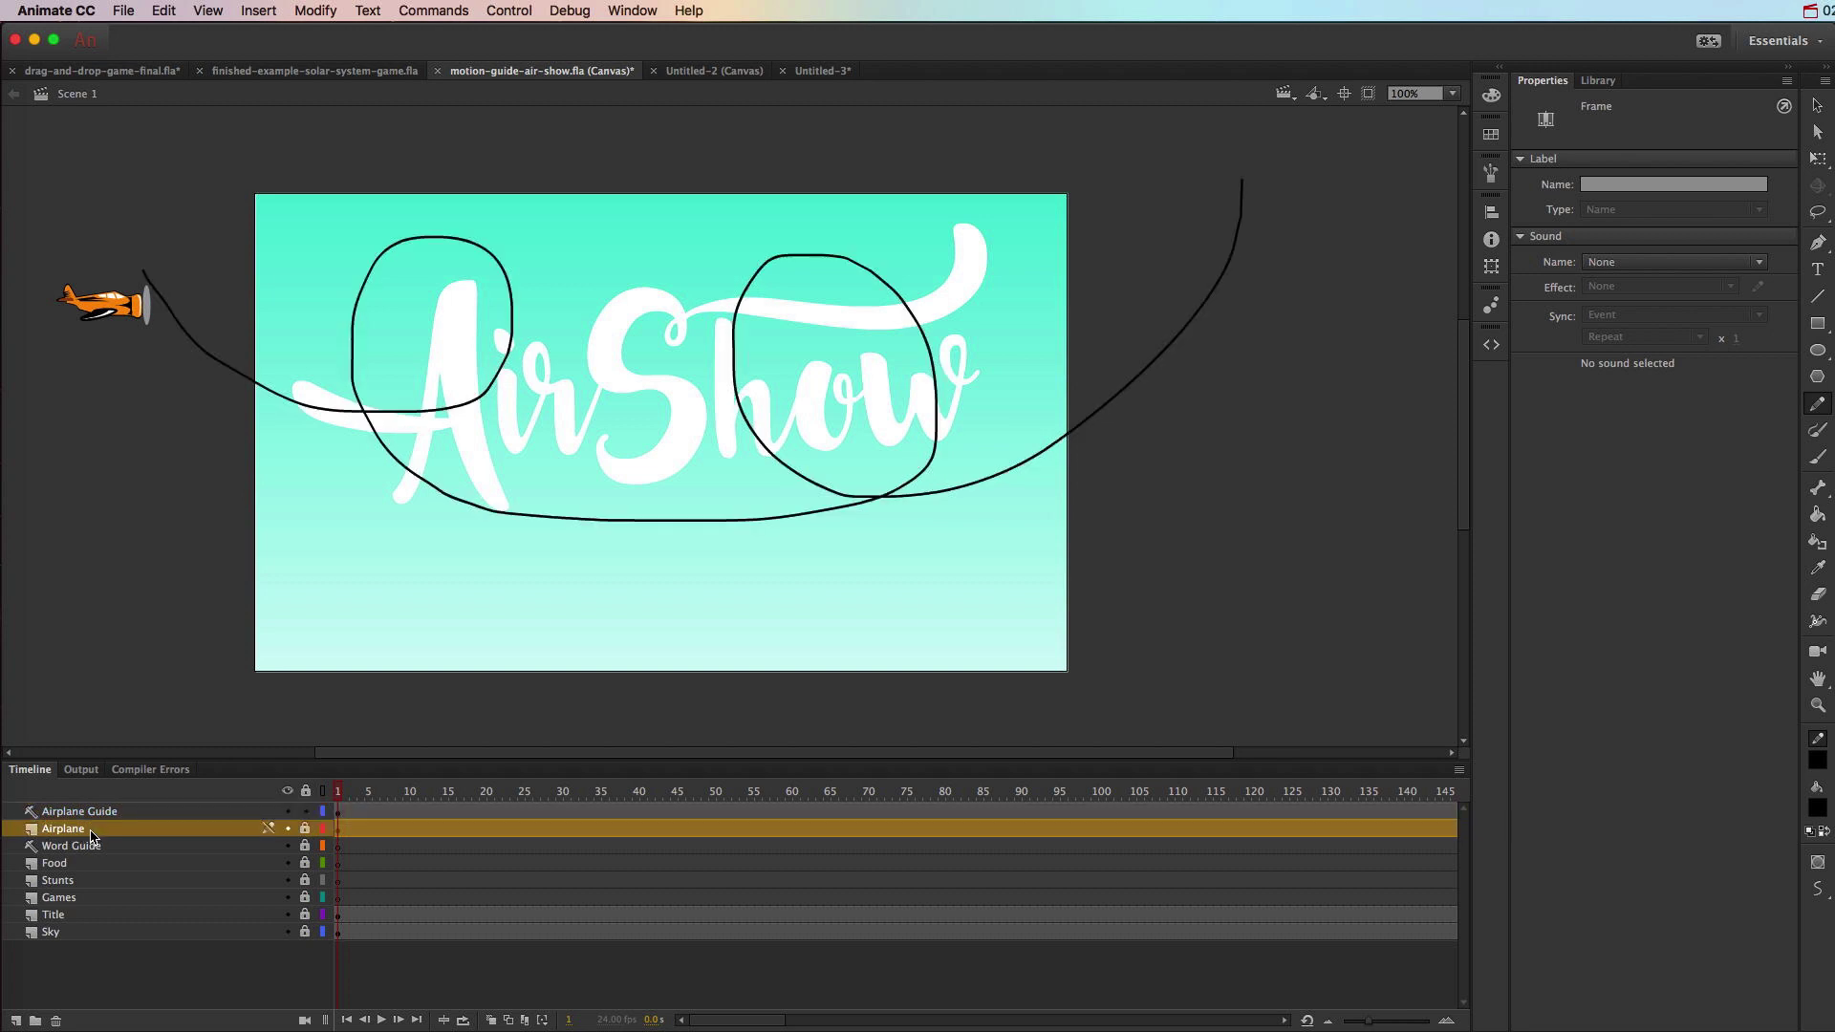
mouse_move(92, 835)
left_mouse_down()
mouse_move(61, 837)
mouse_move(84, 829)
left_mouse_up()
left_click(305, 810)
left_click(303, 828)
- Snap the airplane's center to the path's left end, about X -113, Y 82, and create a classic tween
left_click(1819, 105)
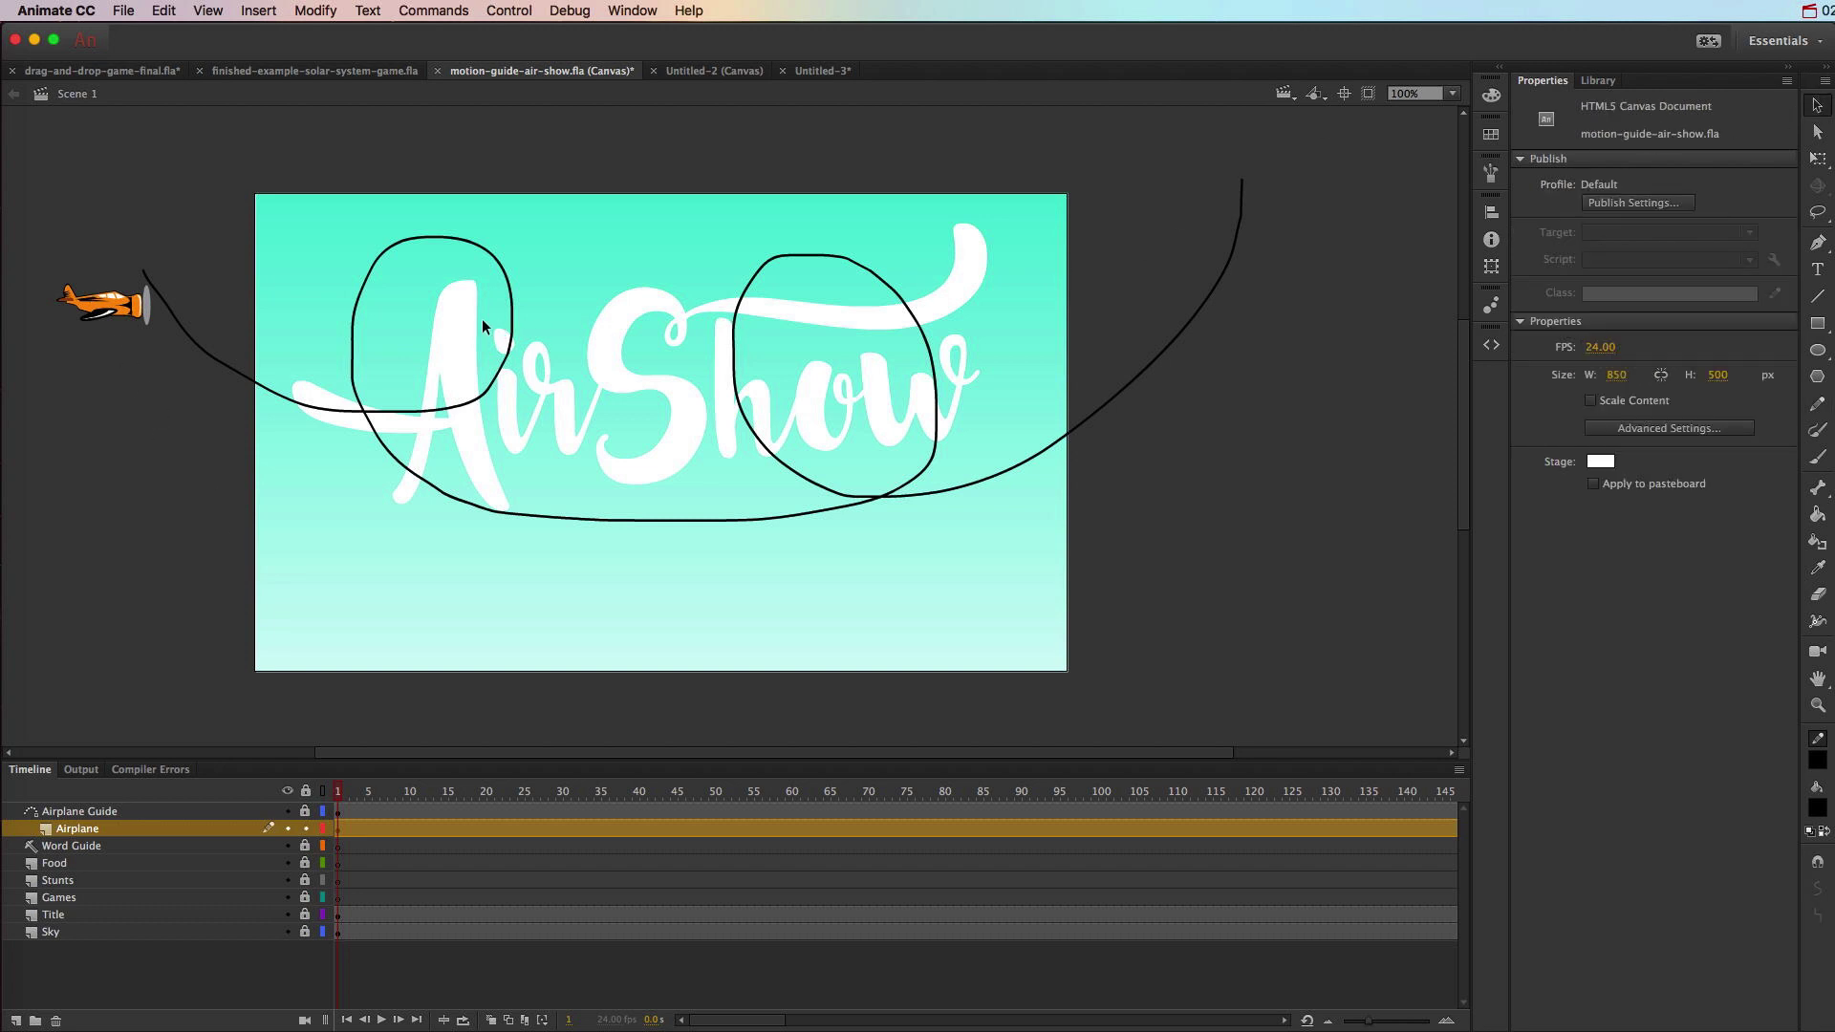
left_click(125, 312)
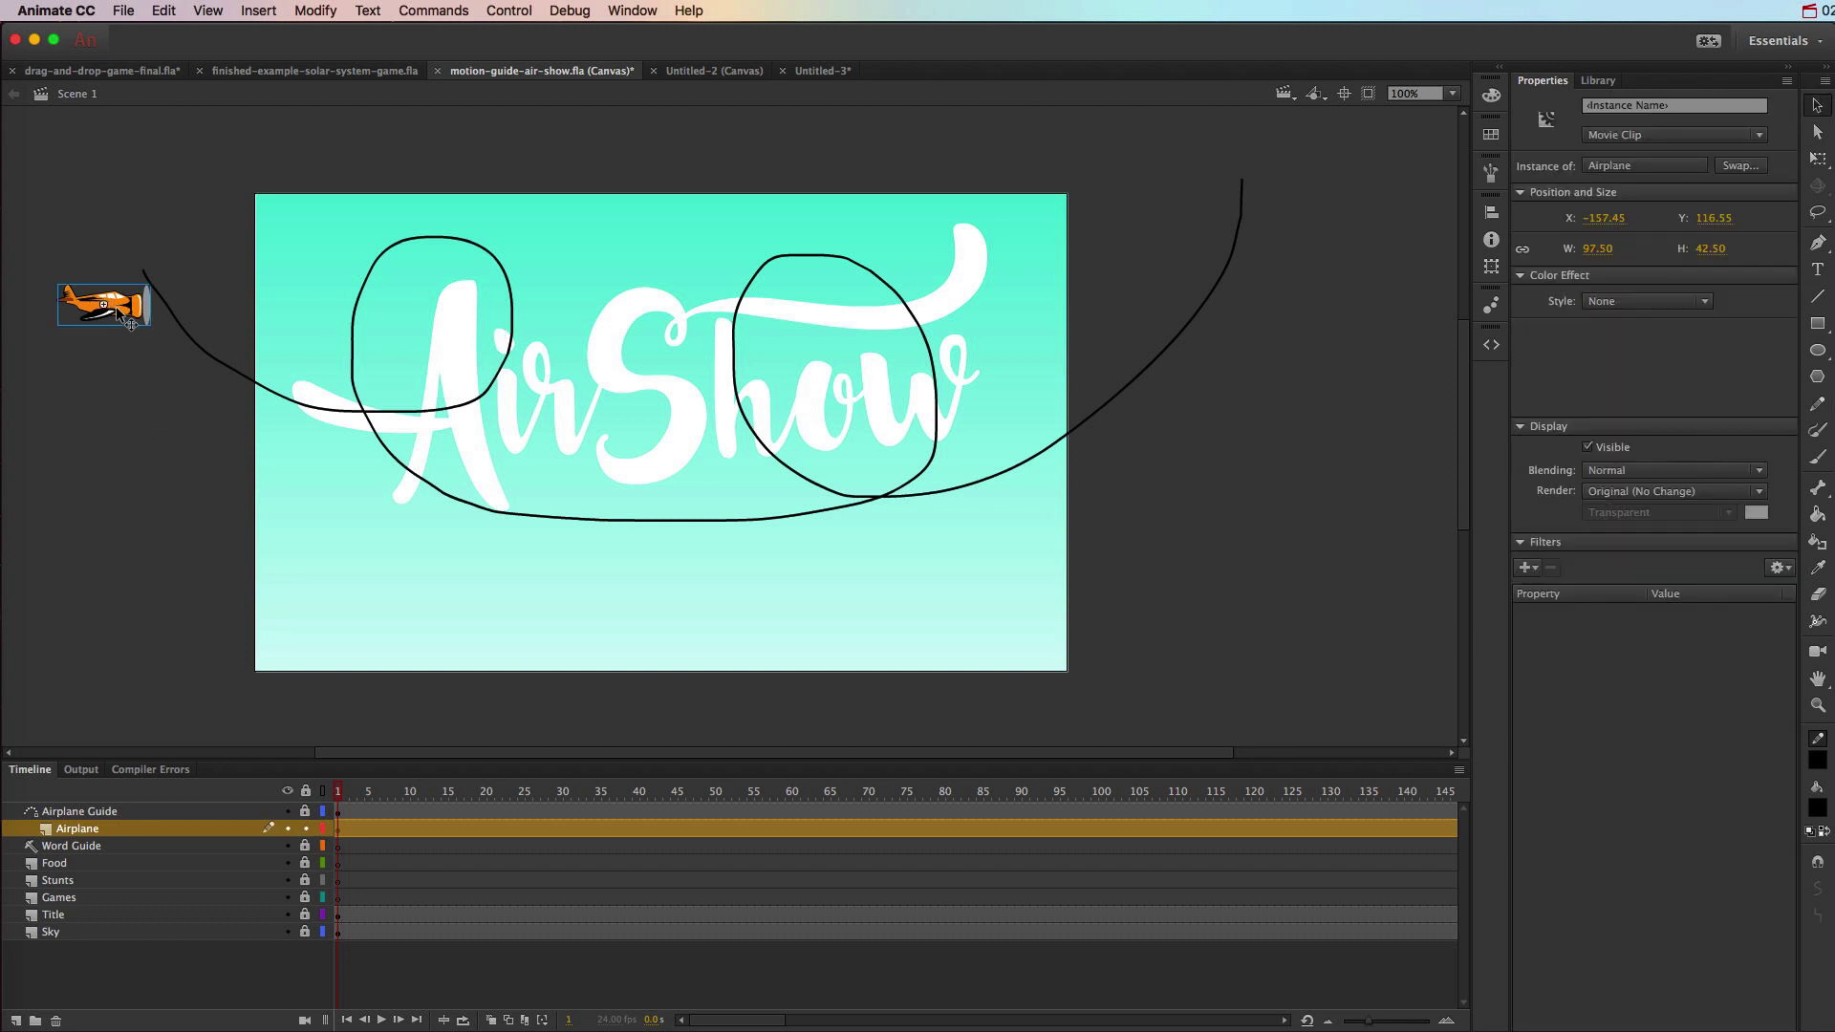
left_click_drag(131, 323, 160, 284)
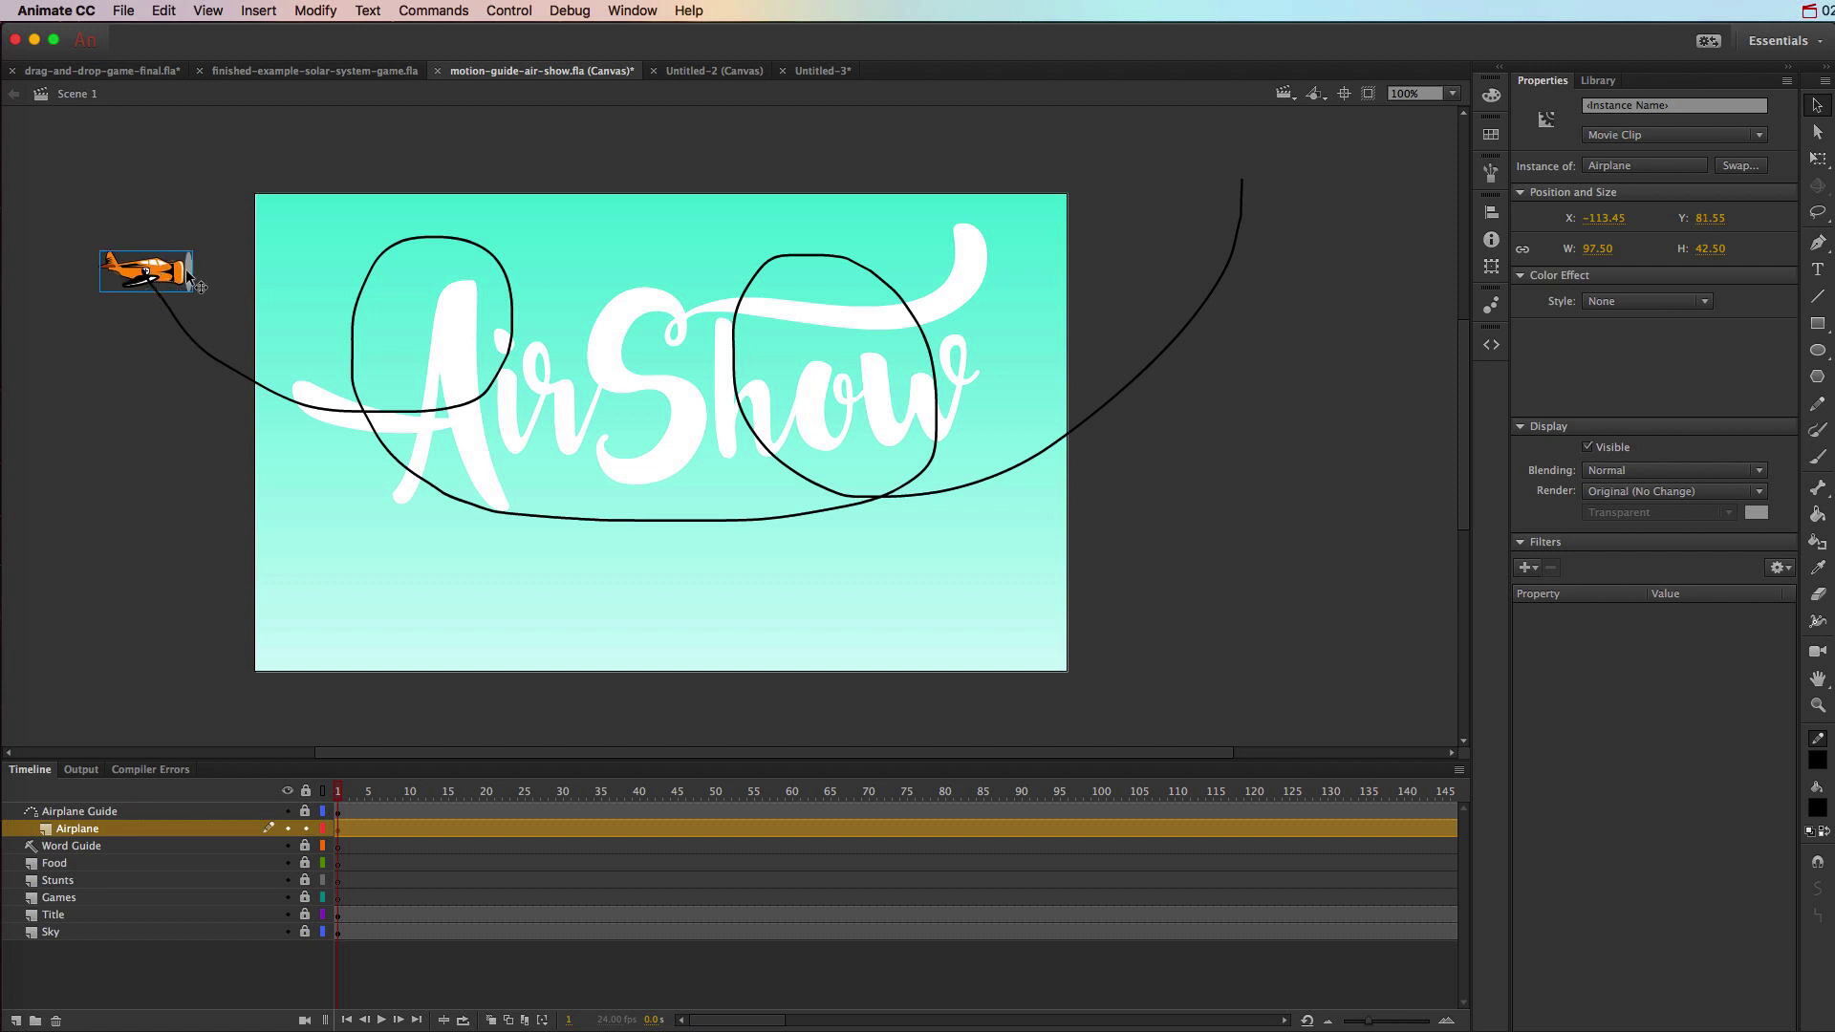
left_click(259, 13)
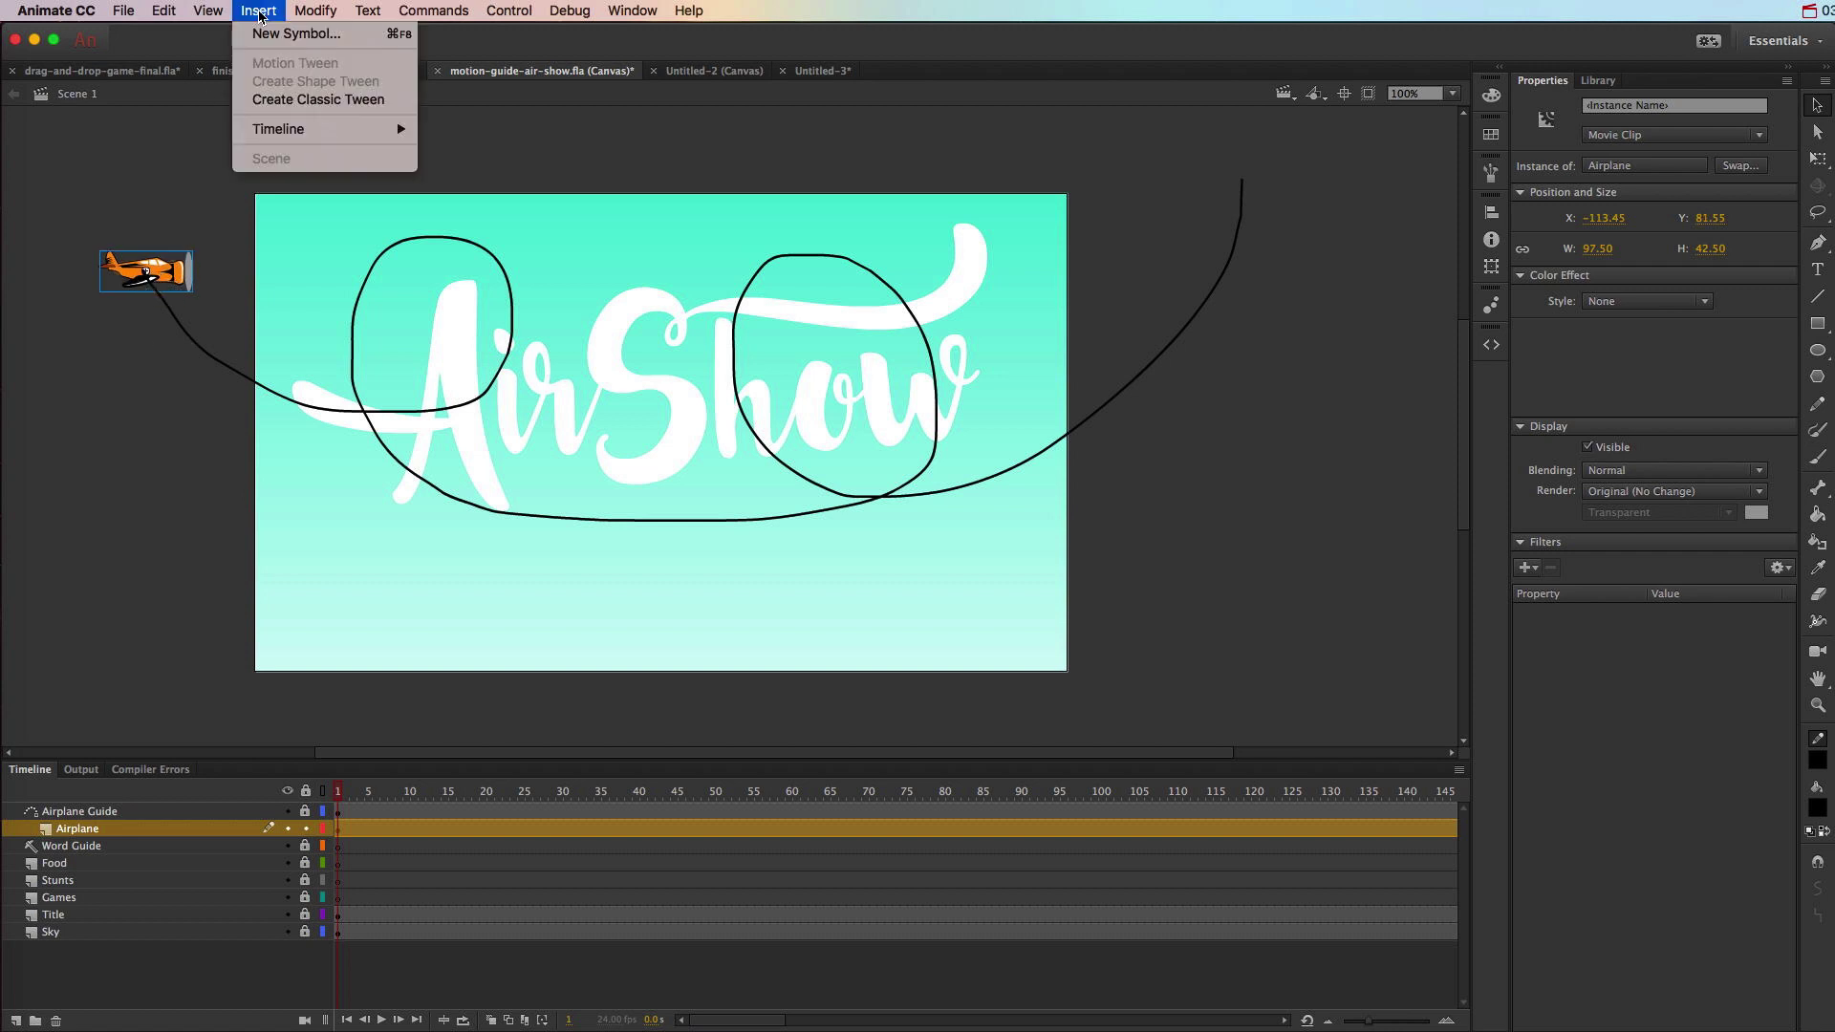
left_click(282, 100)
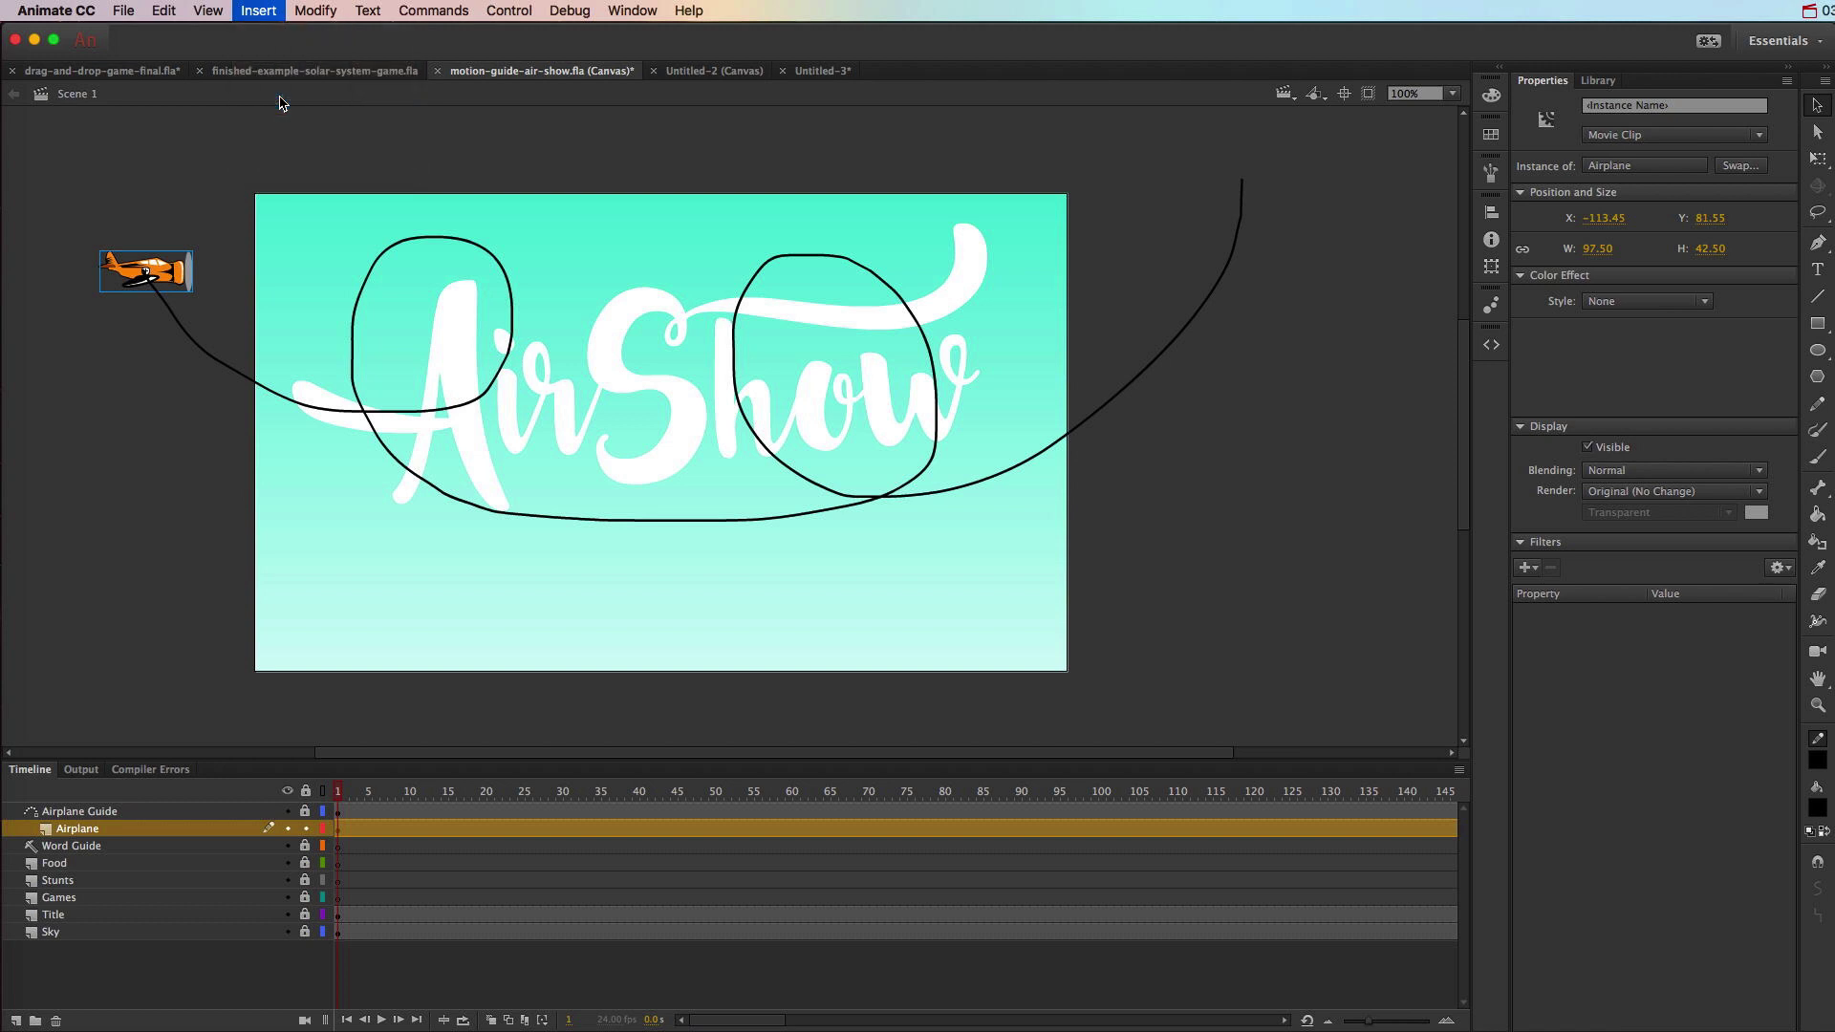
- At frame 245, move the airplane onto the path's right end, at about X 1033, Y -14
left_click(539, 828)
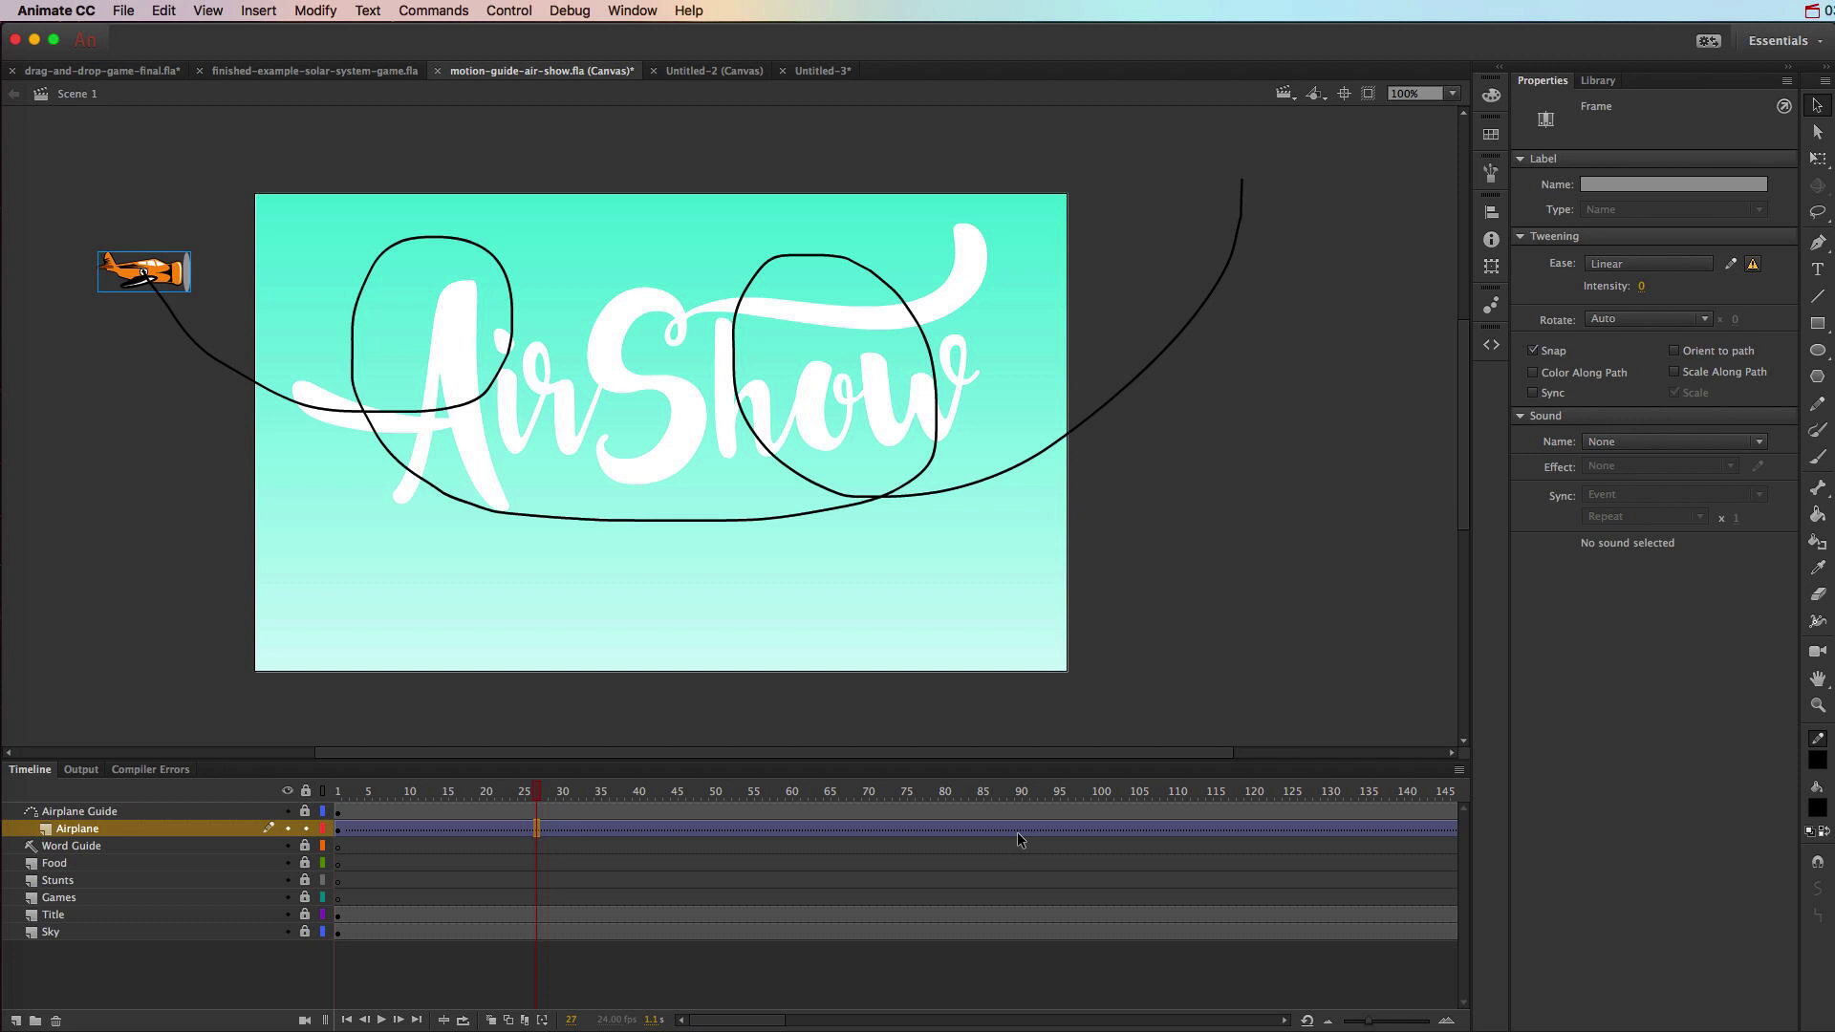
scroll(1018, 831, "right", 10)
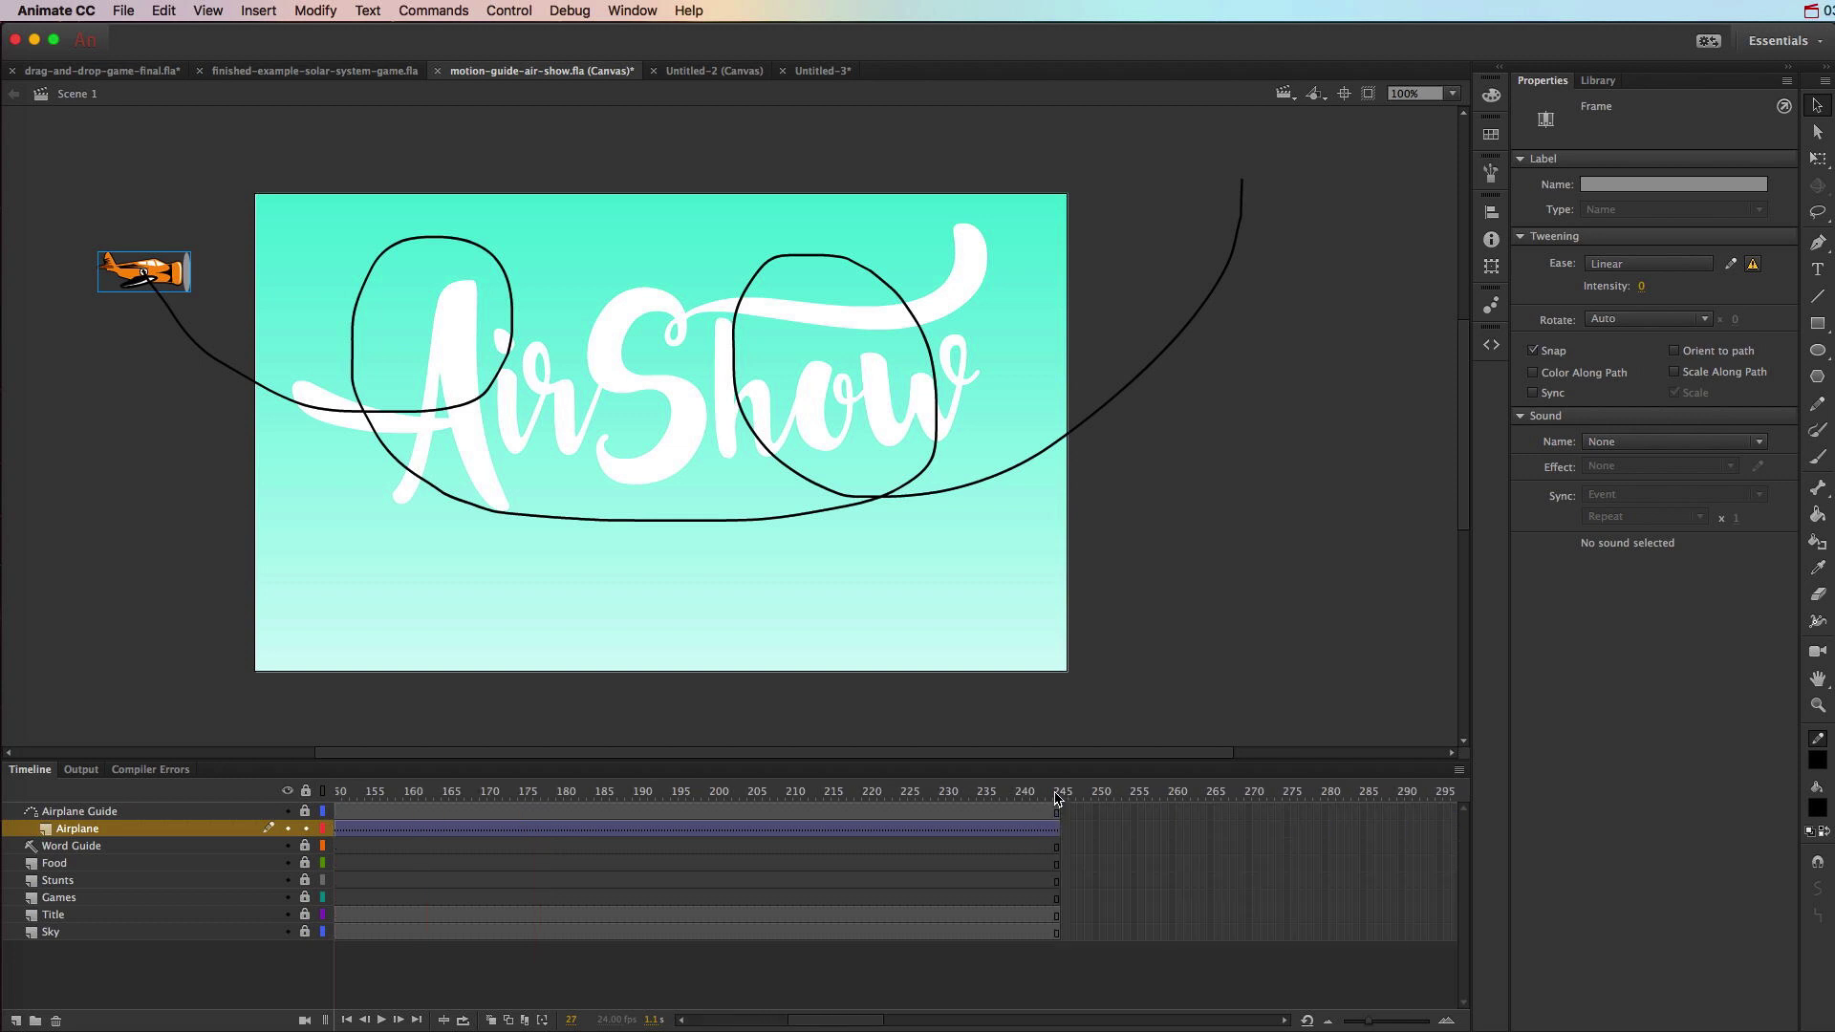
left_click(1057, 801)
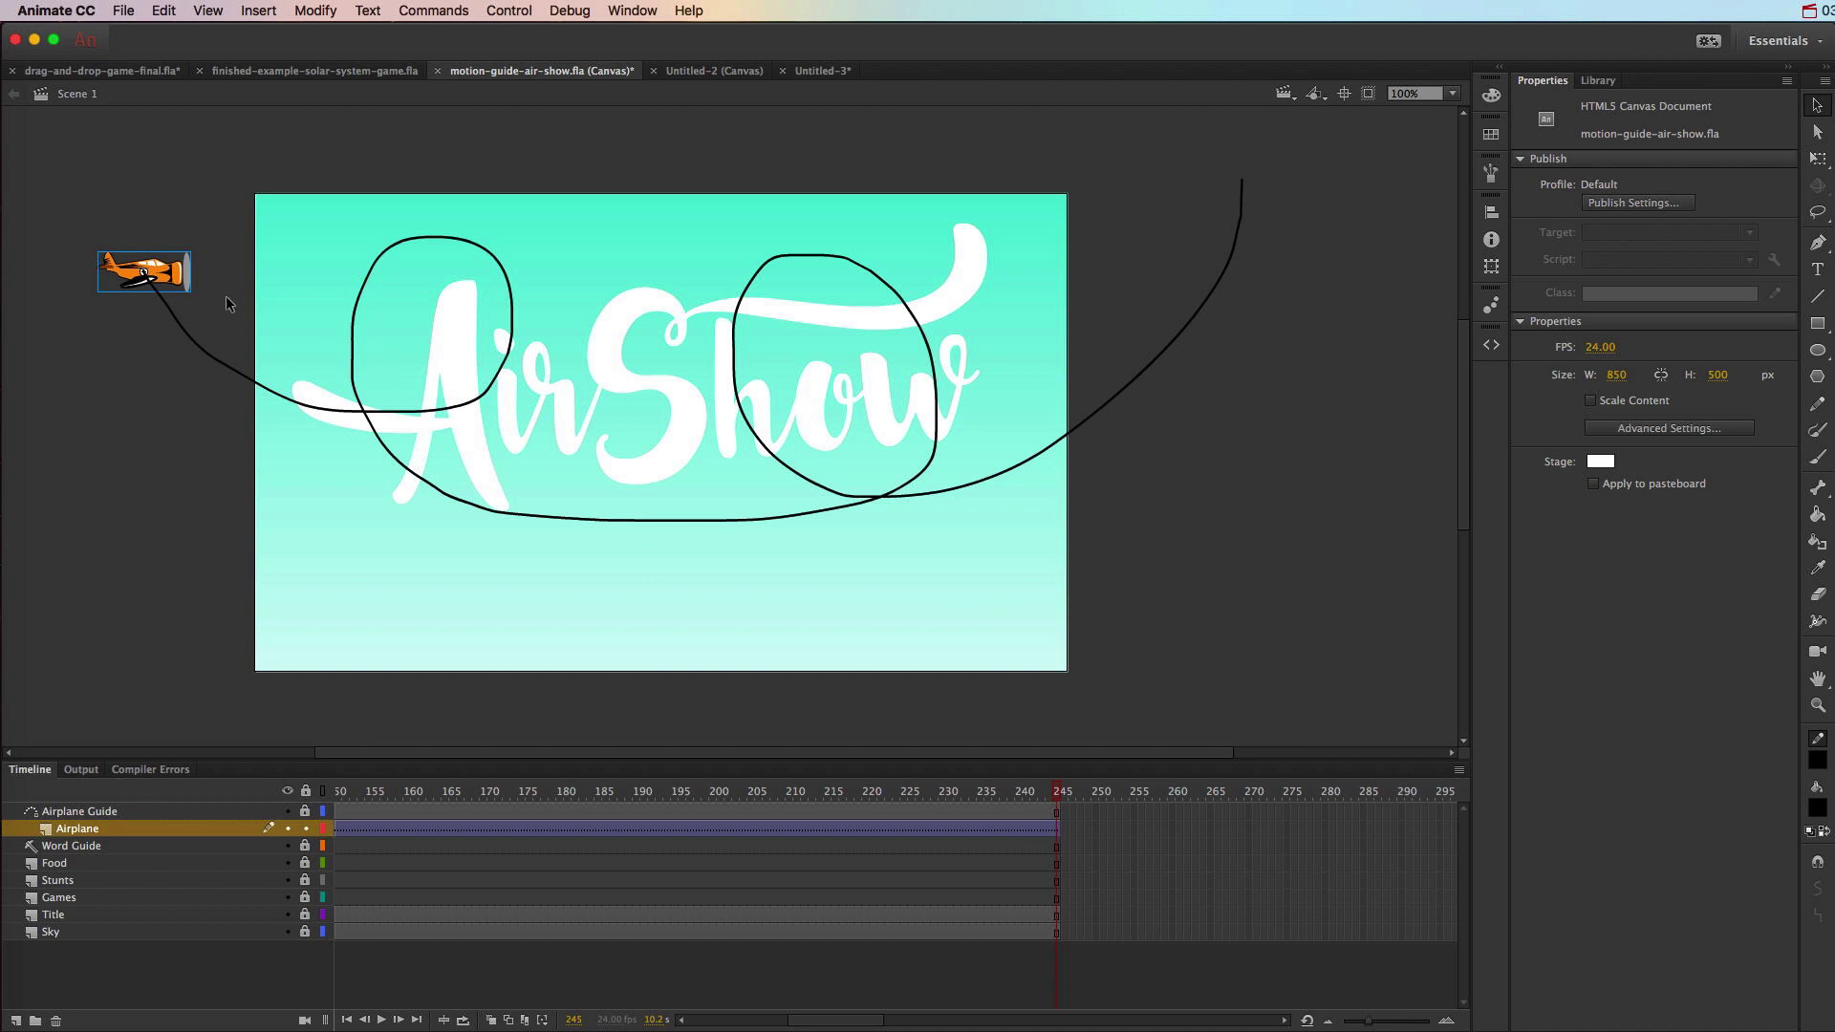
left_click_drag(169, 276, 1259, 182)
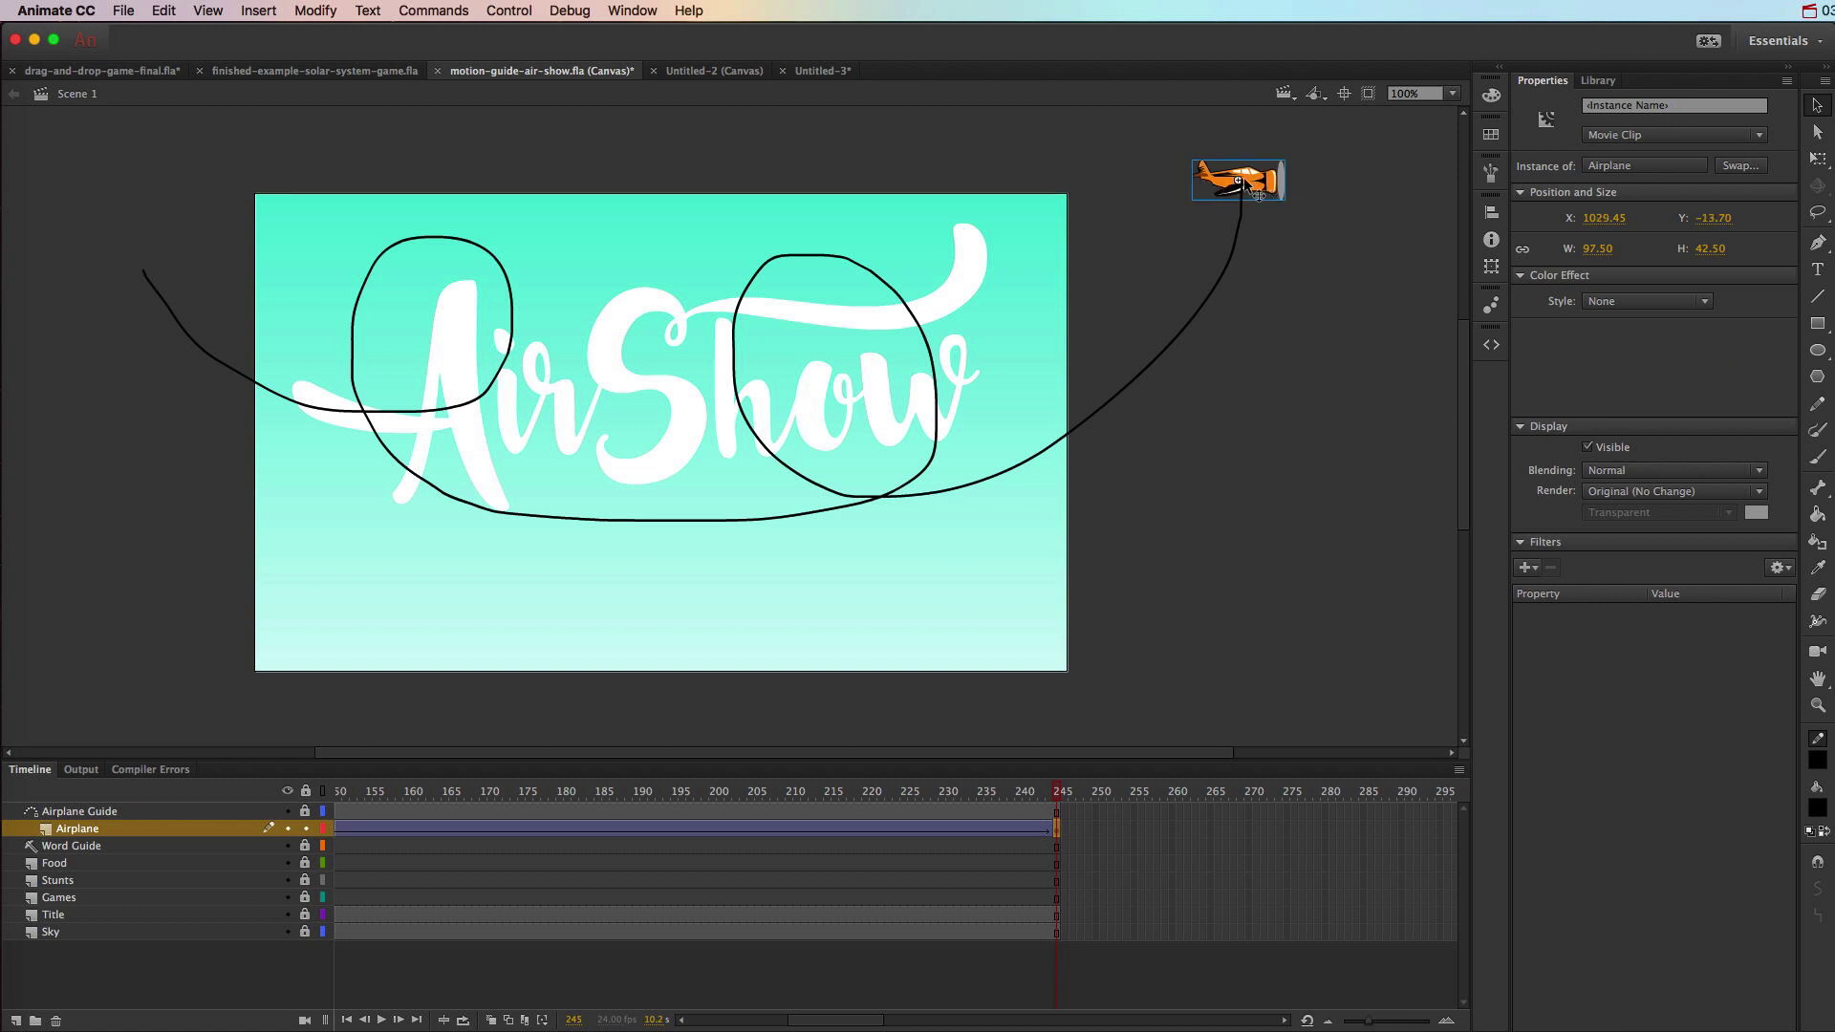
left_click_drag(1266, 196, 1269, 195)
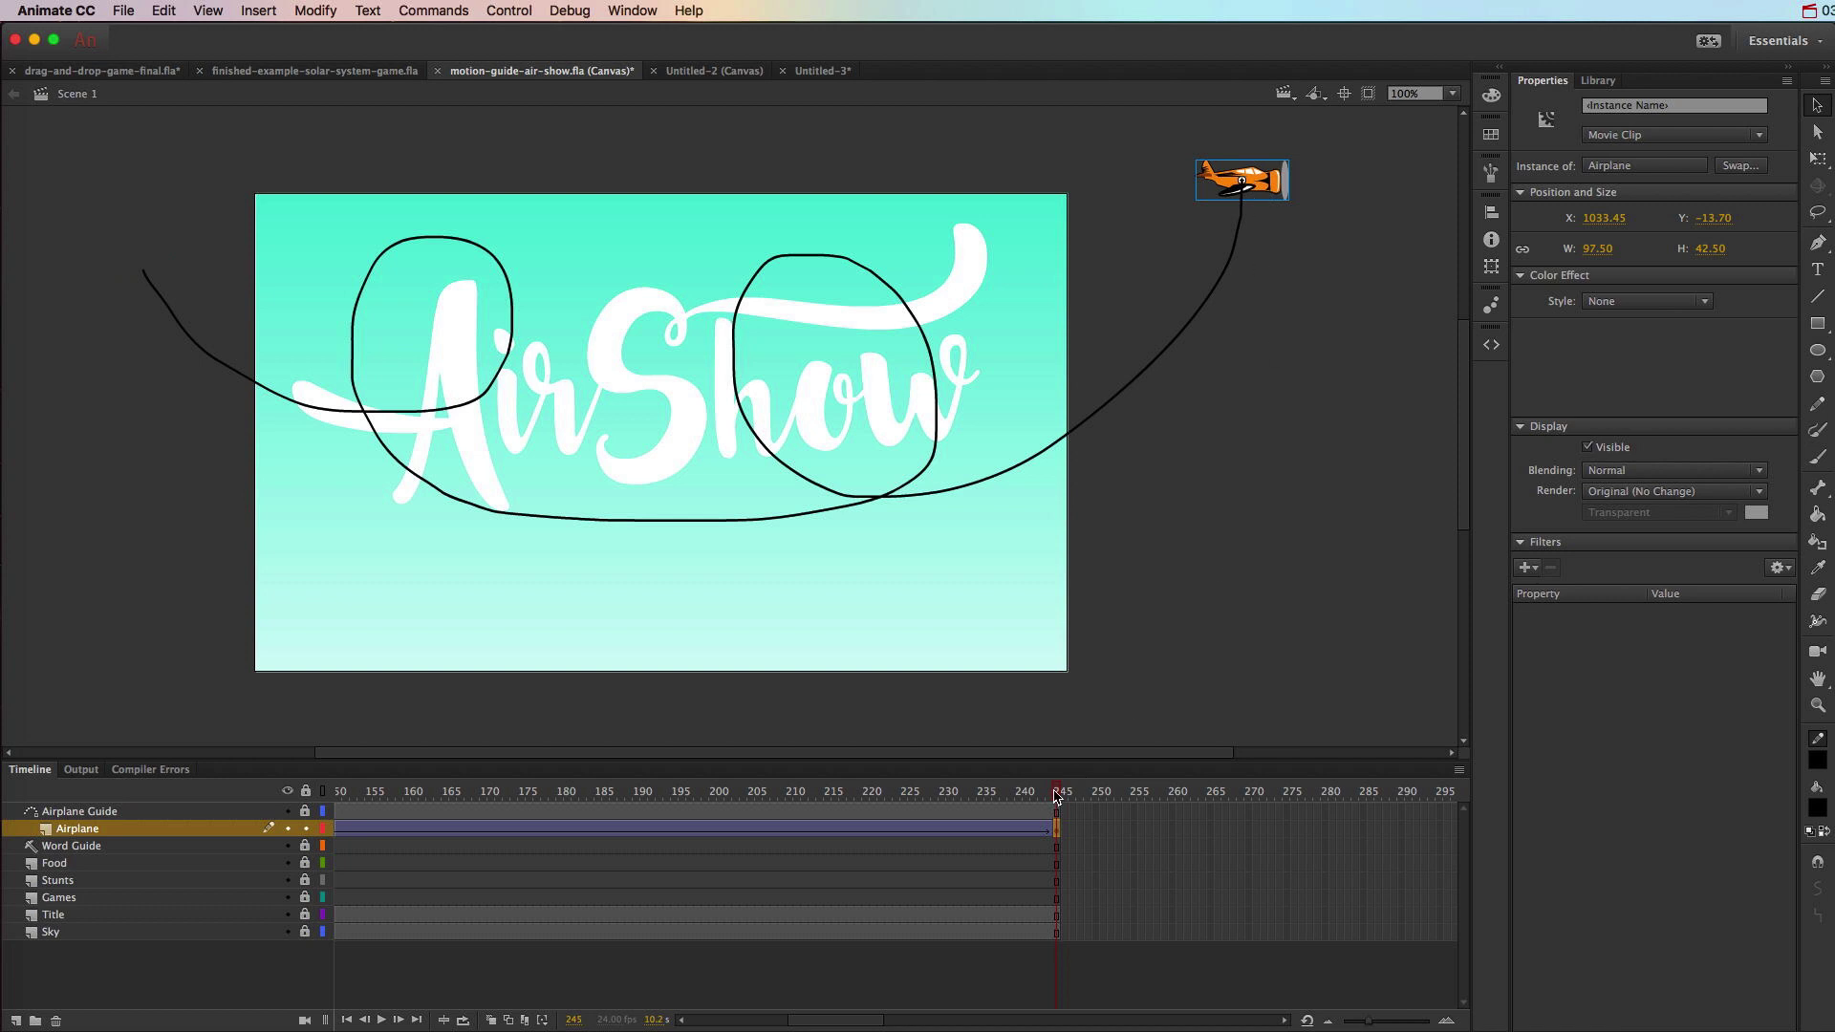
- Scrub through the airplane's motion along the path and test the movie in the browser
left_click_drag(1057, 793, 1229, 792)
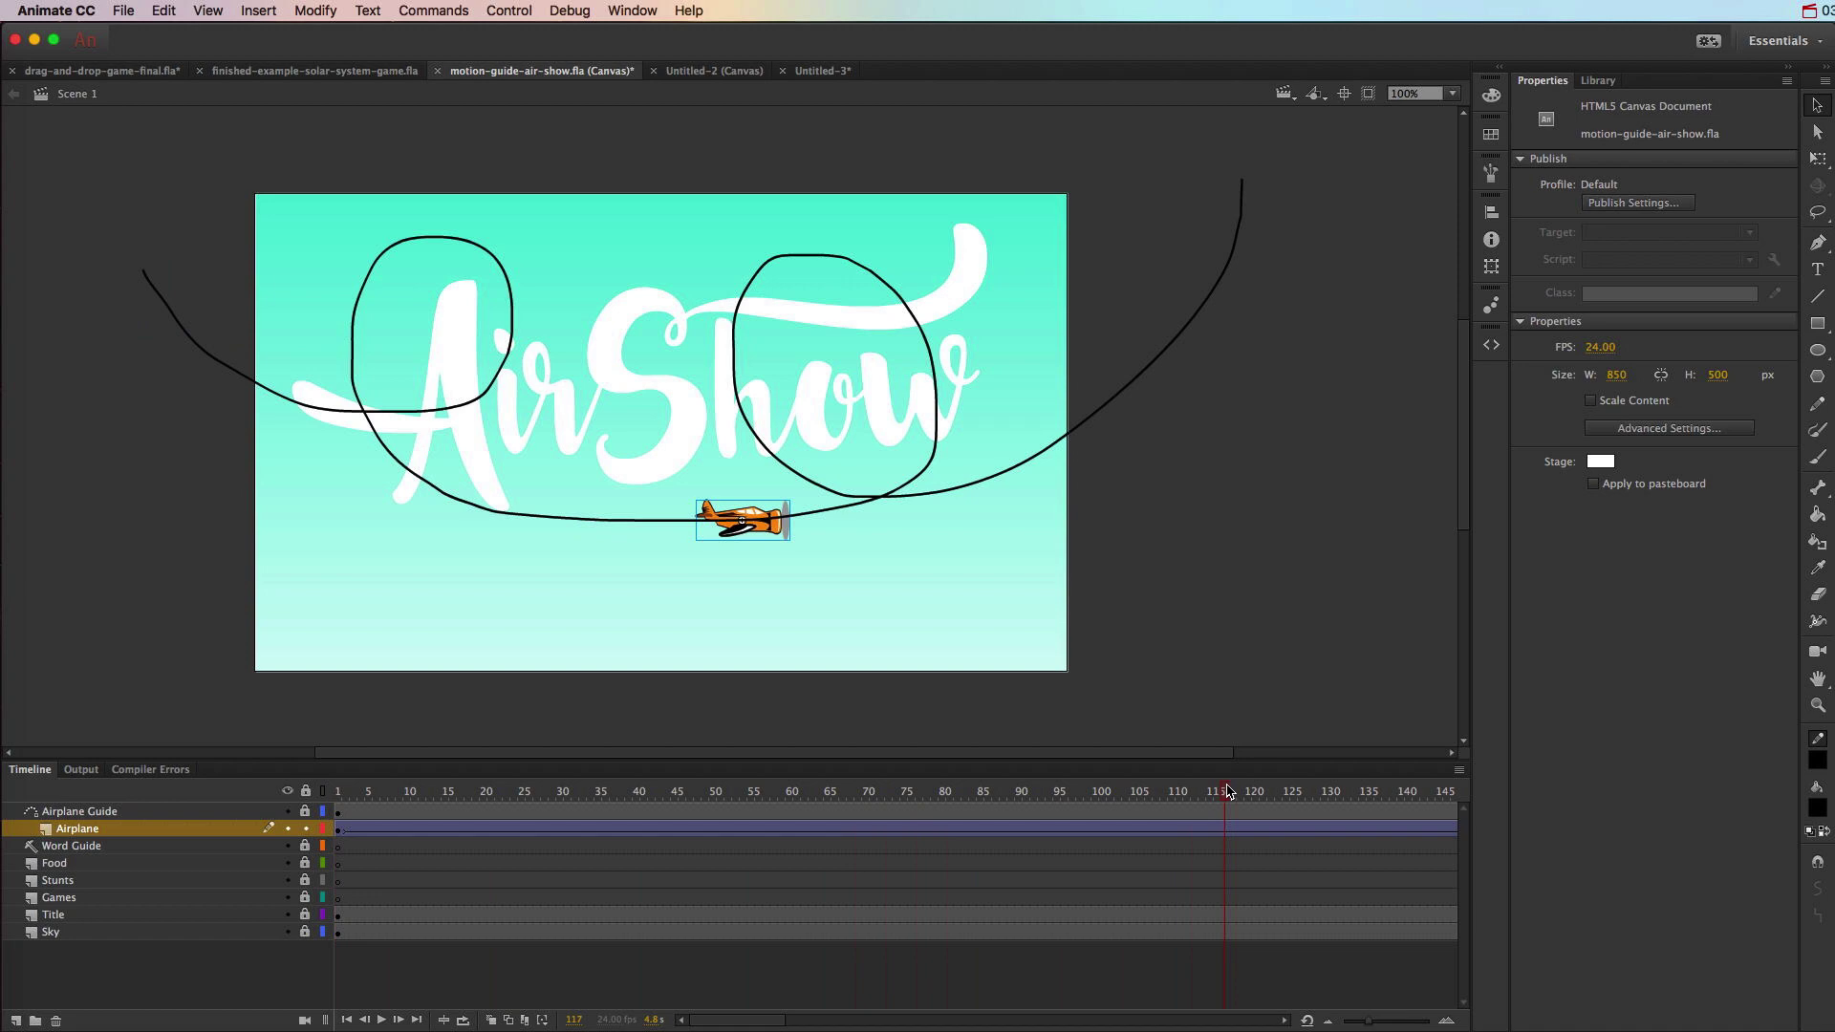
key("super+Return")
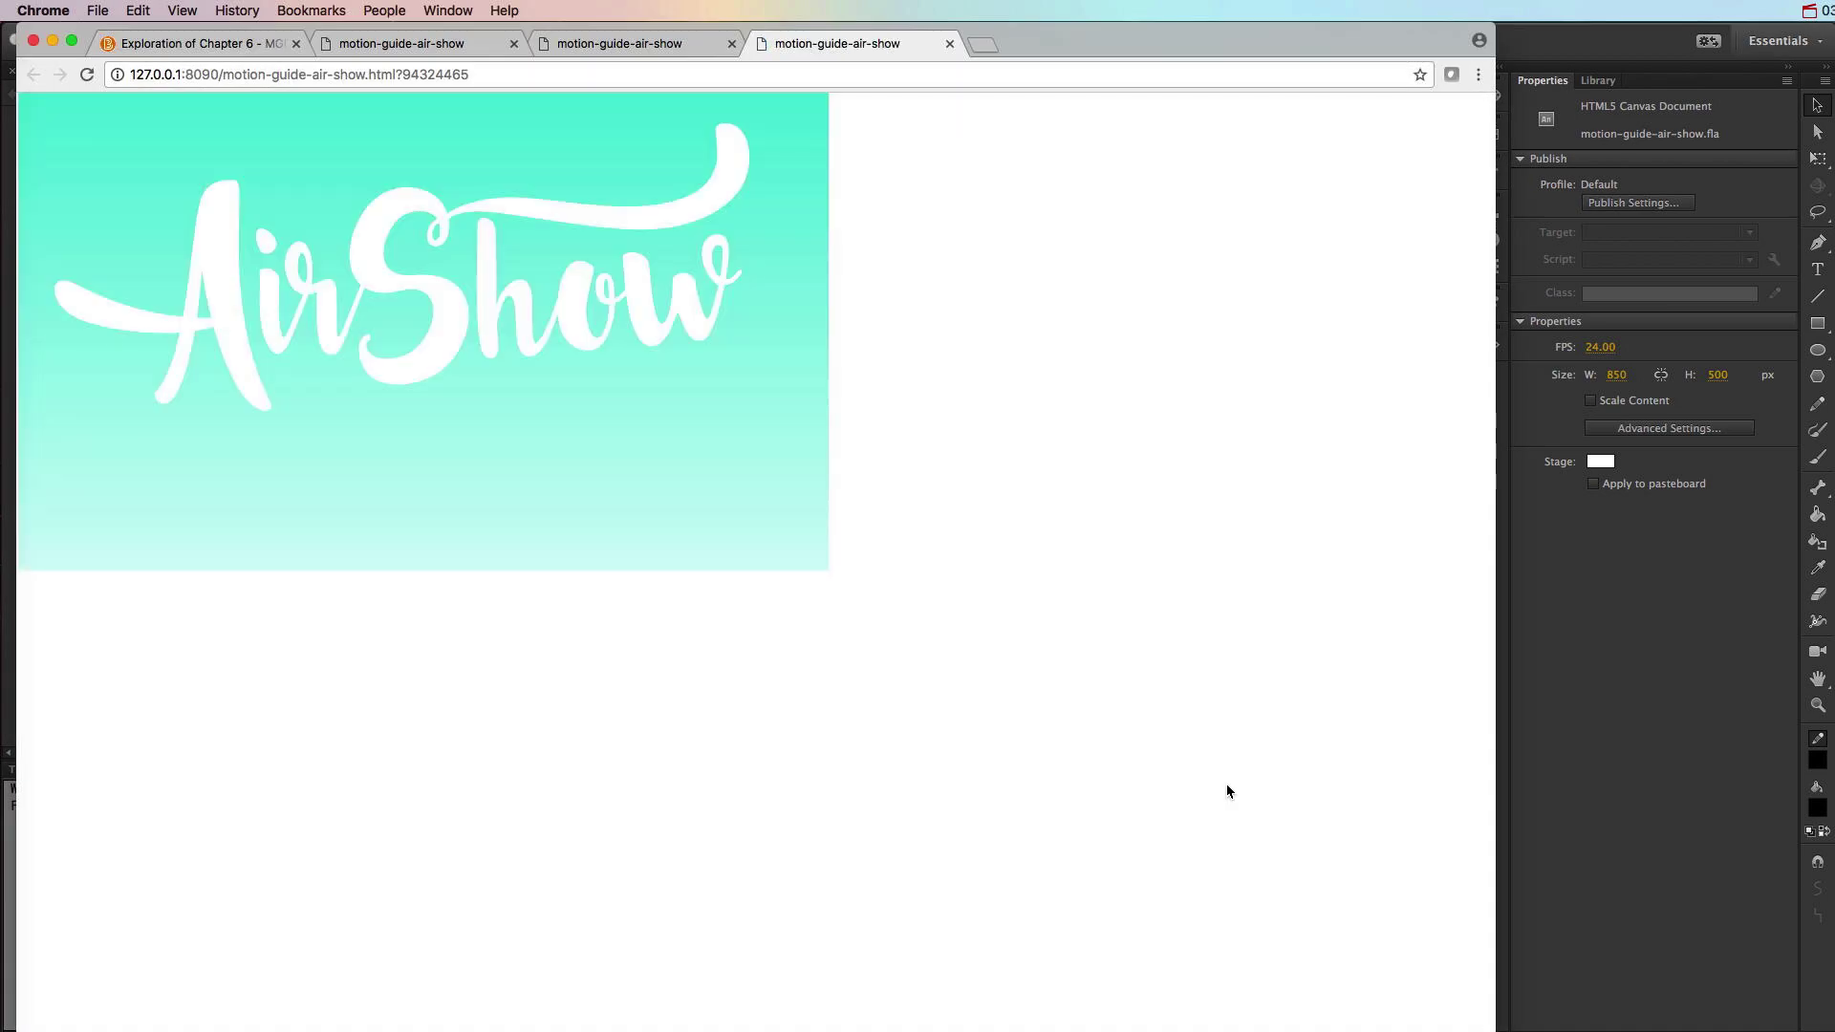
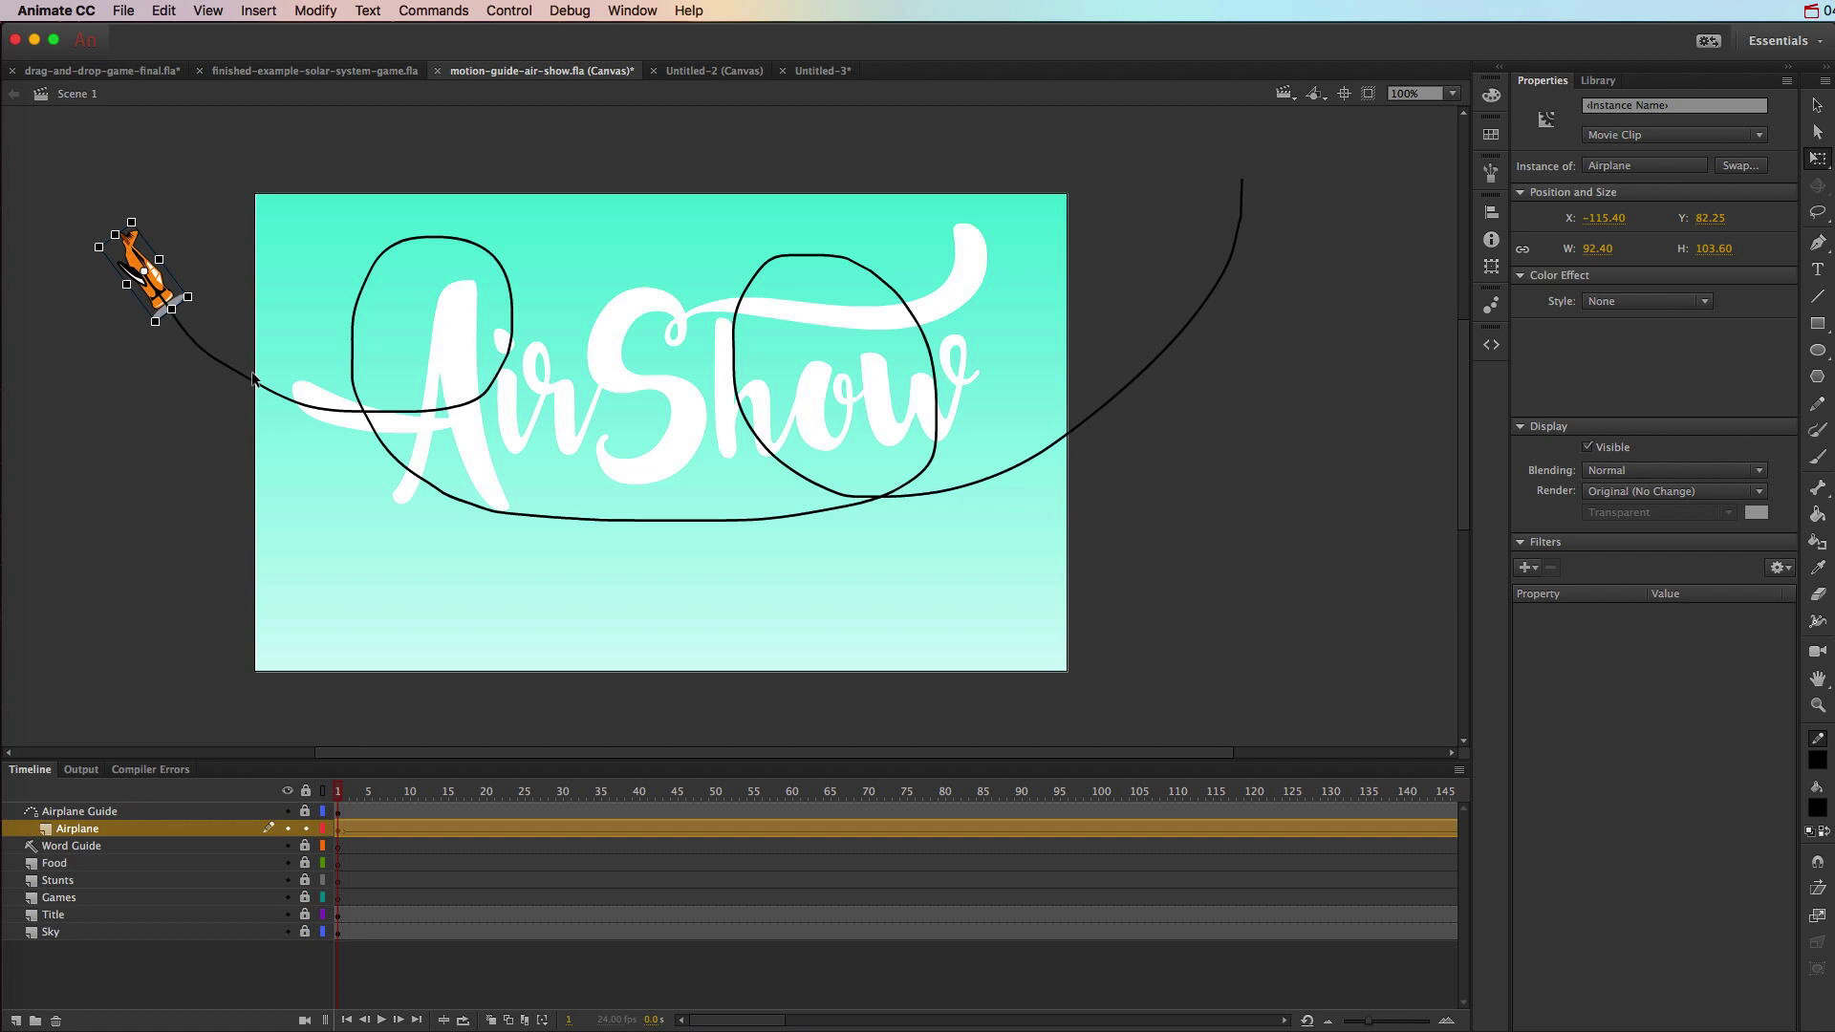
- Rotate the airplane at frame 245 so its nose points straight up along the path's end, and test the movie in the browser
scroll(1303, 809, "right", 5)
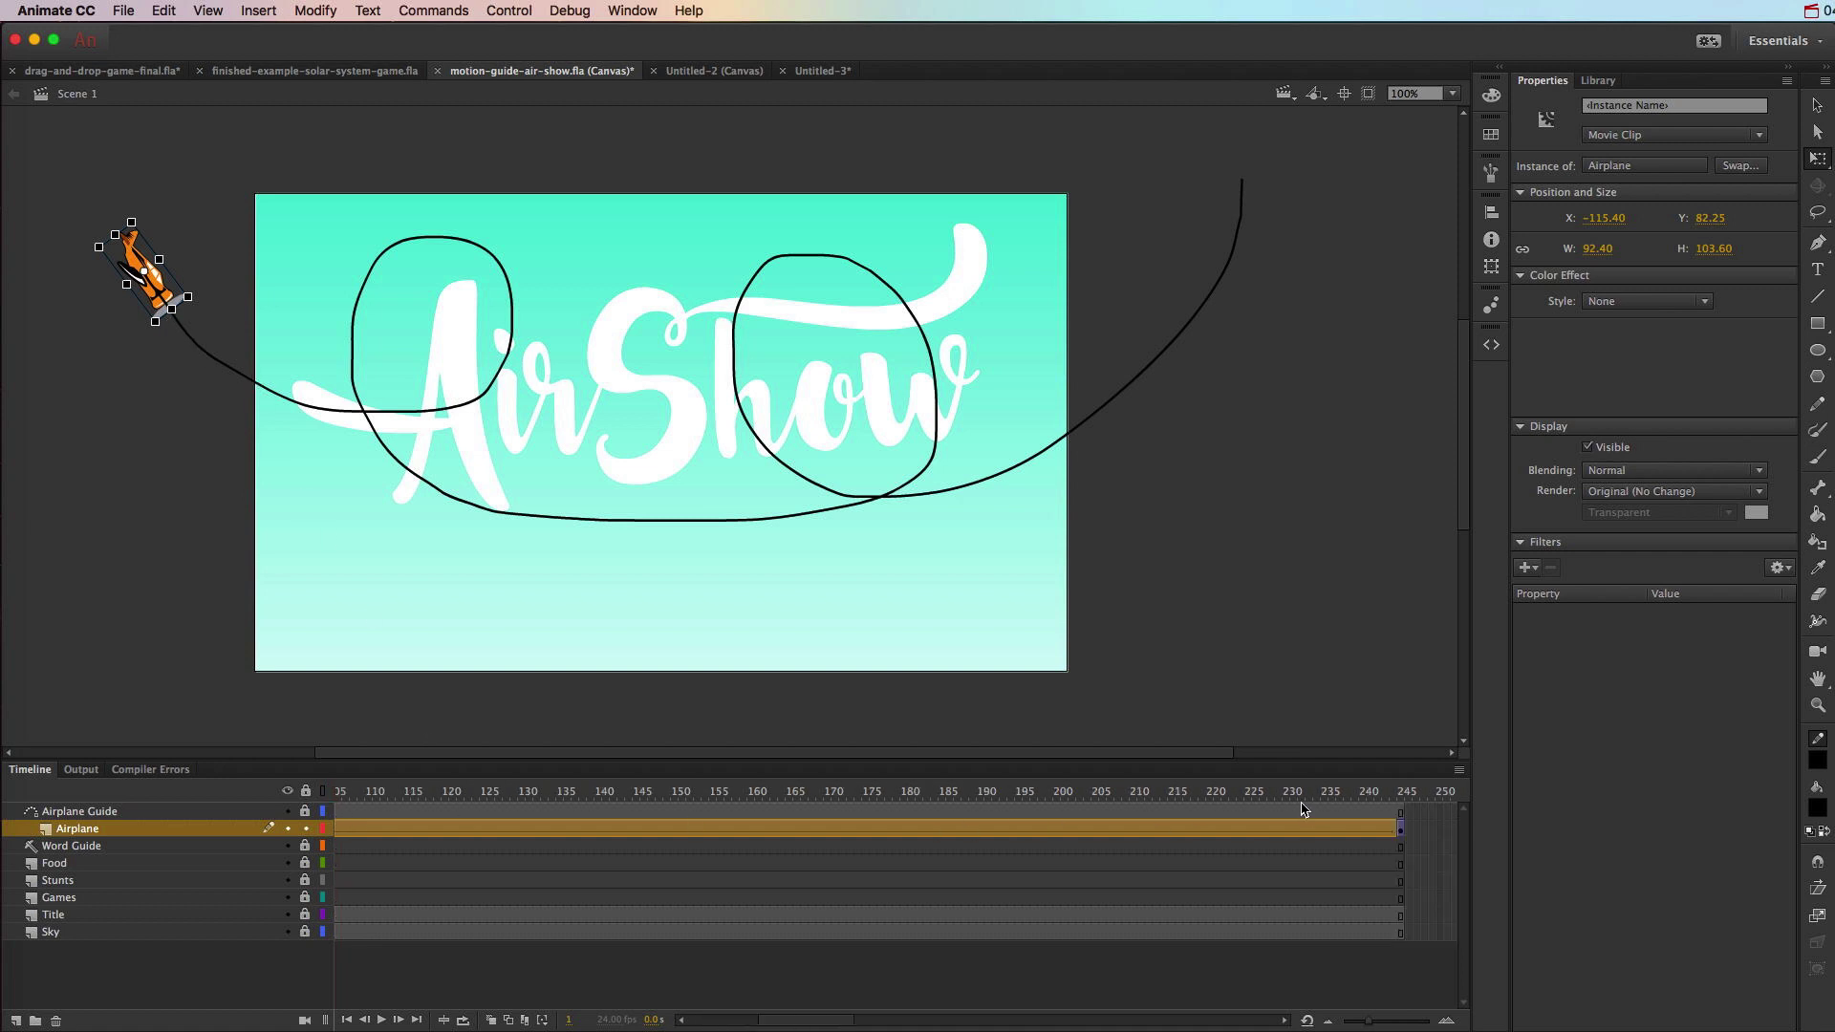
scroll(1303, 809, "right", 3)
left_click(945, 801)
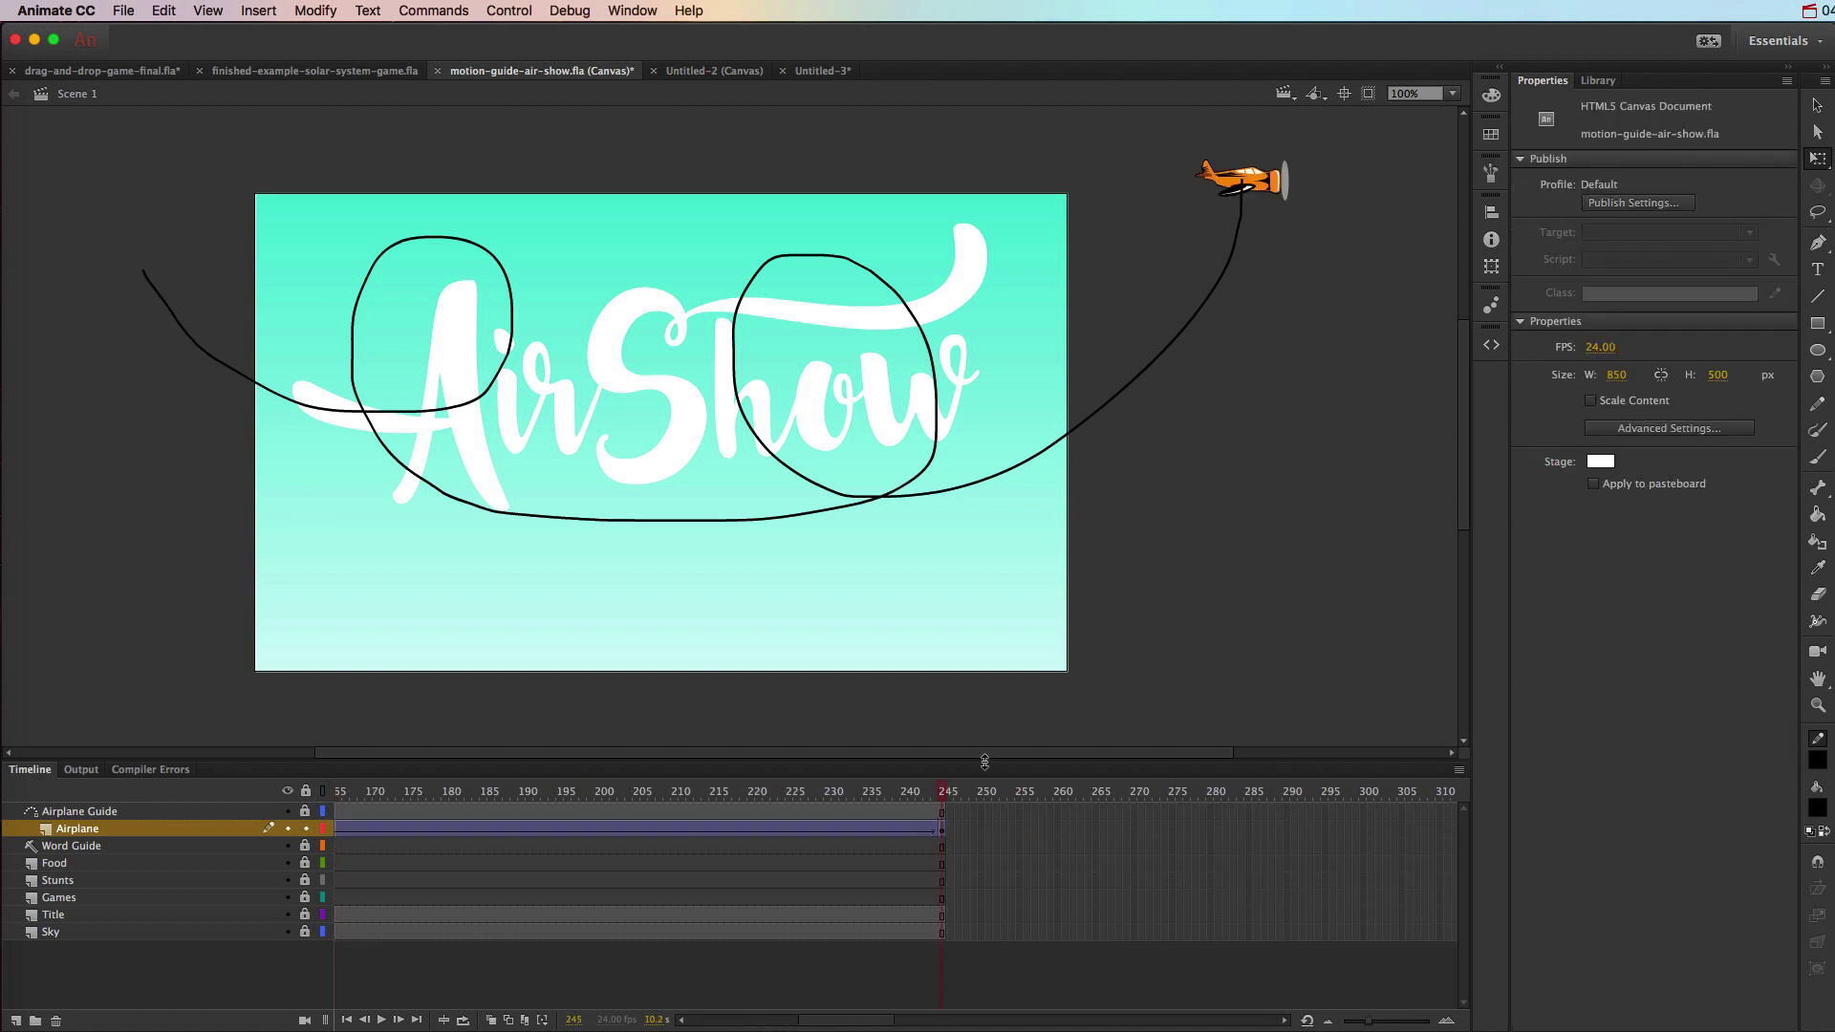
left_click(1252, 181)
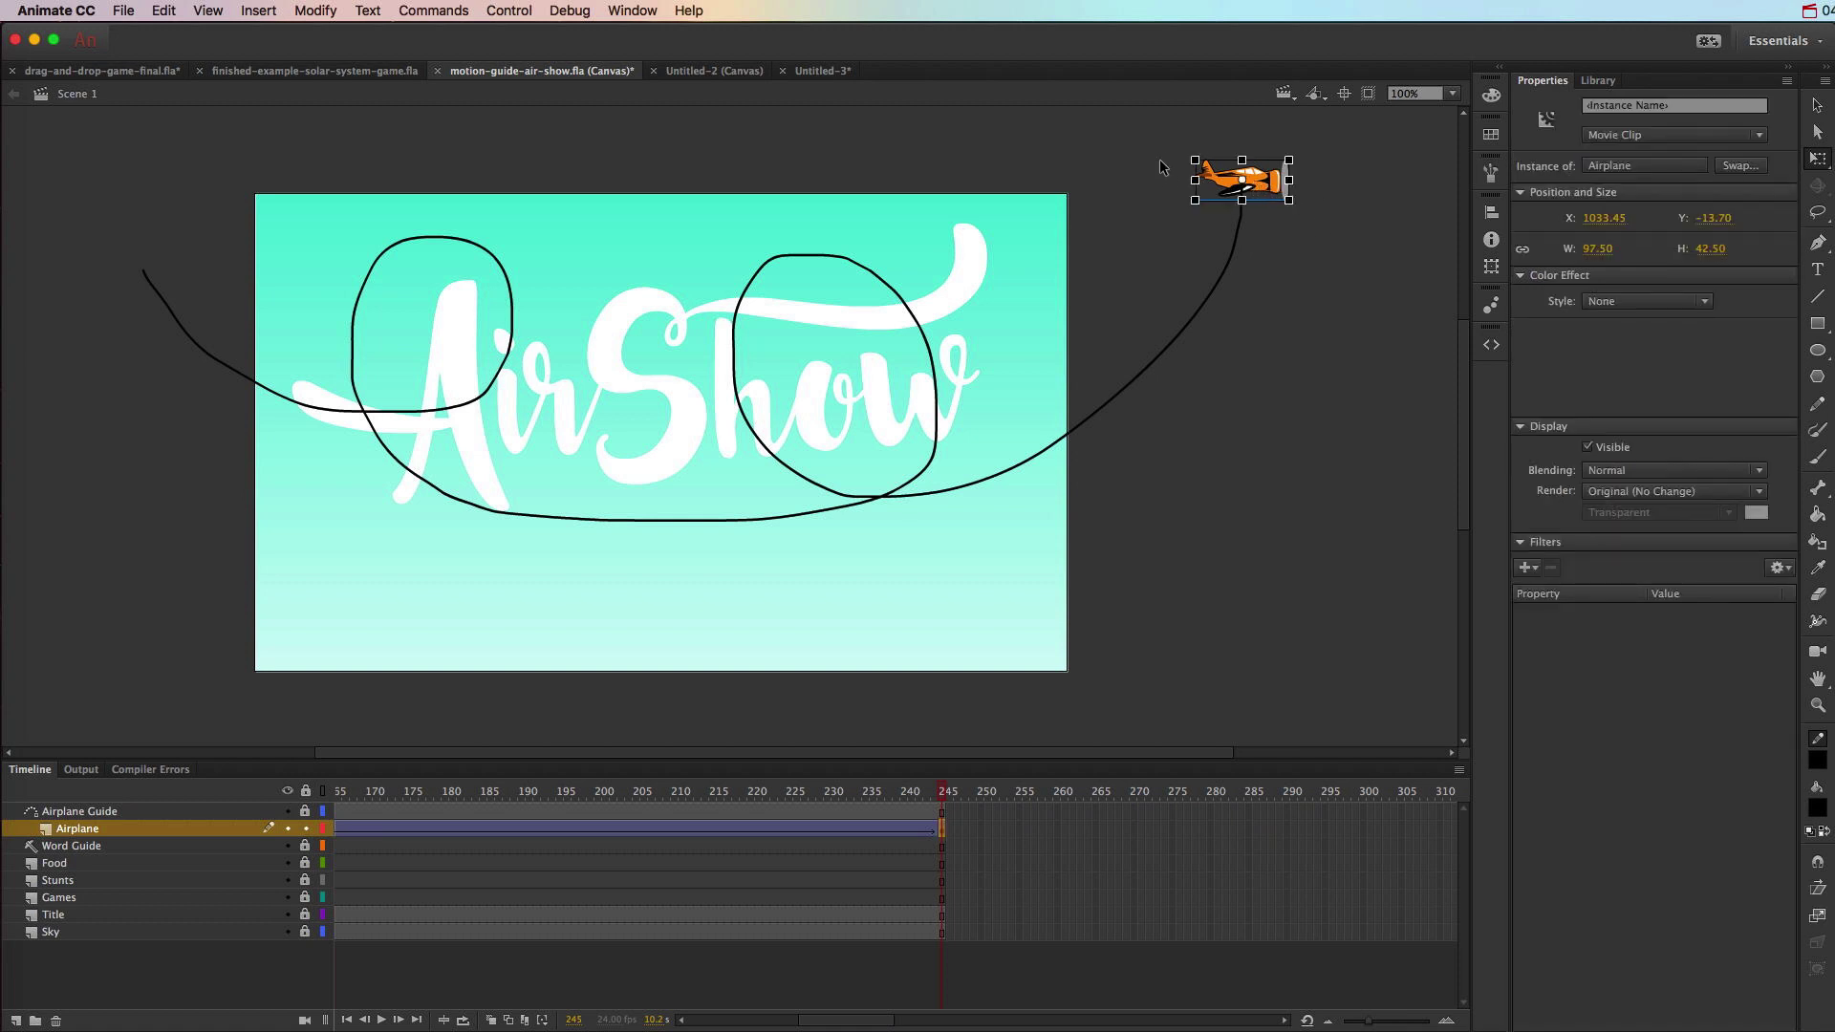
left_click_drag(1187, 153, 1202, 222)
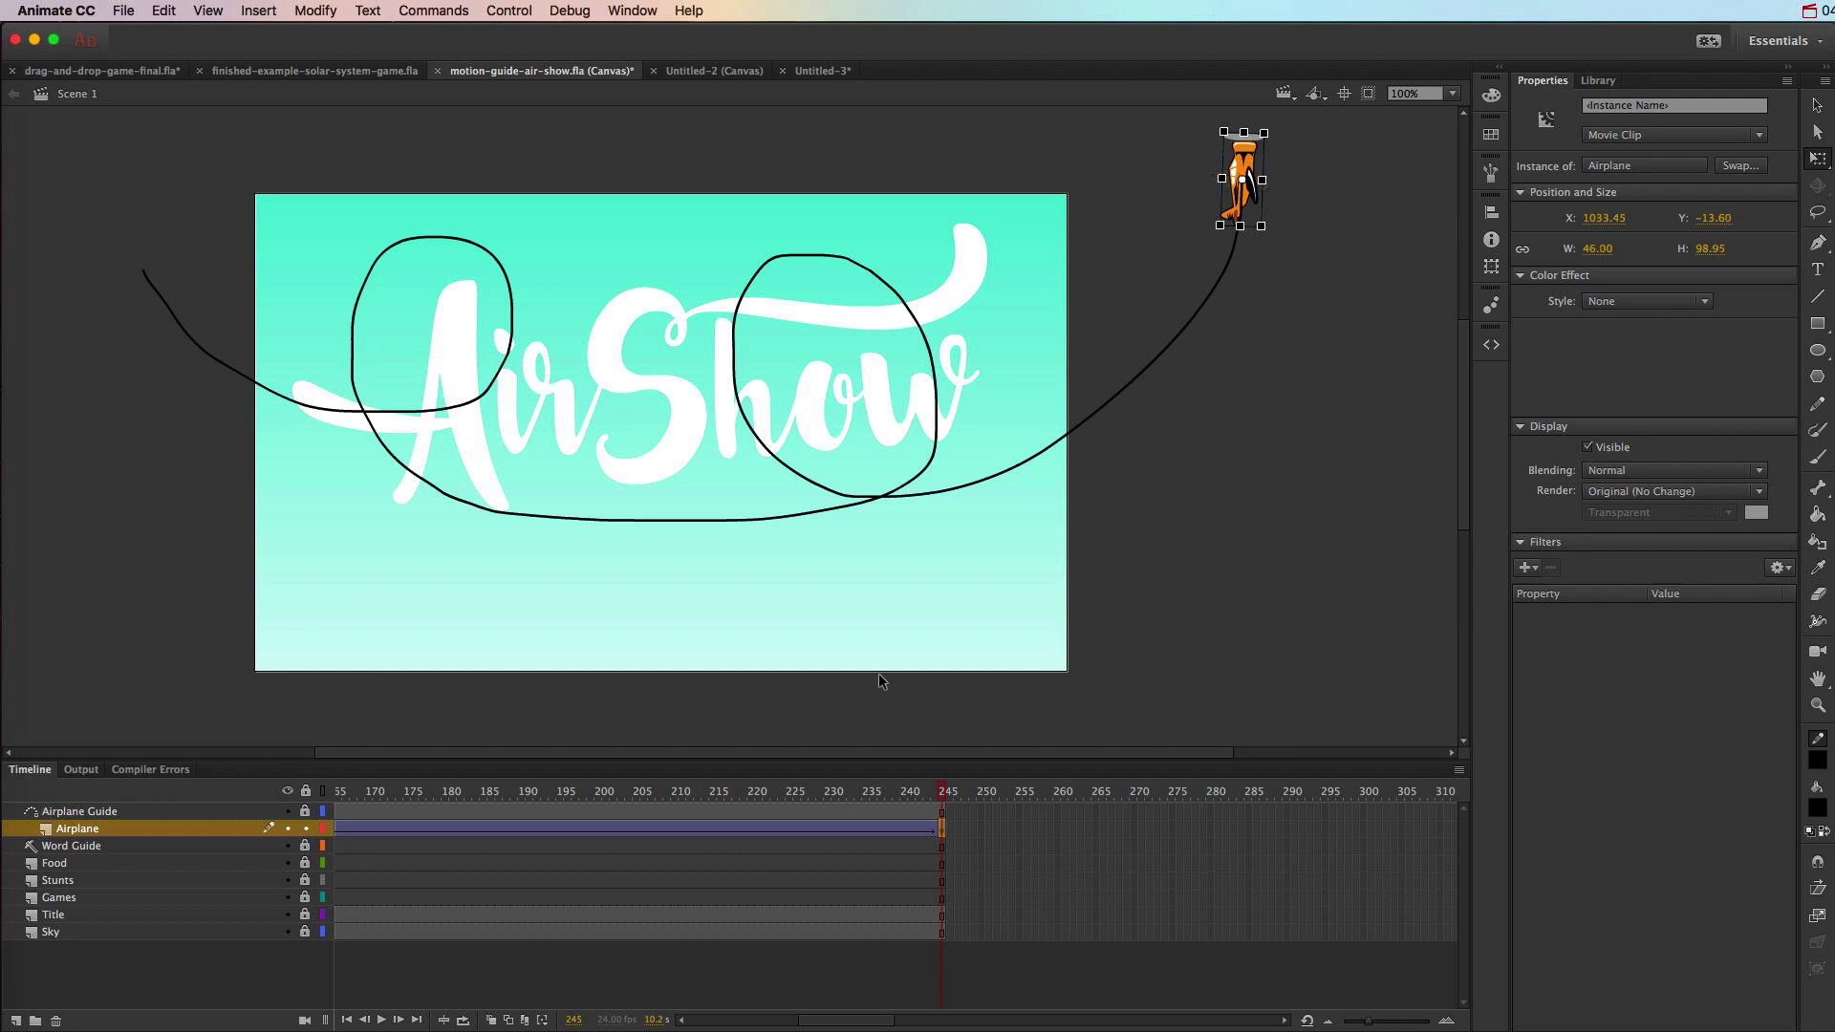
key("super+Return")
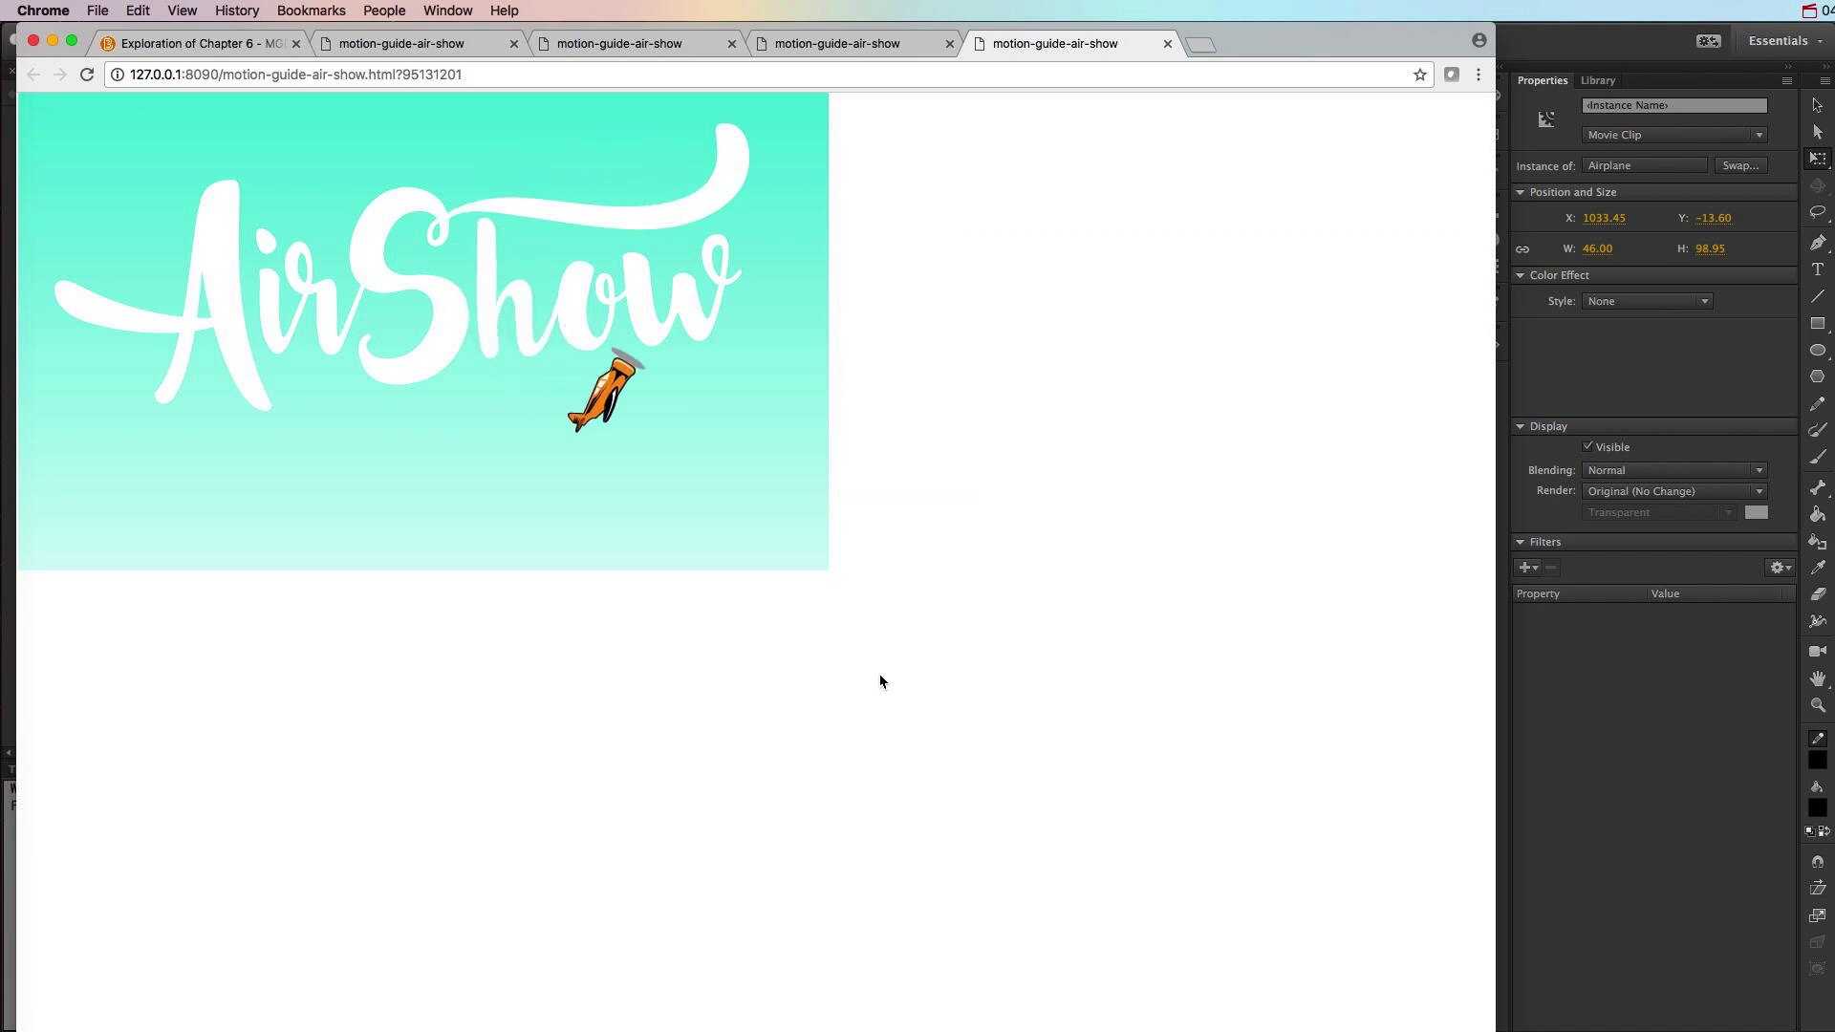
- Return to Animate and enable Orient to path on the Airplane layer's classic tween
left_click(1597, 741)
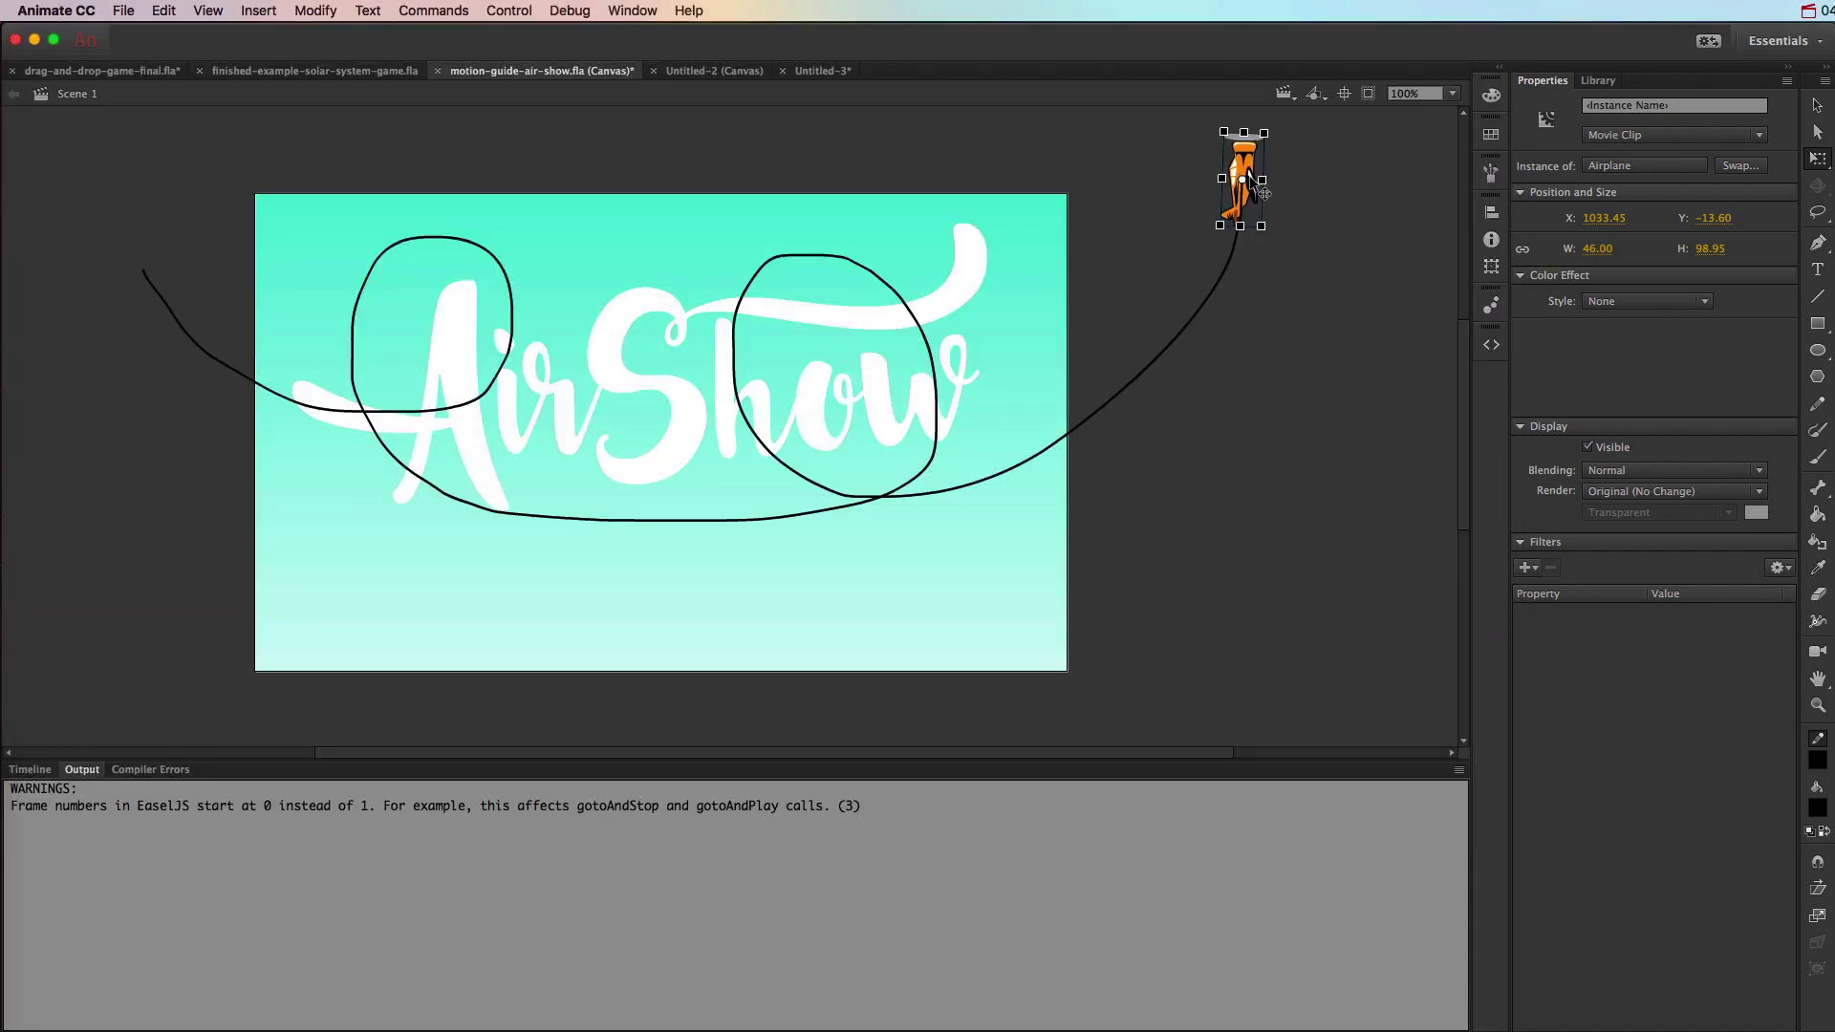
left_click(30, 771)
left_click(394, 828)
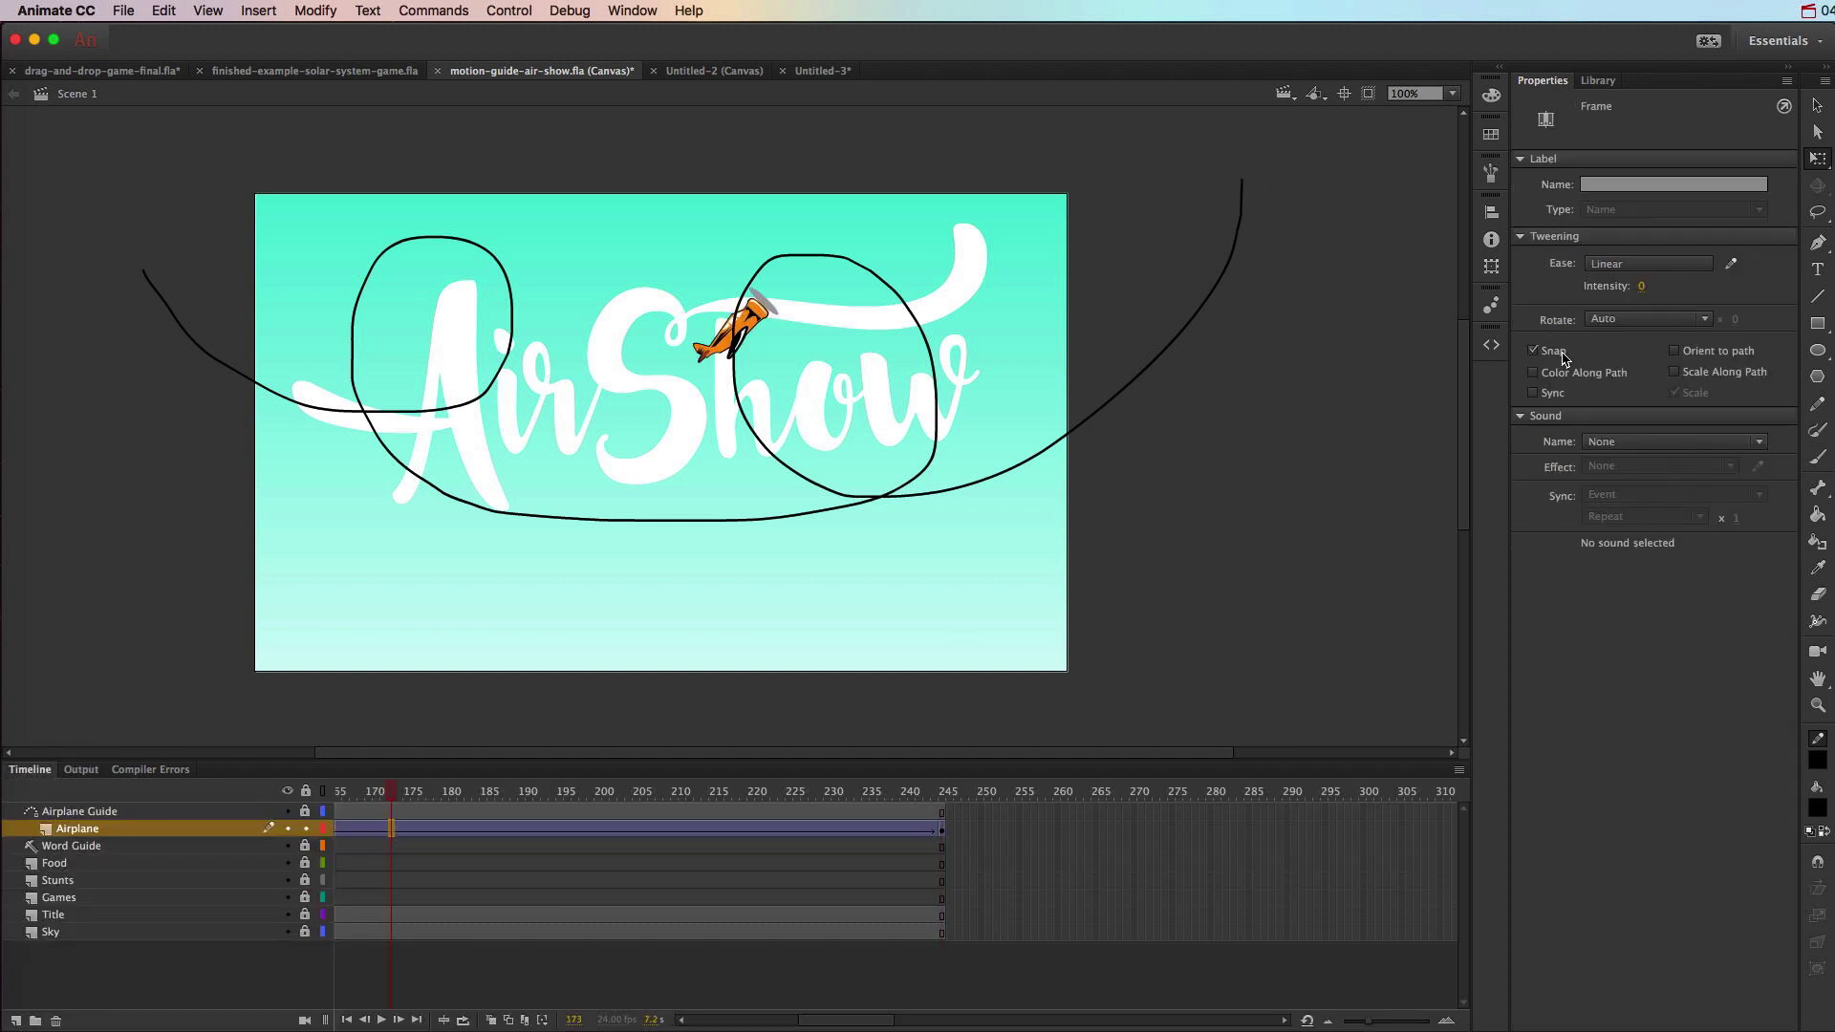
left_click(1710, 355)
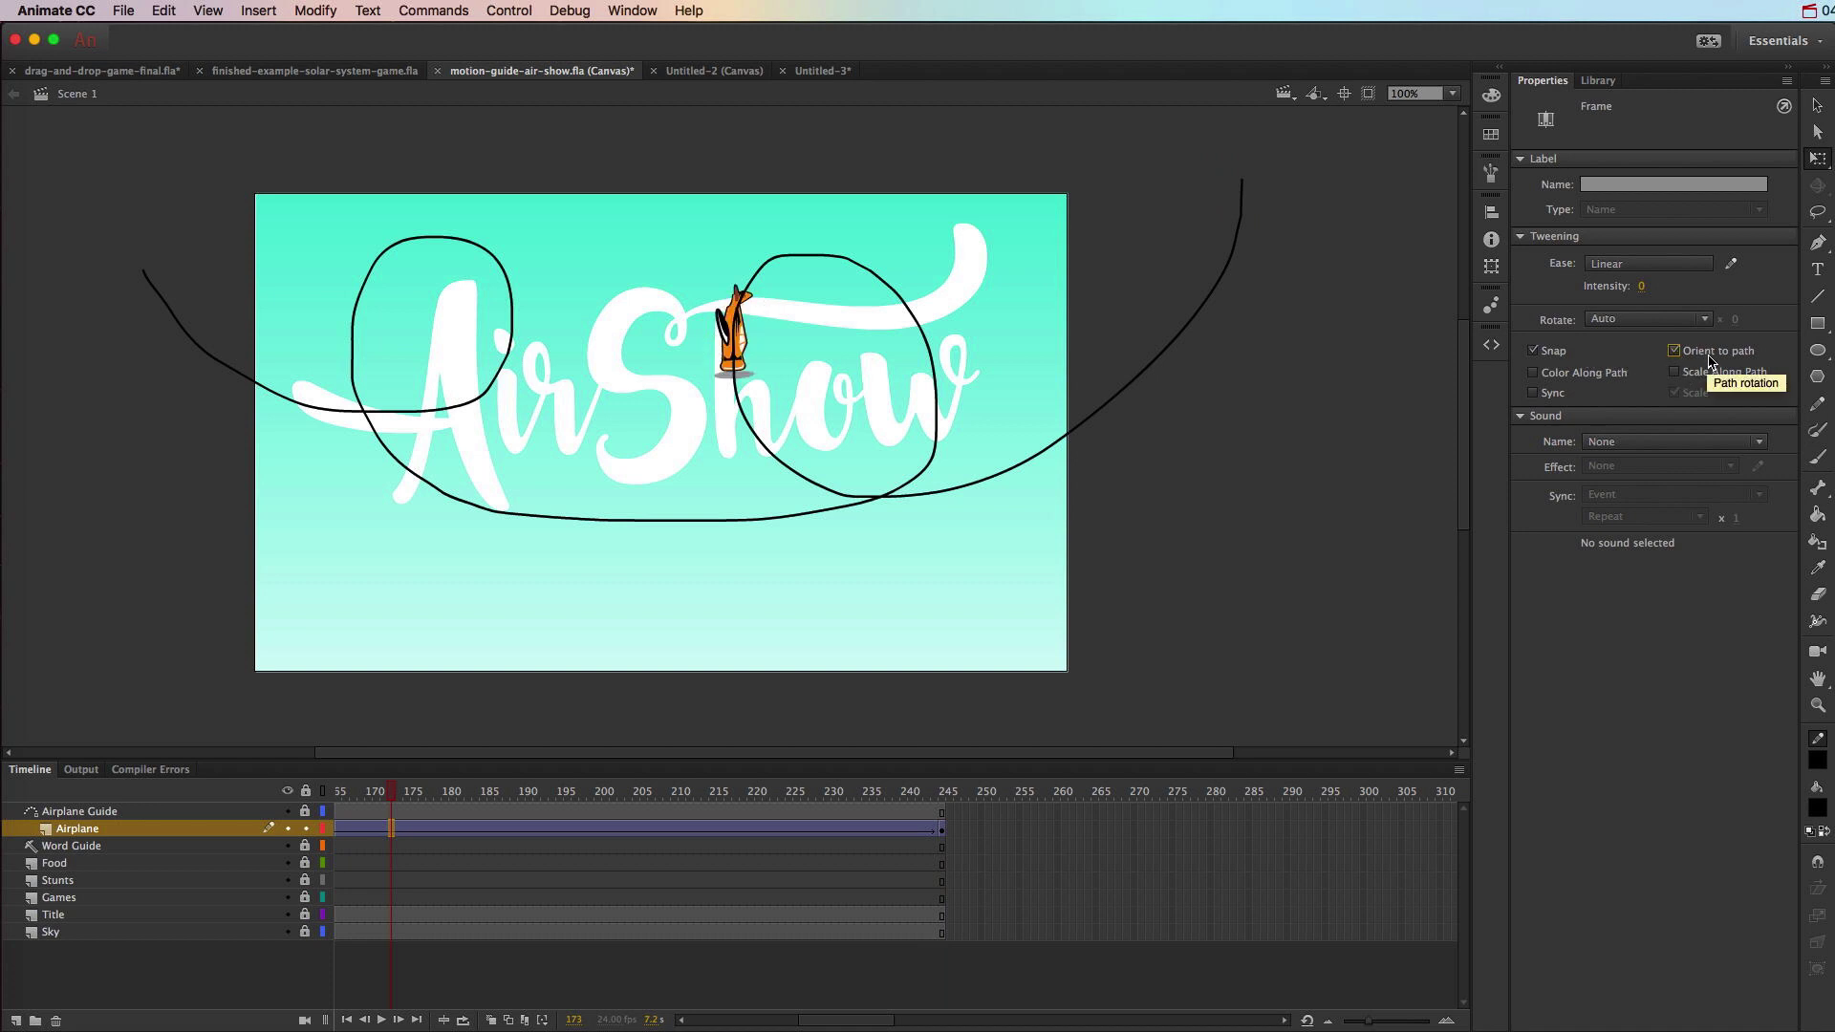
- Scrub through the airplane's motion from the first frame and test the movie in the browser
scroll(441, 803, "left", 10)
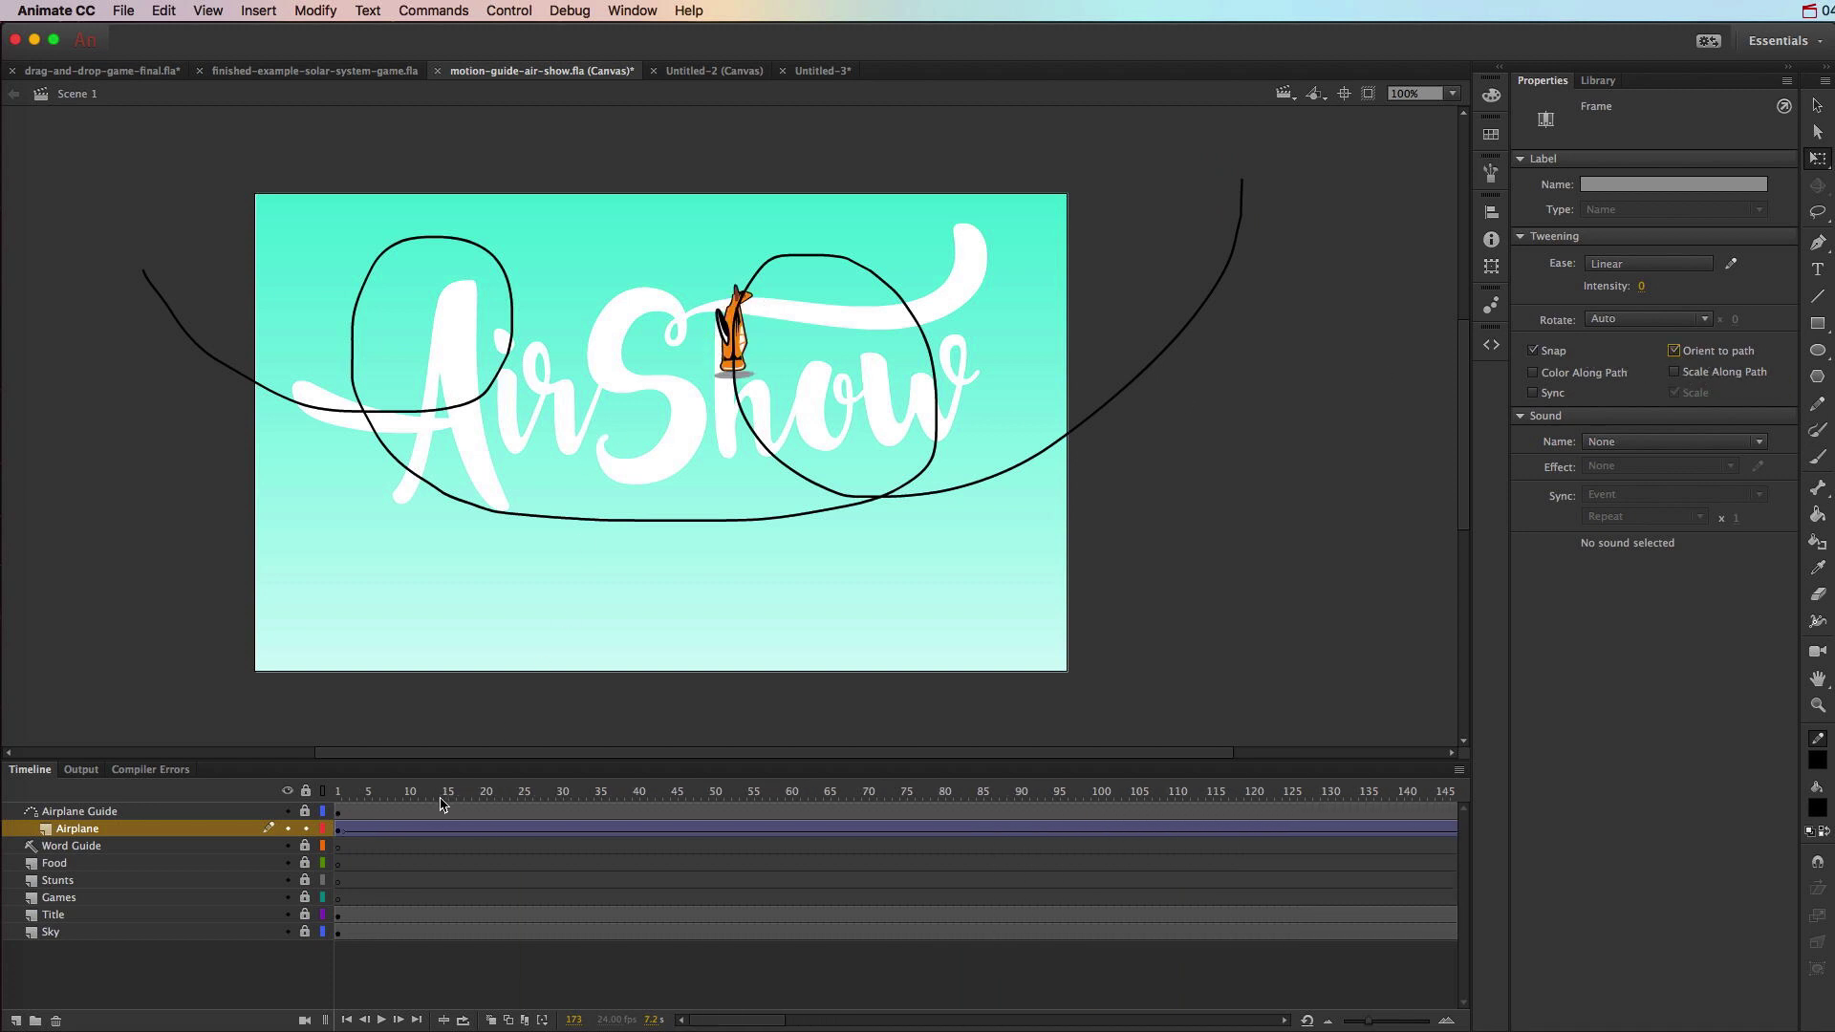
left_click_drag(346, 801, 1344, 760)
scroll(1262, 788, "right", 10)
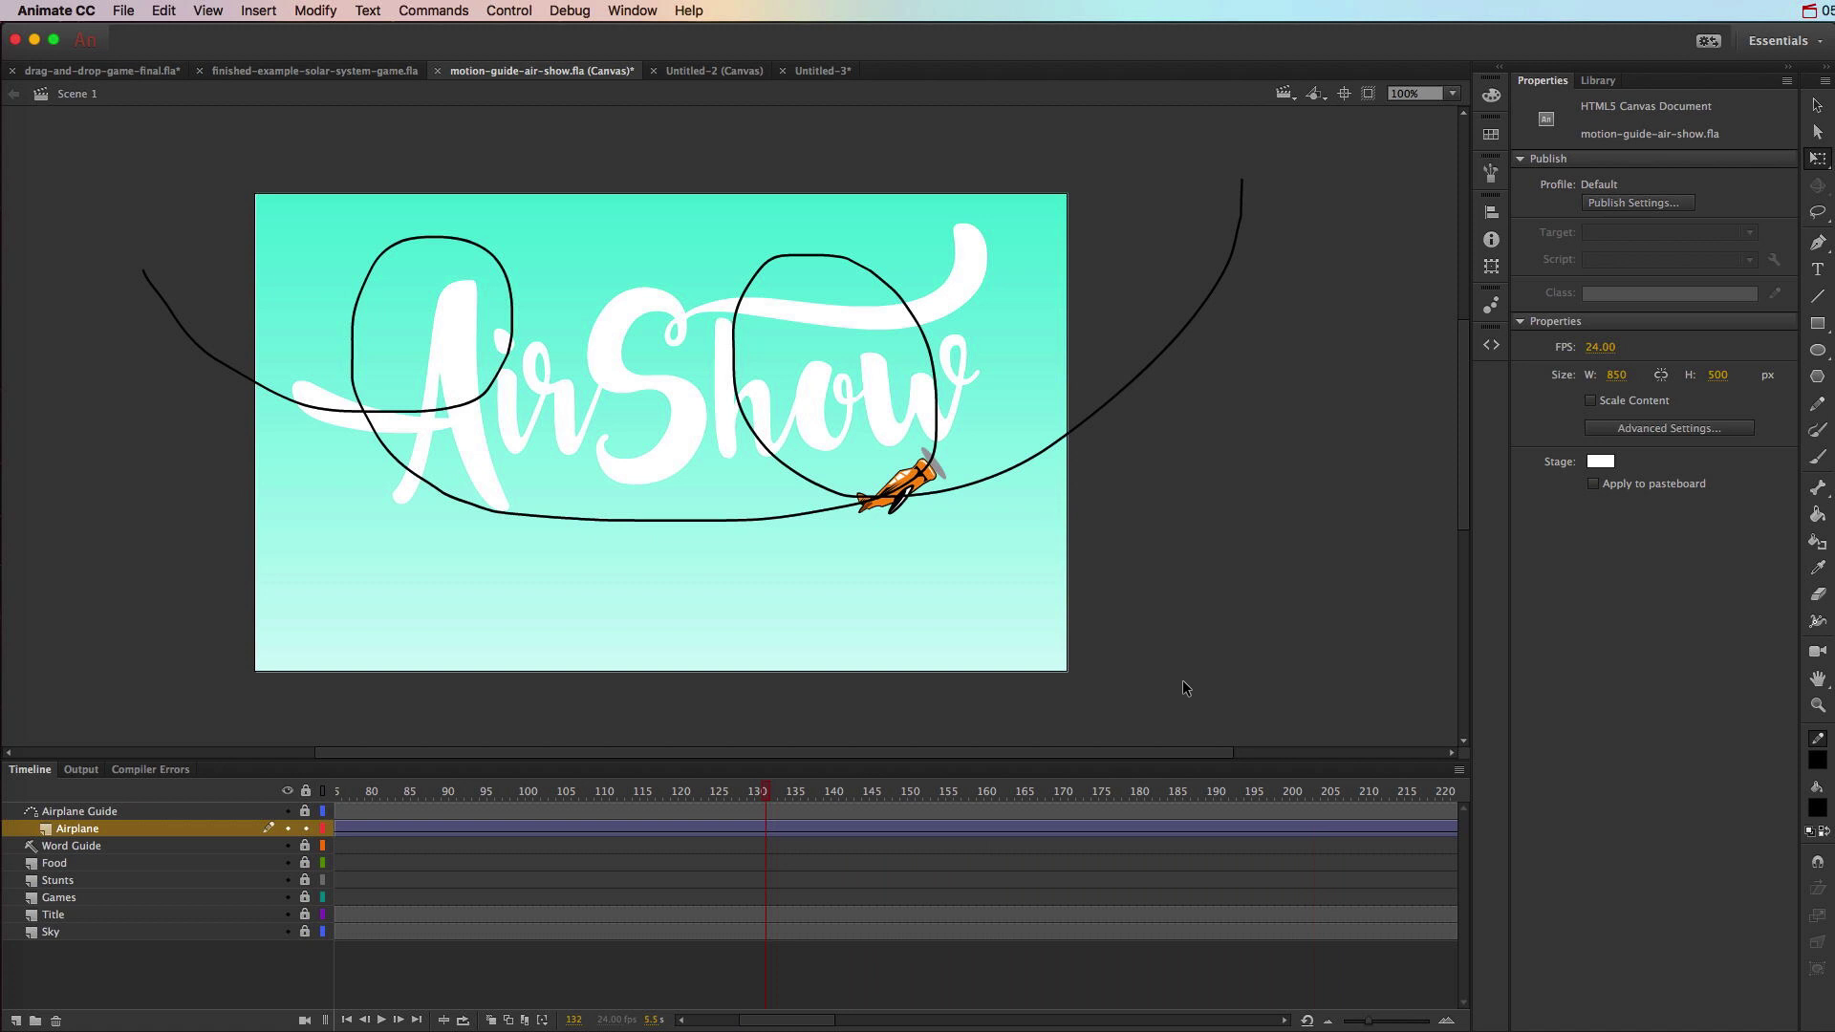
key("super+Return")
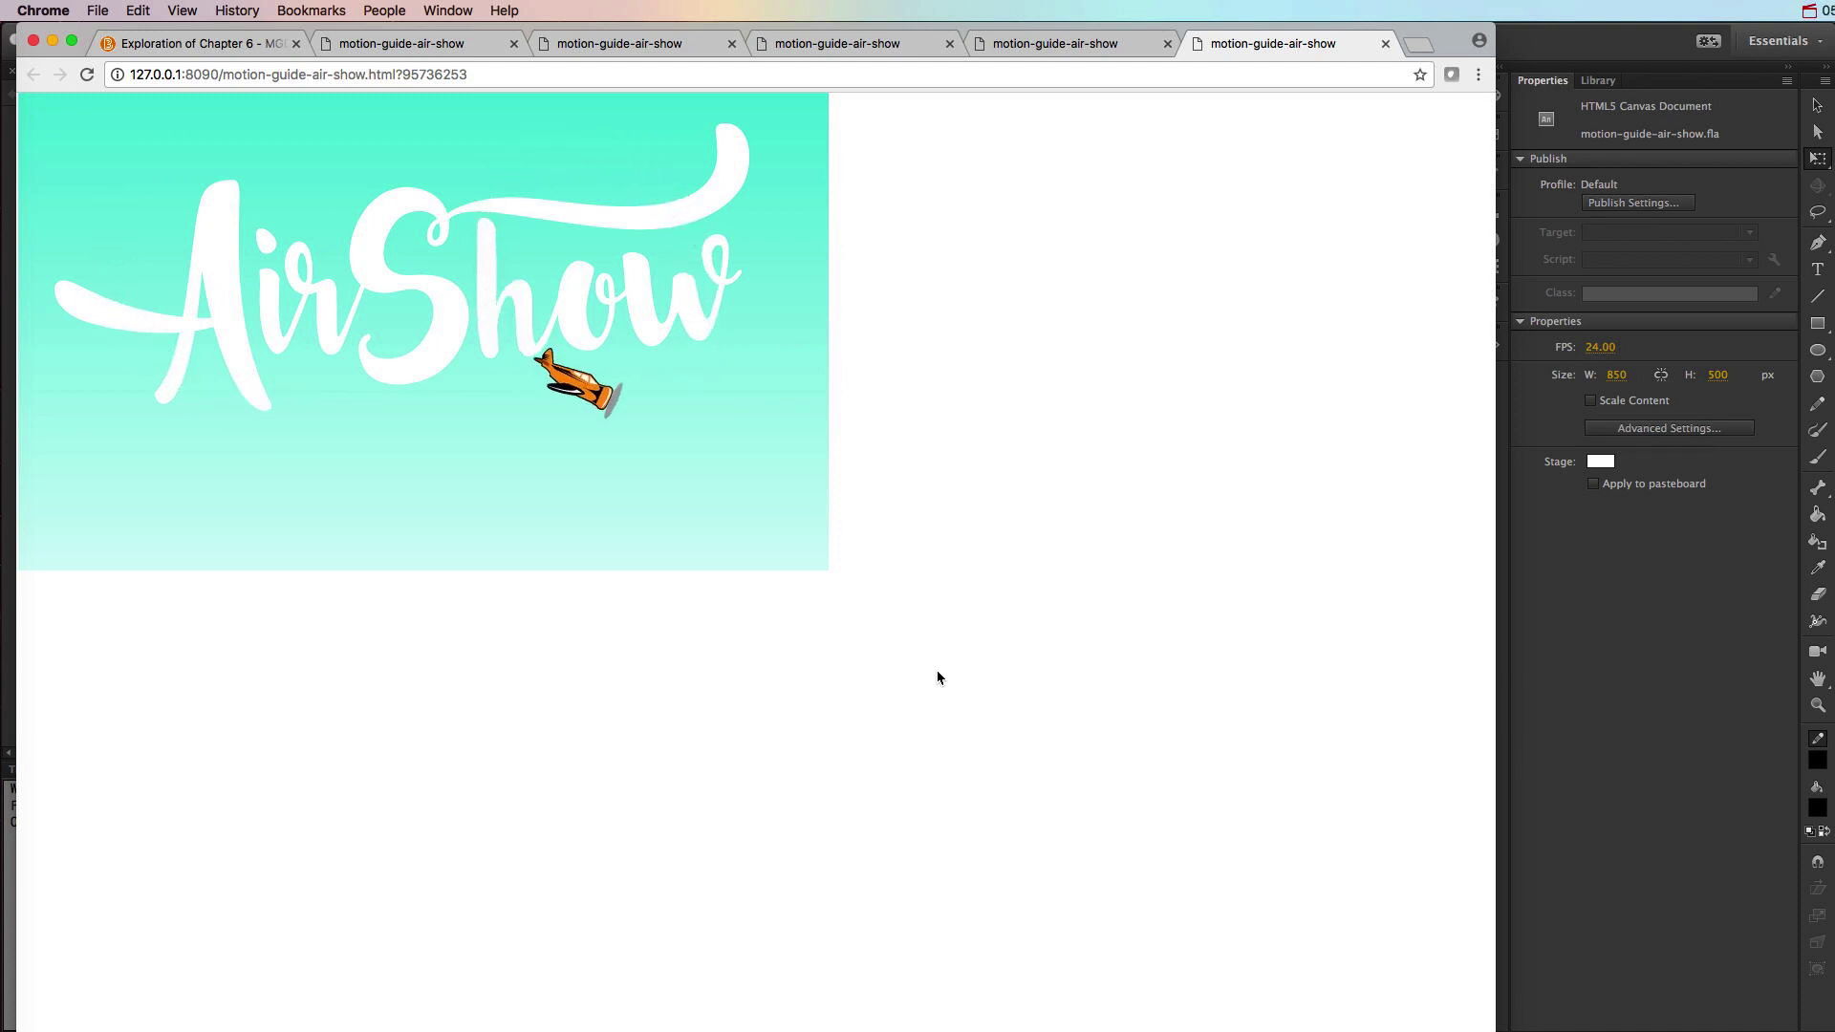
left_click(1577, 676)
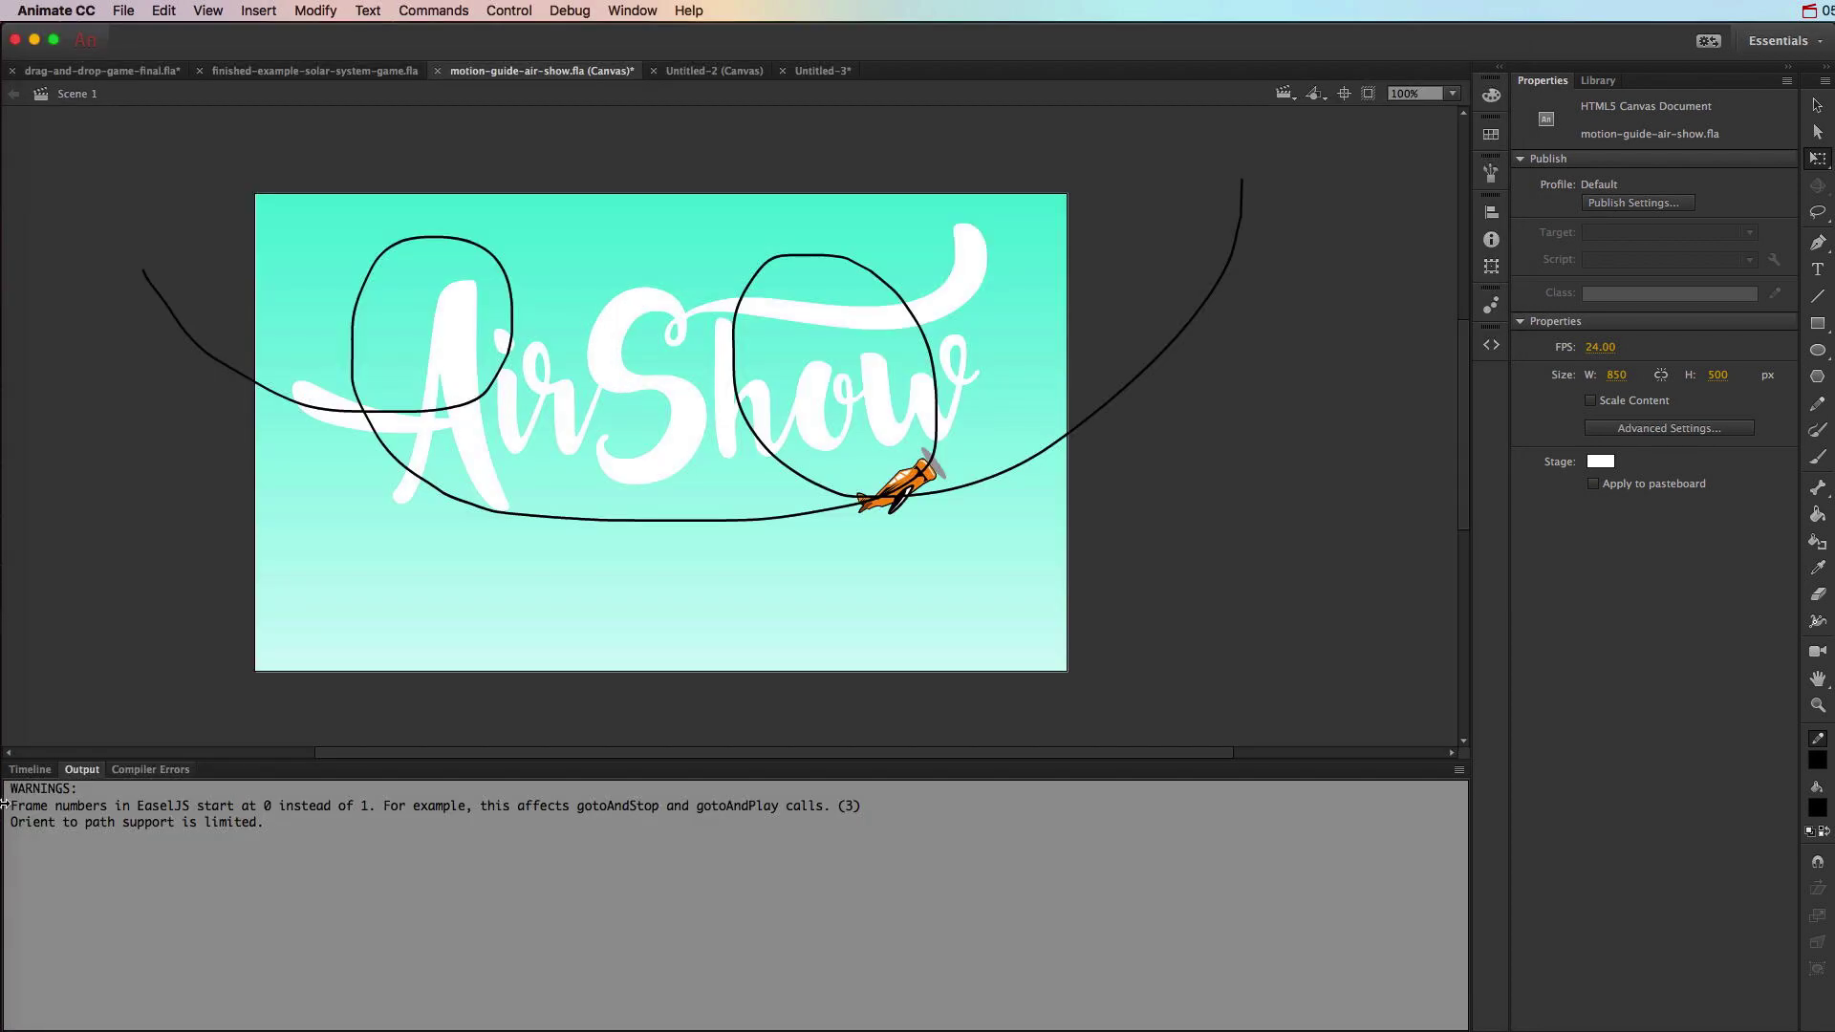
left_click(29, 769)
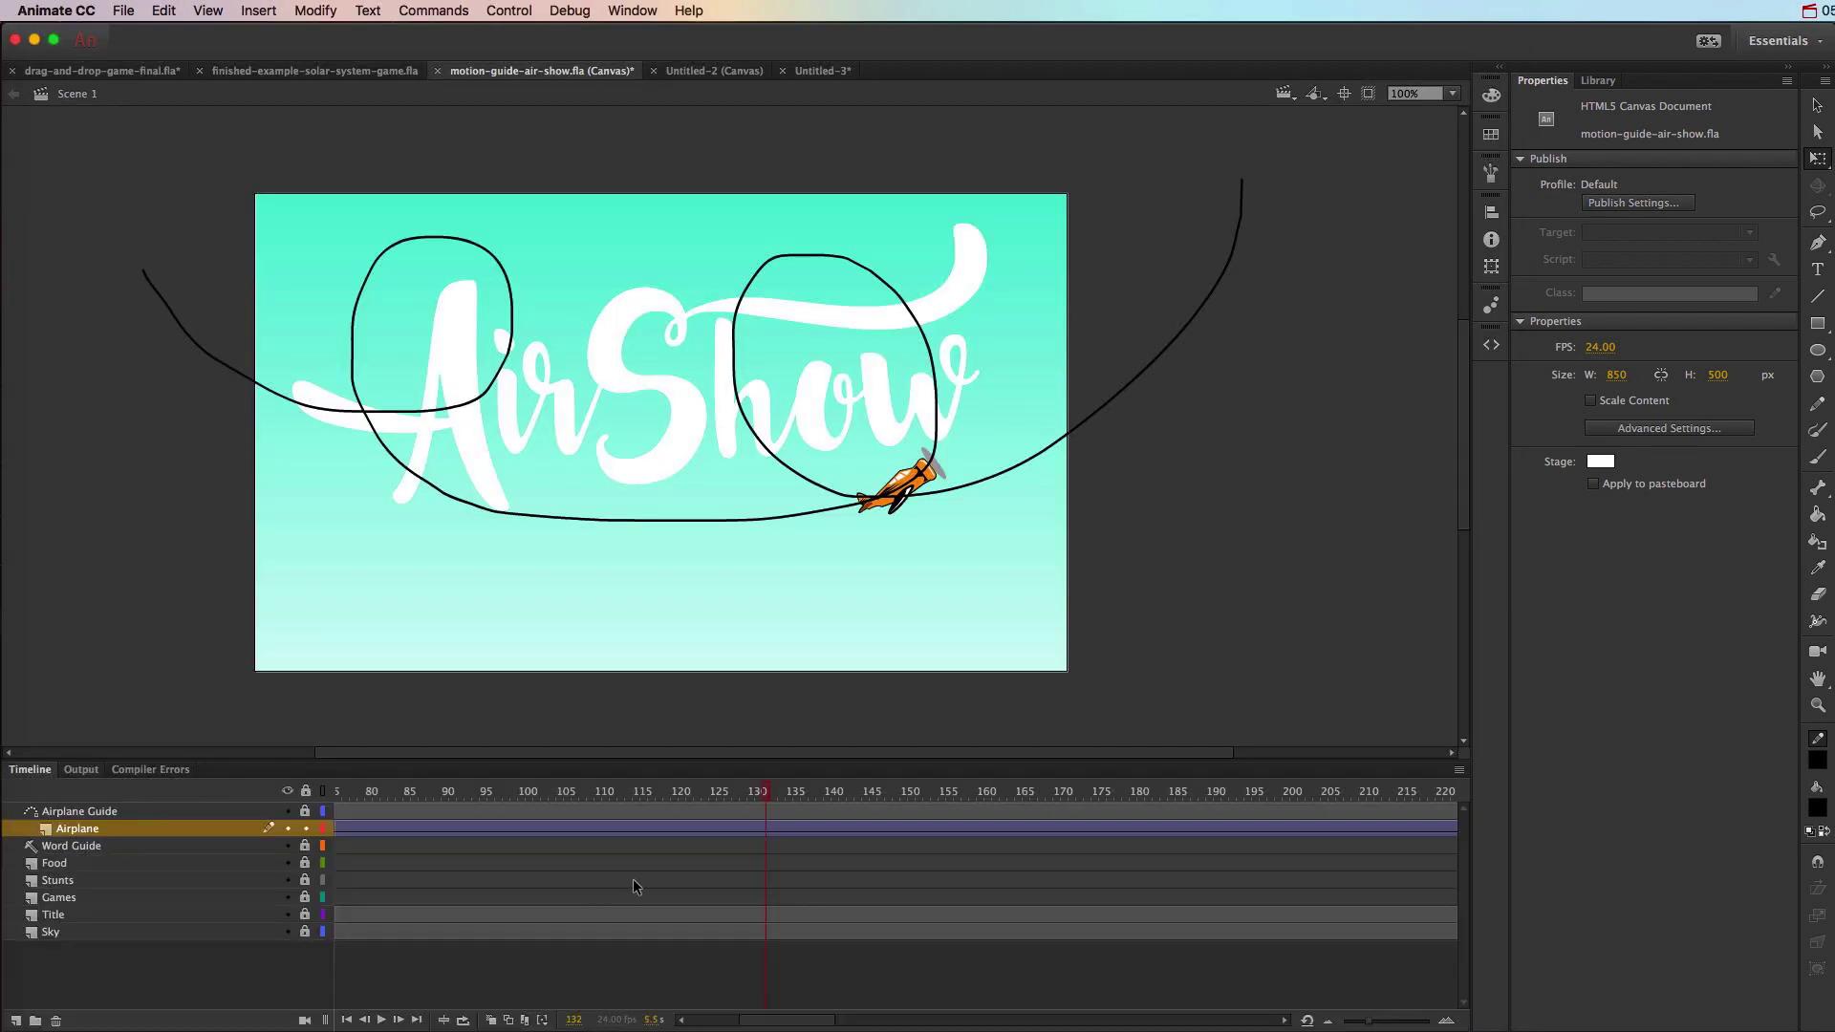
left_click(704, 828)
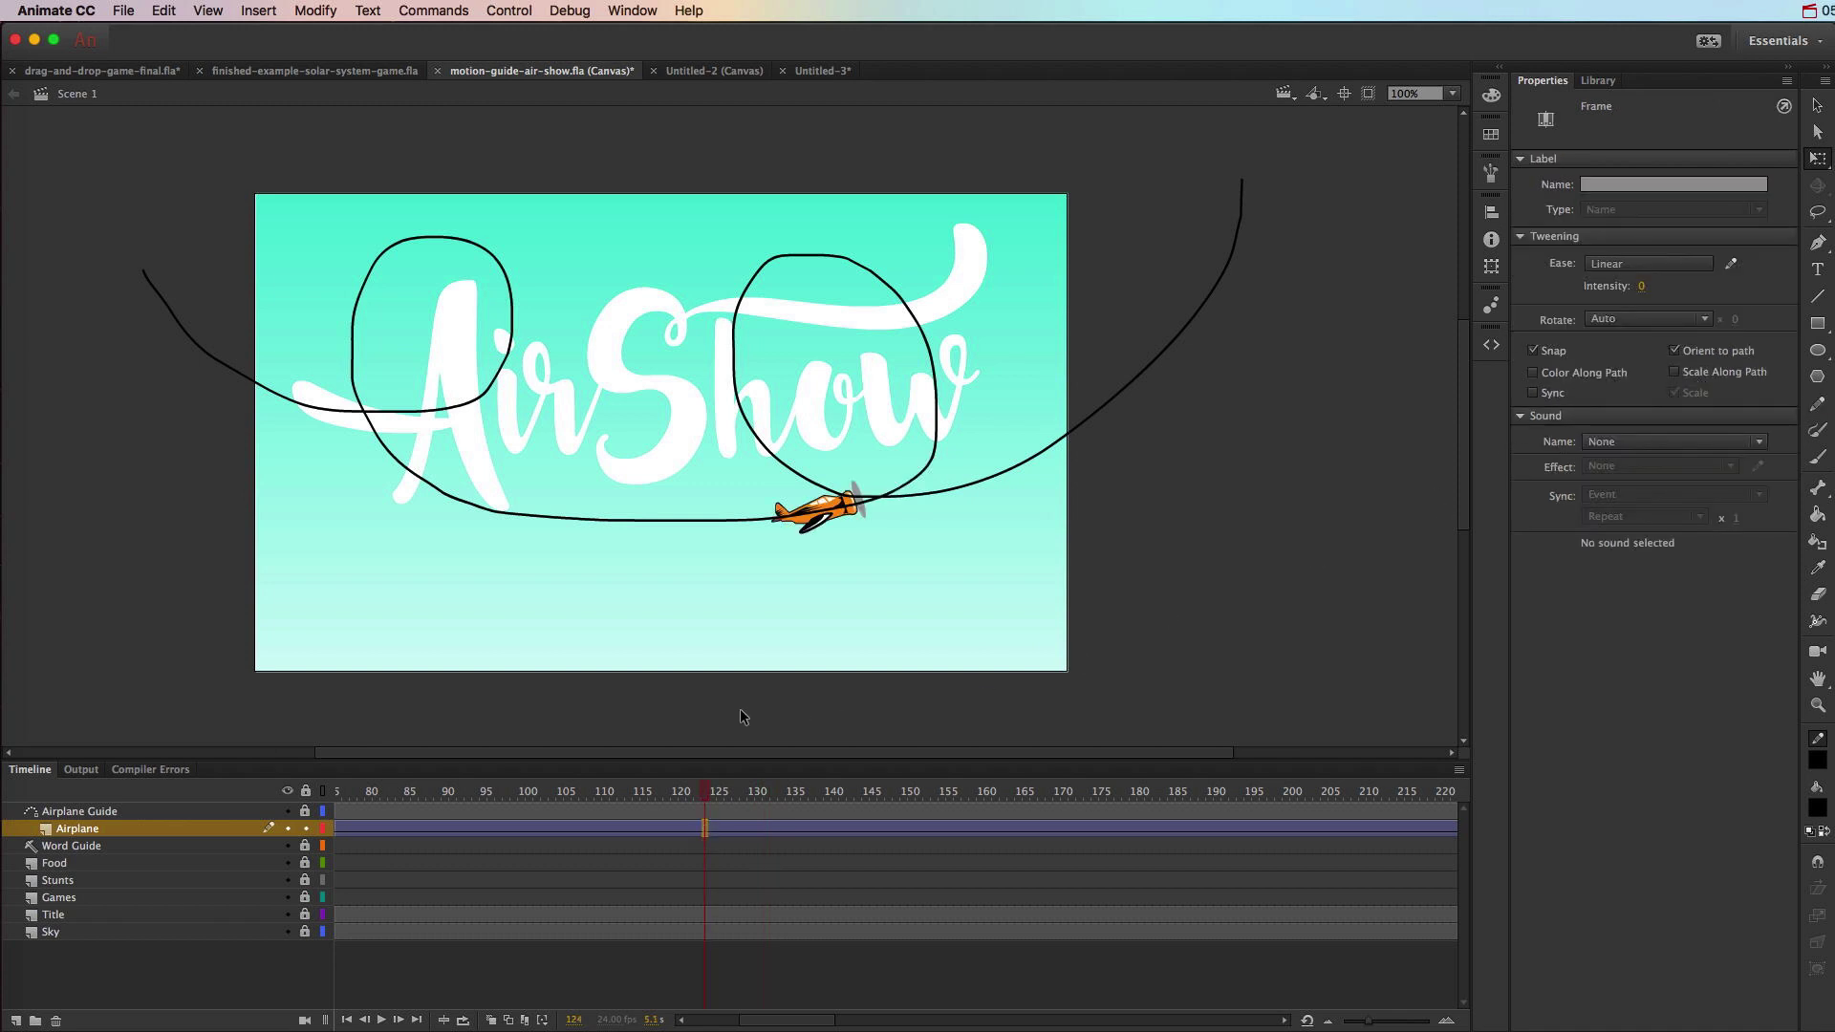
left_click(121, 868)
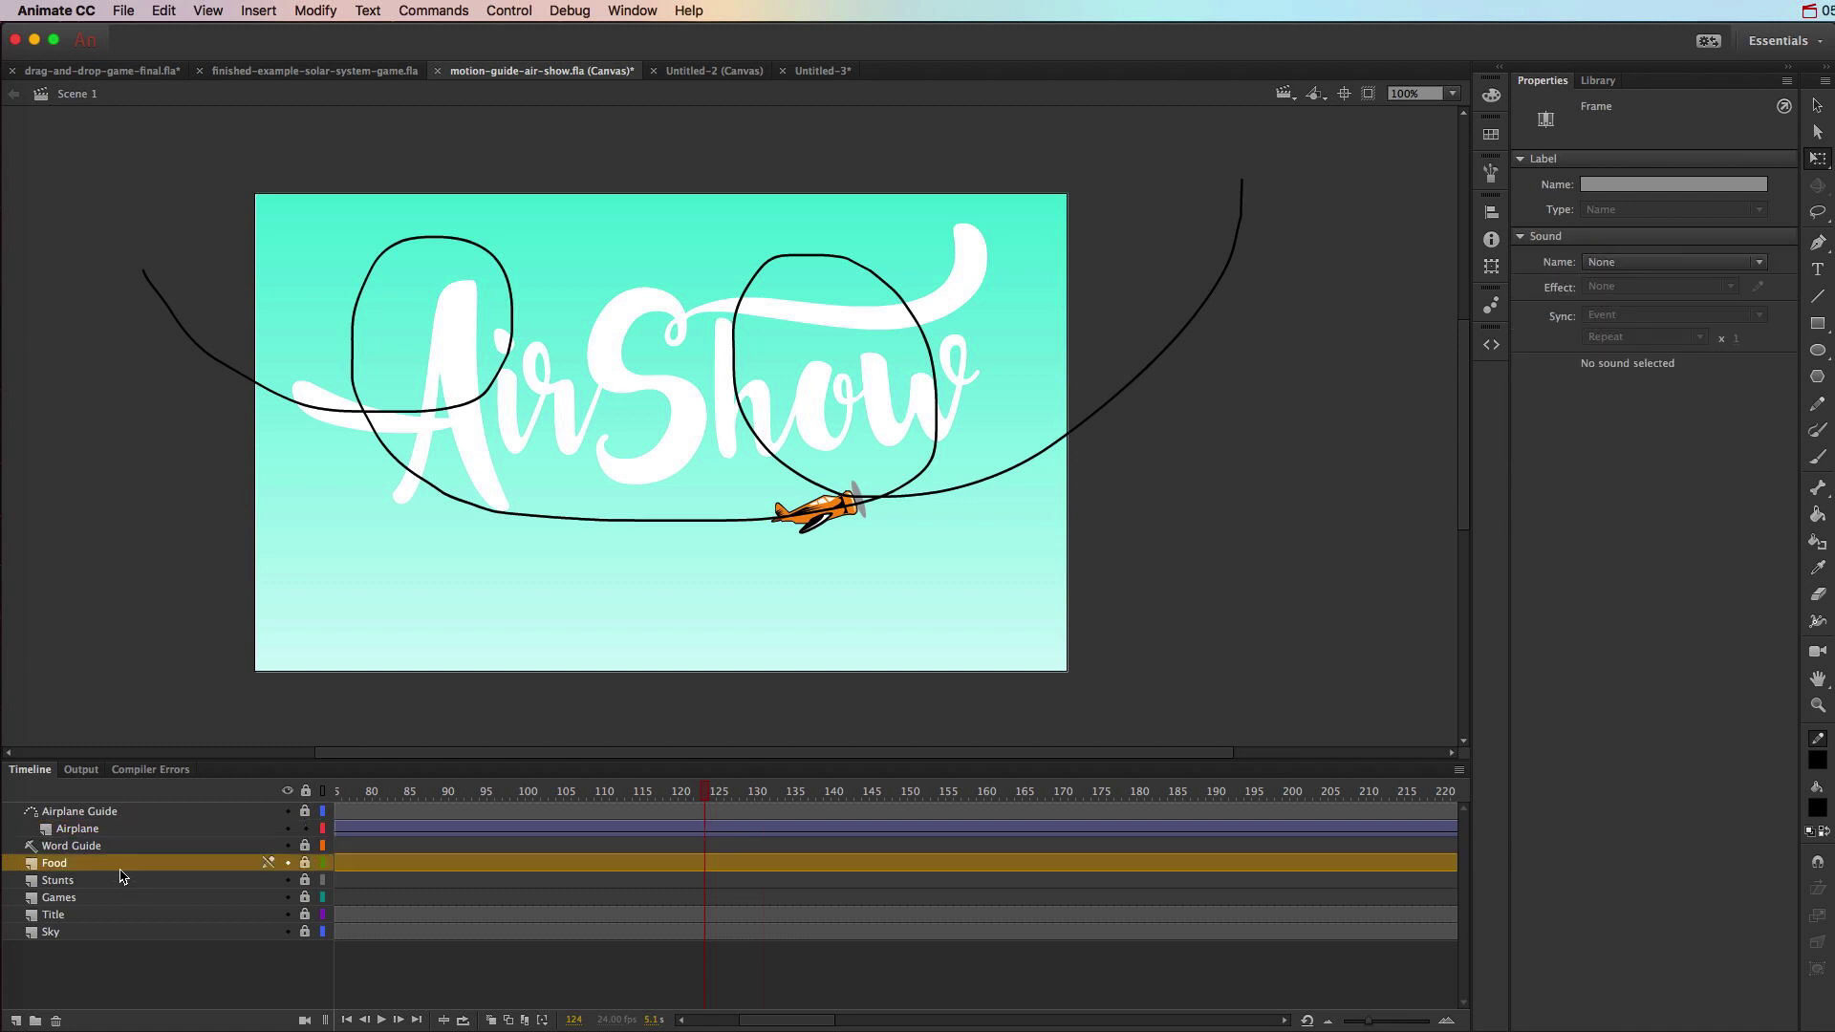
left_click(117, 901)
left_click(115, 881)
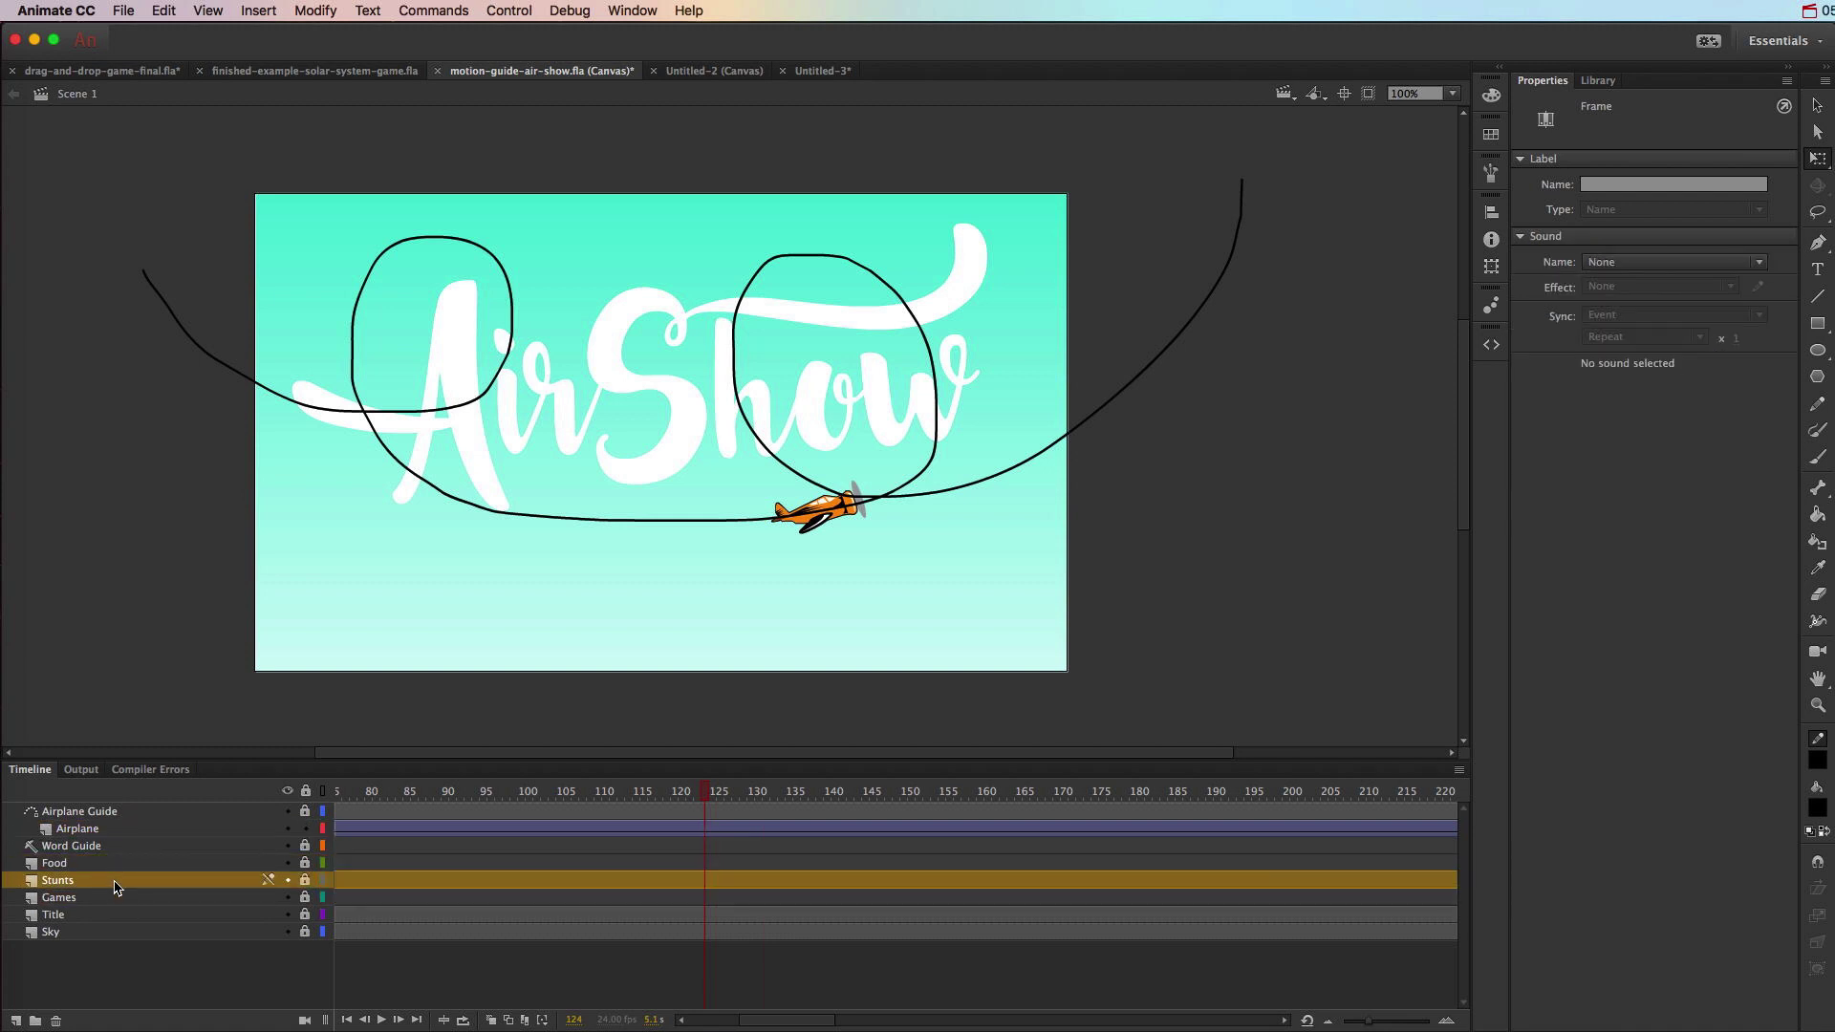
left_click(115, 868)
scroll(458, 860, "left", 10)
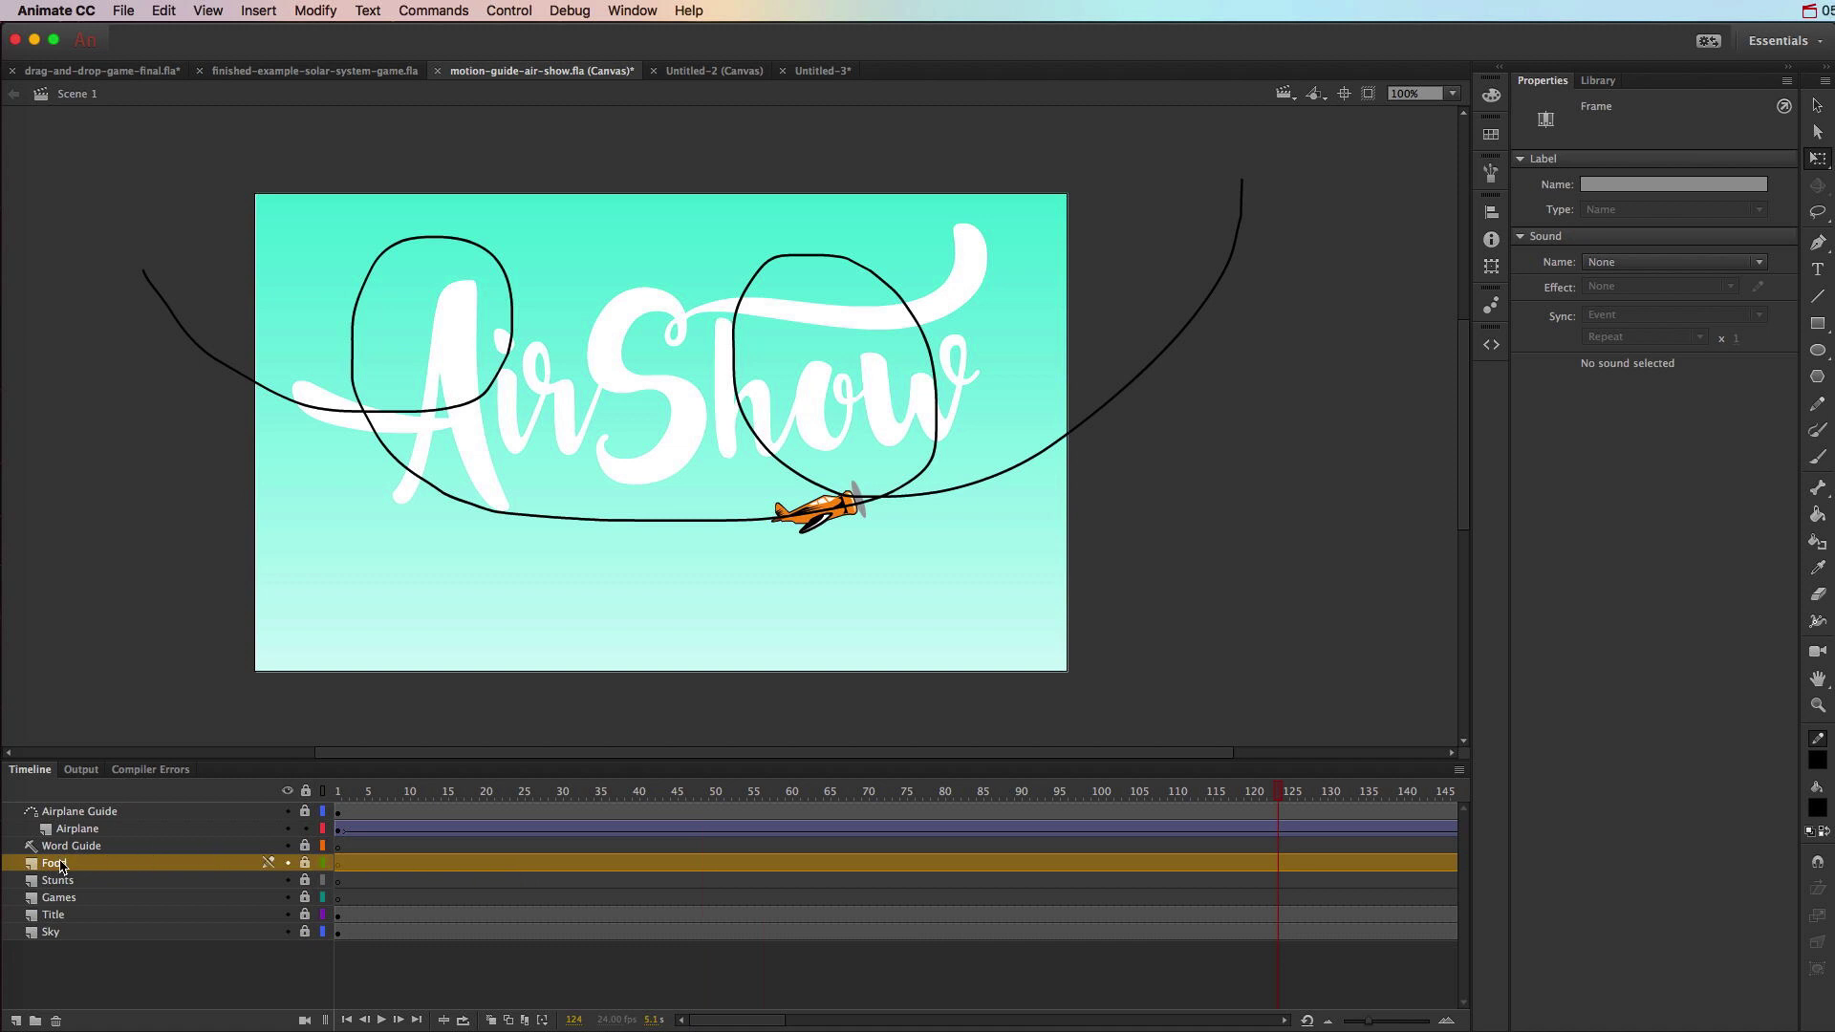
- Draw a horizontal line about 1130 px long across the lower canvas on the Word Guide layer and widen its middle to about 22 px
left_click(132, 849)
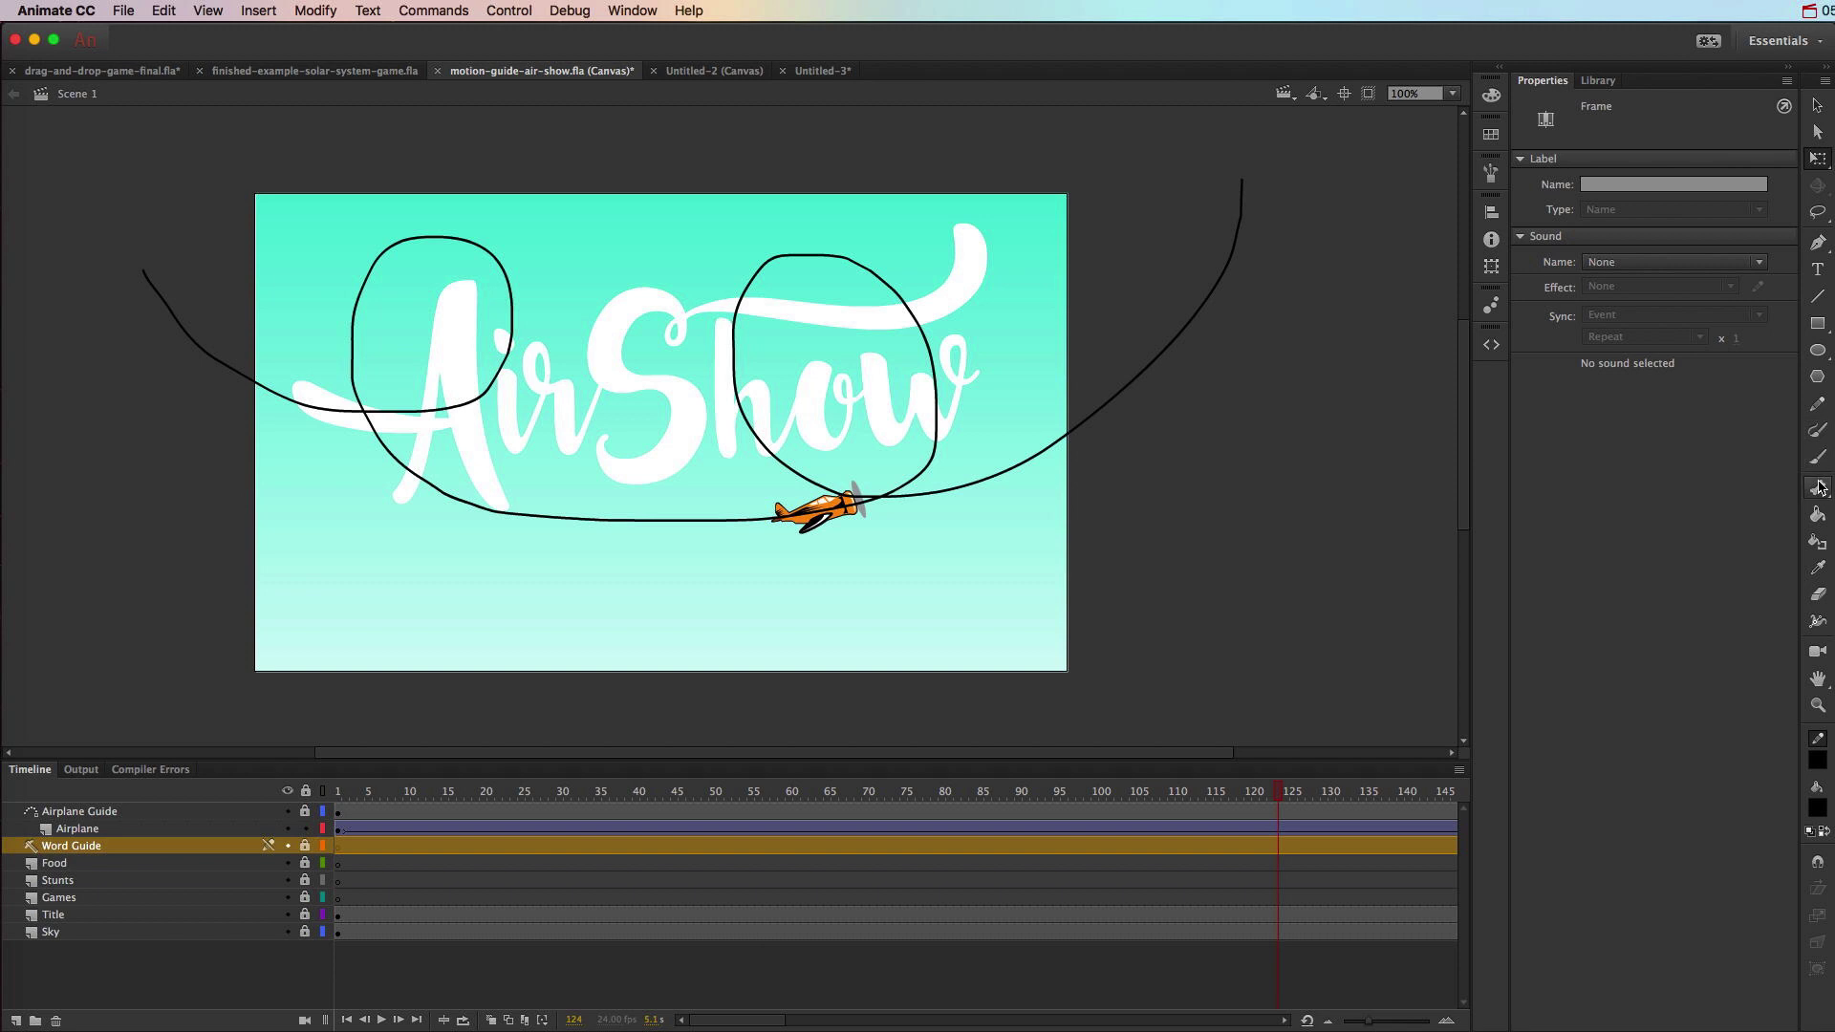
left_click(1818, 298)
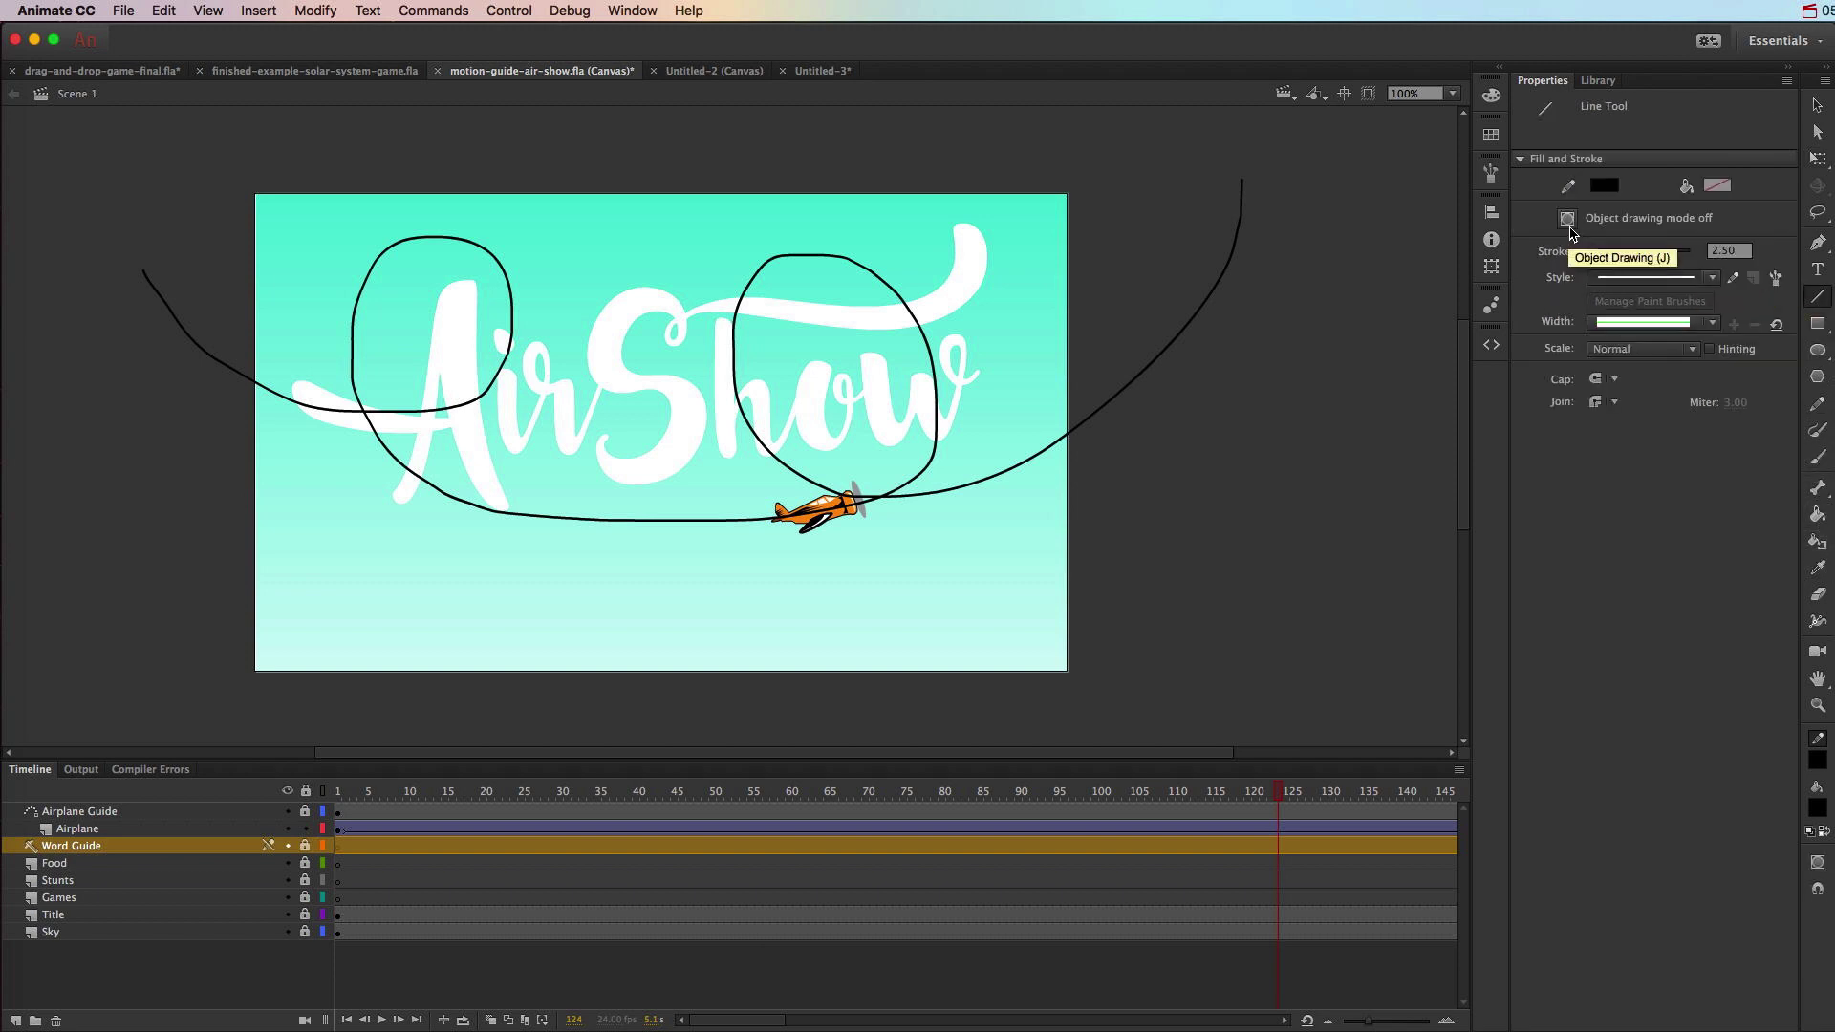
left_click(1490, 100)
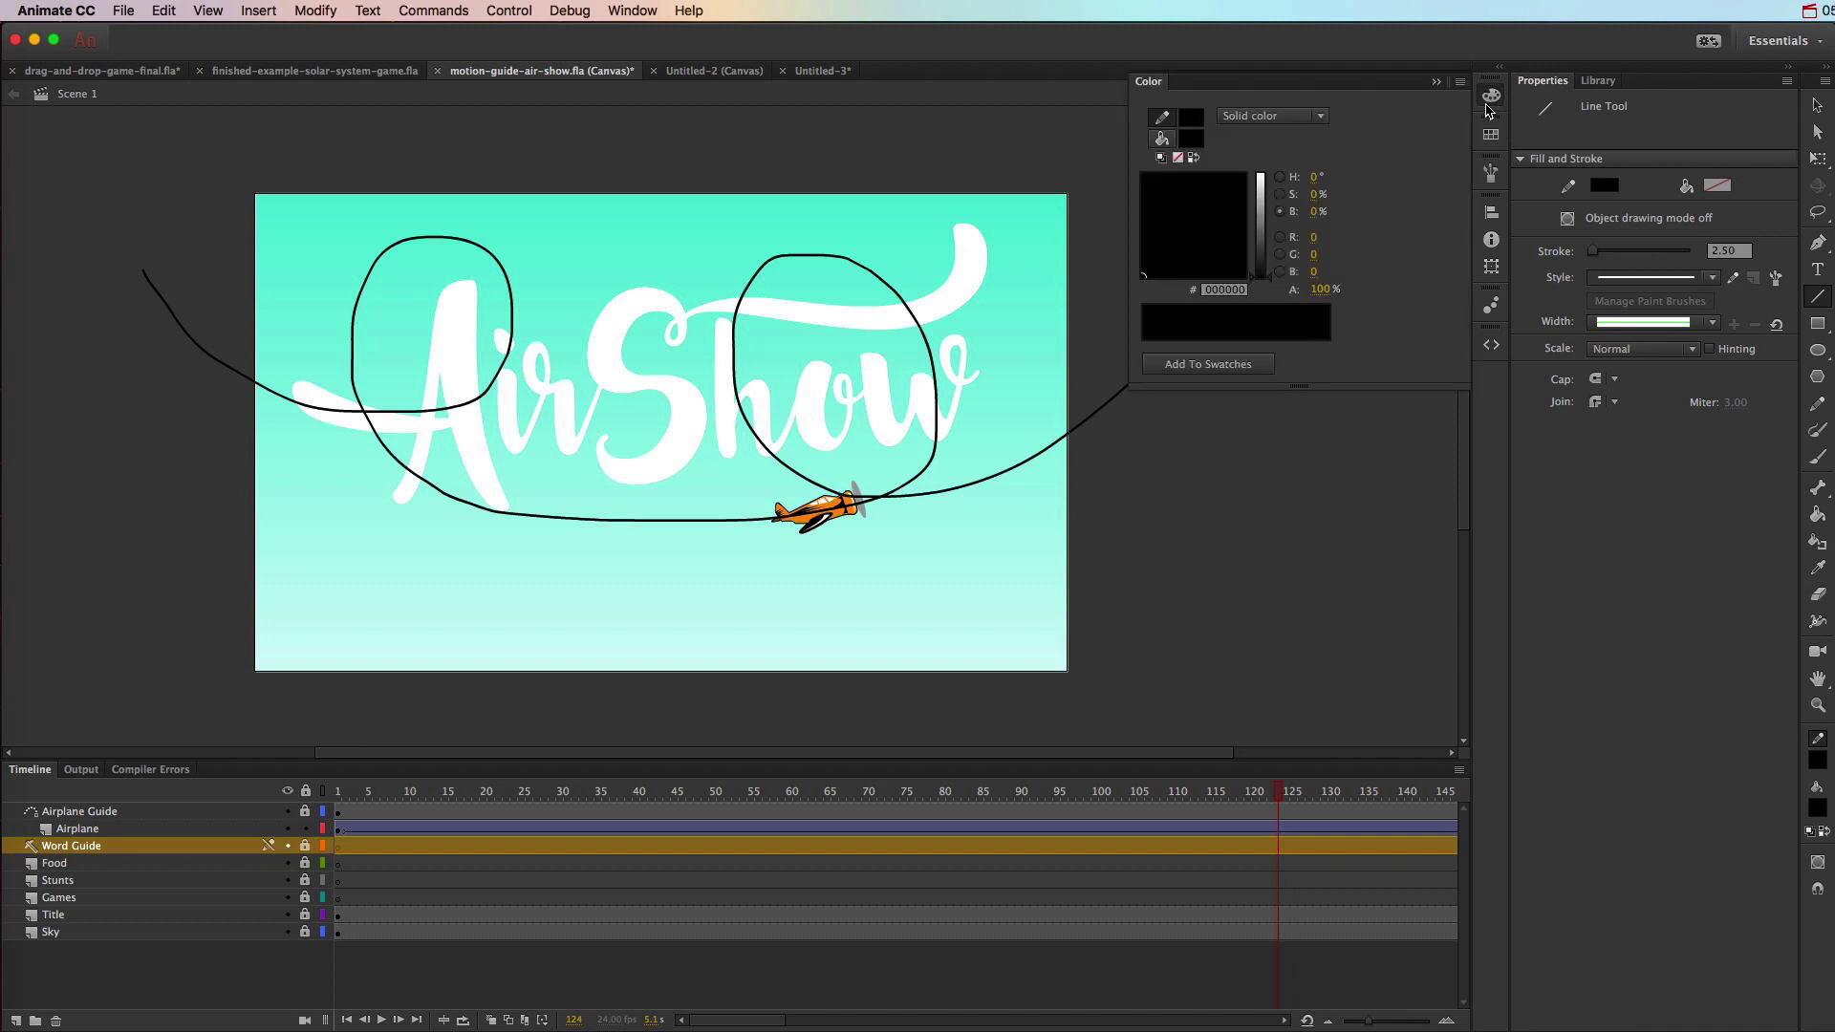
left_click(1491, 99)
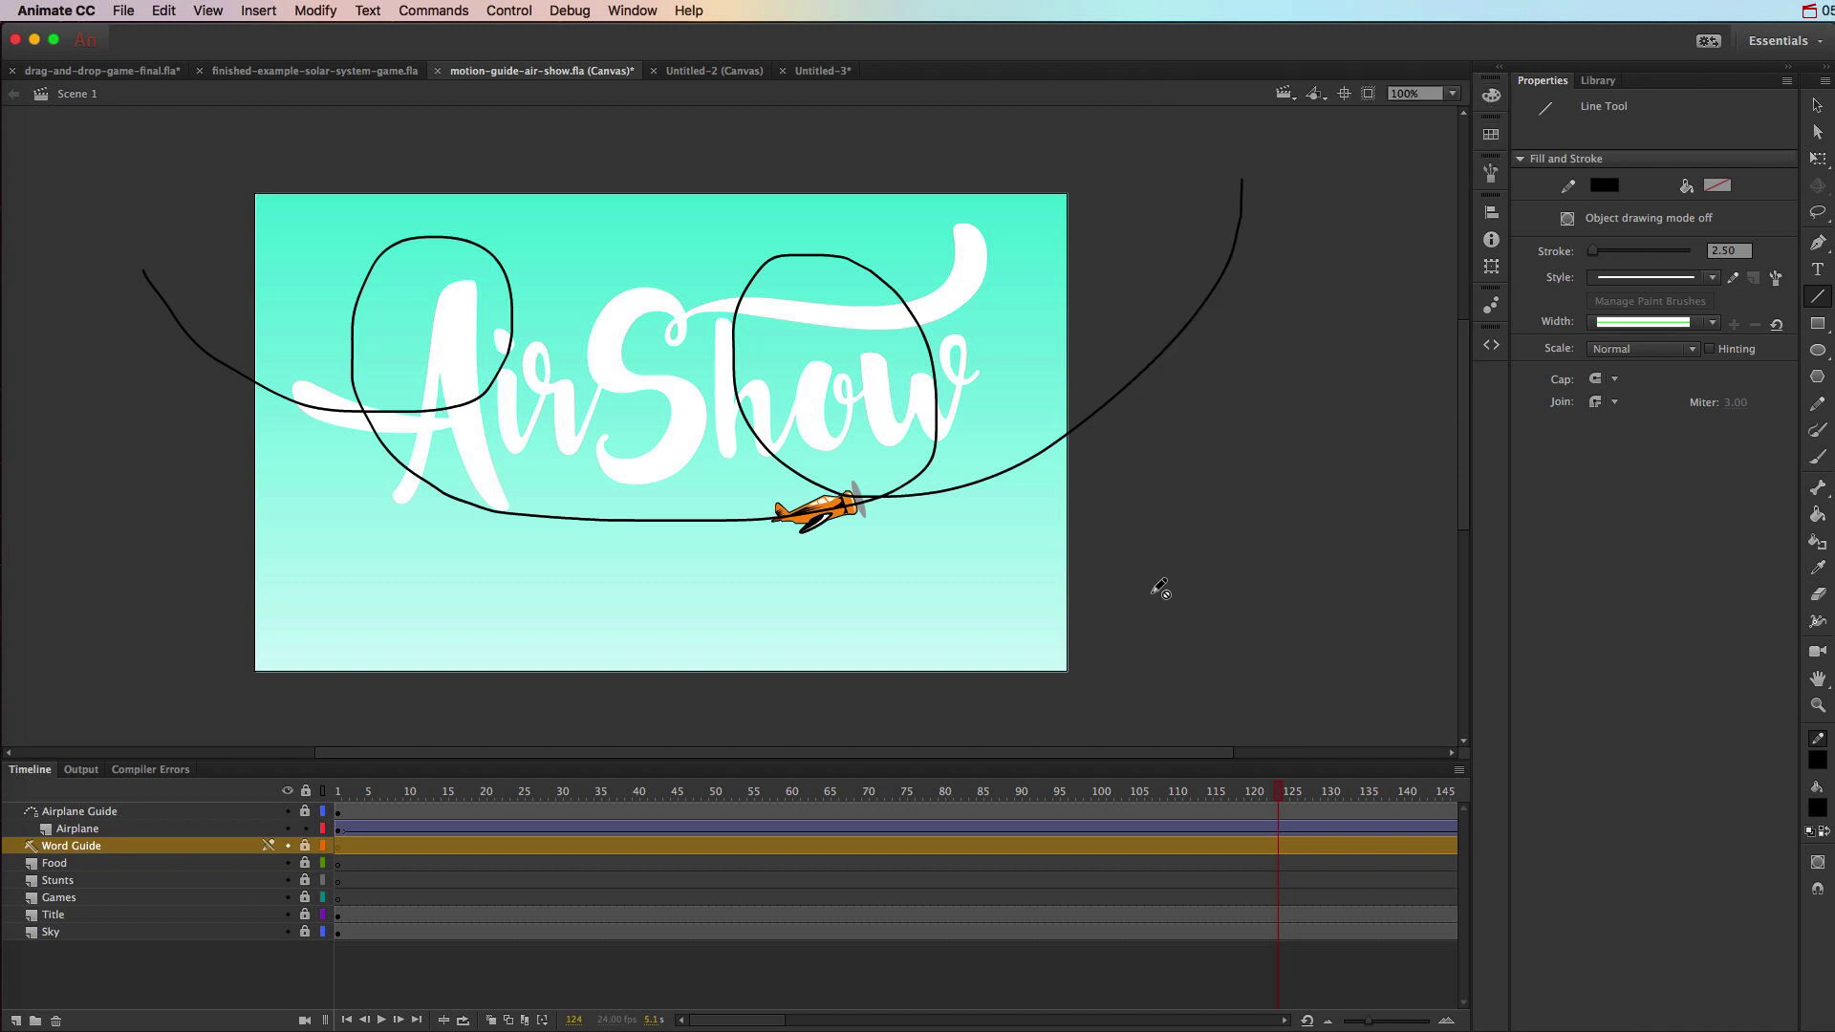
left_click(306, 847)
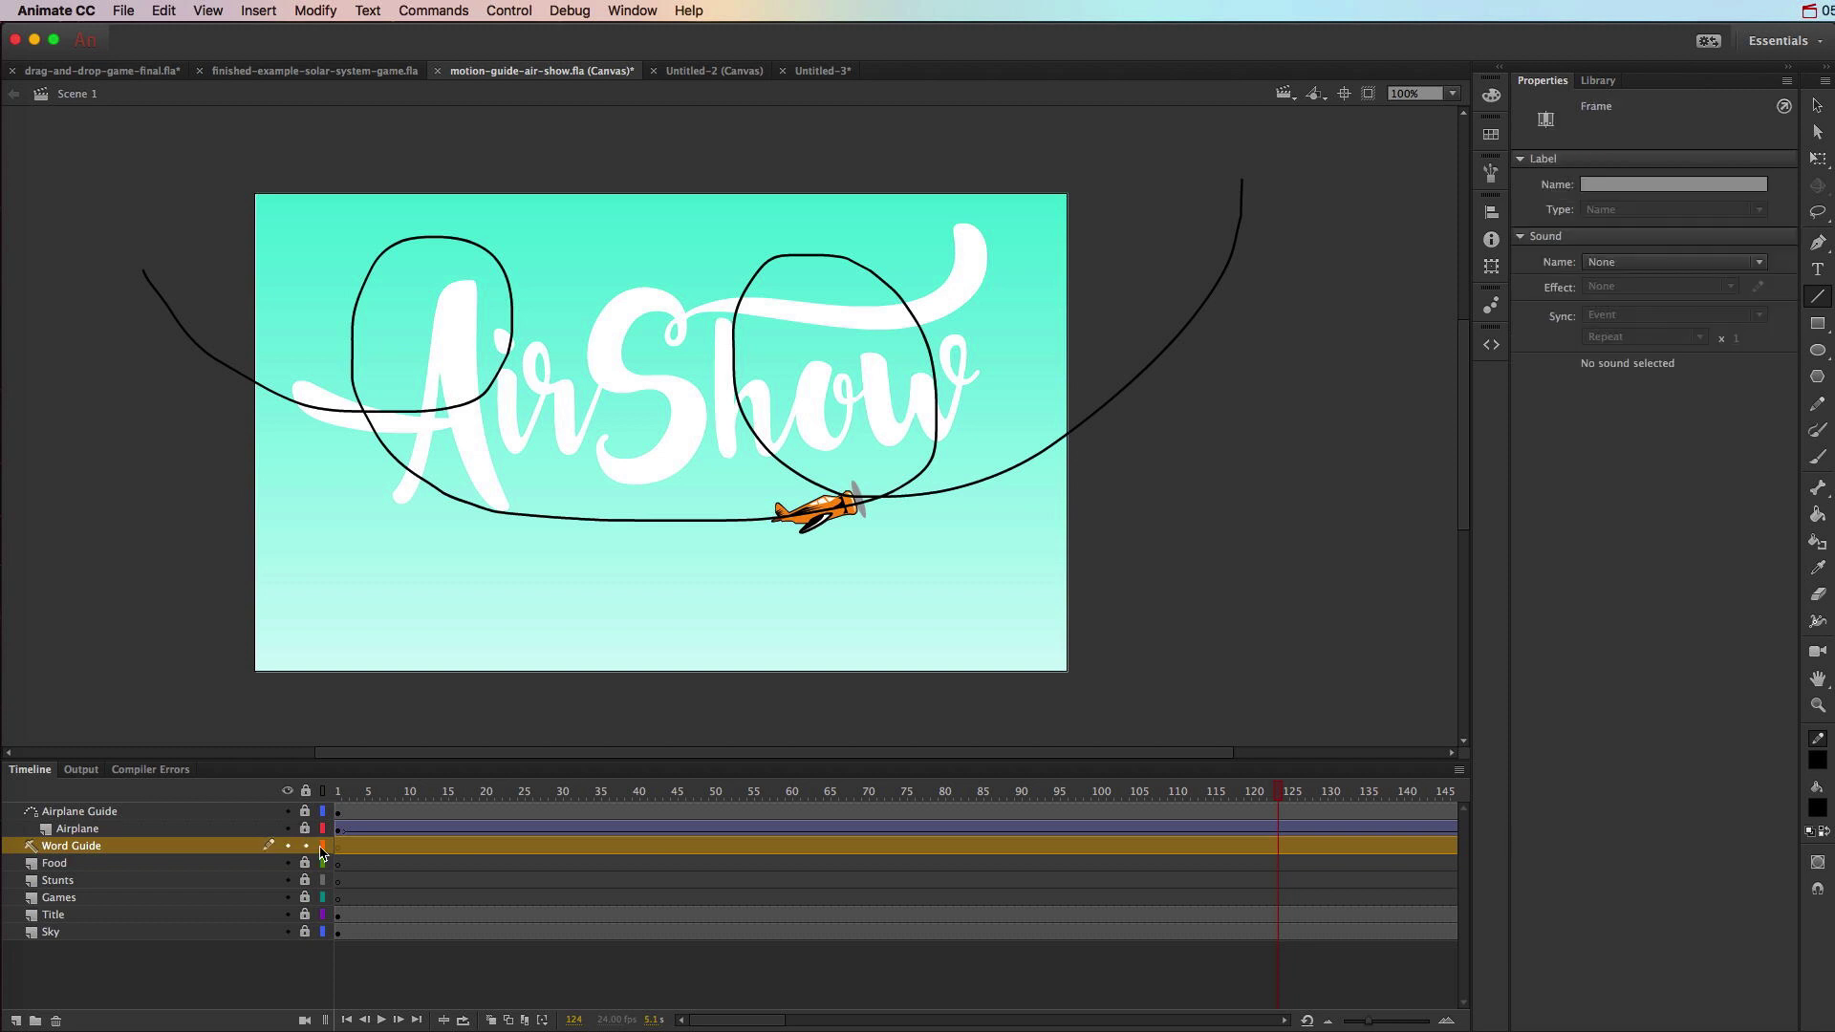
left_click_drag(1206, 596, 123, 596)
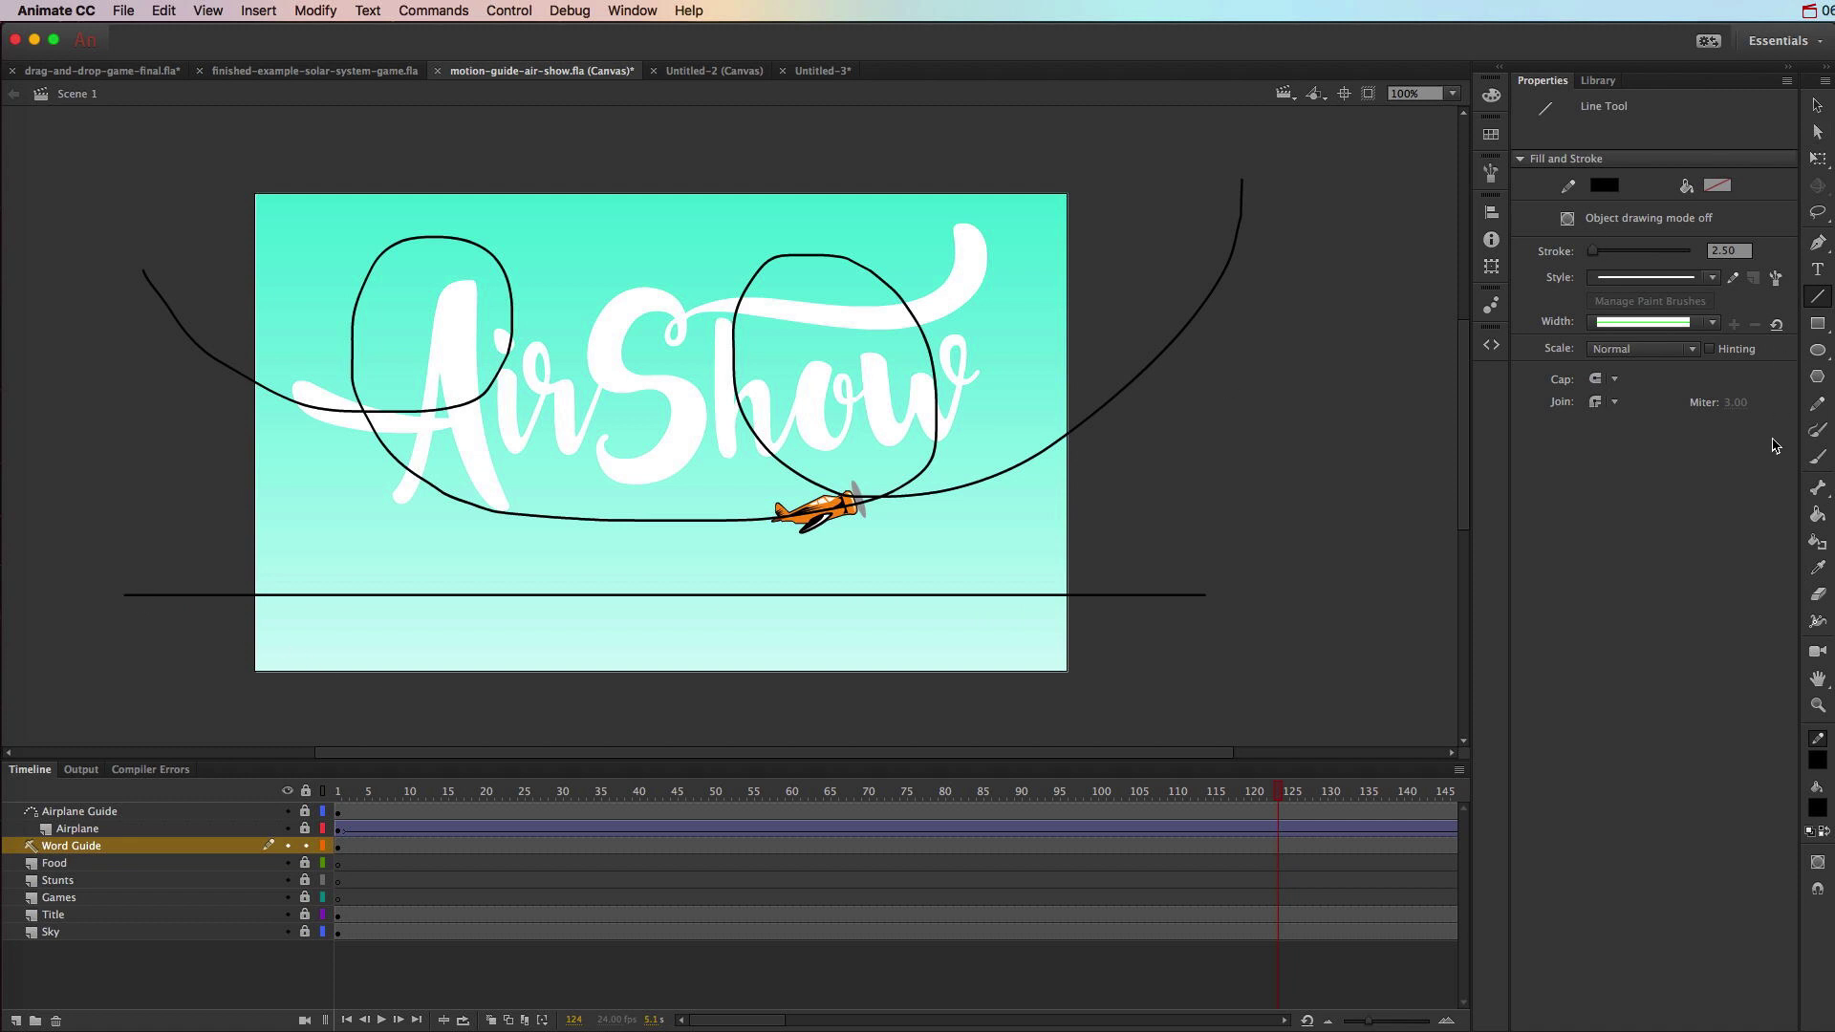
left_click(1819, 625)
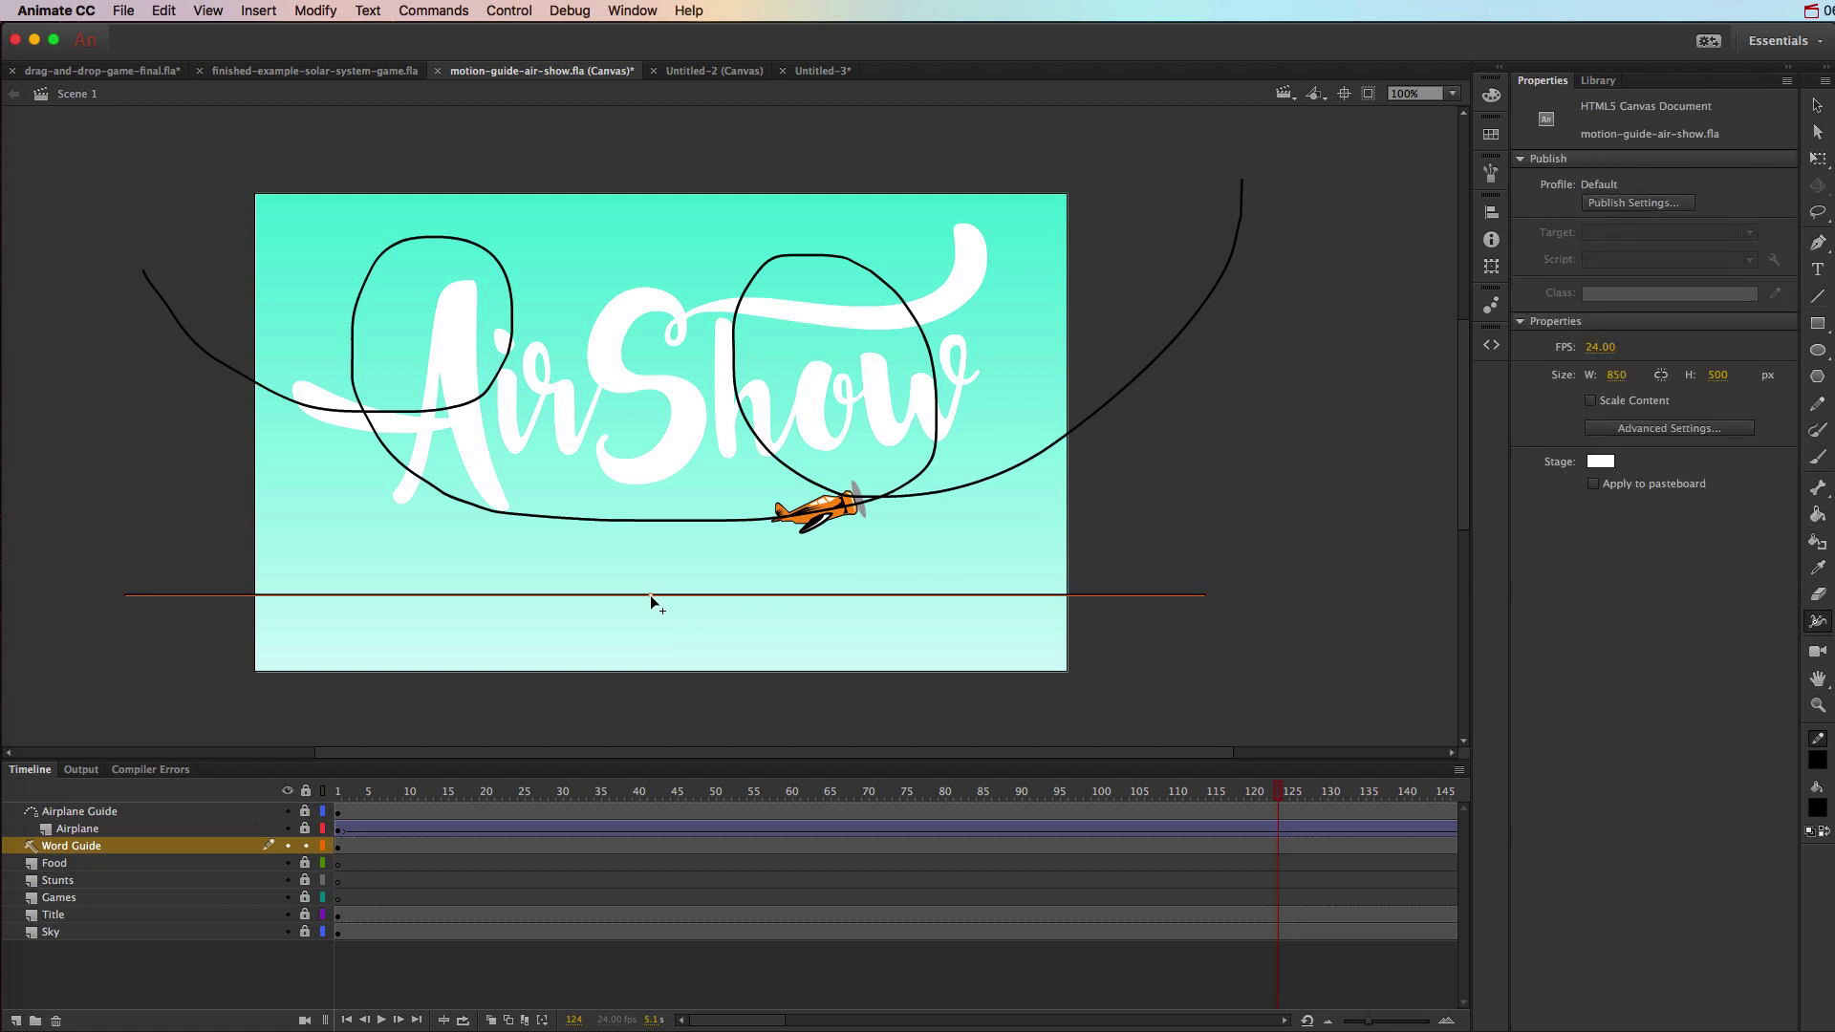
left_click_drag(650, 594, 653, 590)
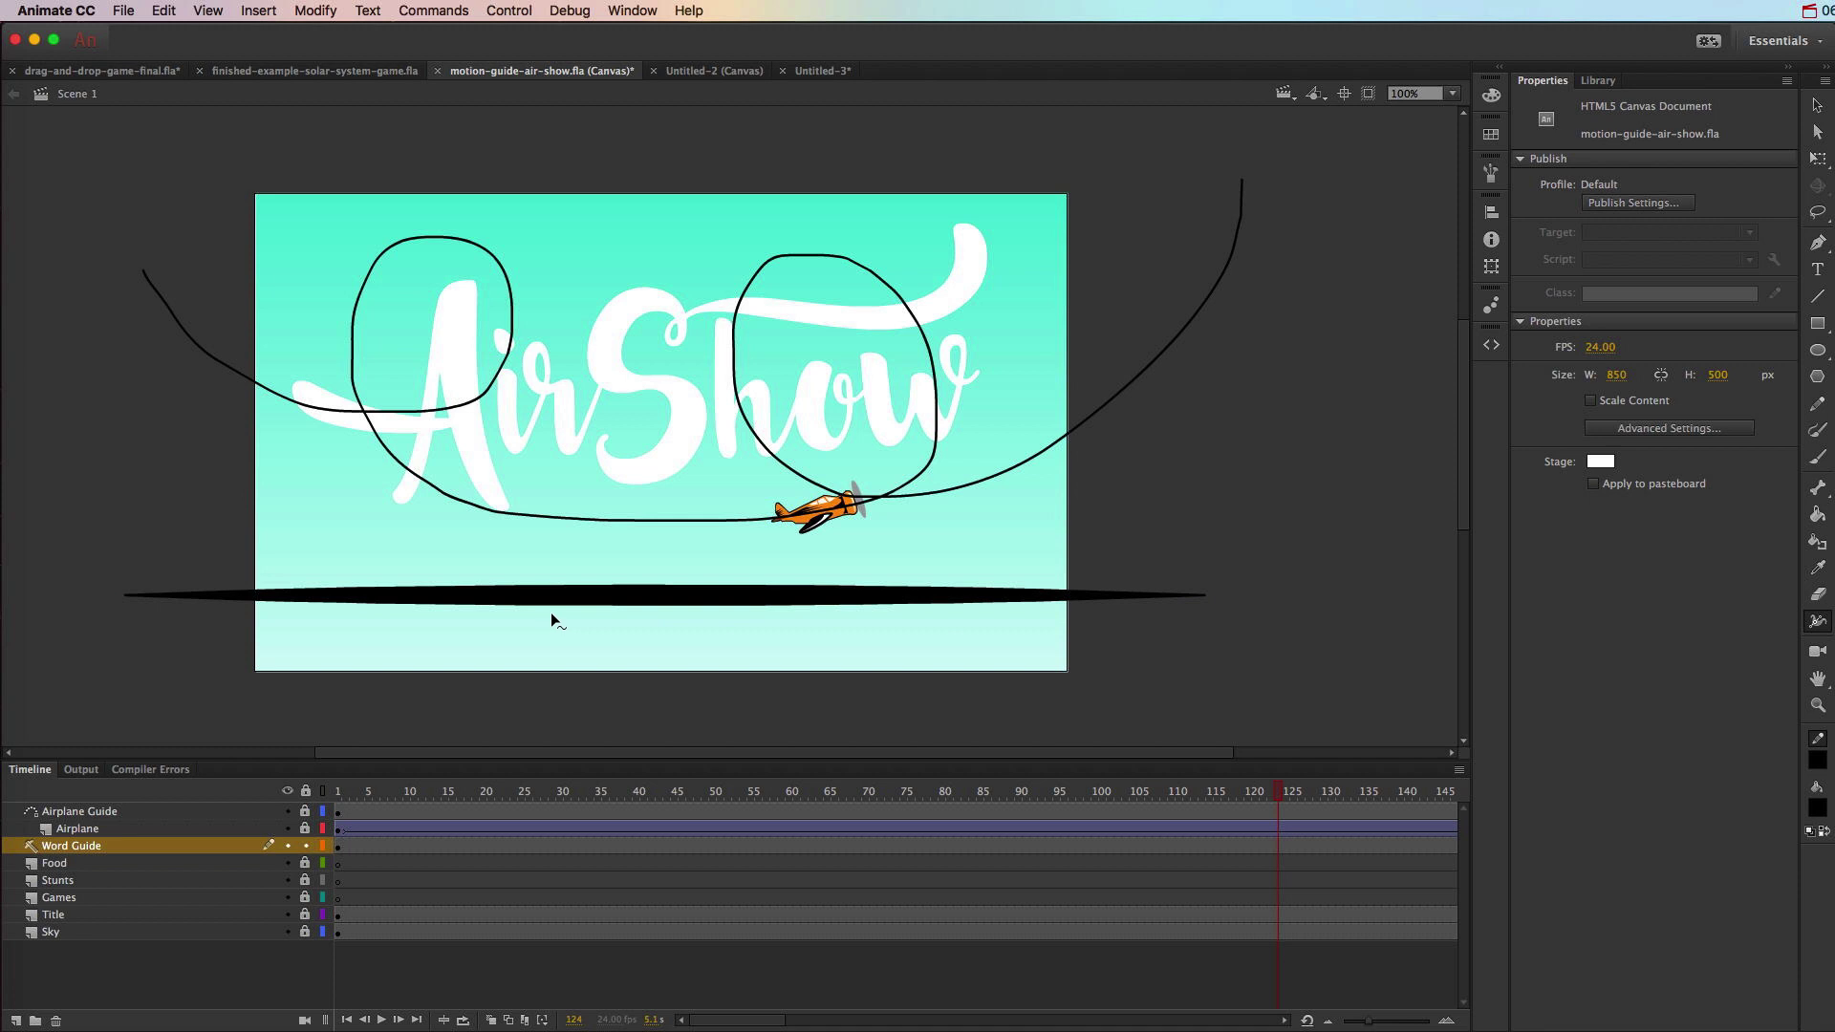
- Change the widened line's stroke color to a linear gradient
left_click(1818, 105)
left_click(774, 604)
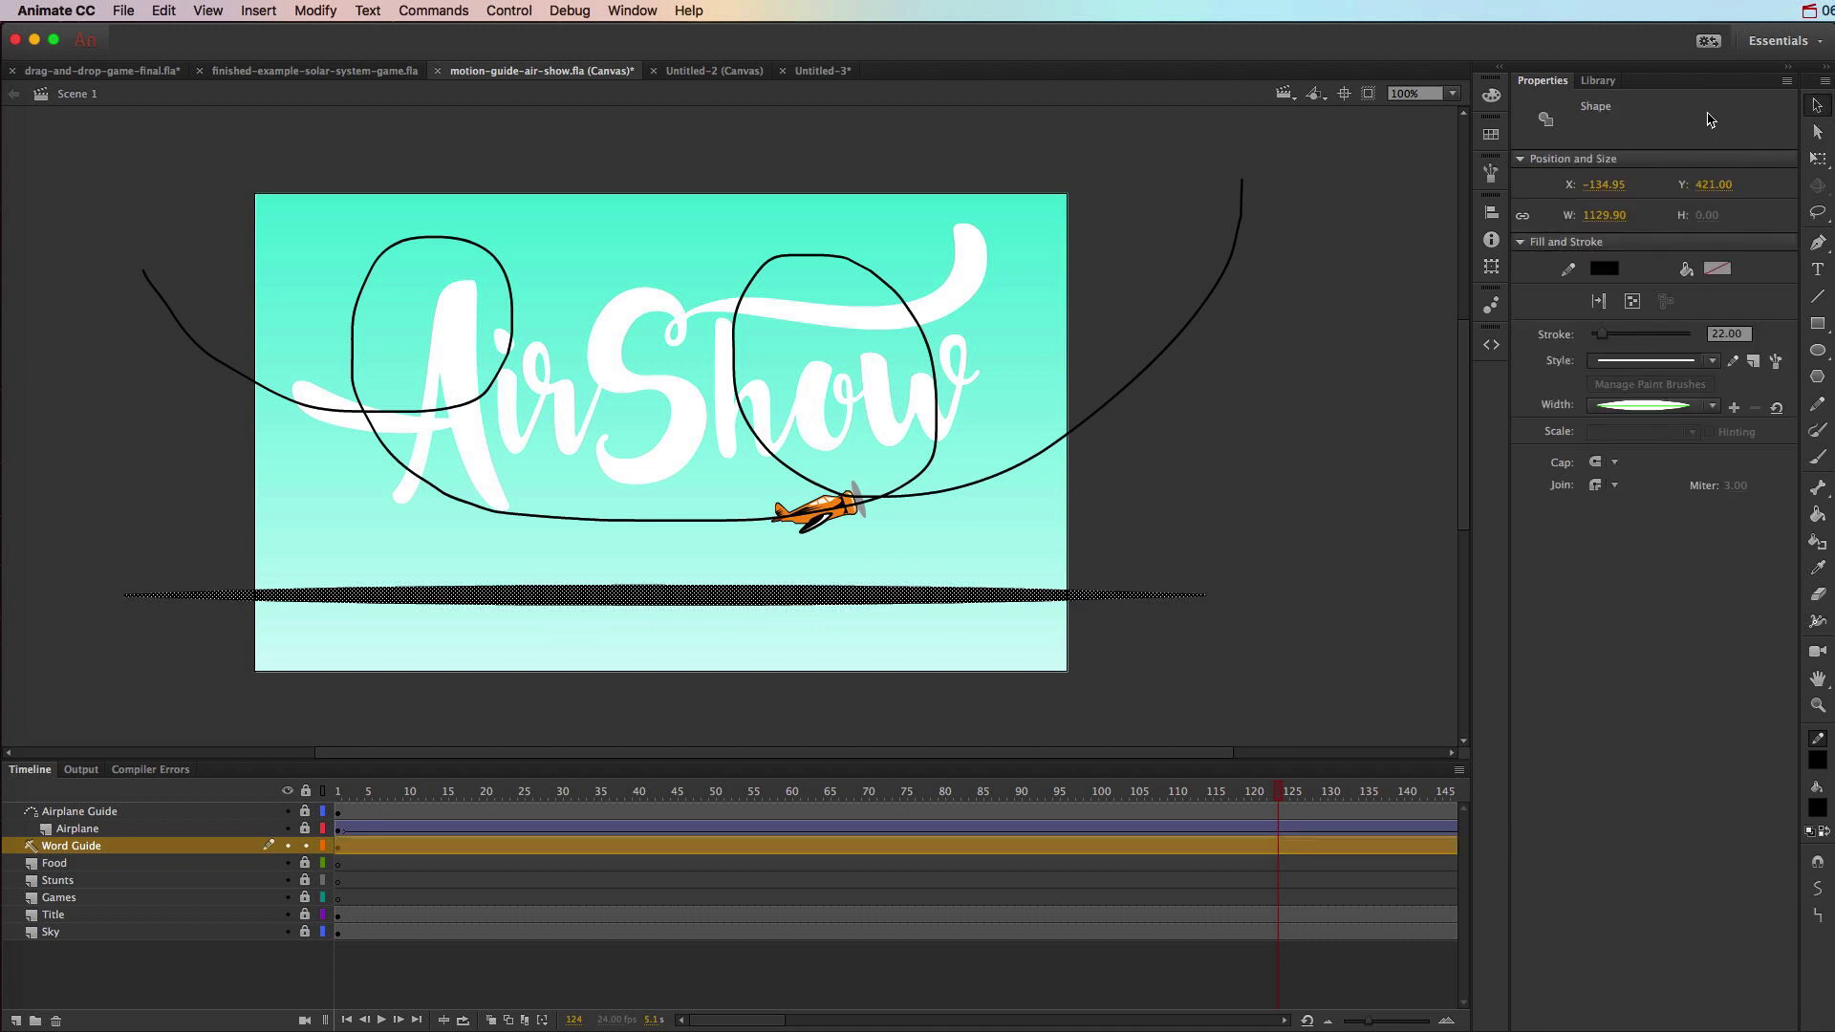
left_click(1491, 96)
left_click(1247, 116)
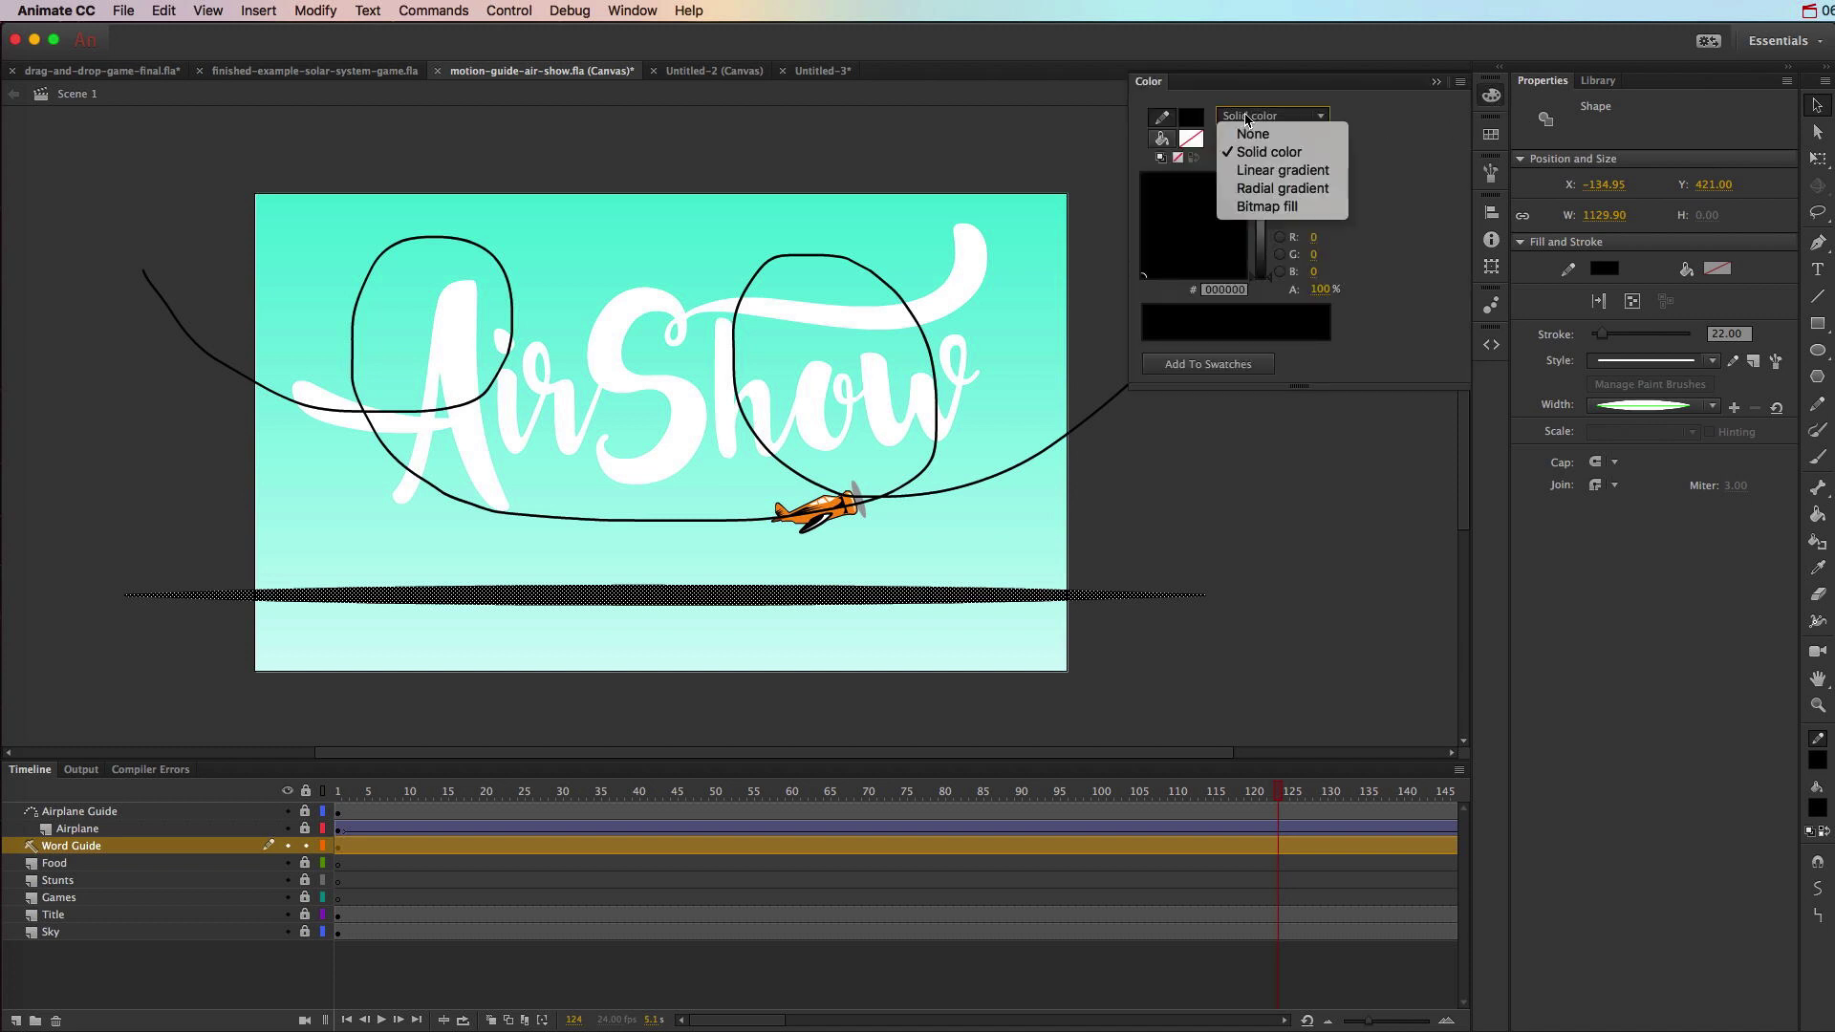
left_click(1254, 170)
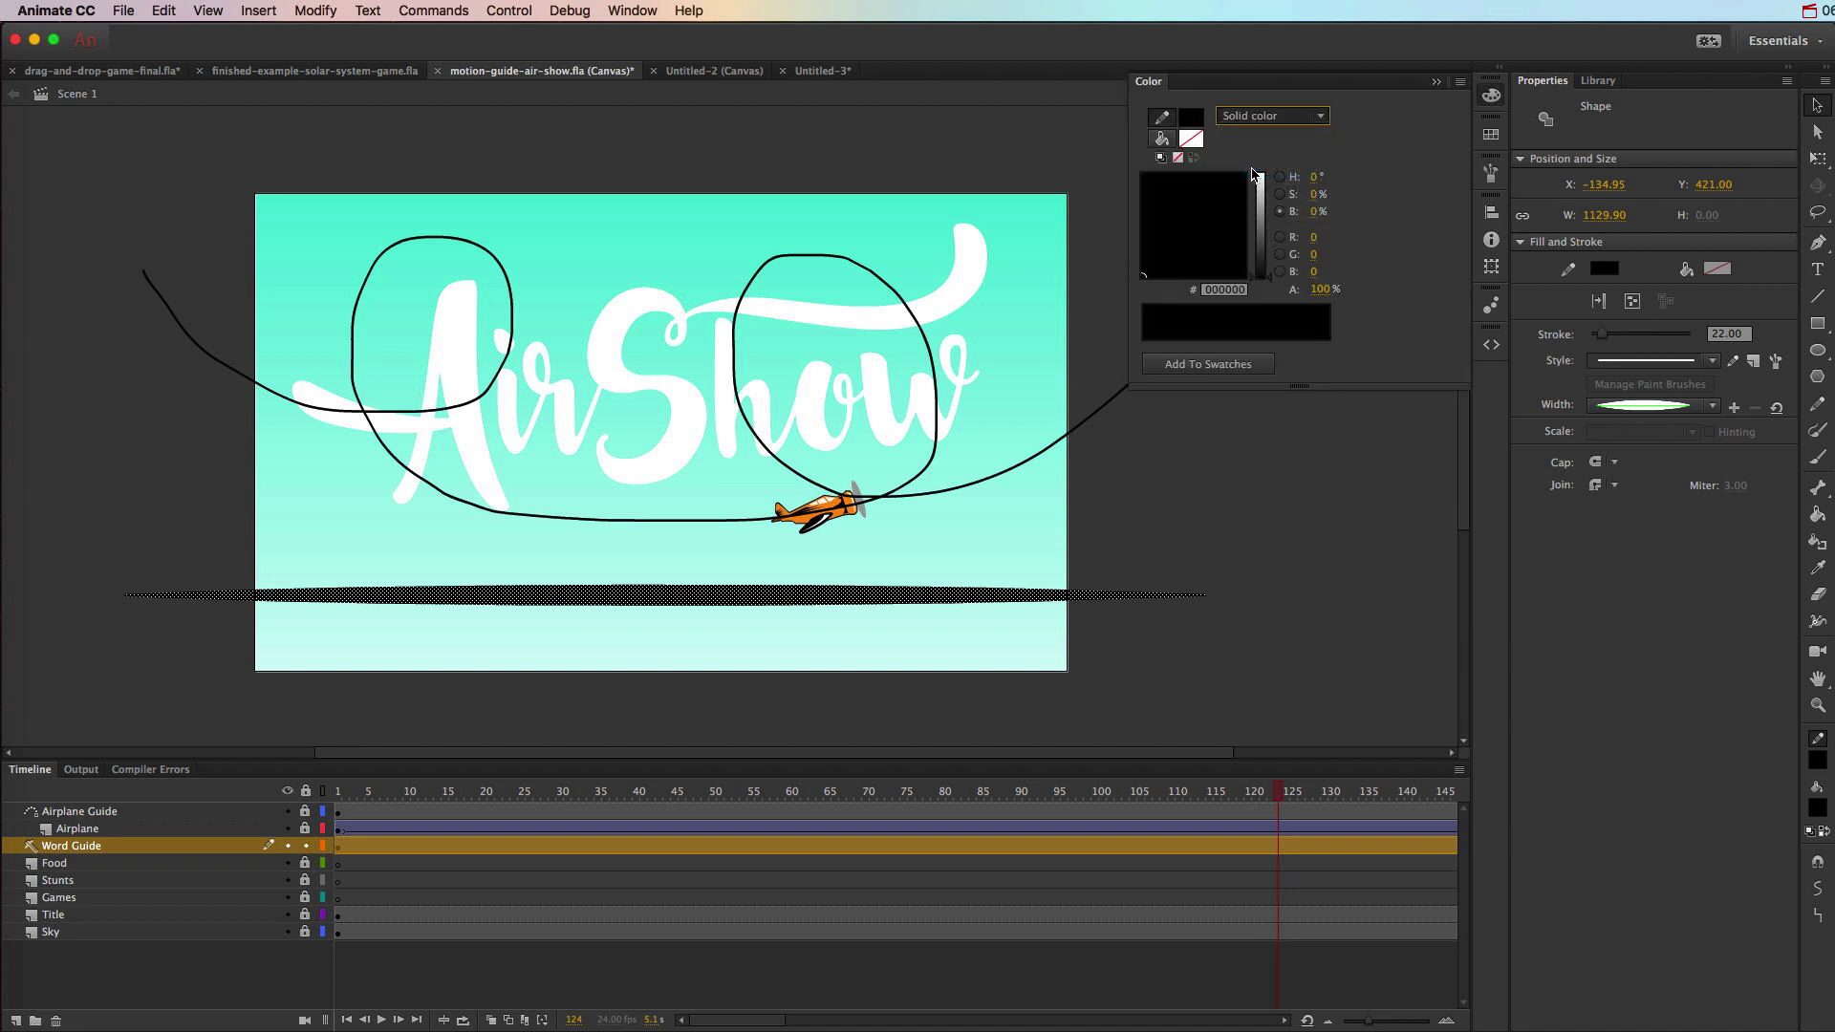
left_click(1237, 328)
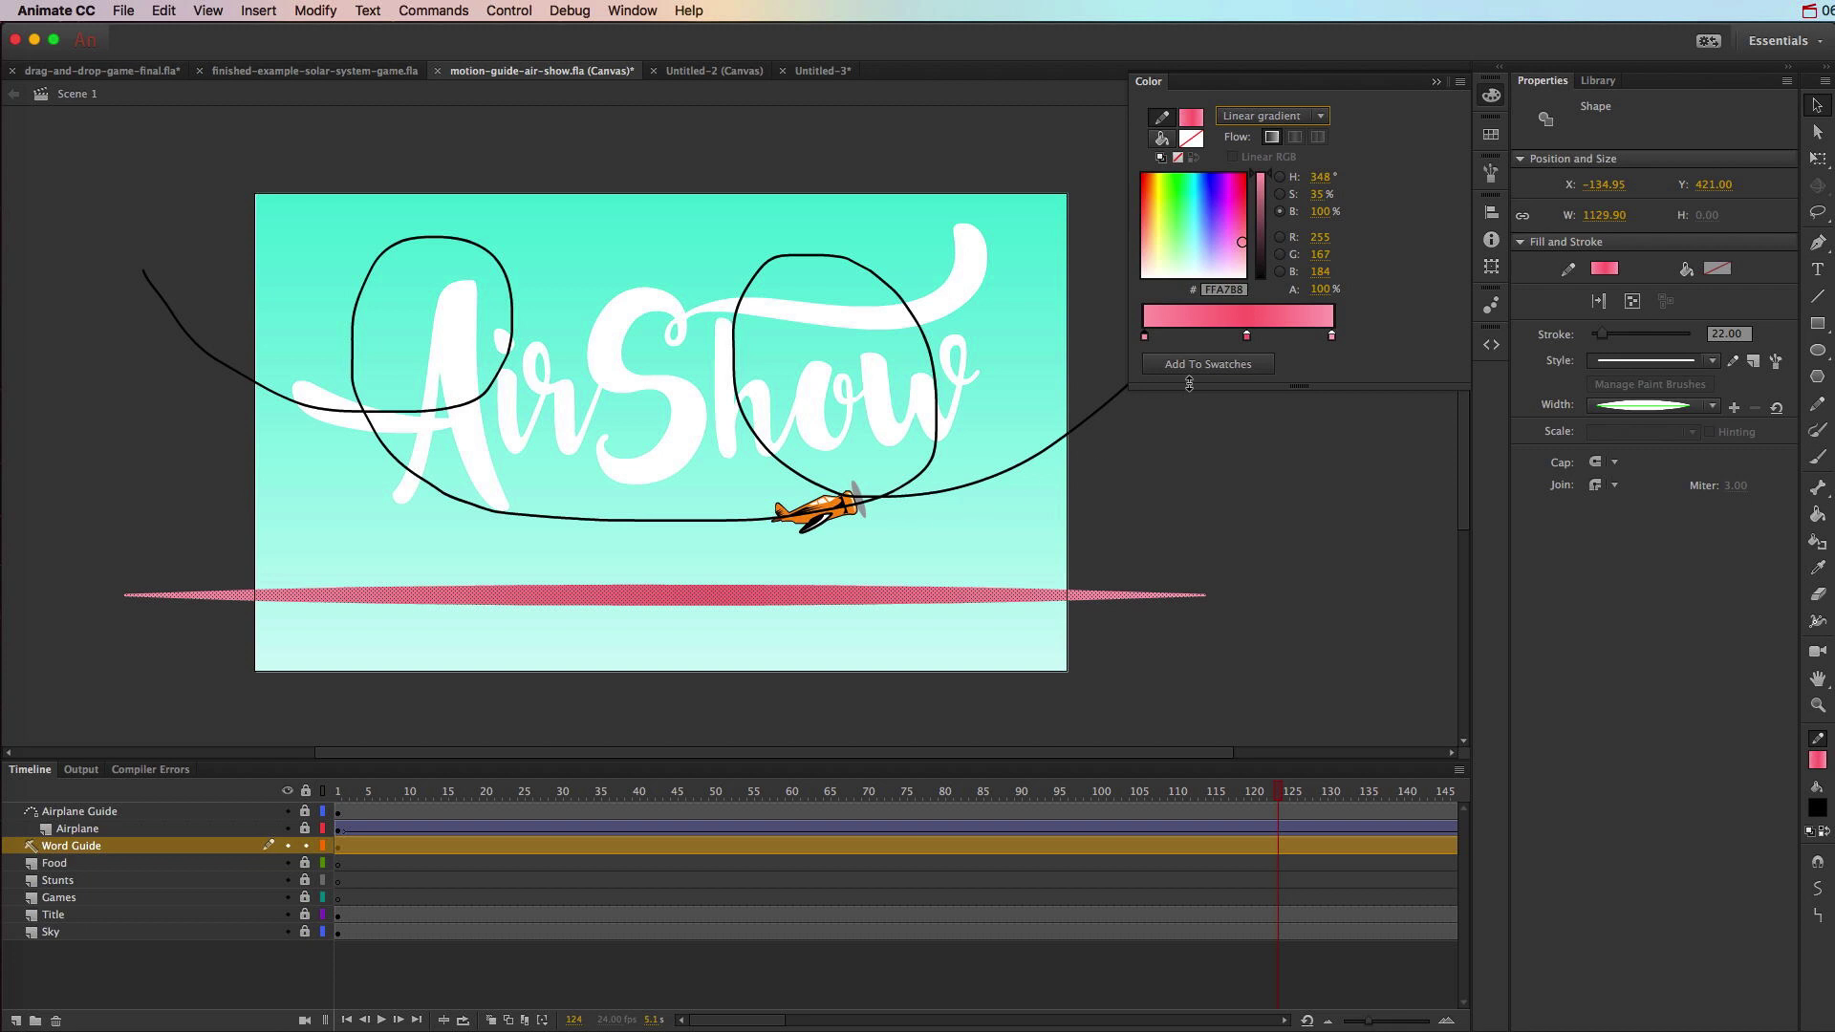
- Shift the gradient's middle stop slightly left and color the left stop dark blue #000066 and the right stop white #FFFFFF
left_click_drag(1247, 339, 1239, 343)
double_click(1144, 337)
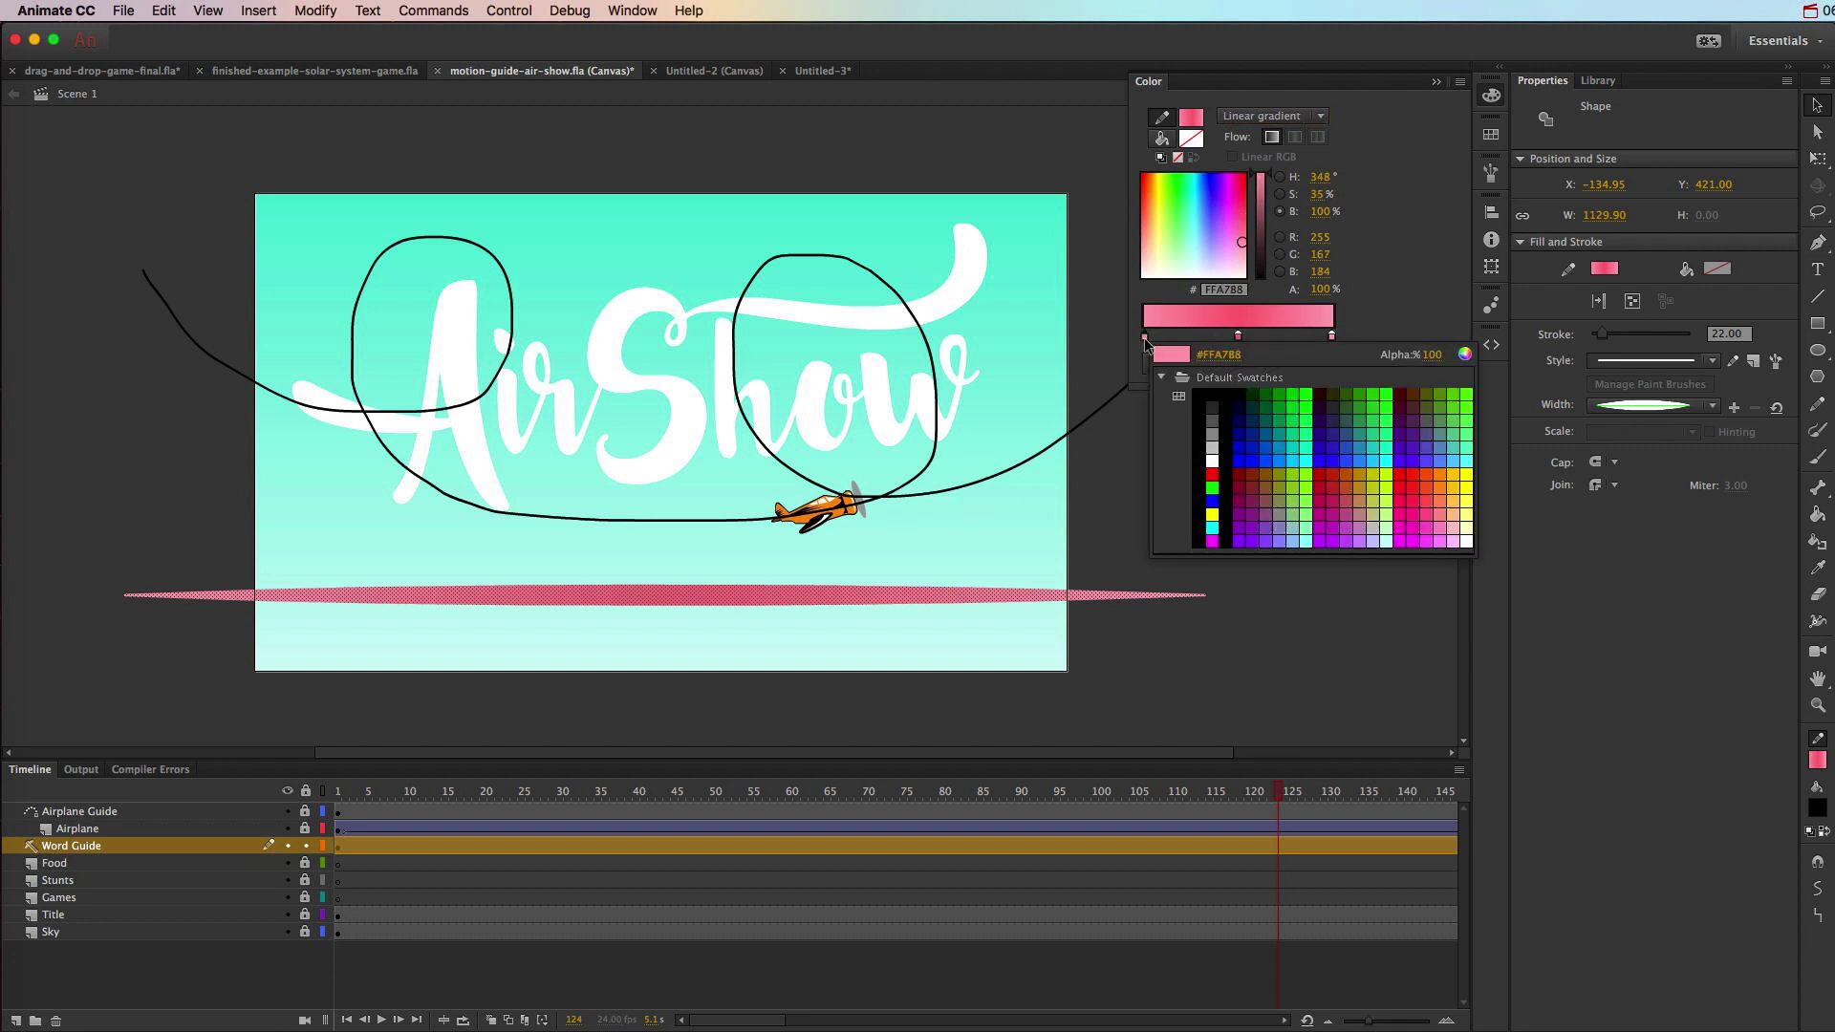
left_click(1212, 461)
double_click(1333, 336)
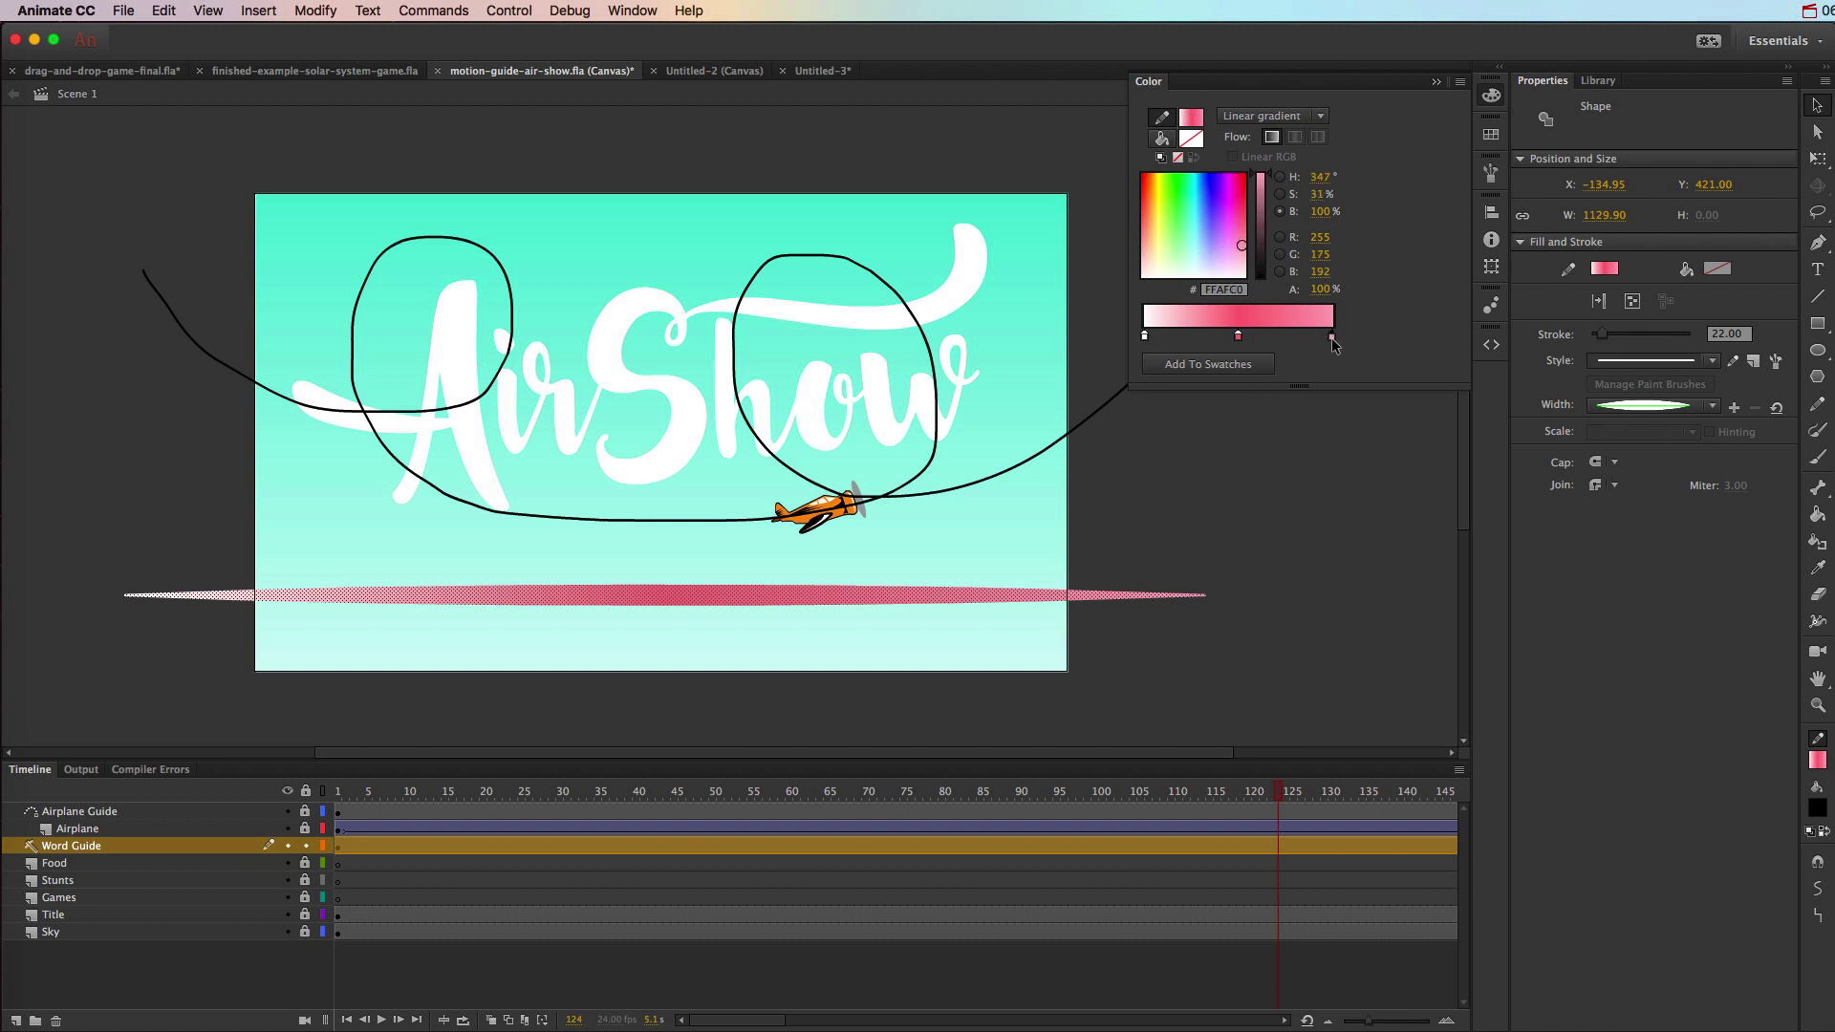
left_click(1404, 473)
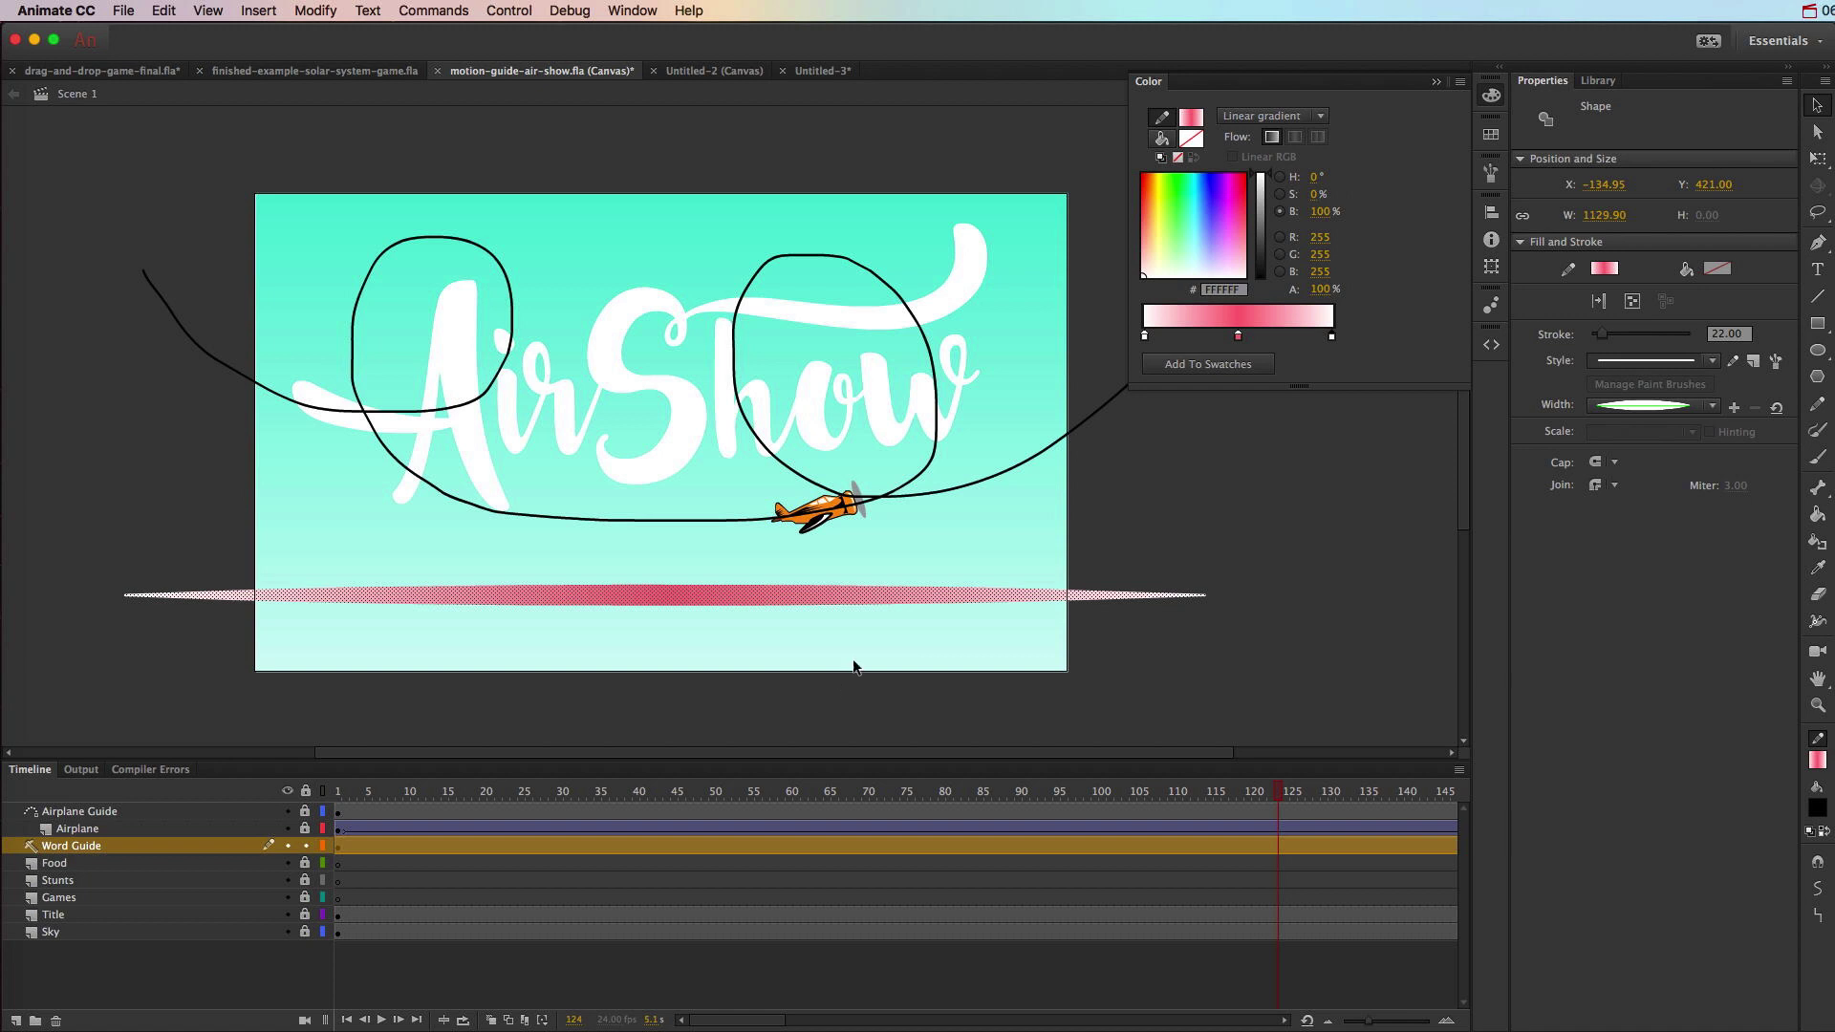
double_click(1145, 336)
left_click(1244, 418)
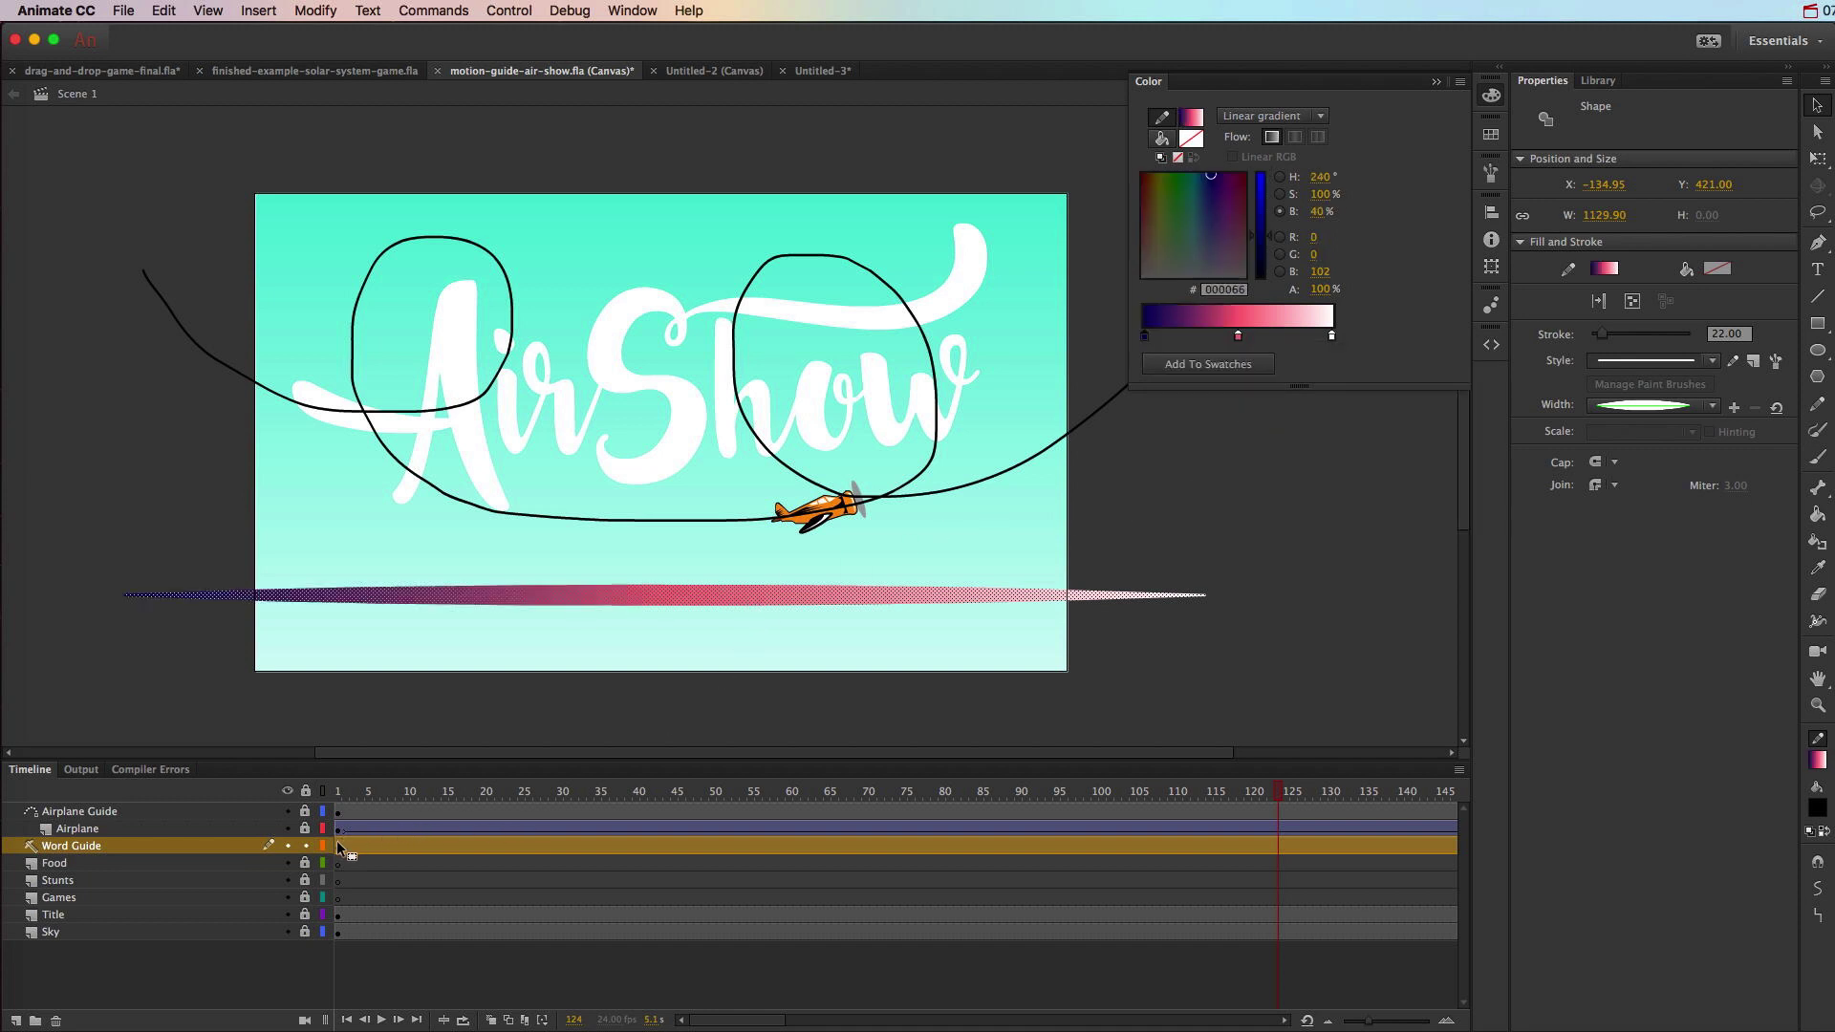
- Unlock the Food layer and place the mcFood symbol just off the canvas at the gradient line's right end
left_click(188, 862)
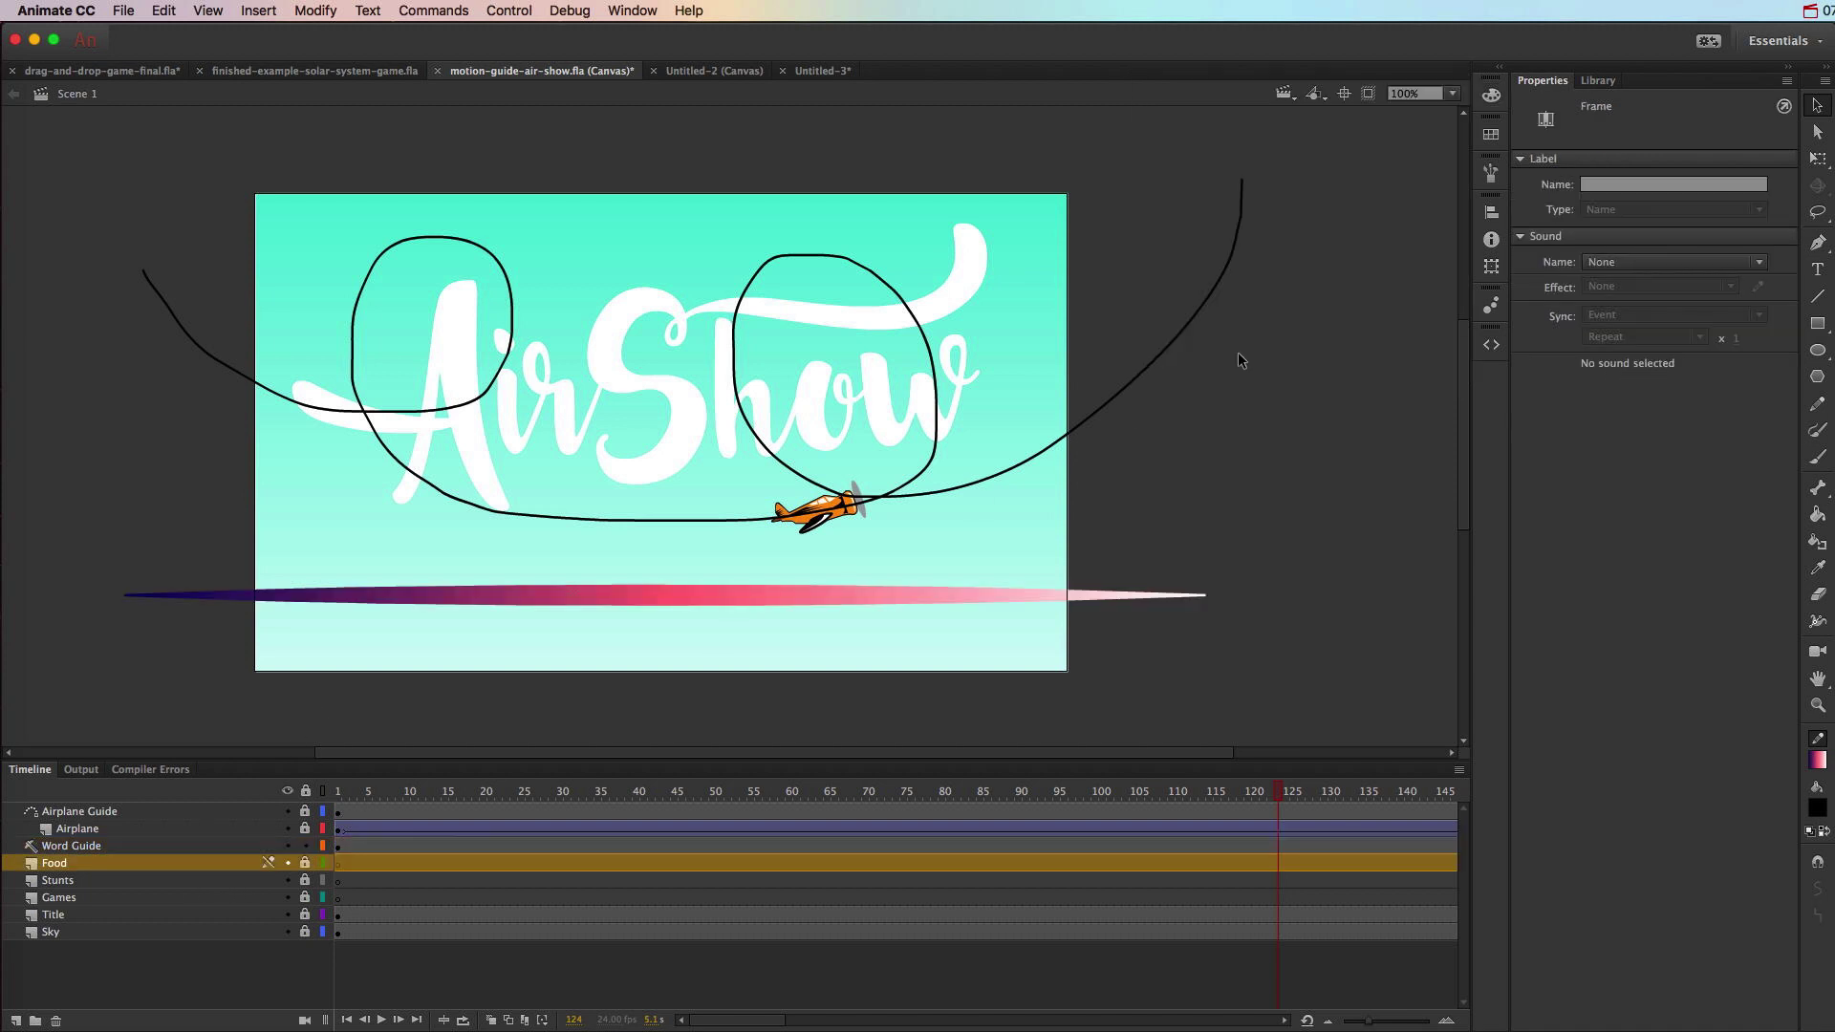
left_click(1597, 80)
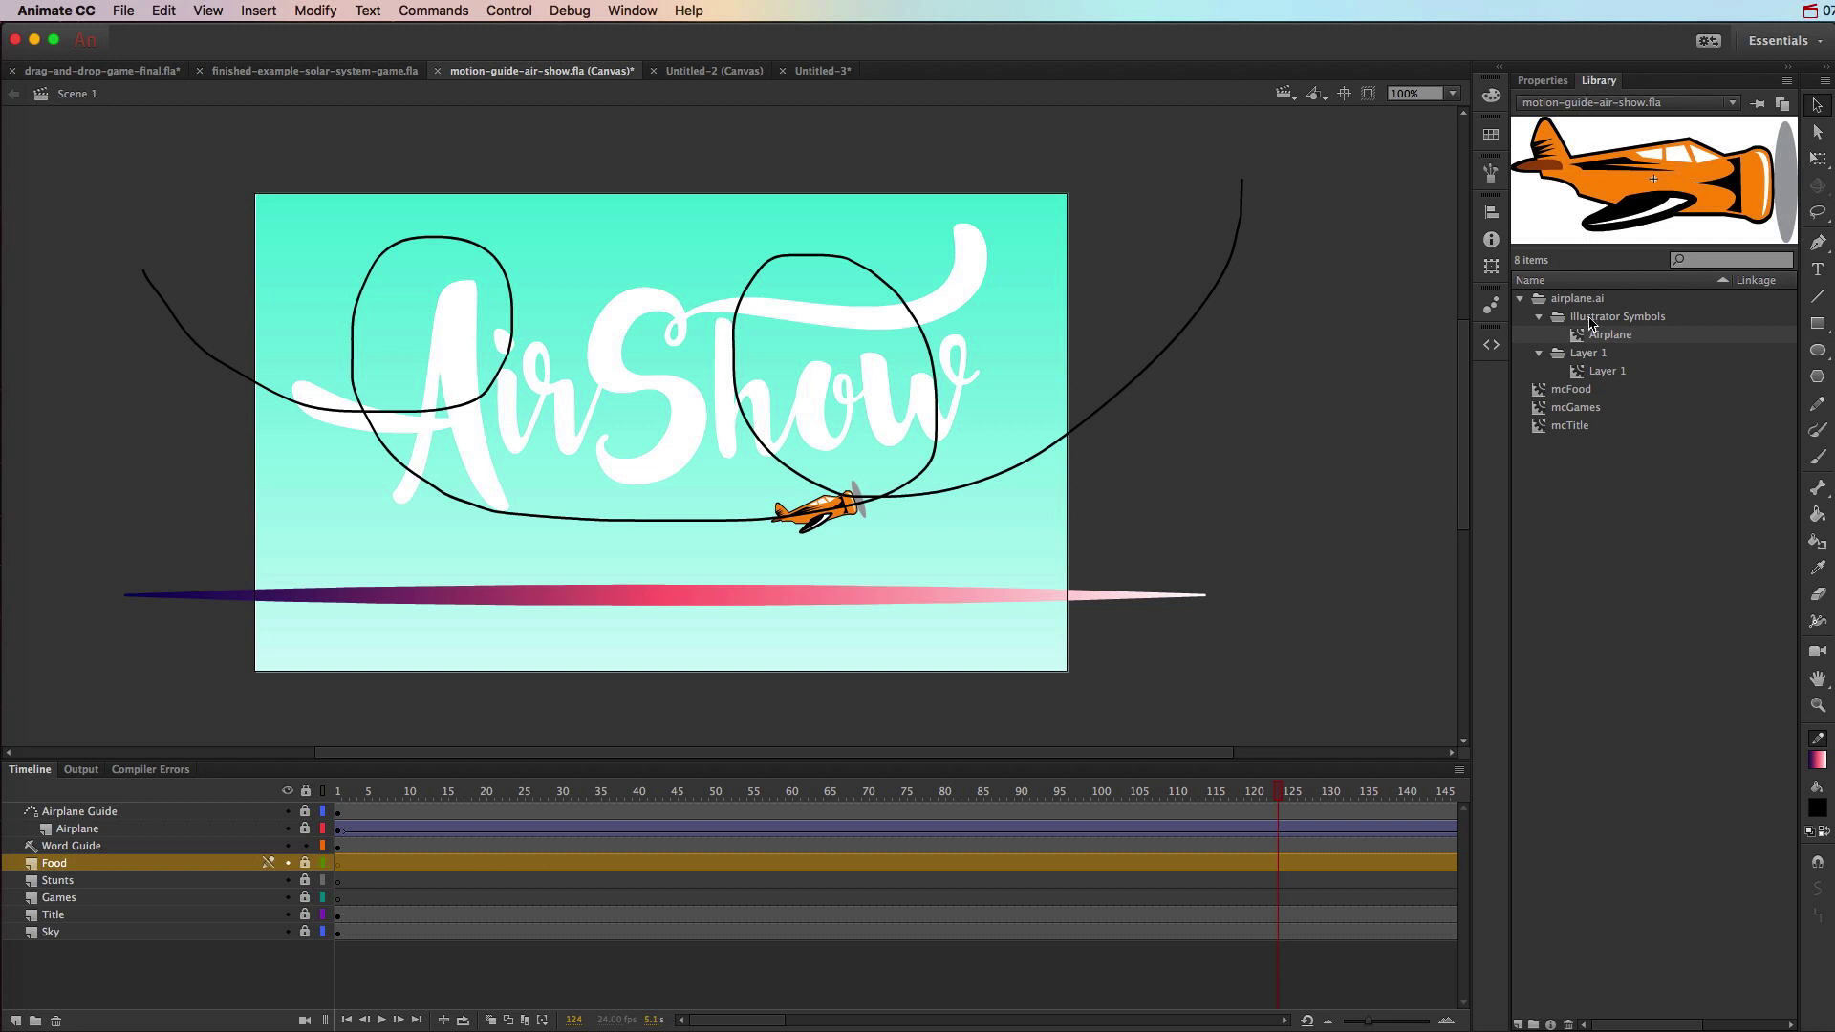
left_click(1568, 391)
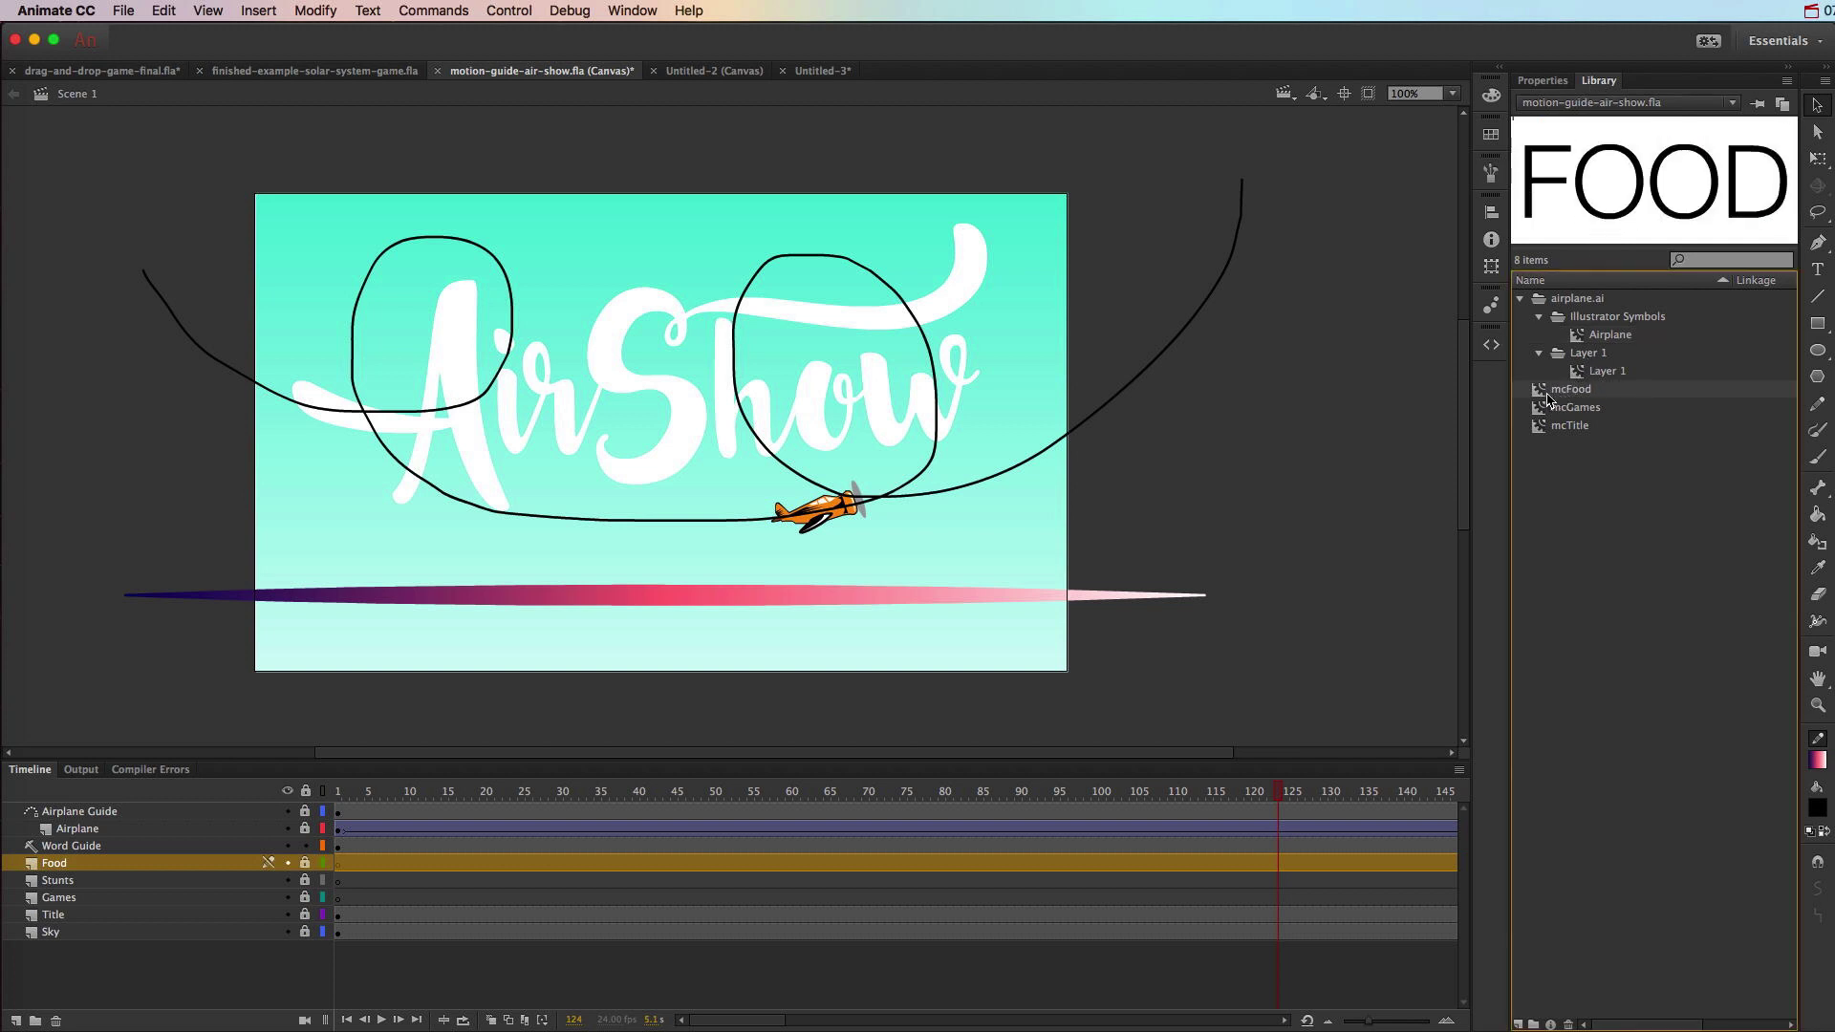
left_click(964, 689)
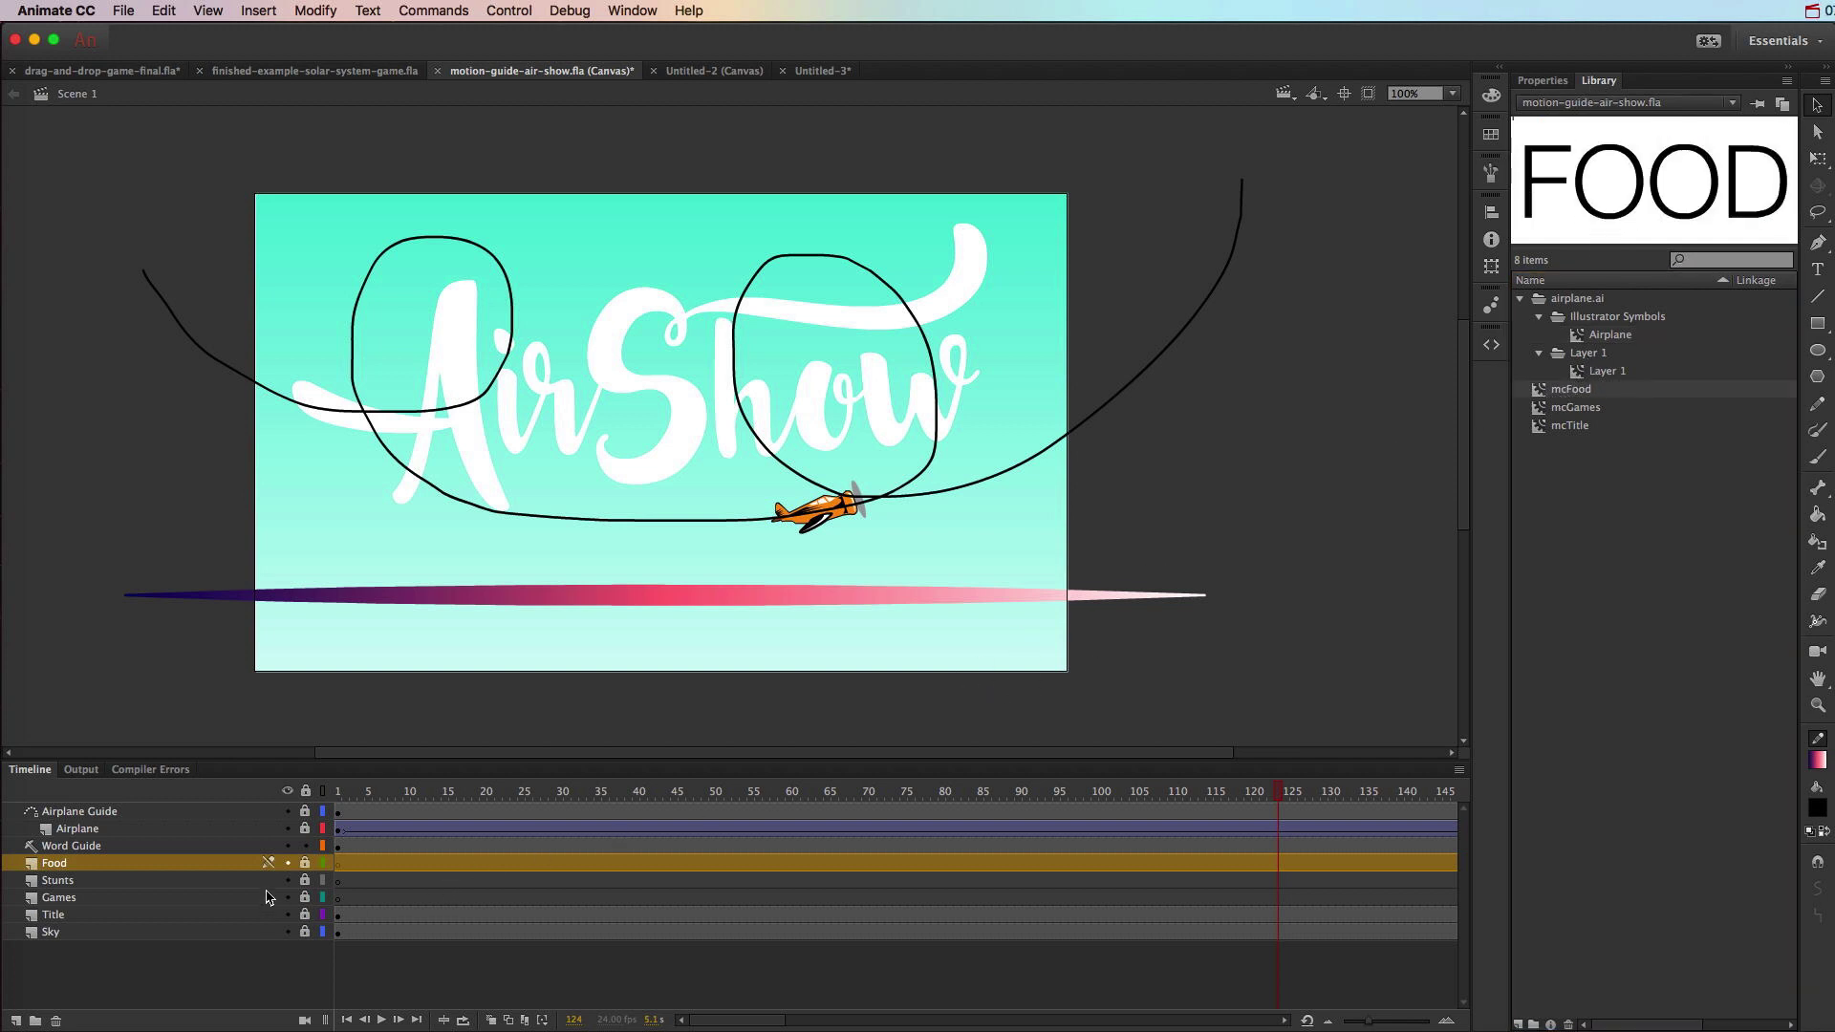
left_click(305, 863)
left_click_drag(1569, 391, 1278, 584)
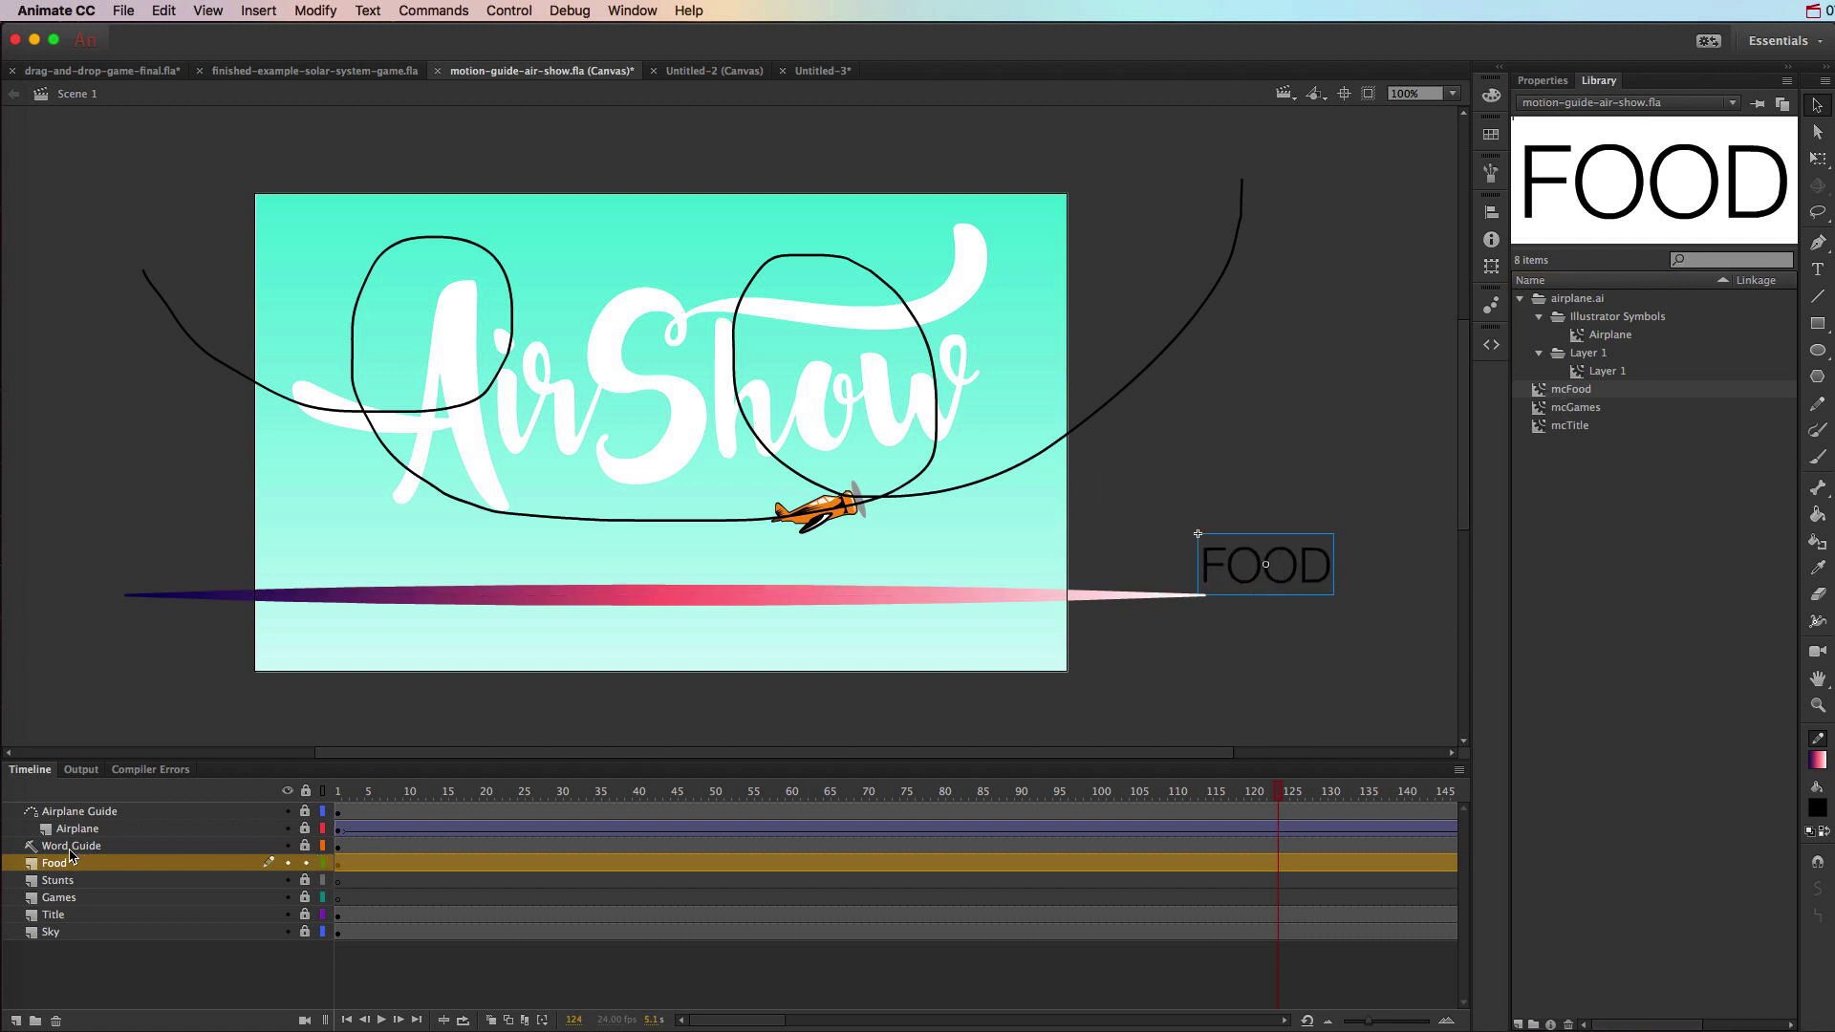
- Nest the Food, Stunts and Games layers under the Word Guide layer so they are guided by it
left_click(126, 847)
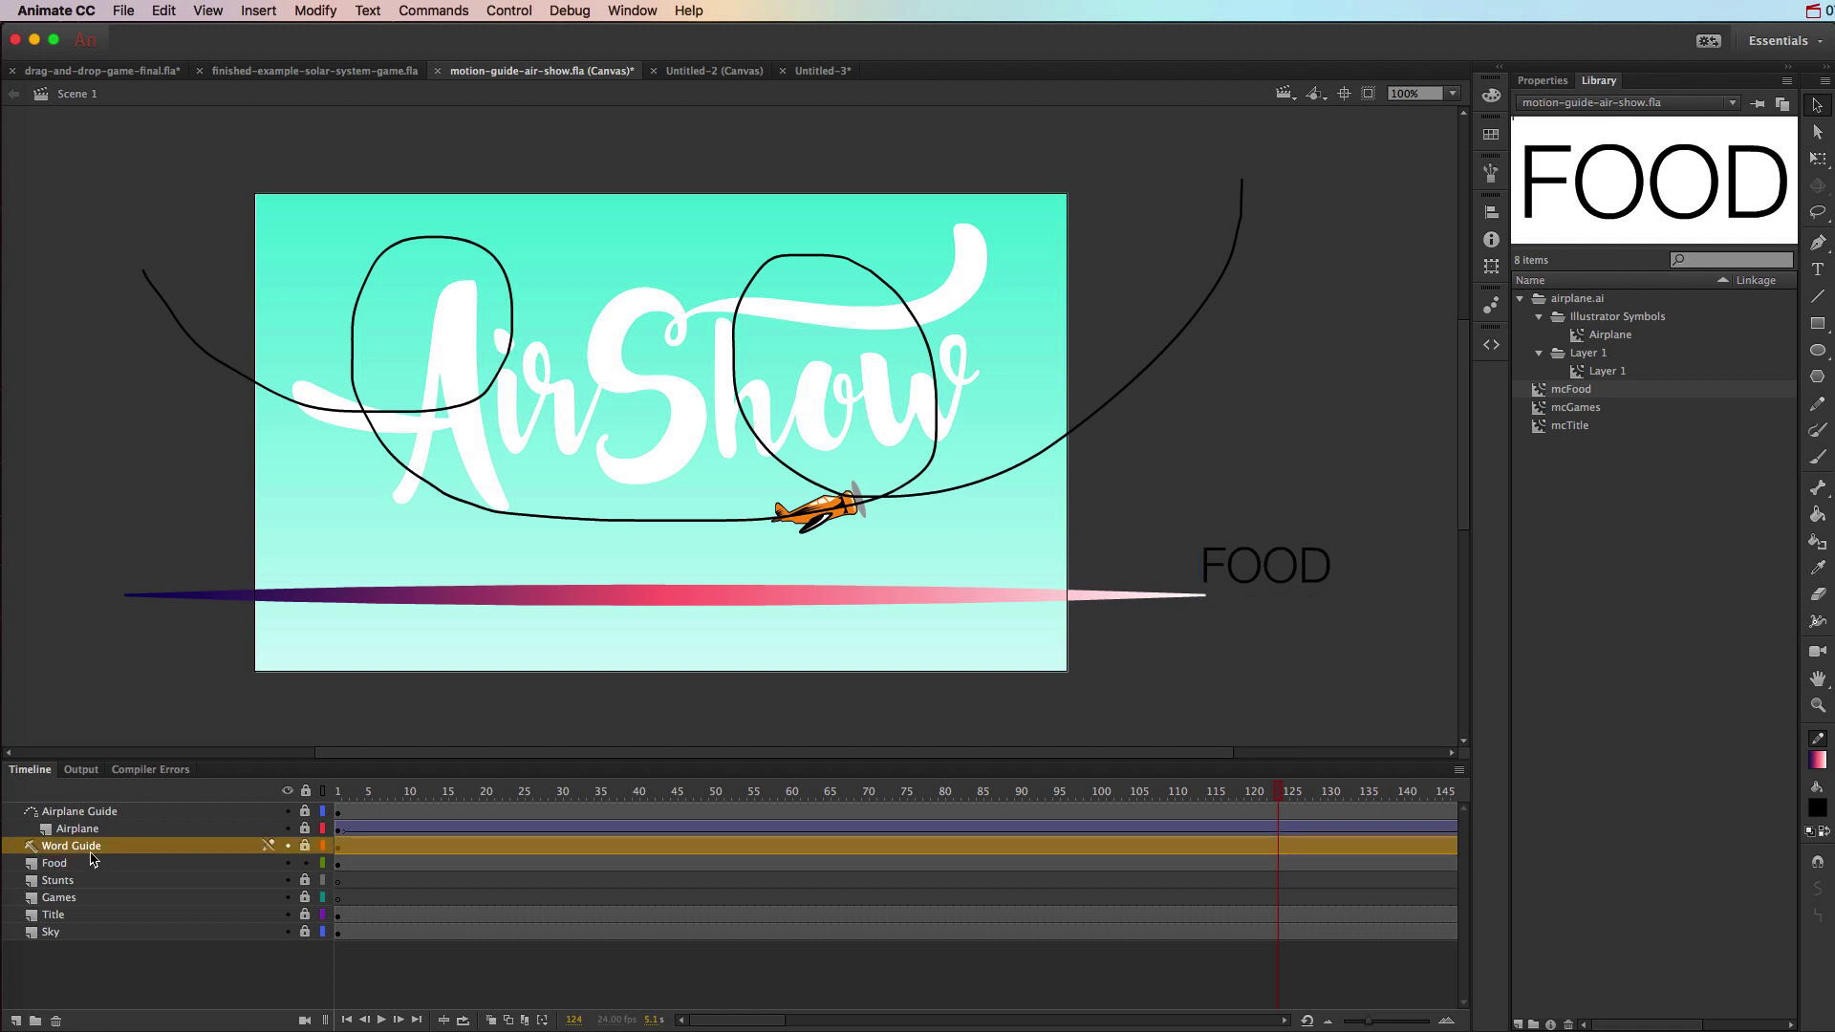
left_click(105, 864)
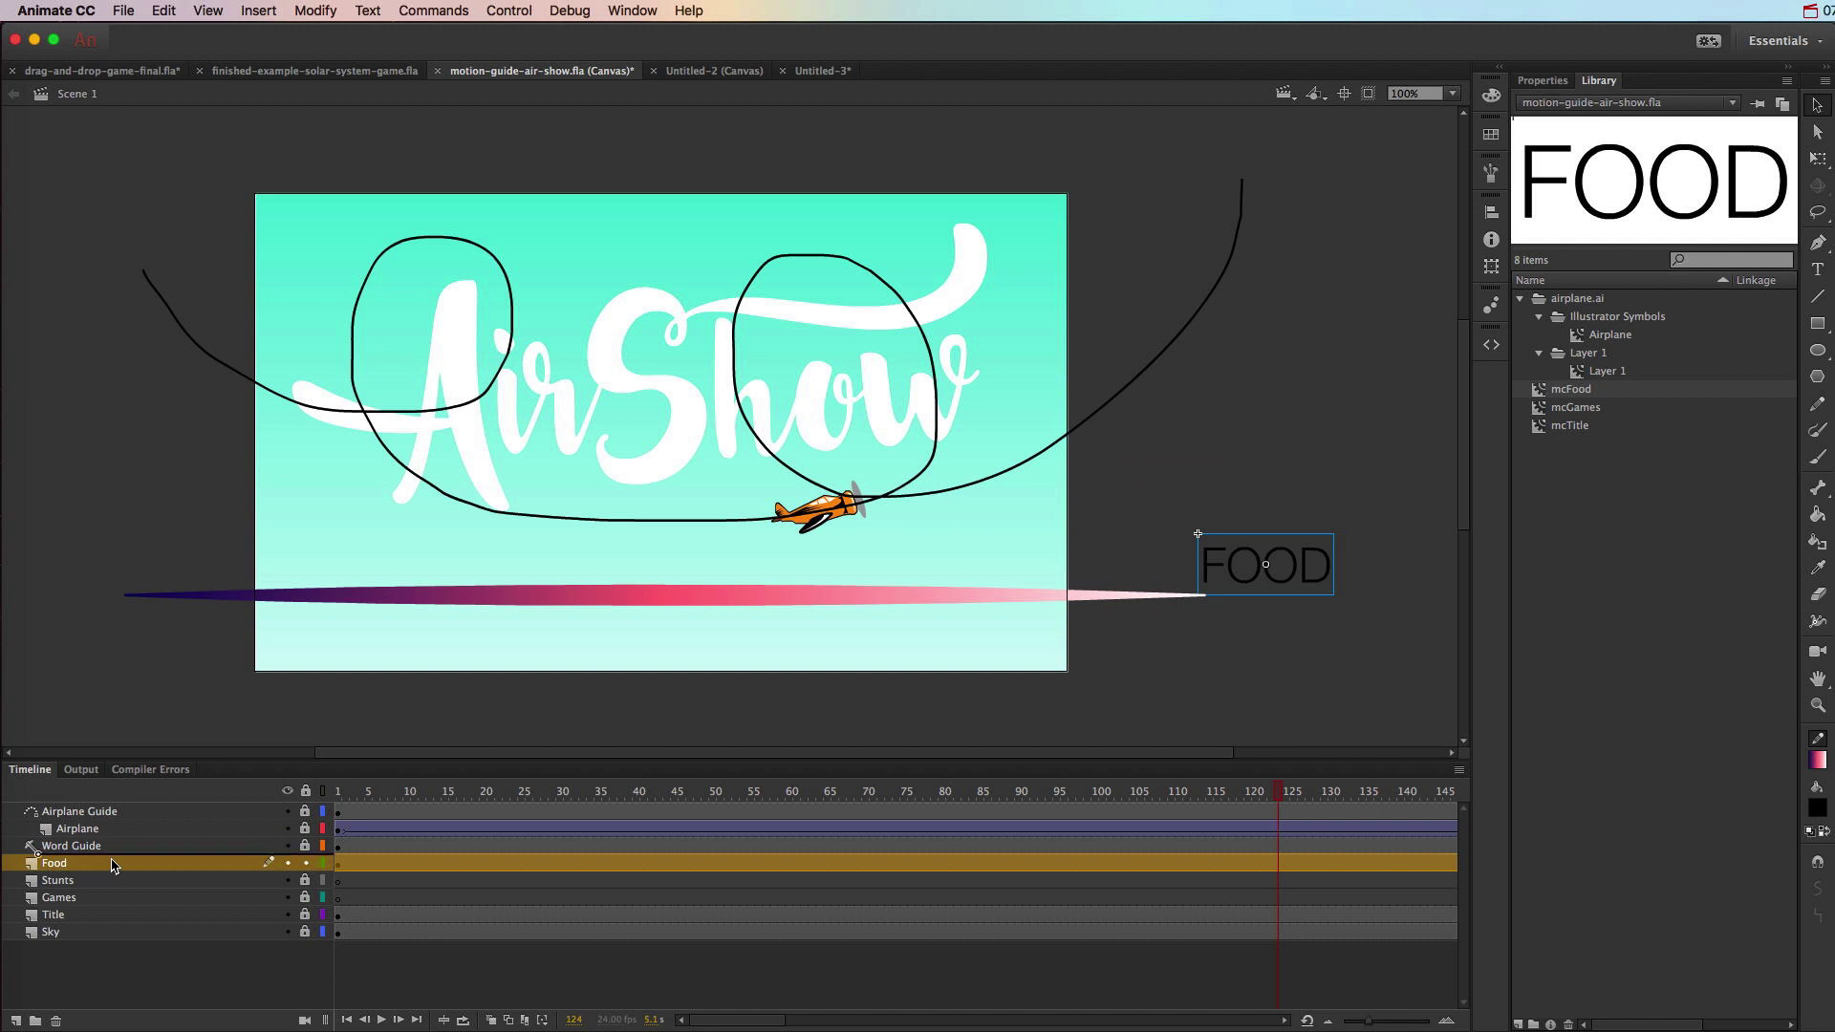
left_click(74, 887)
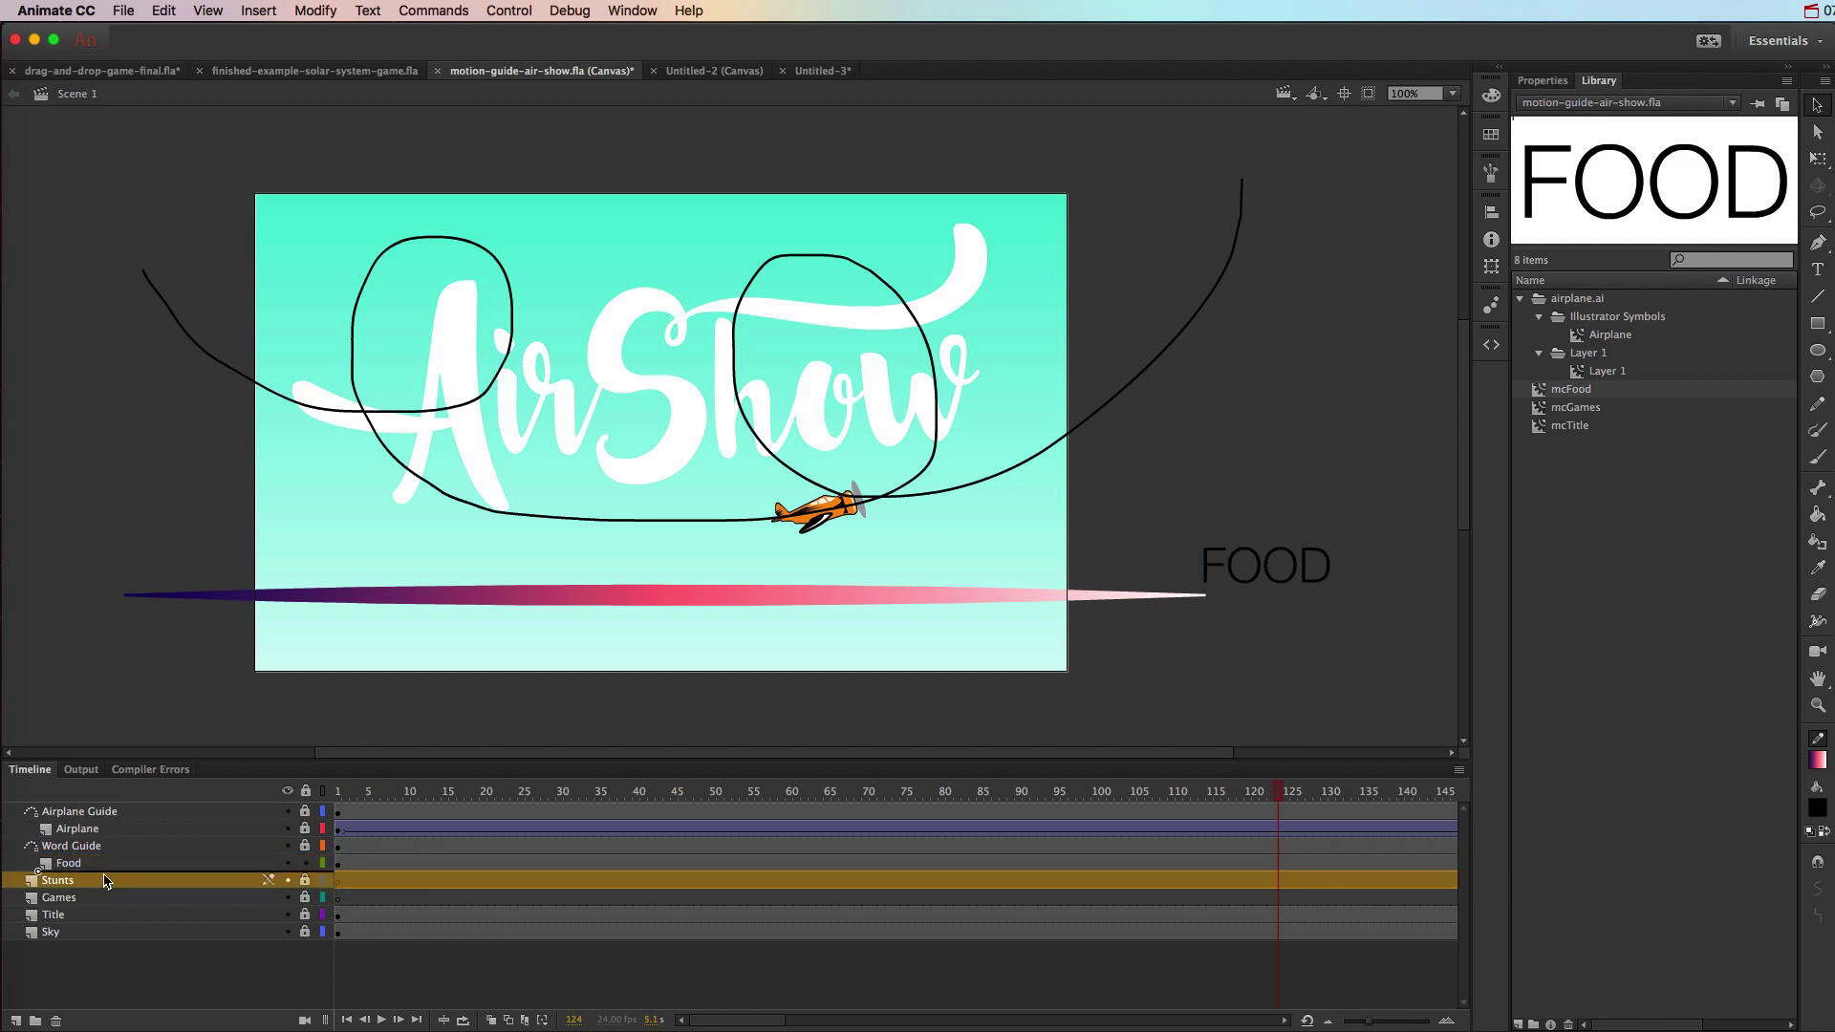
left_click_drag(80, 902, 117, 903)
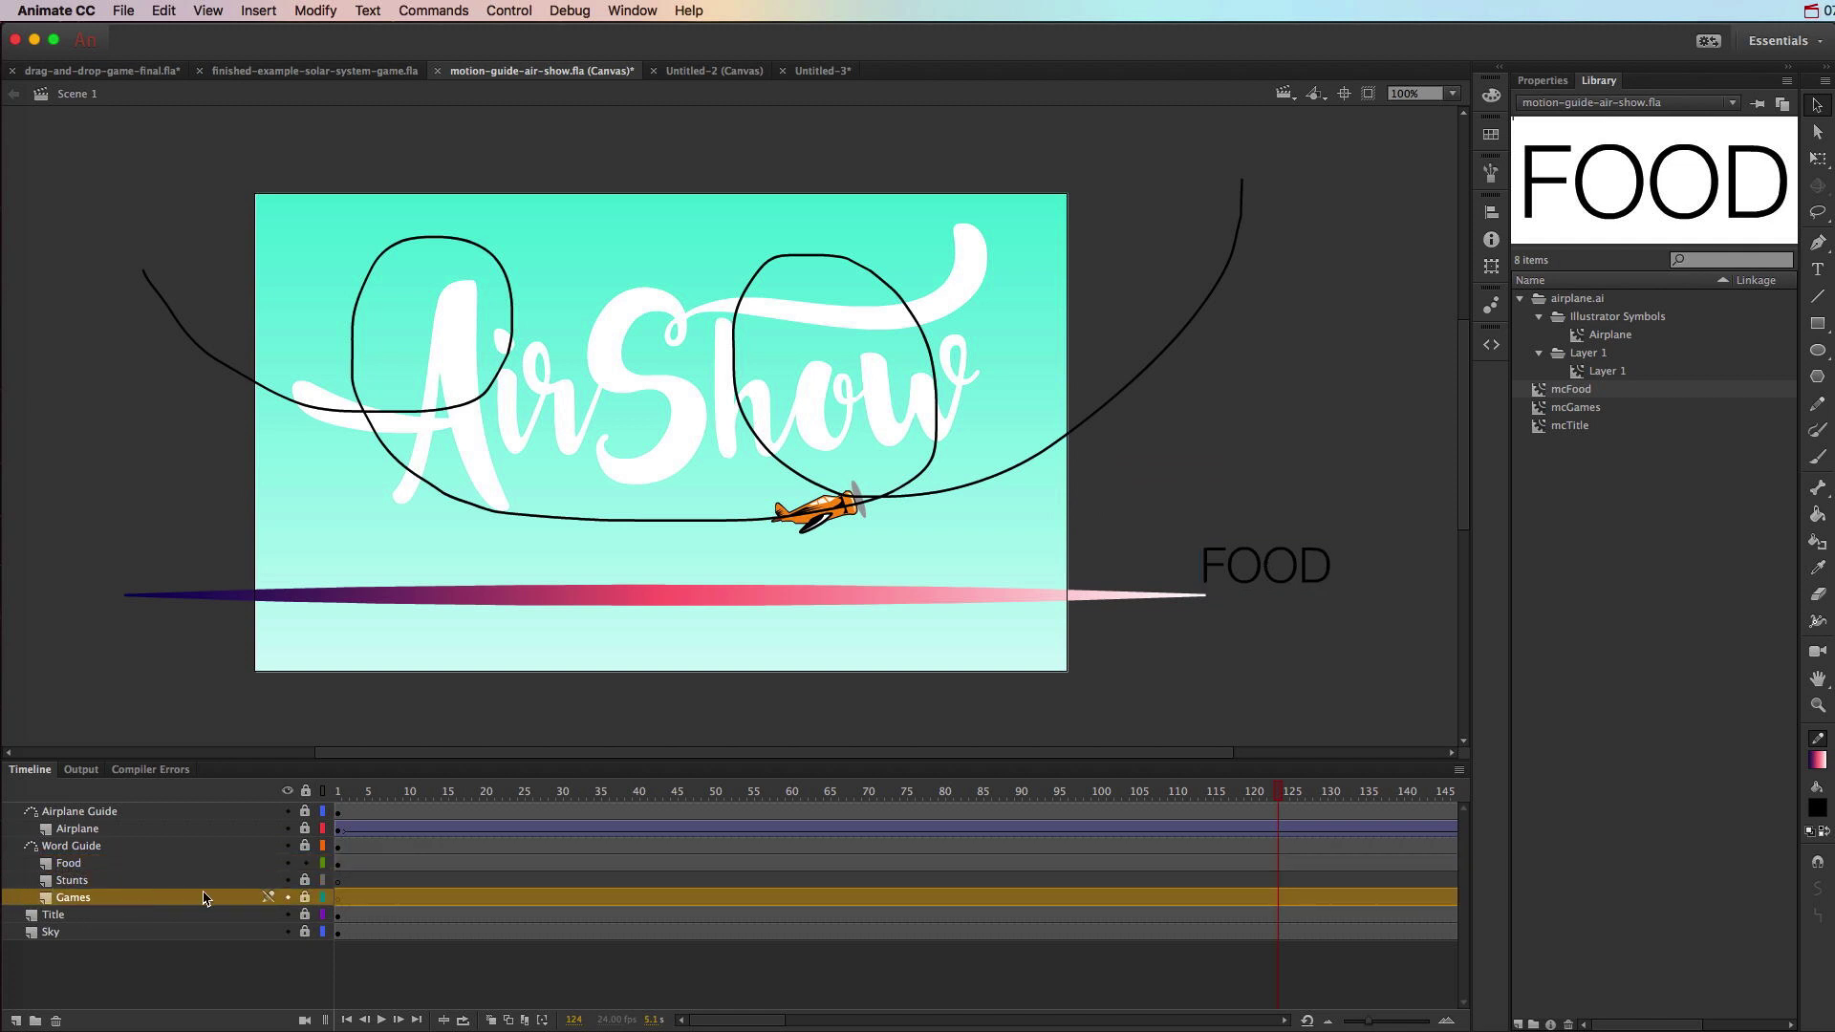
- Unlock the Games layer, and keep the Stunts layer locked and hidden
left_click_drag(305, 865, 305, 897)
left_click(239, 884)
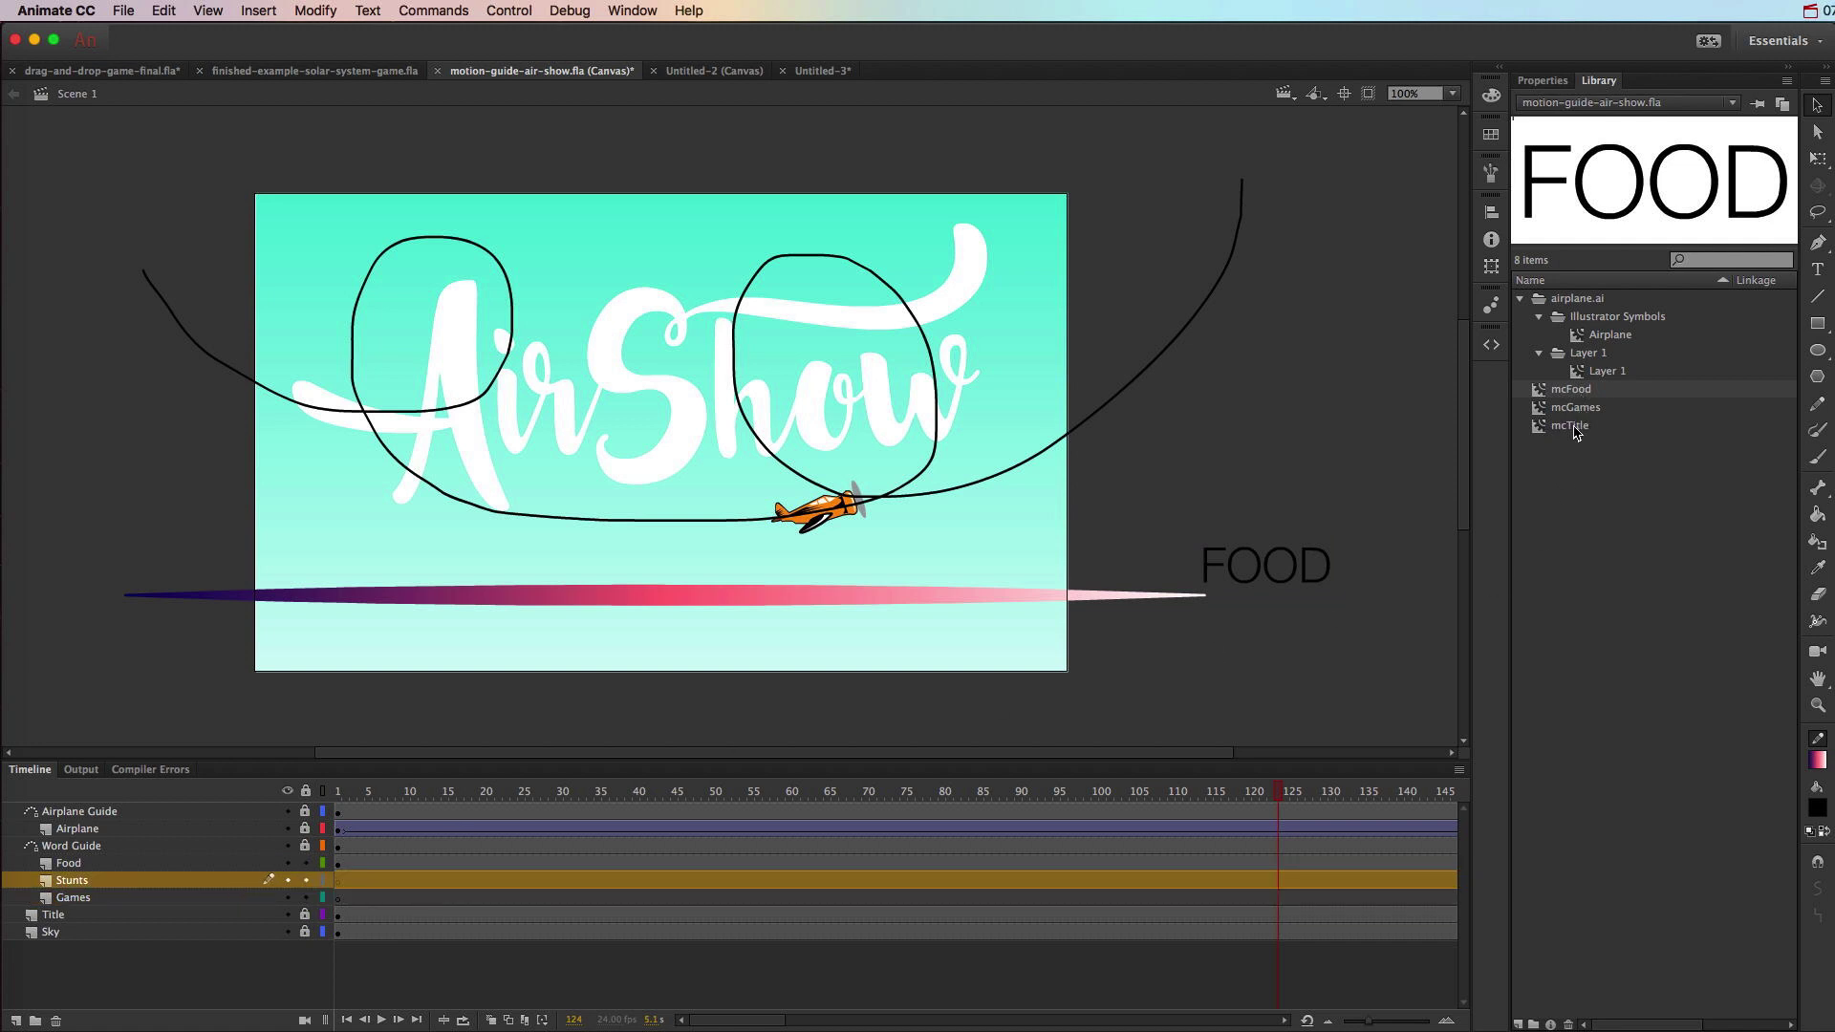
left_click(304, 880)
left_click(287, 881)
- Place the mcGames symbol on the Games layer, off the canvas's right side above FOOD, and lock that layer
left_click(260, 899)
left_click(1548, 414)
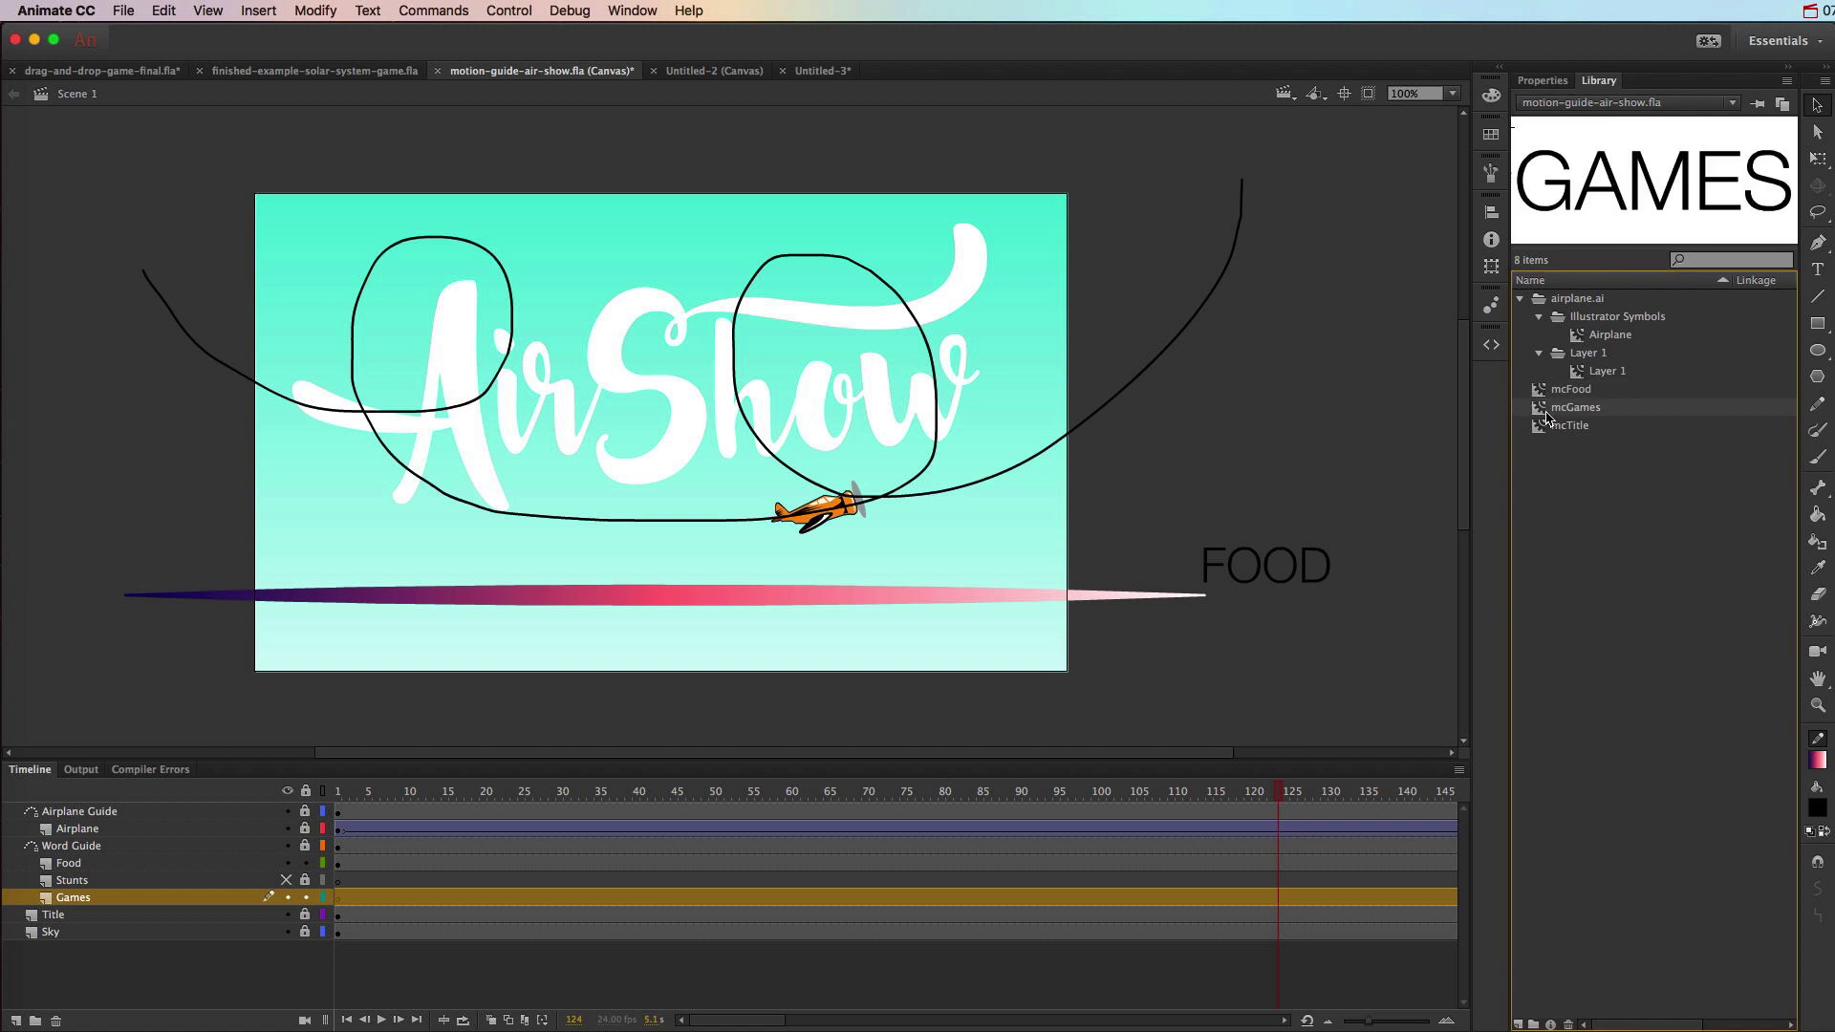
left_click_drag(1548, 418, 1235, 478)
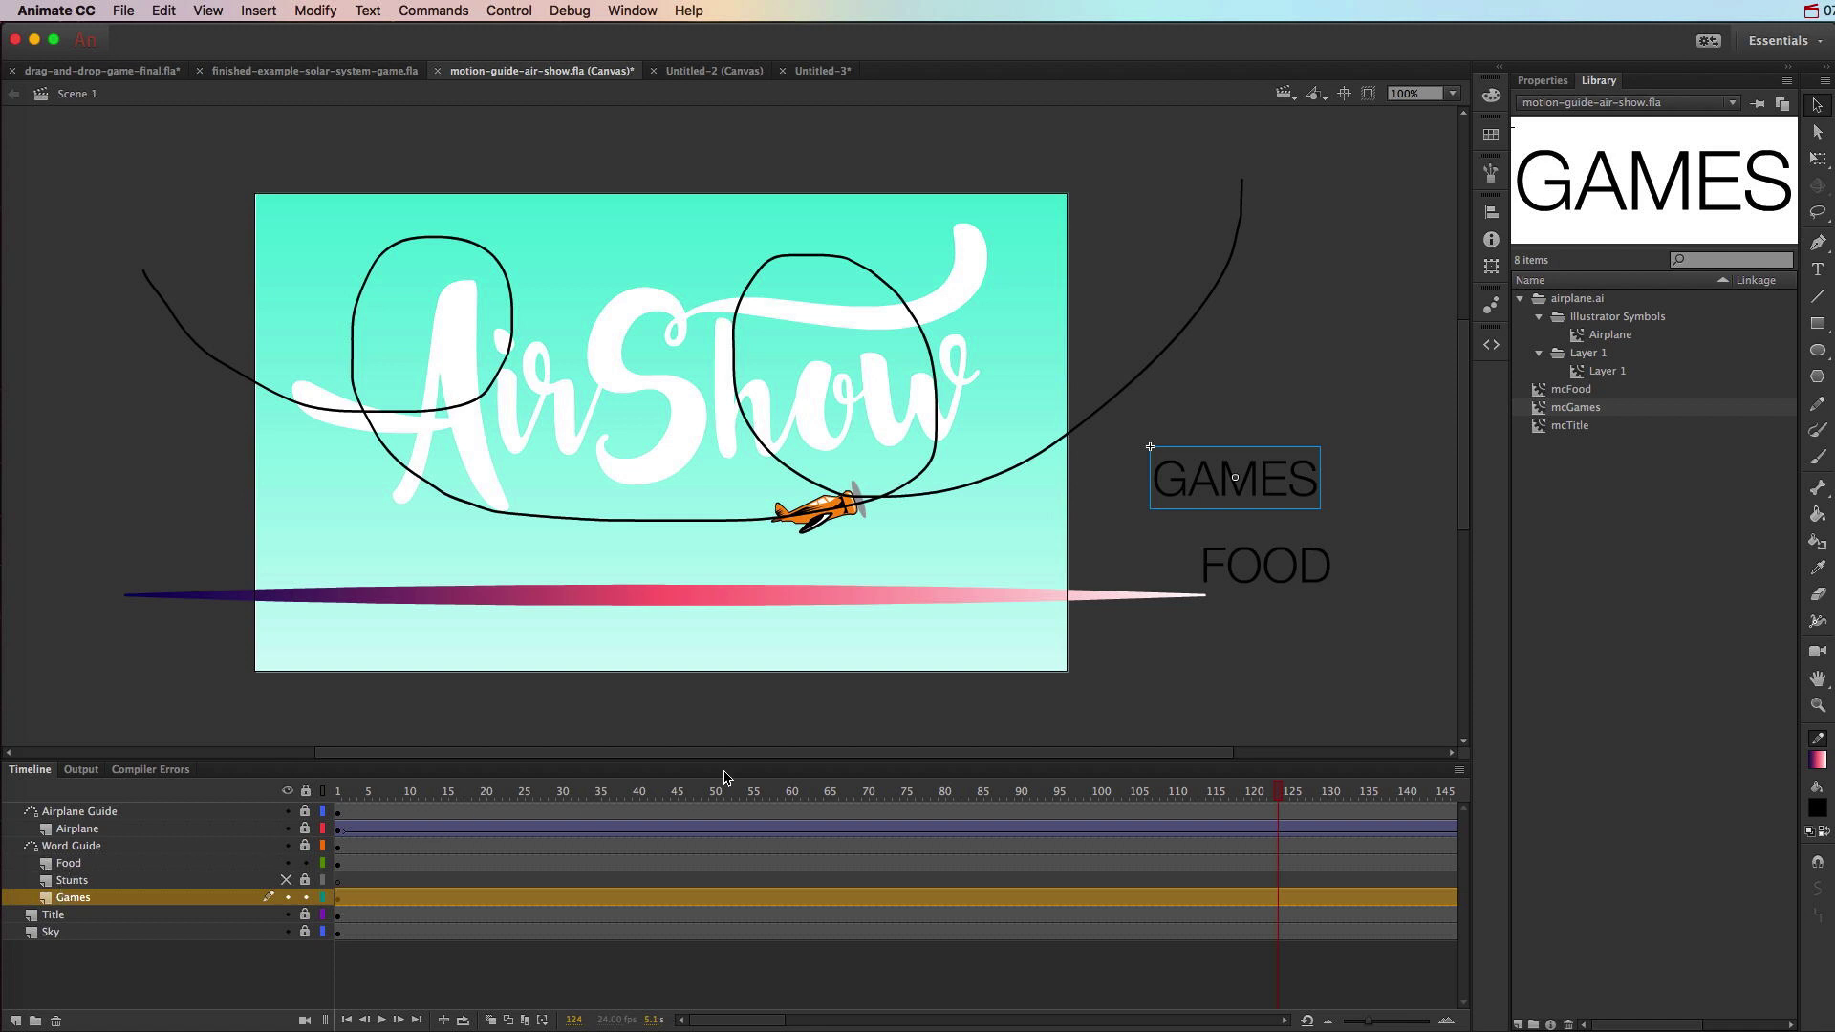
left_click(306, 897)
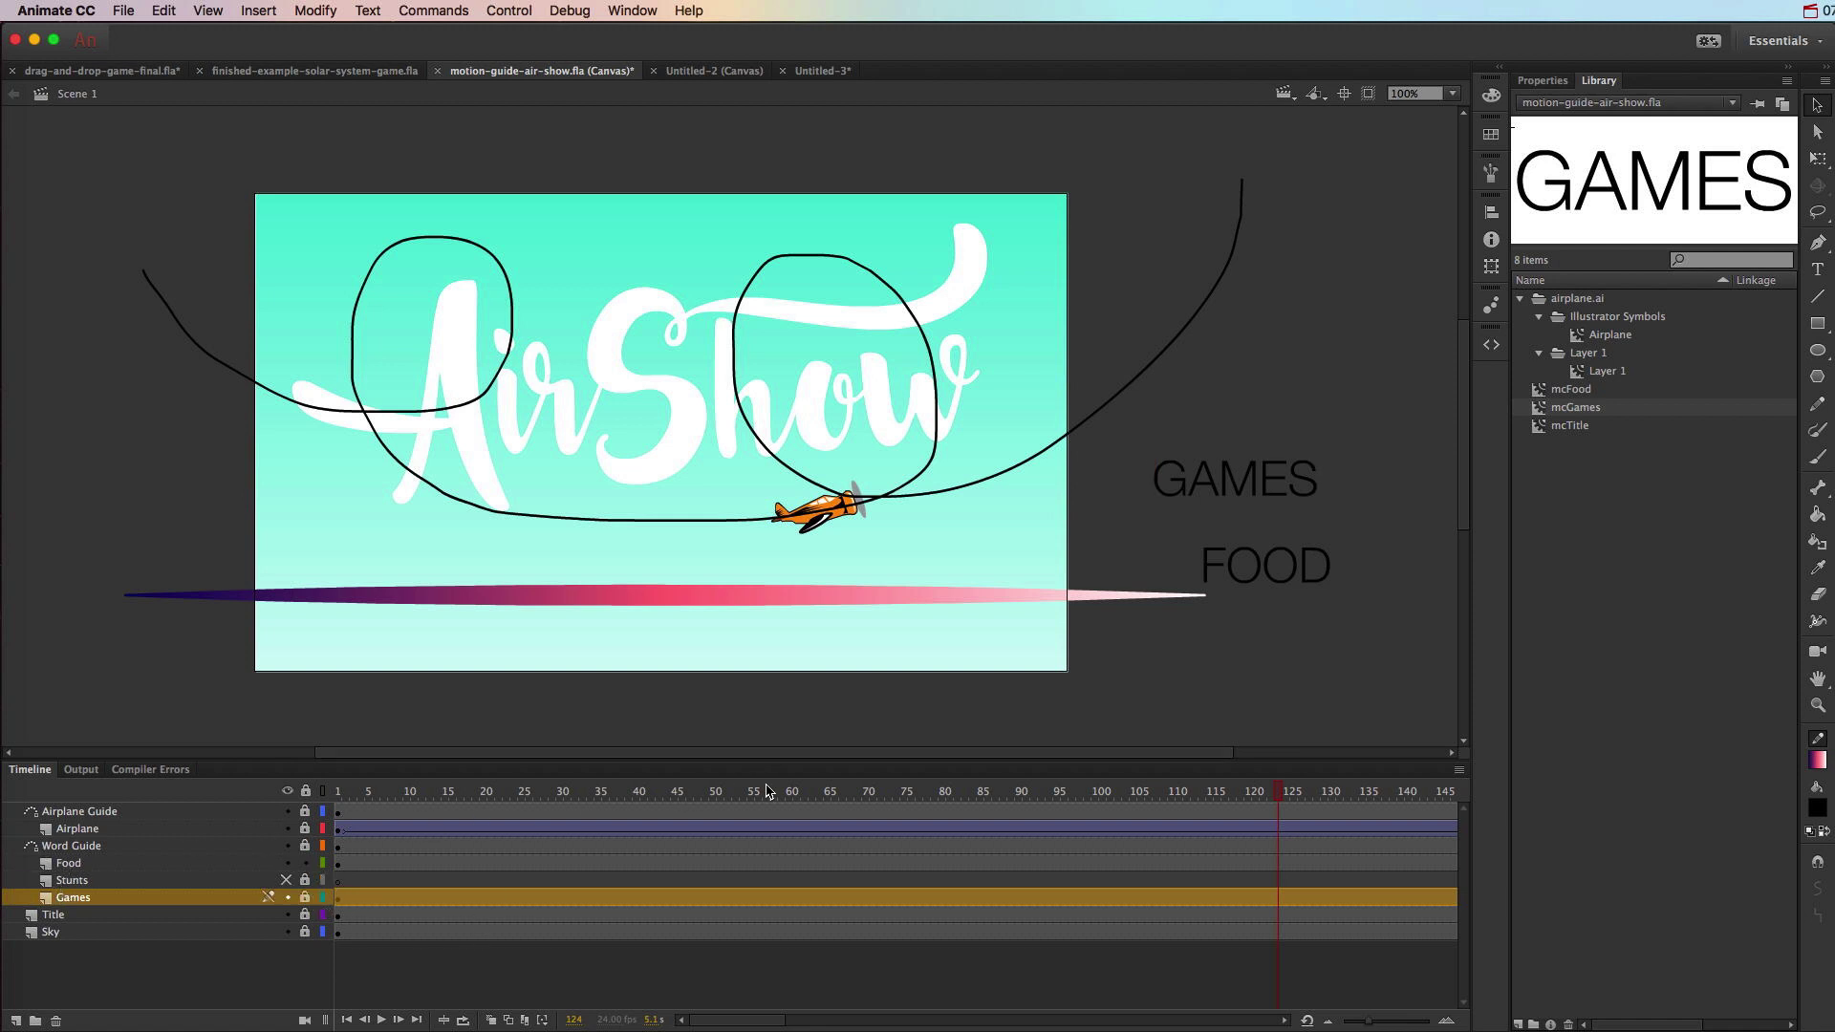
- Center the FOOD instance on the gradient line's right end and create a classic tween on the Food layer
left_click(1265, 566)
left_click_drag(1266, 566, 1206, 597)
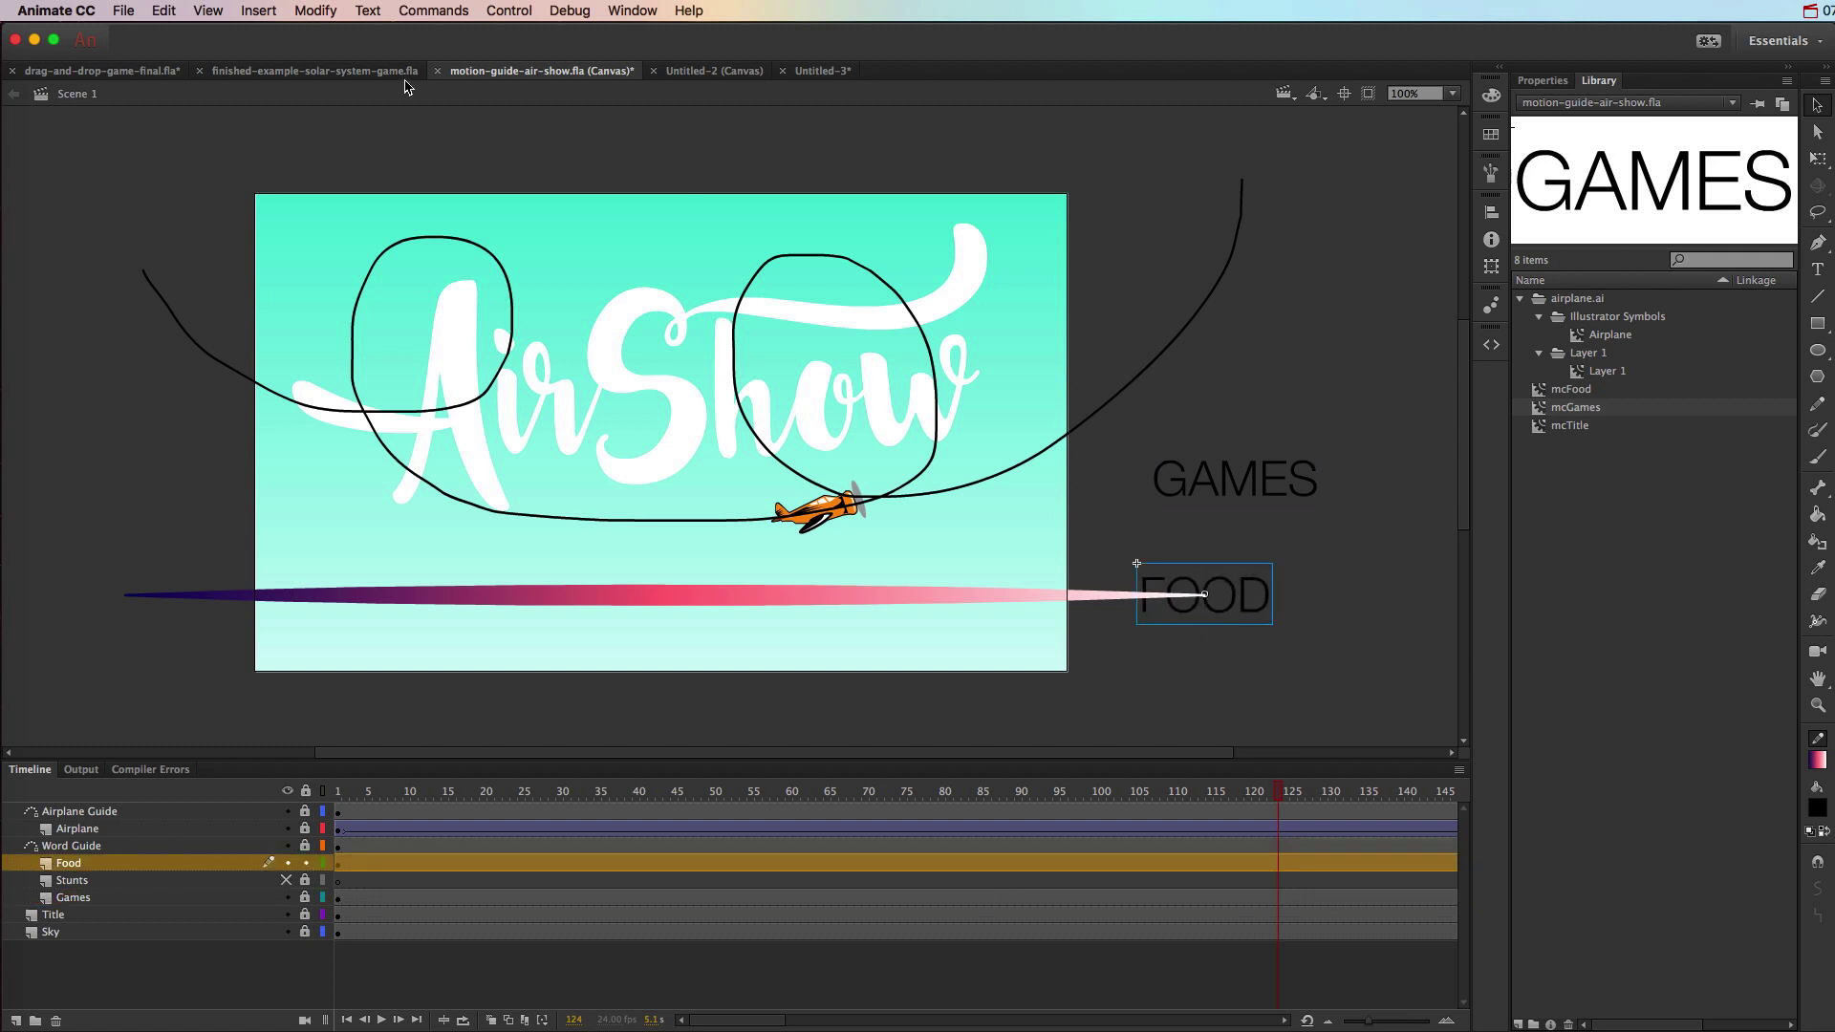
left_click(247, 12)
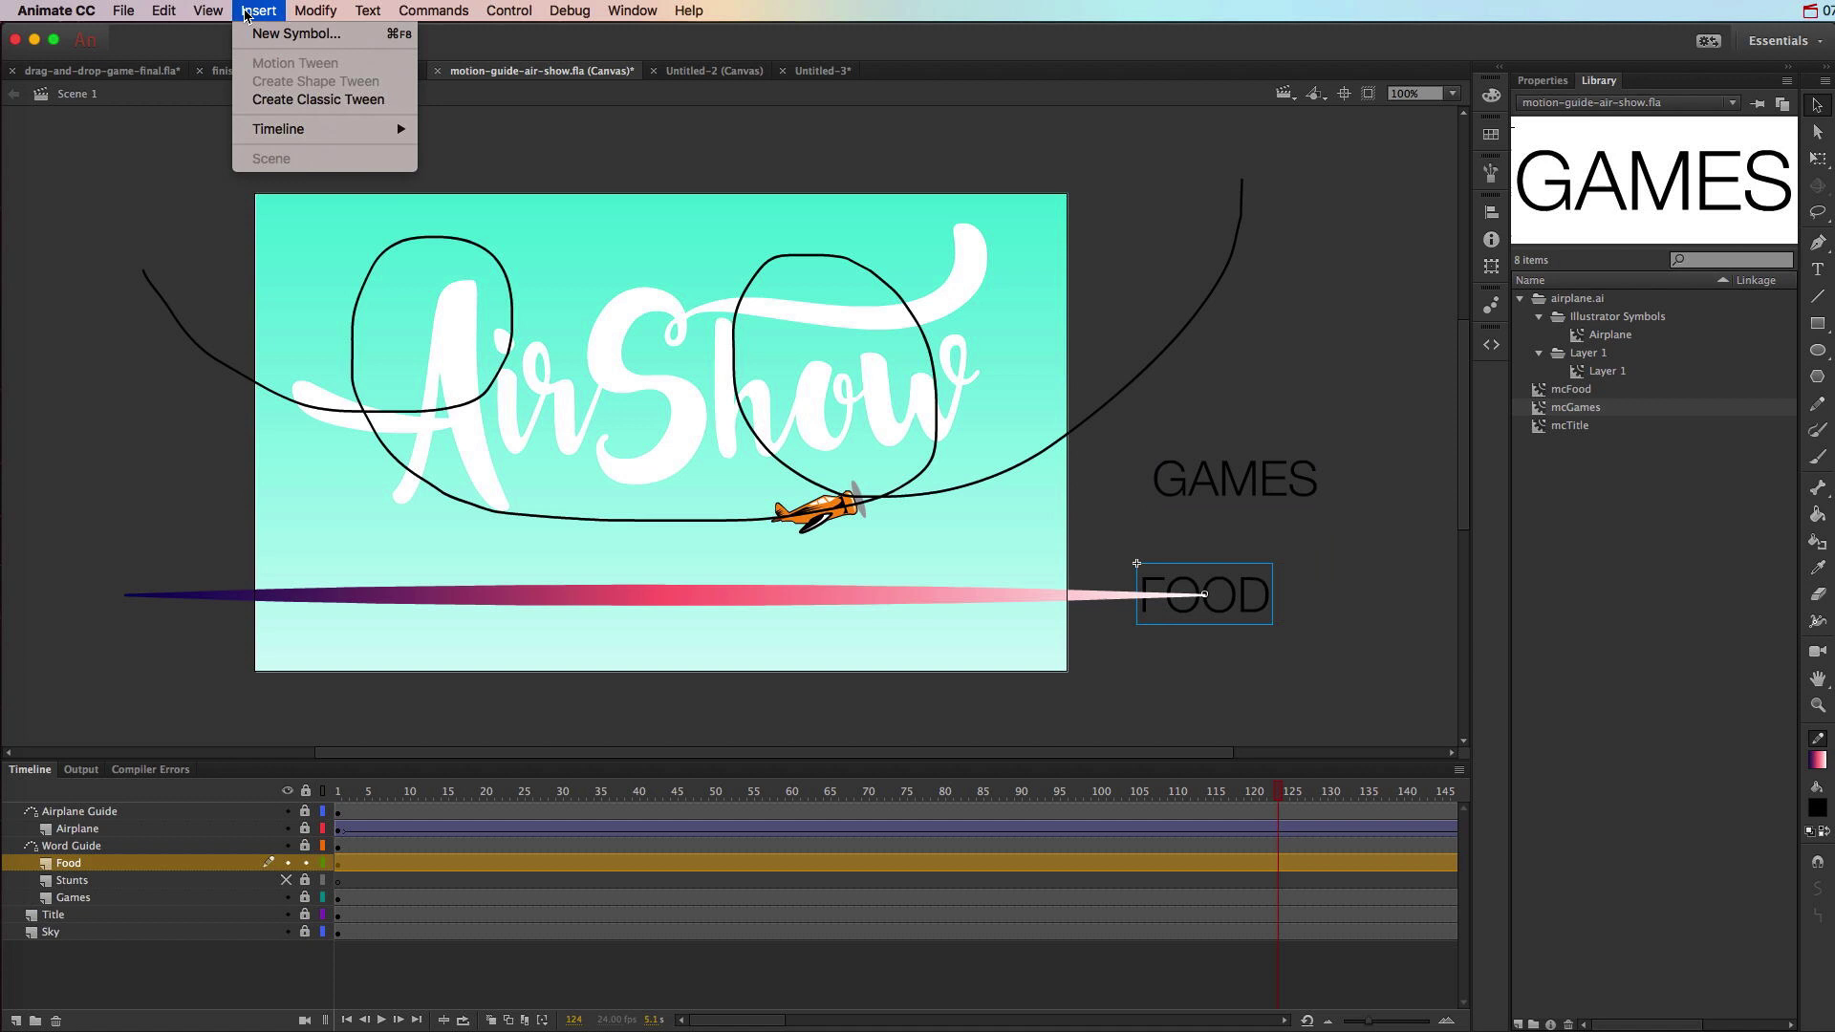
left_click(275, 100)
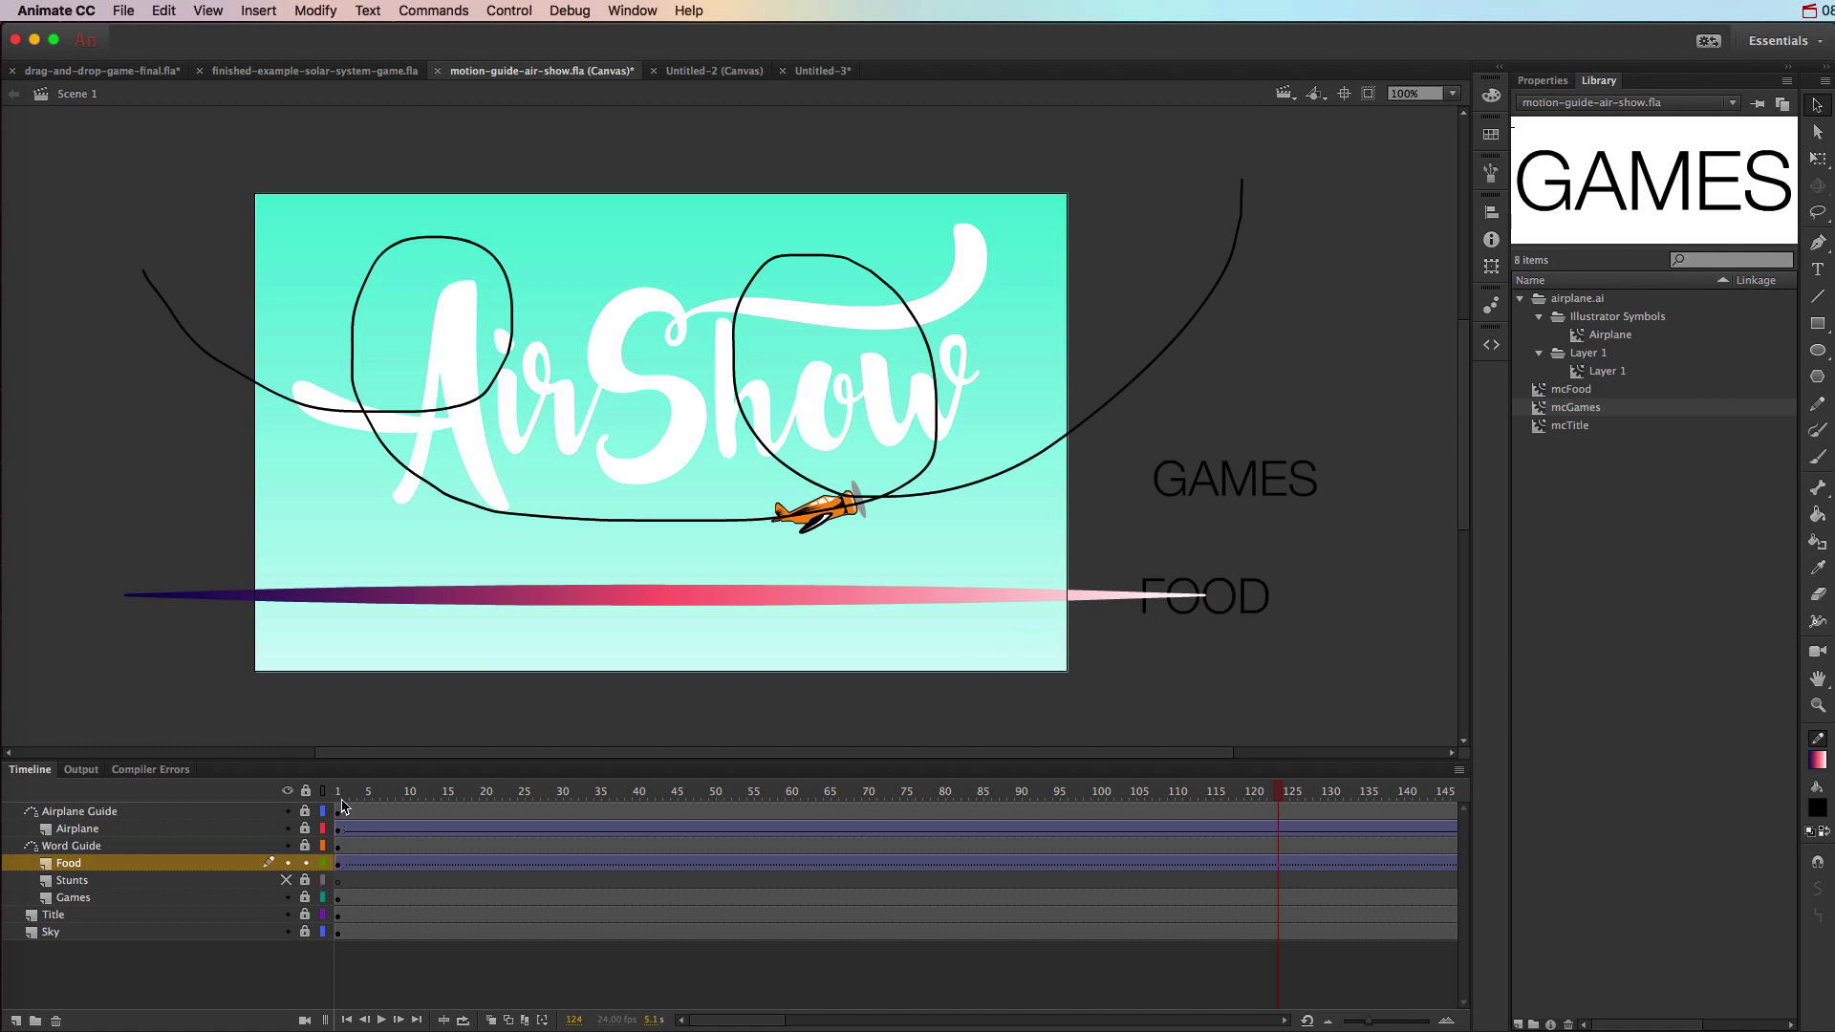
- Move FOOD to the gradient line's left end at frame 245 and scrub back through its motion
scroll(657, 823, "right", 10)
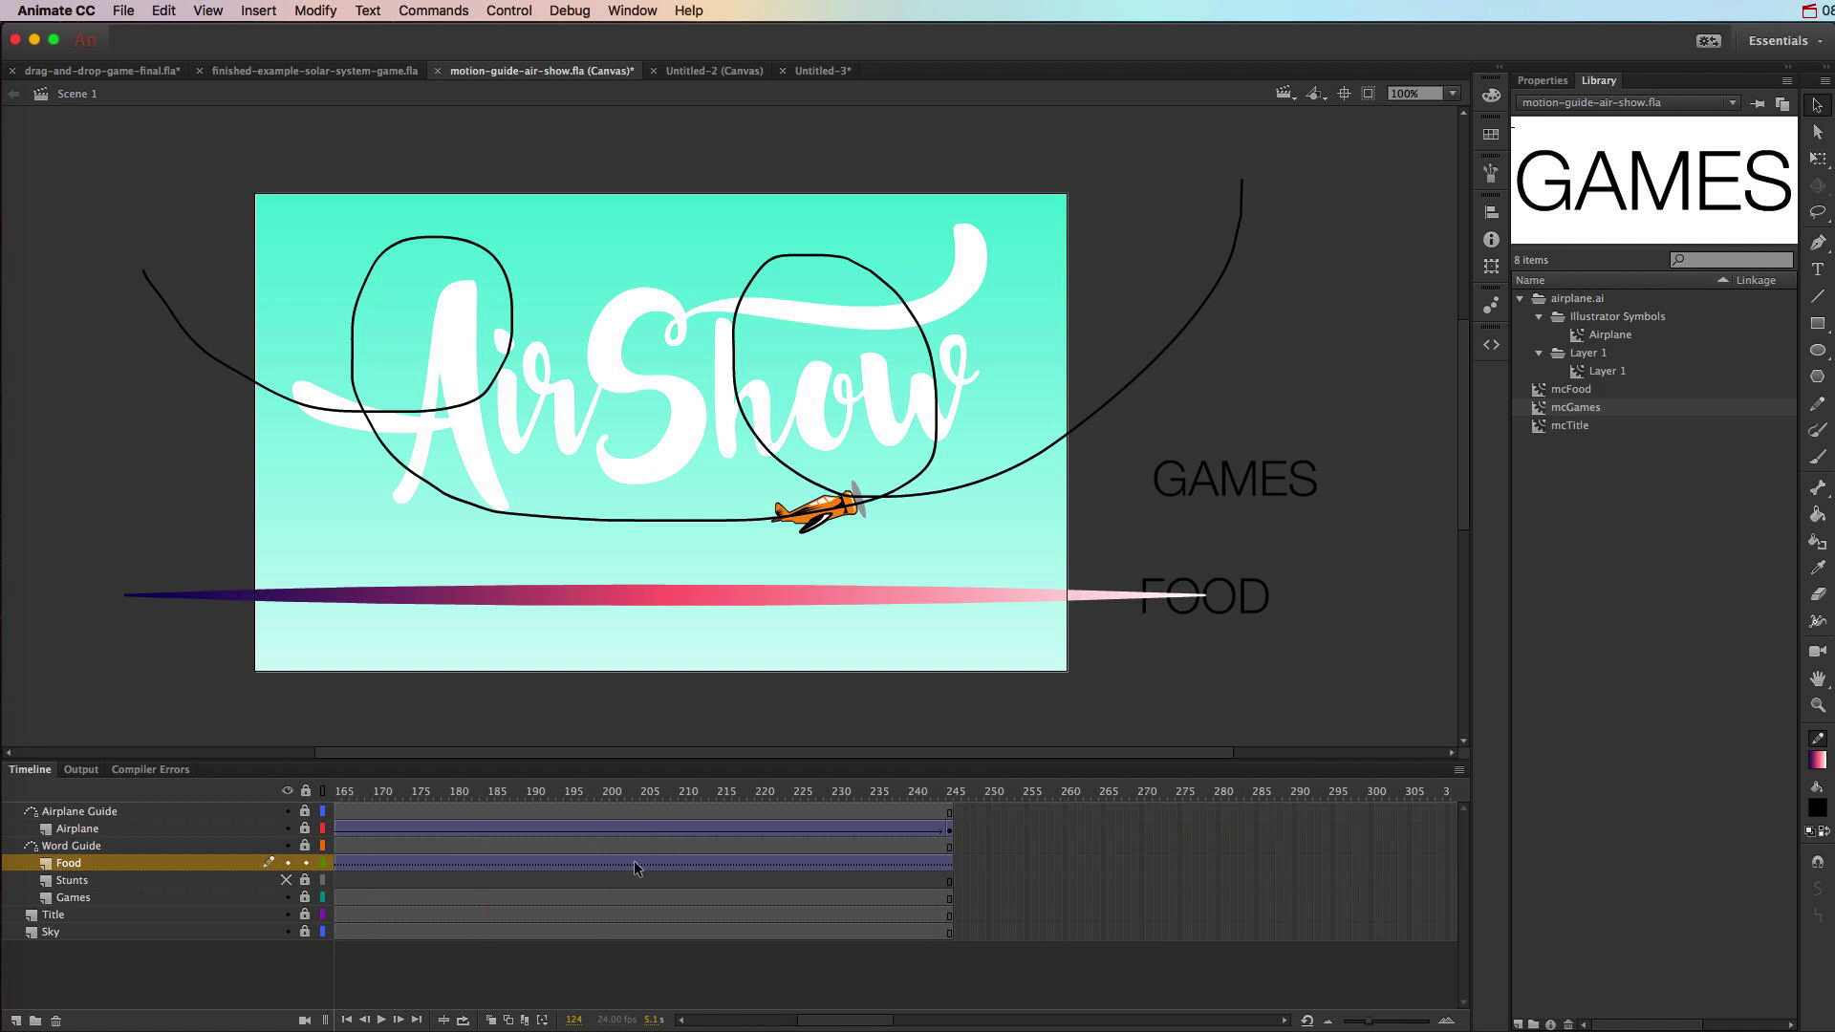
left_click(951, 792)
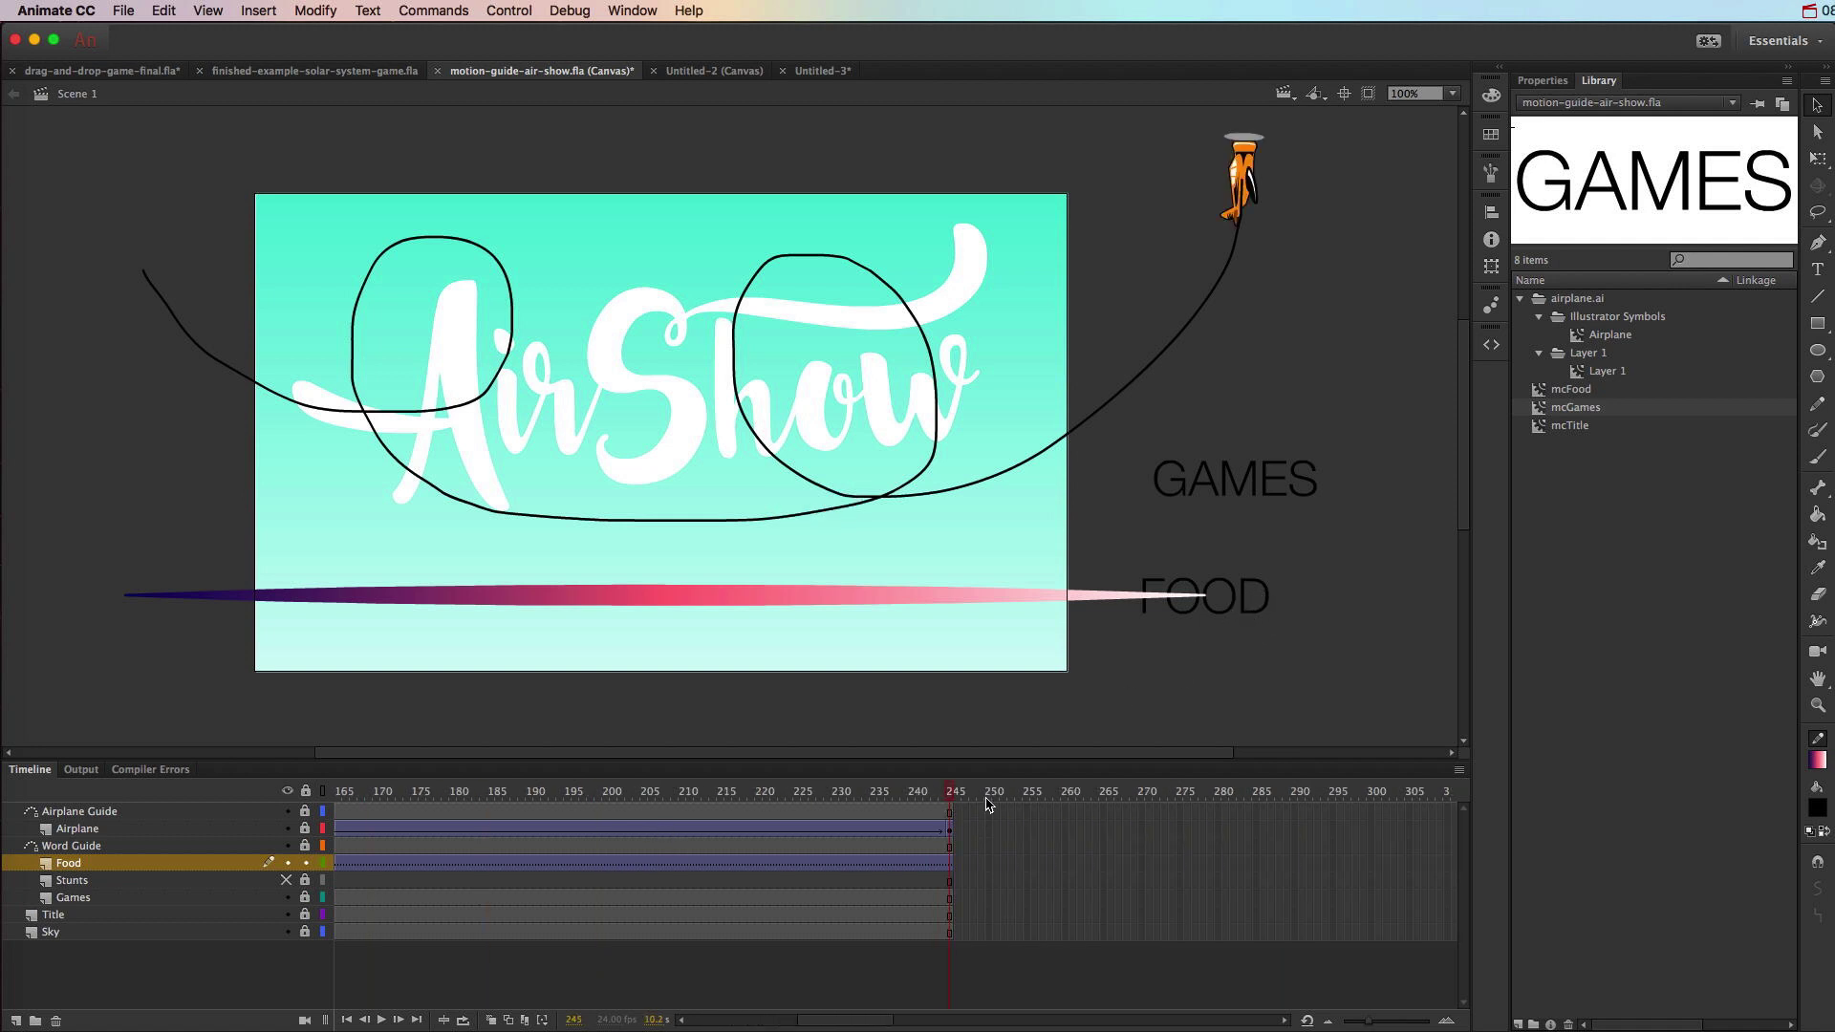
left_click_drag(1208, 604, 134, 605)
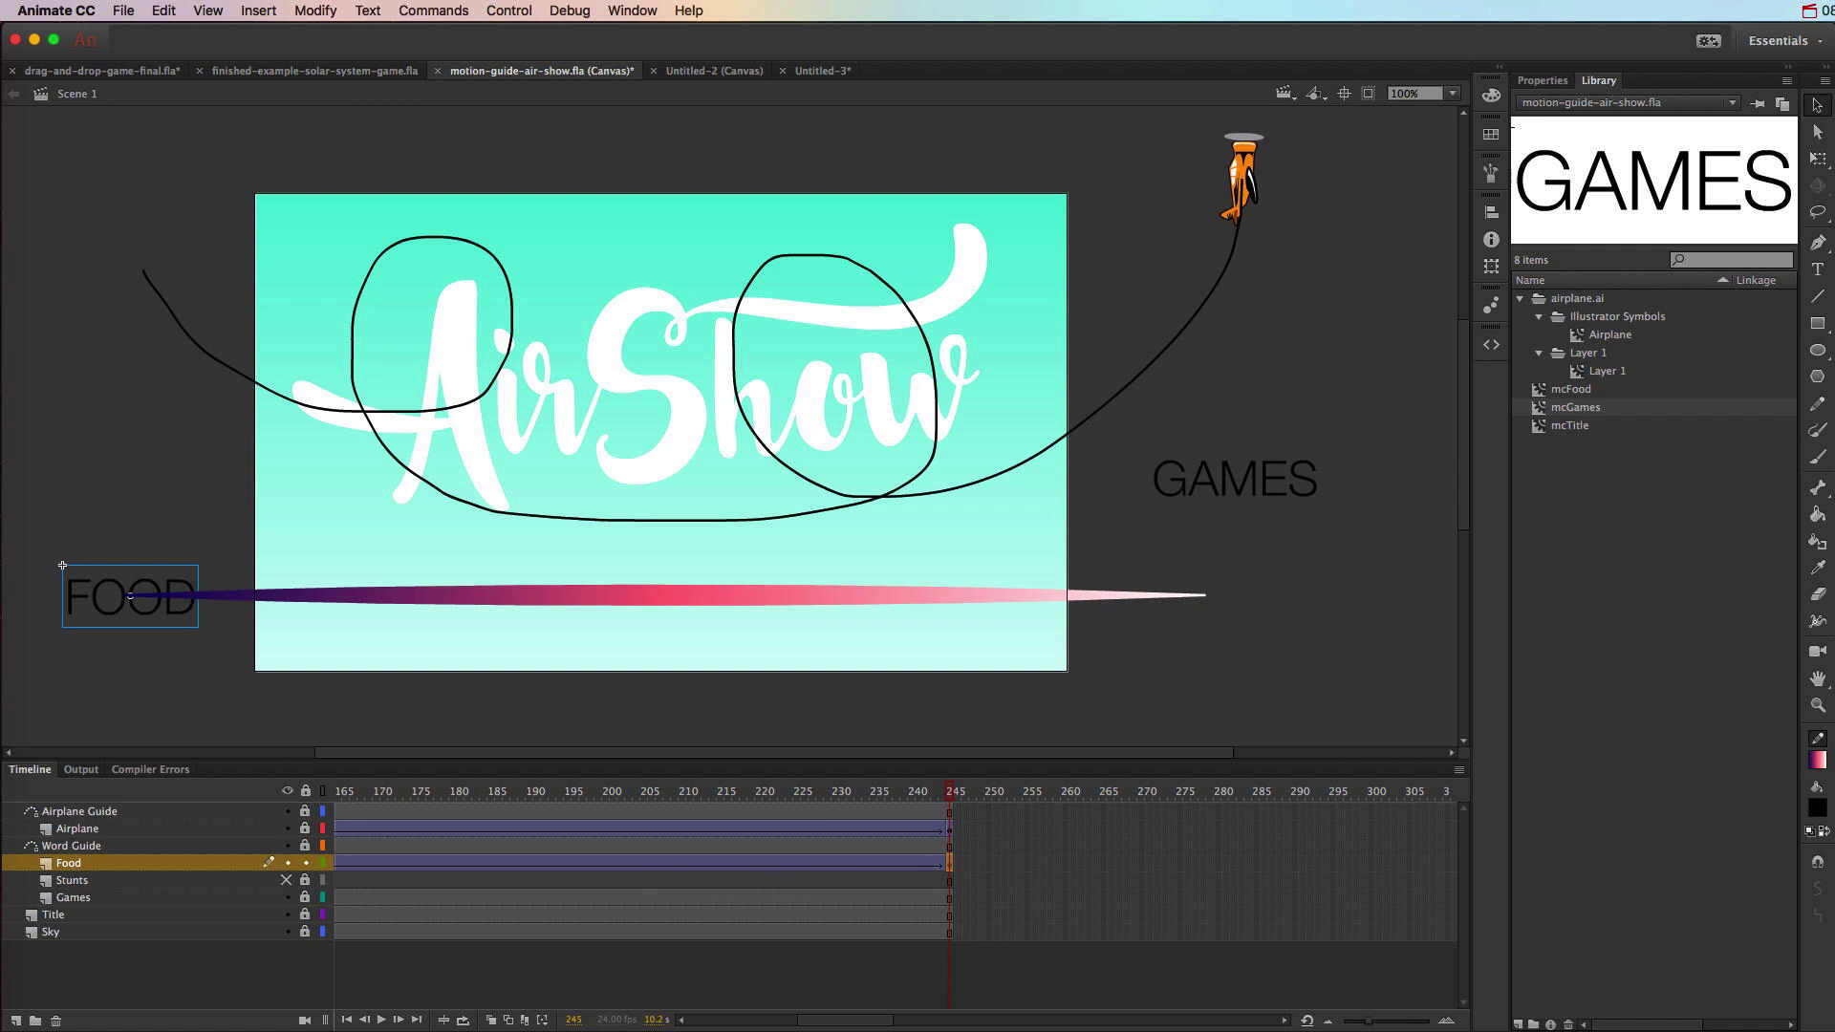
left_click_drag(950, 792, 436, 833)
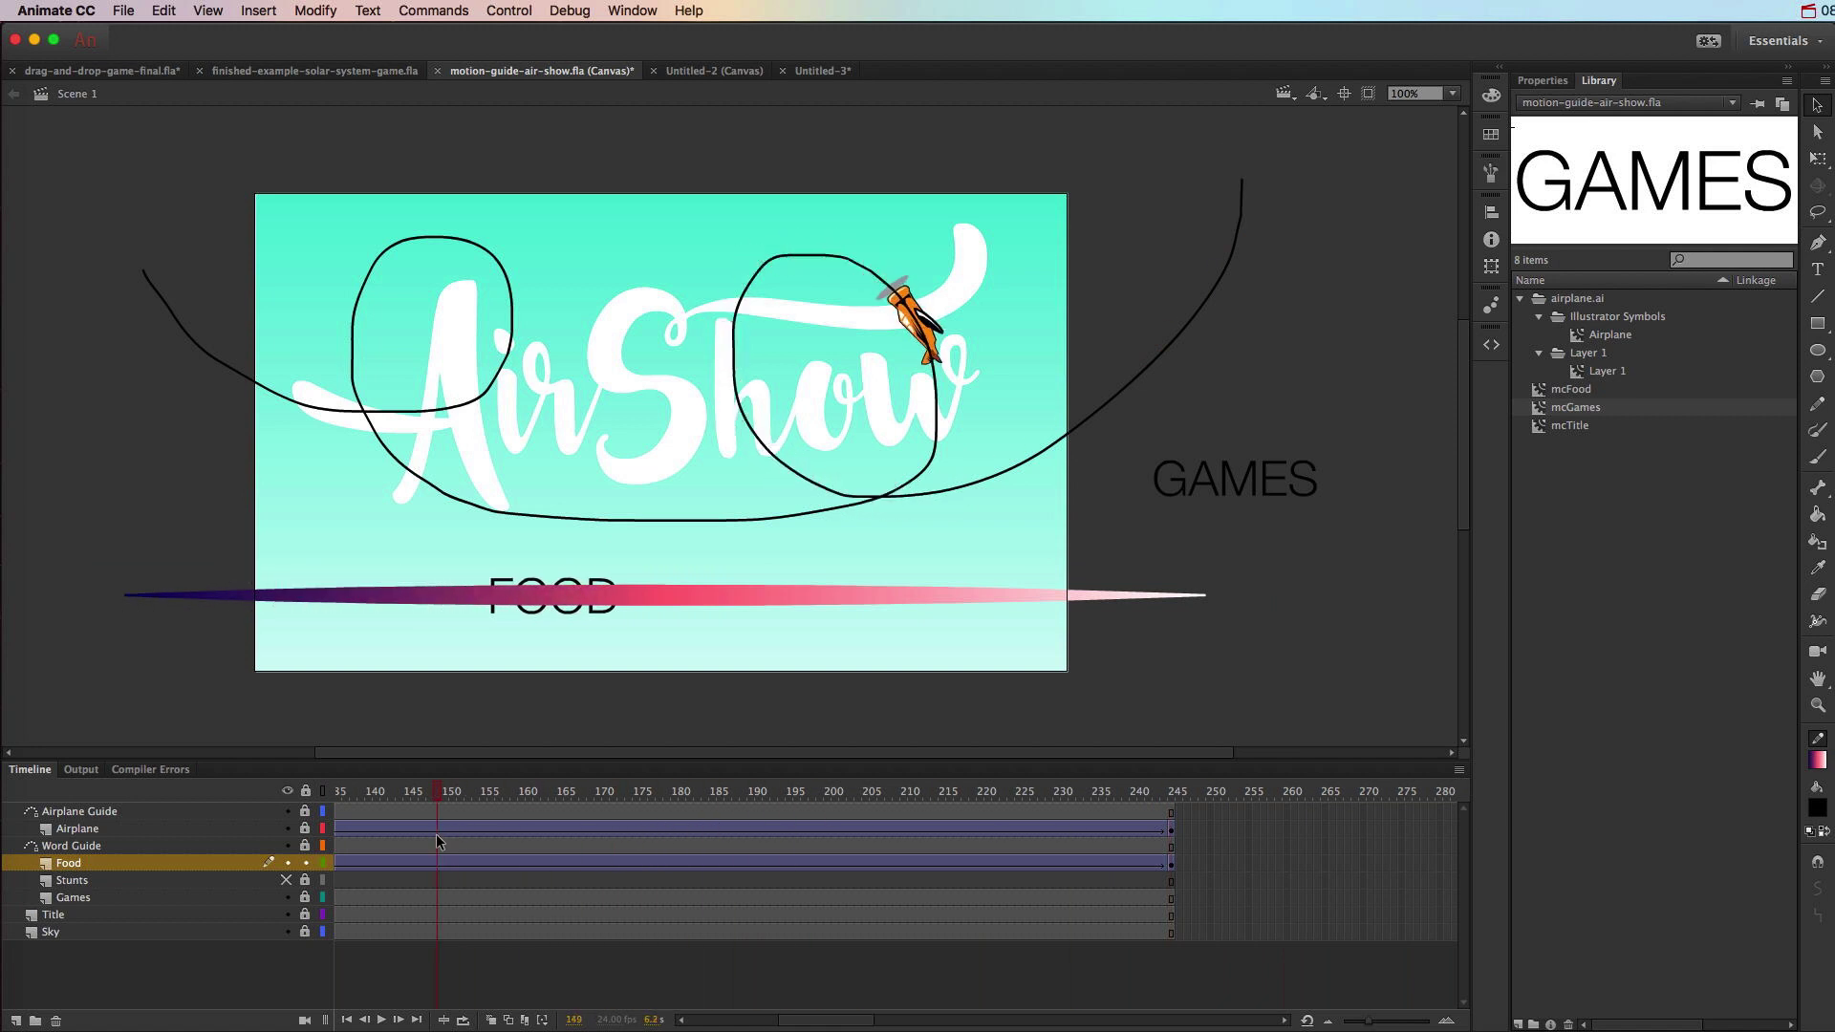
- Enable Color Along Path for the Food tween, hide the Word Guide layer and scrub through the color change
left_click(508, 860)
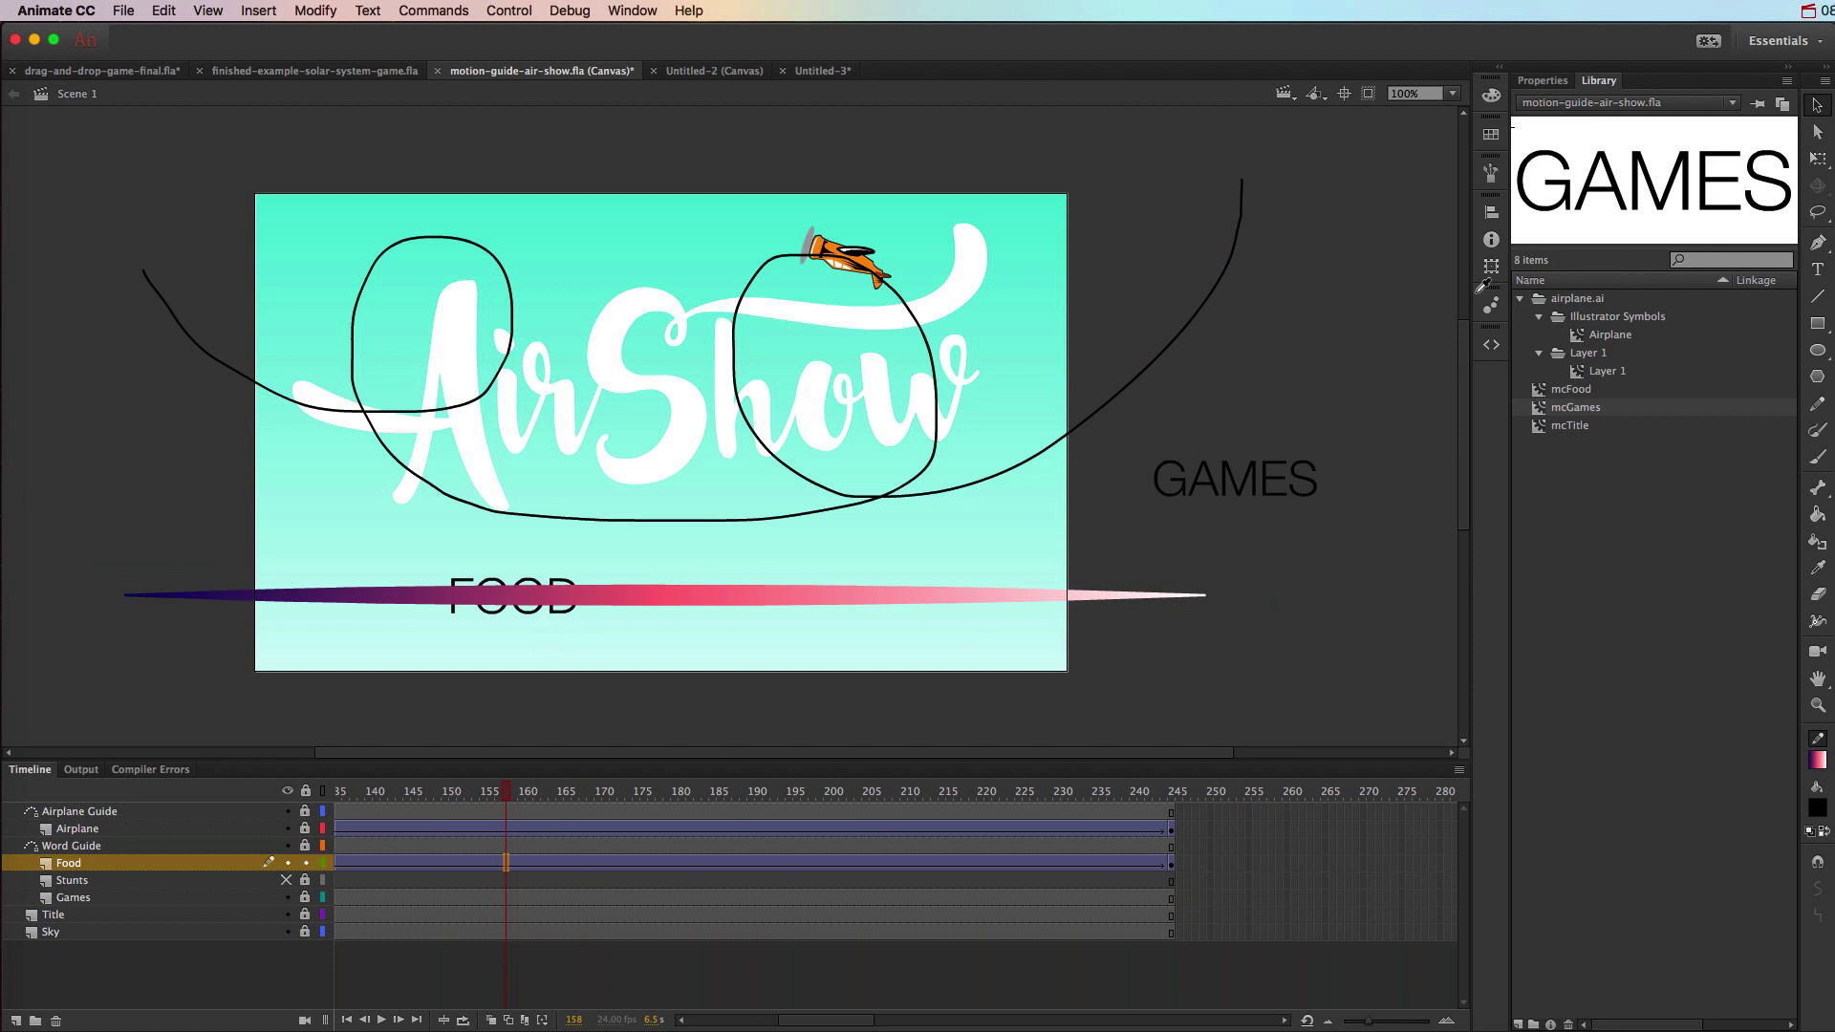
left_click(1552, 84)
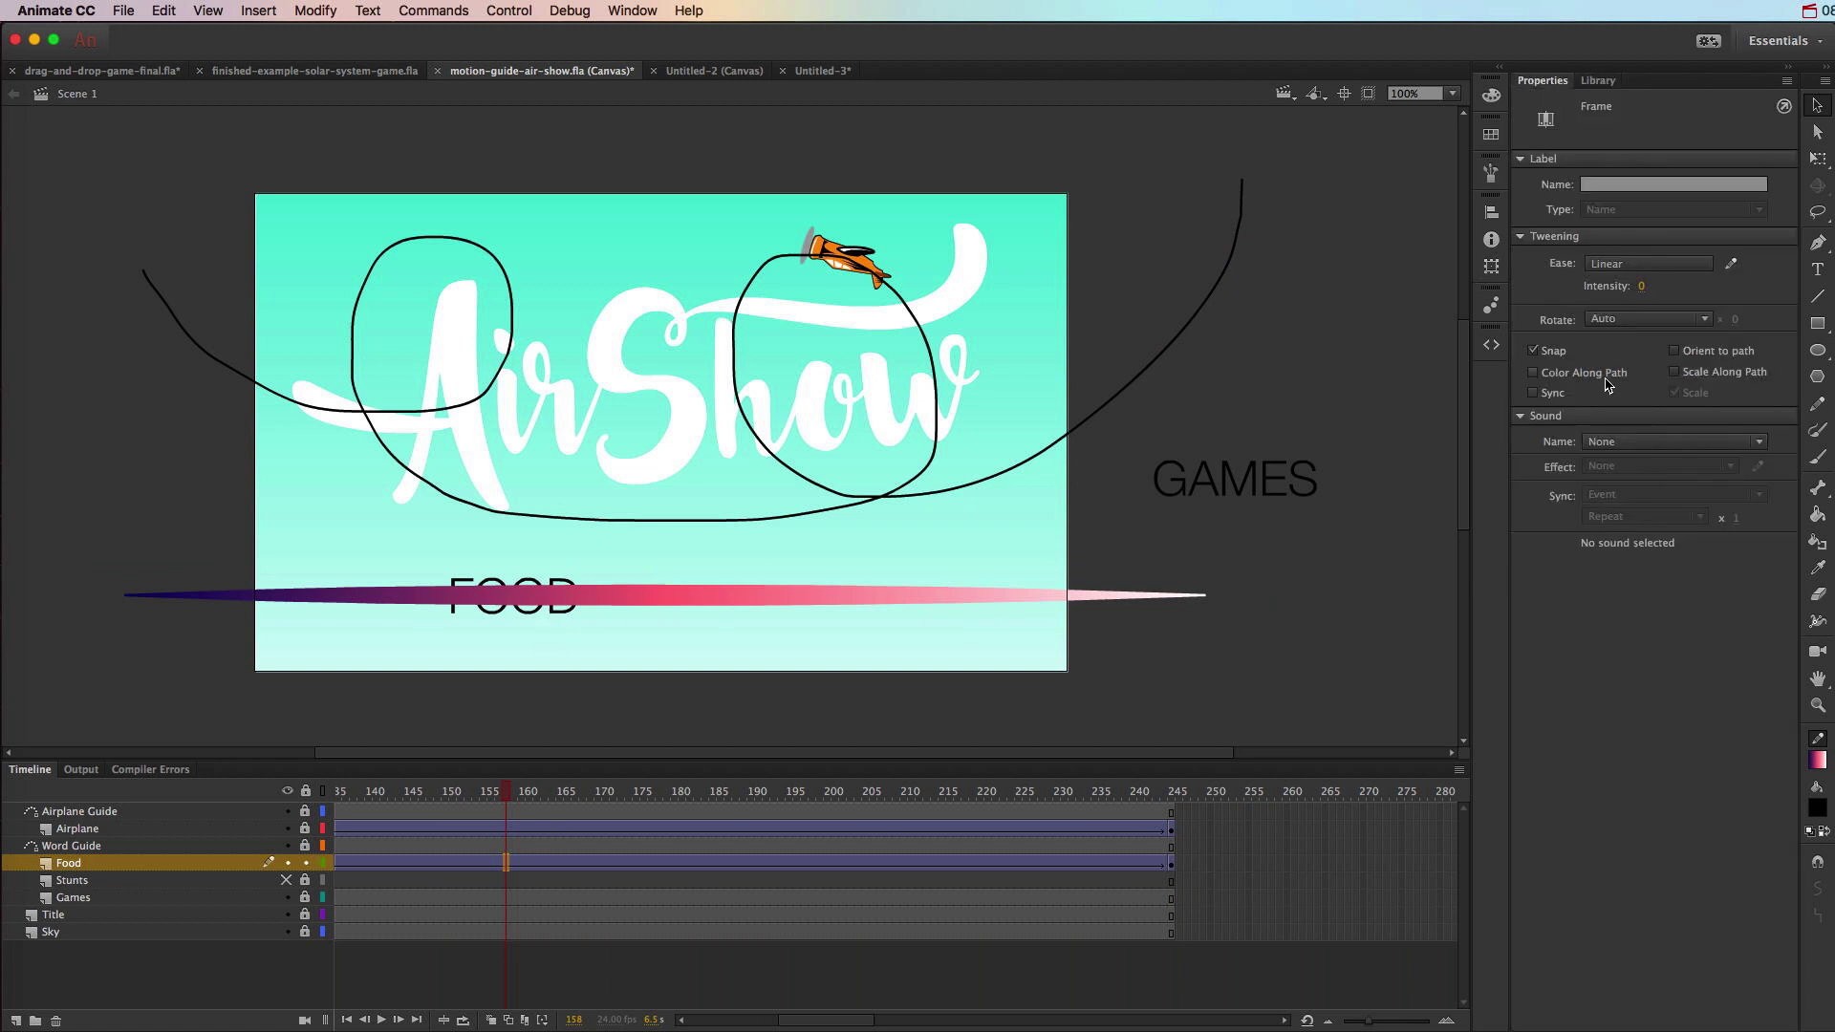
left_click(1607, 373)
left_click(287, 847)
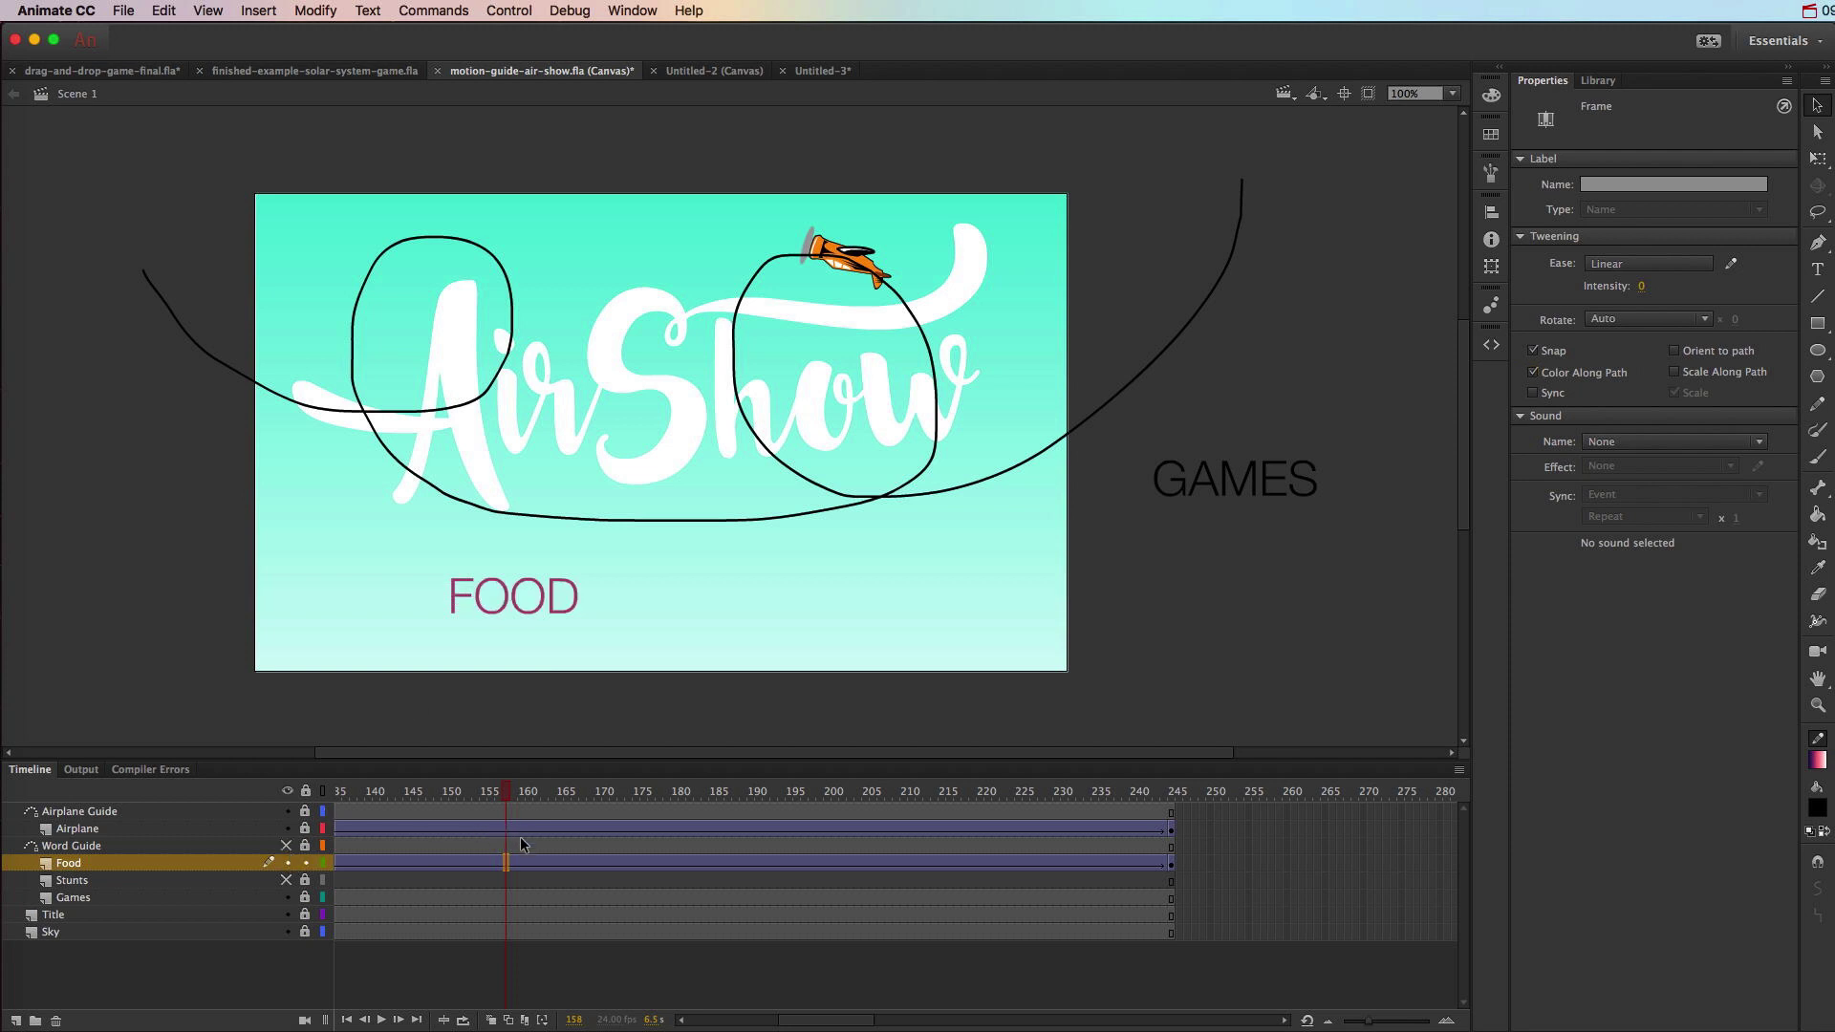
scroll(522, 835, "left", 3)
scroll(738, 806, "left", 3)
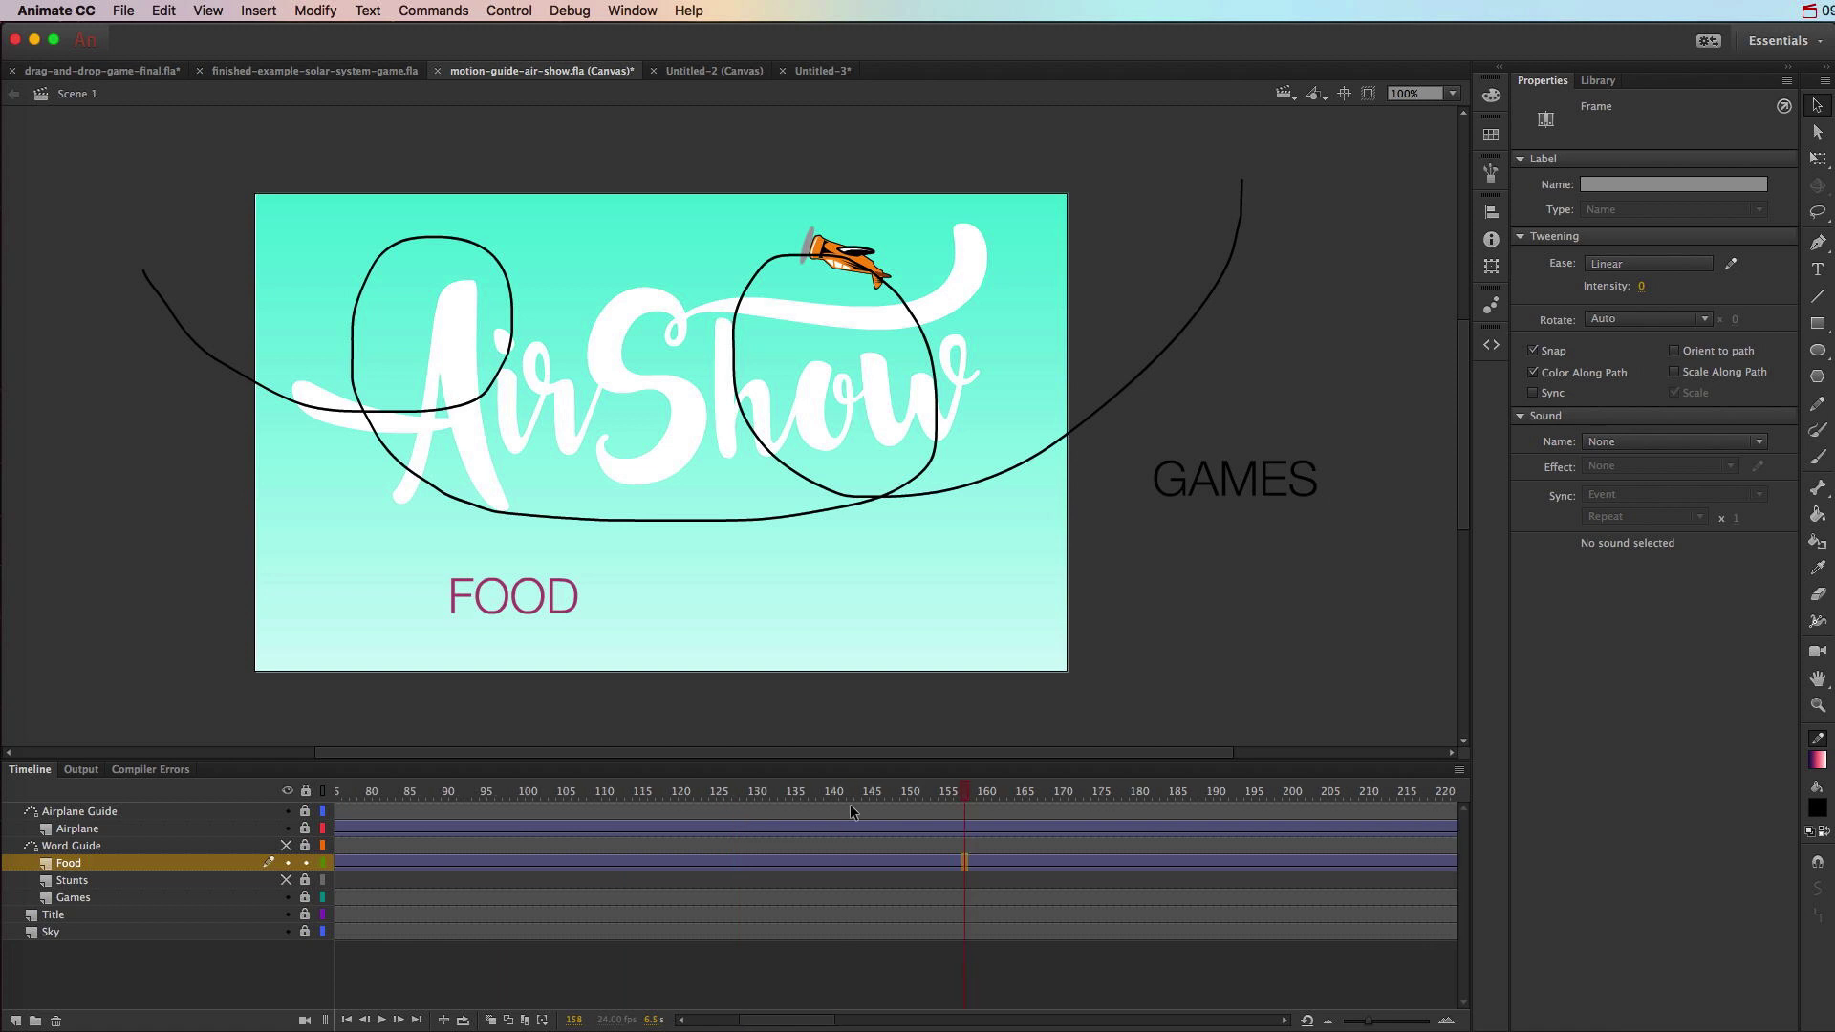
left_click_drag(951, 801, 1248, 827)
- Enable Scale Along Path for the Food tween and scrub back toward the middle of the animation
left_click(1219, 863)
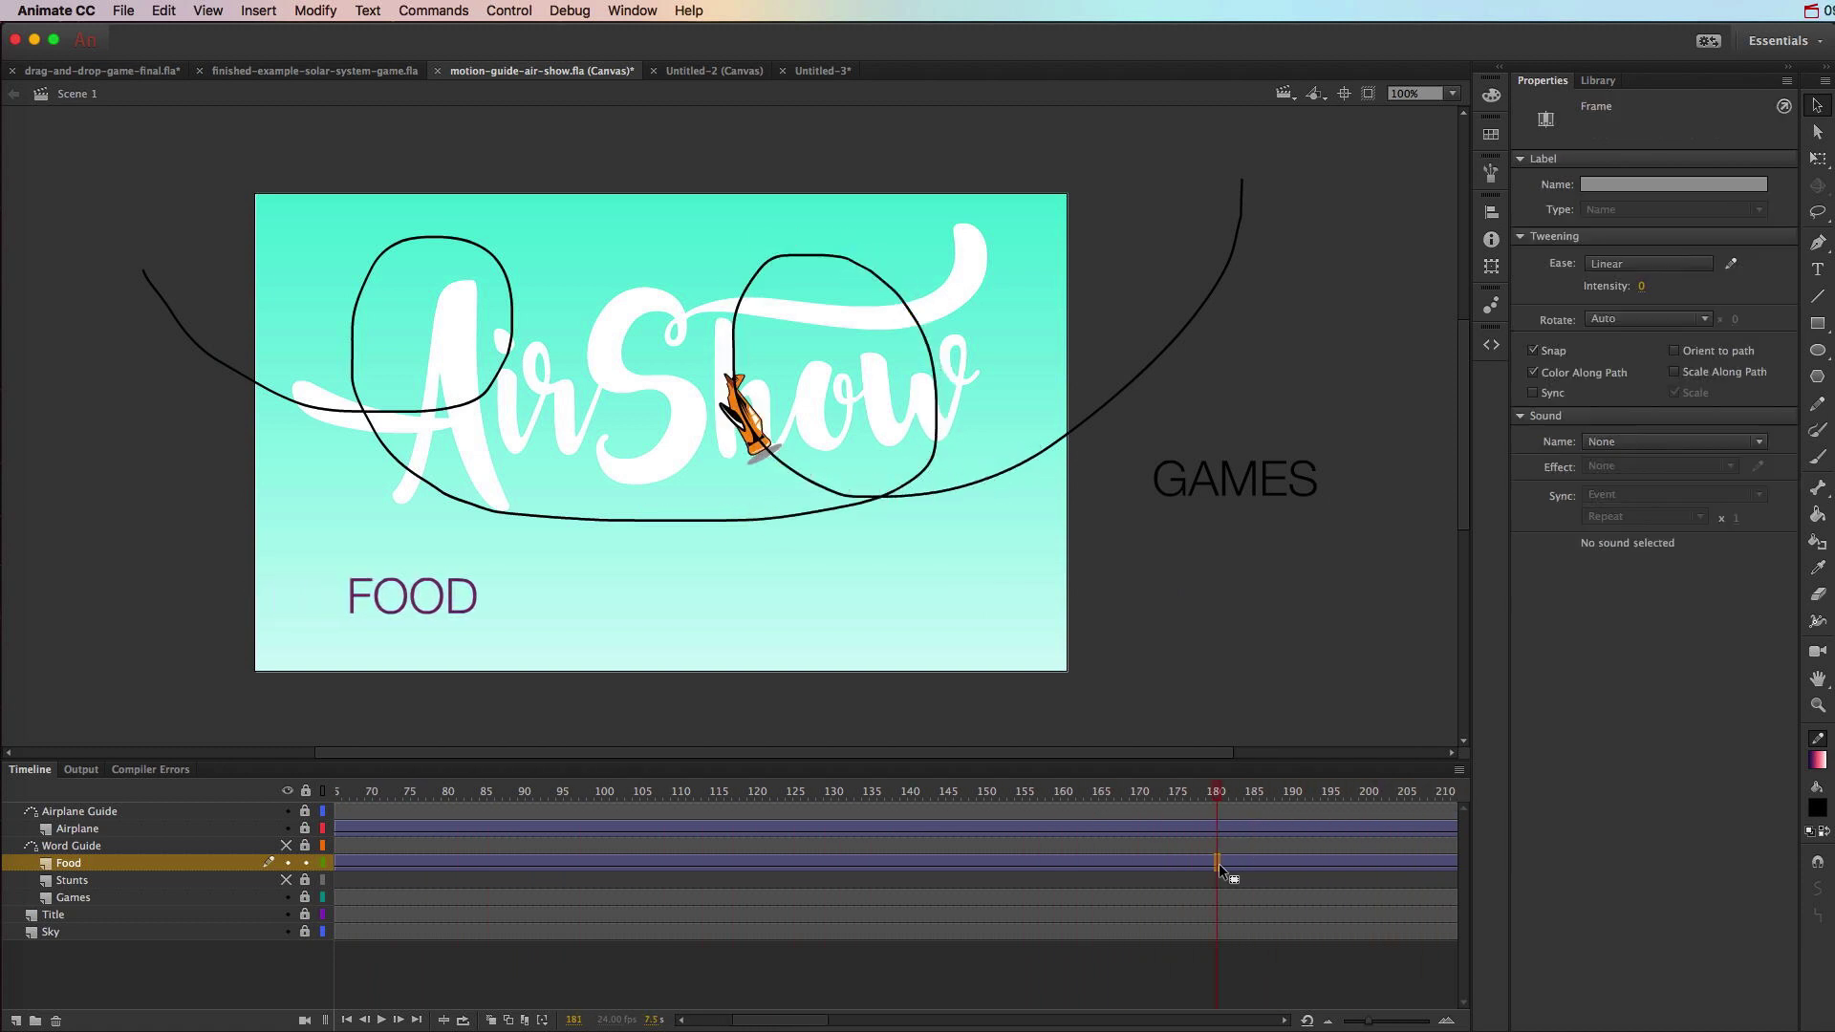
left_click(1718, 373)
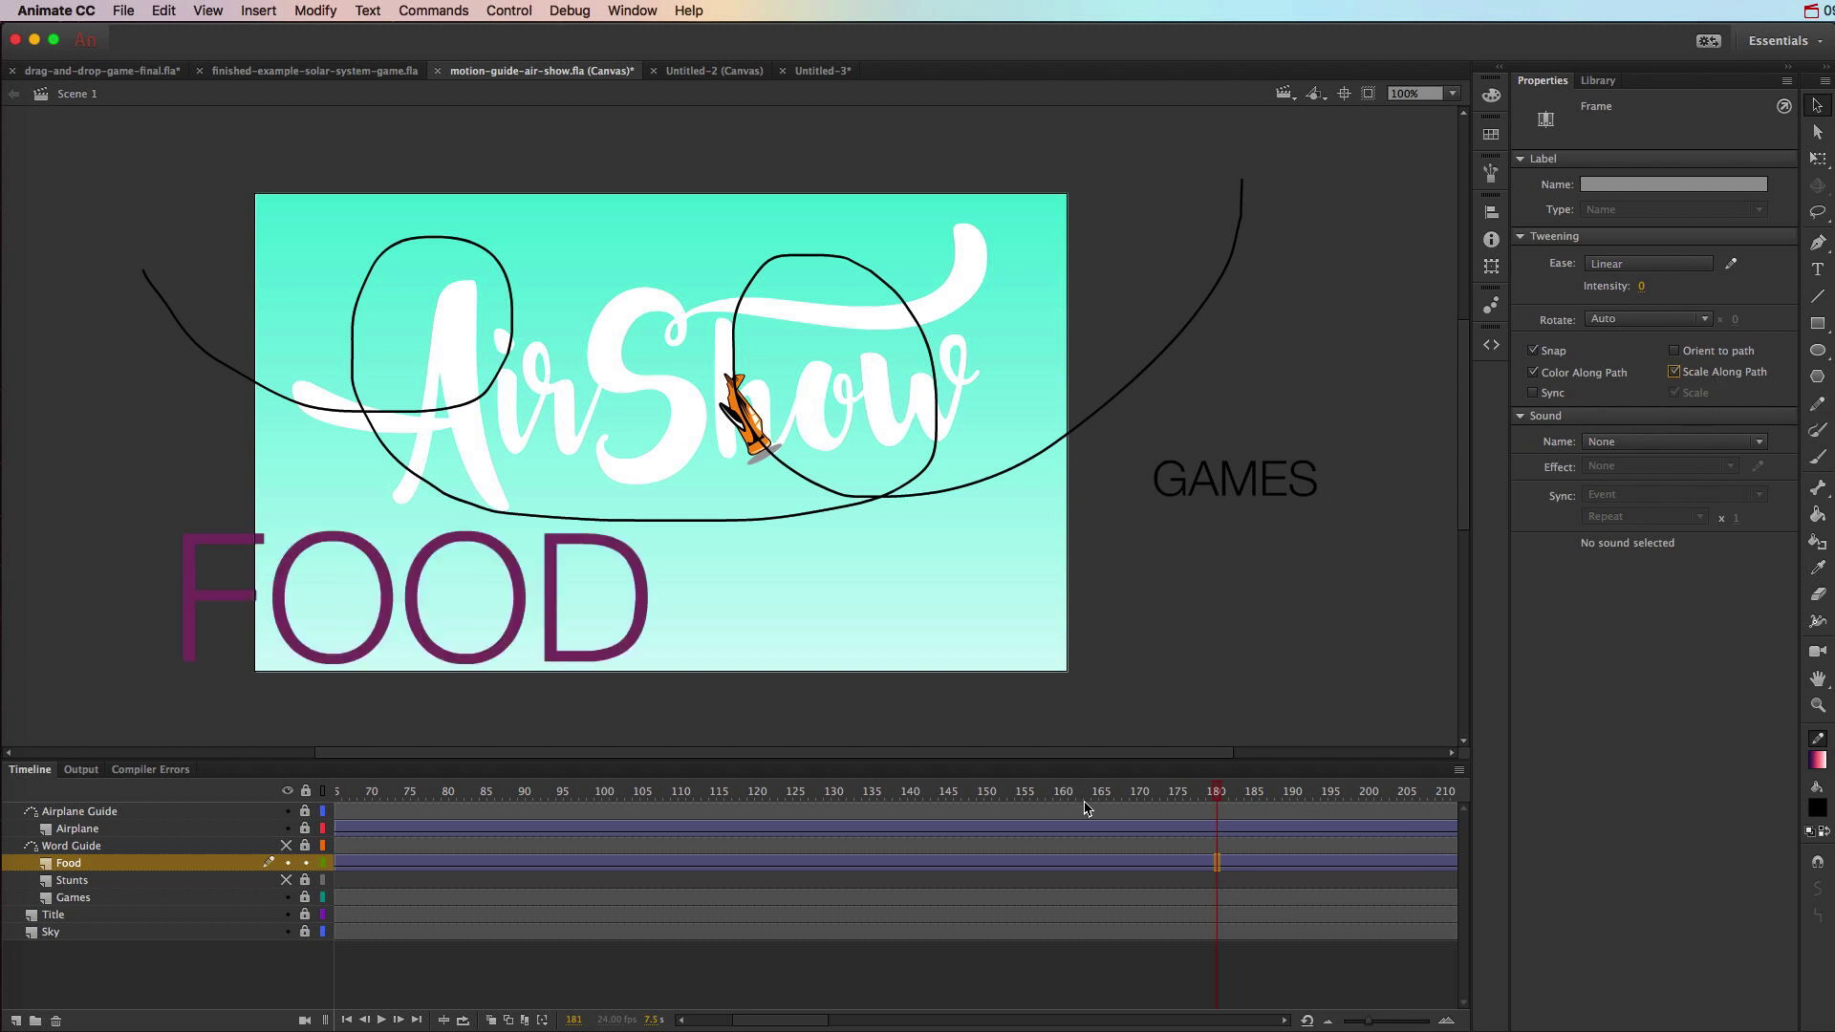
scroll(1086, 807, "right", 5)
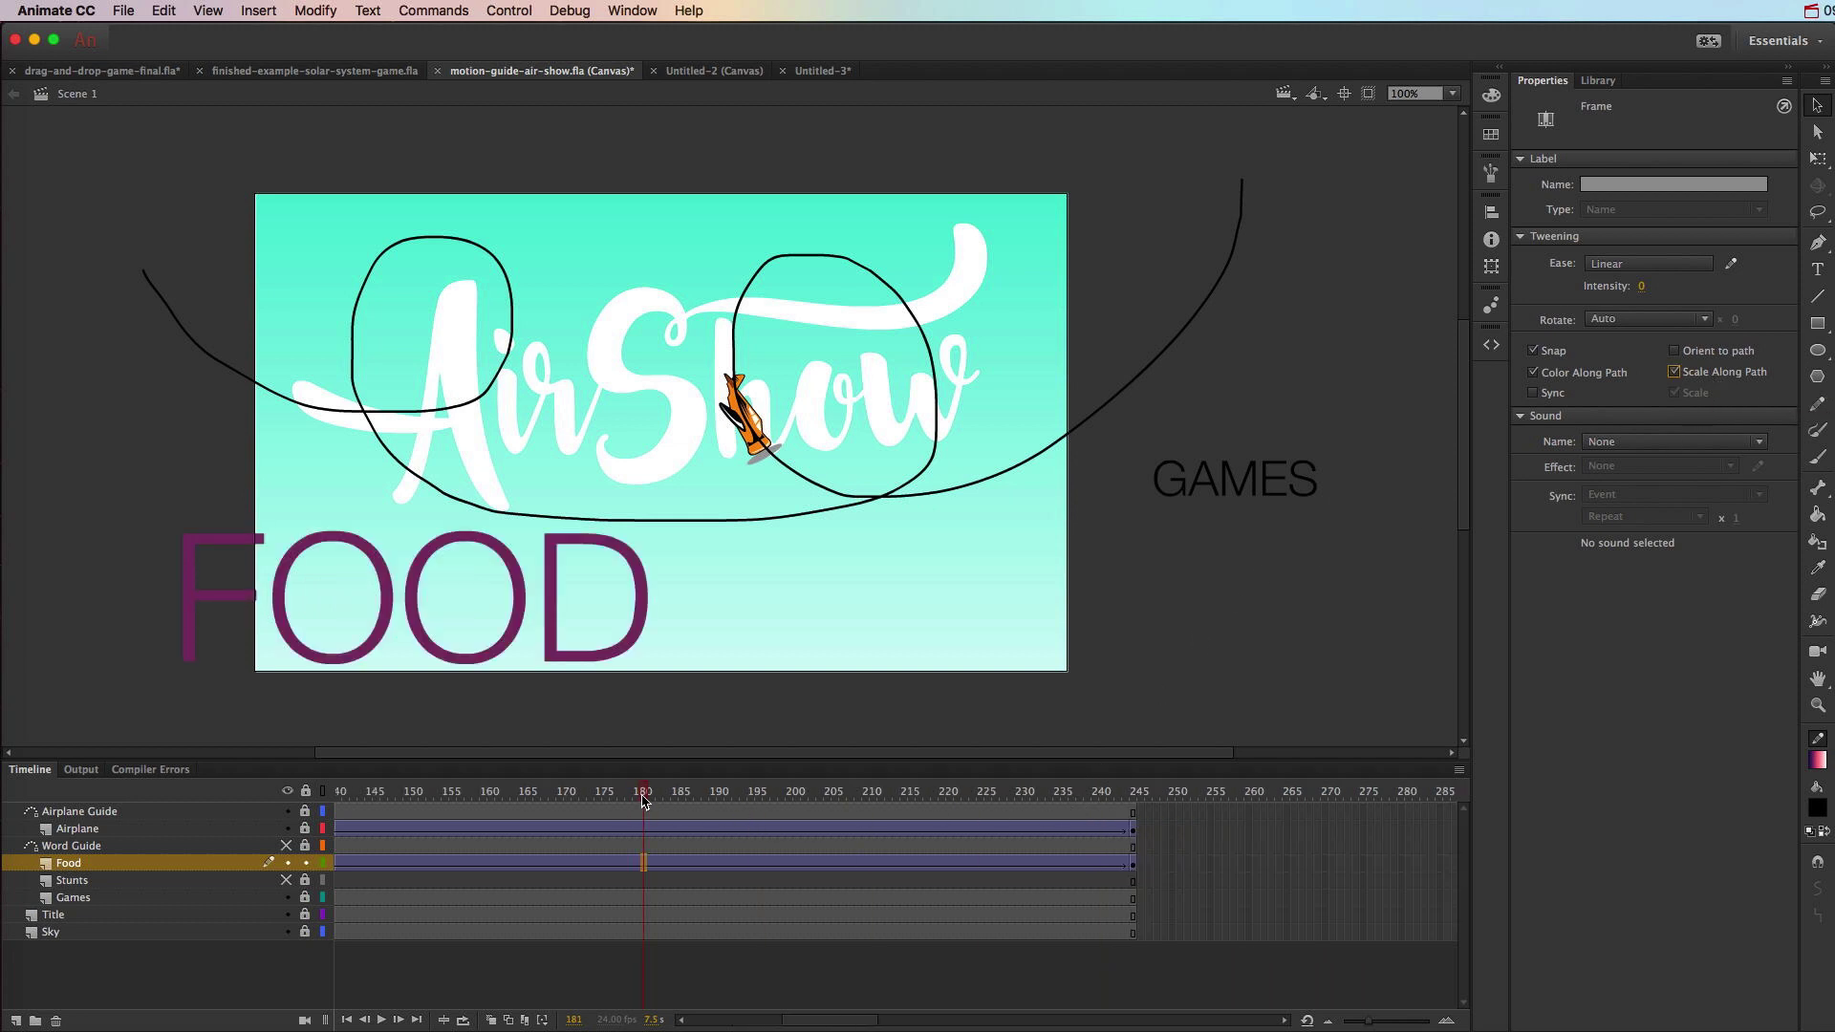
left_click_drag(613, 799, 399, 837)
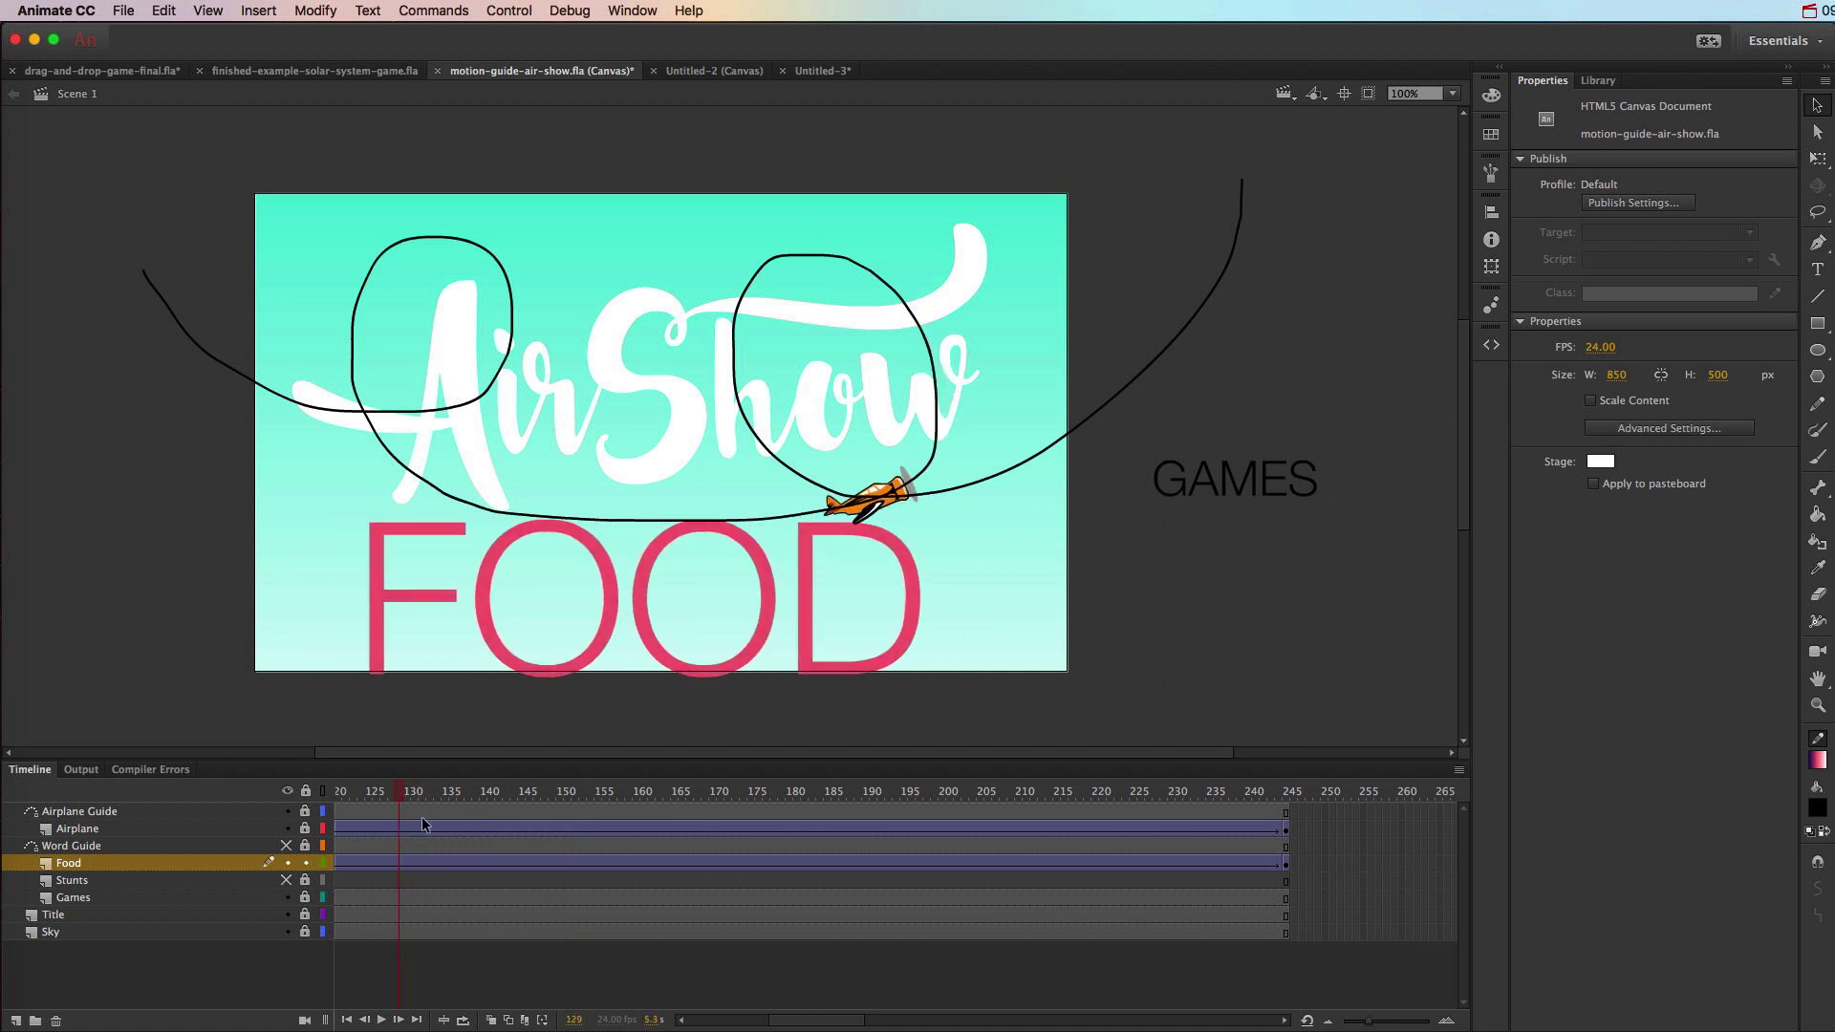
- Show the Word Guide layer, set FOOD's width to 83 at frame 1 and recenter it on the guide's right end
left_click(286, 844)
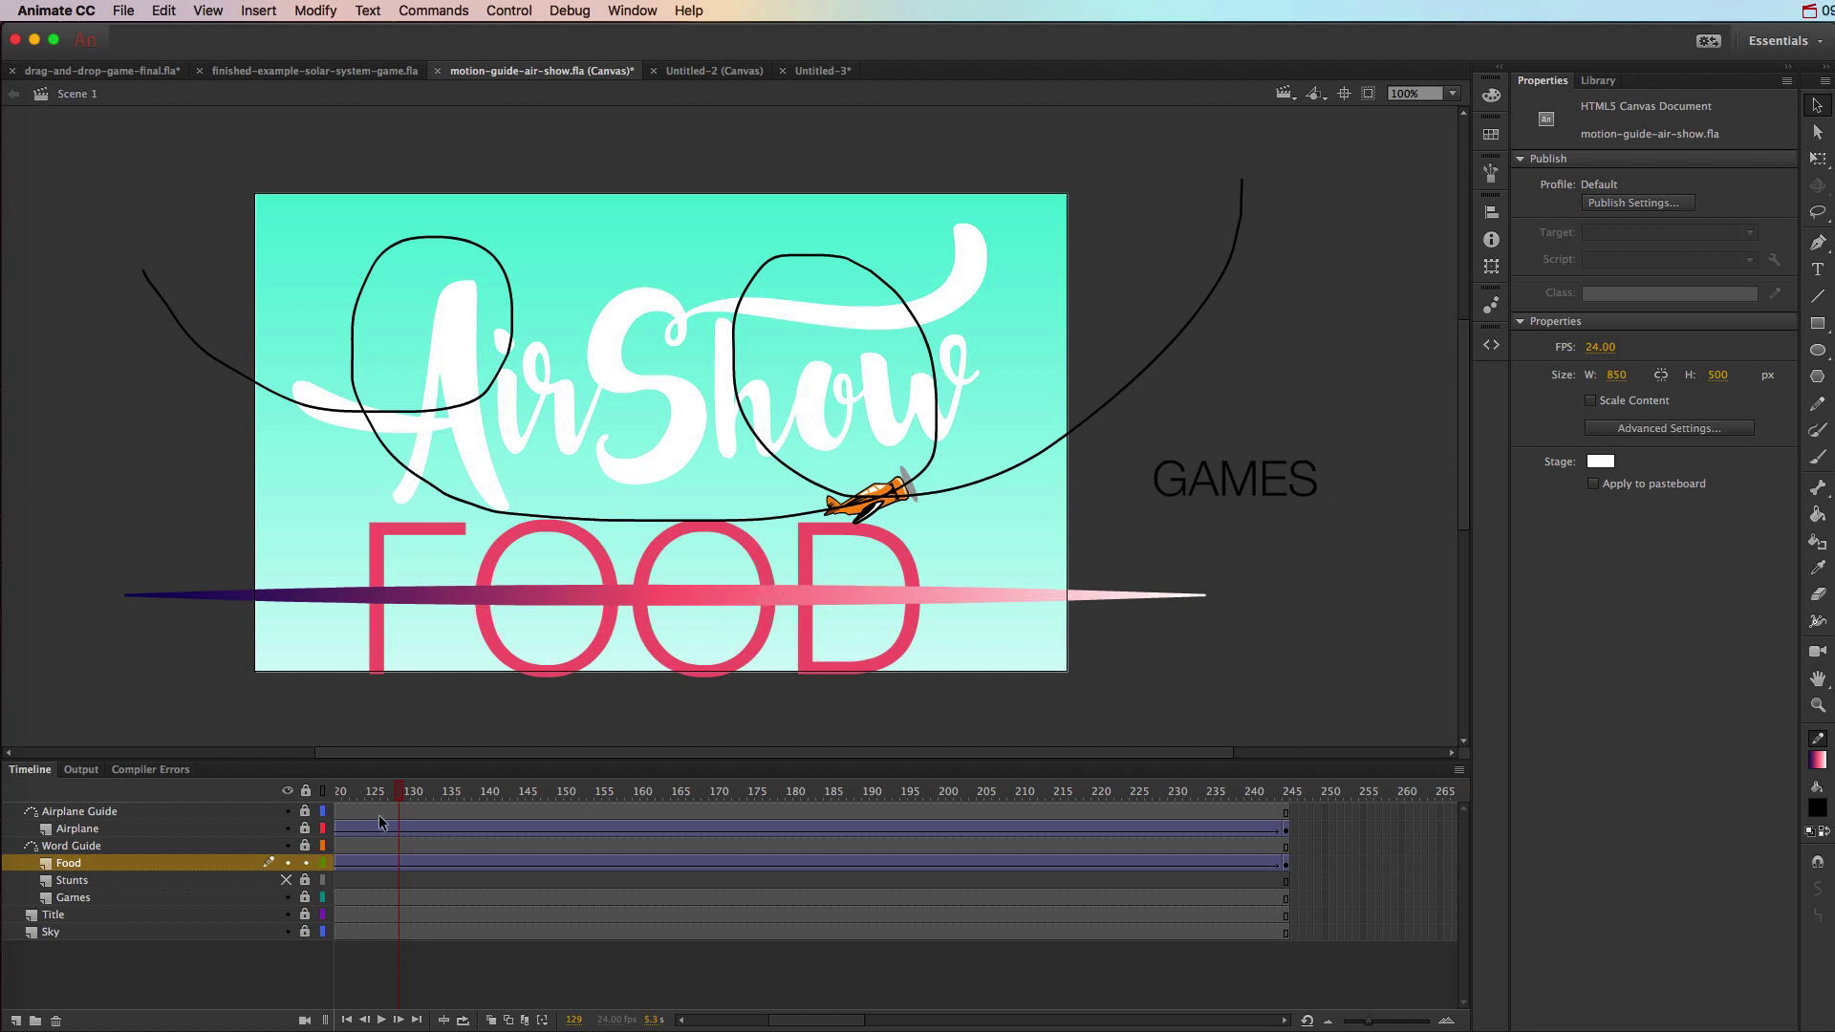
left_click_drag(399, 801, 115, 813)
left_click(1175, 567)
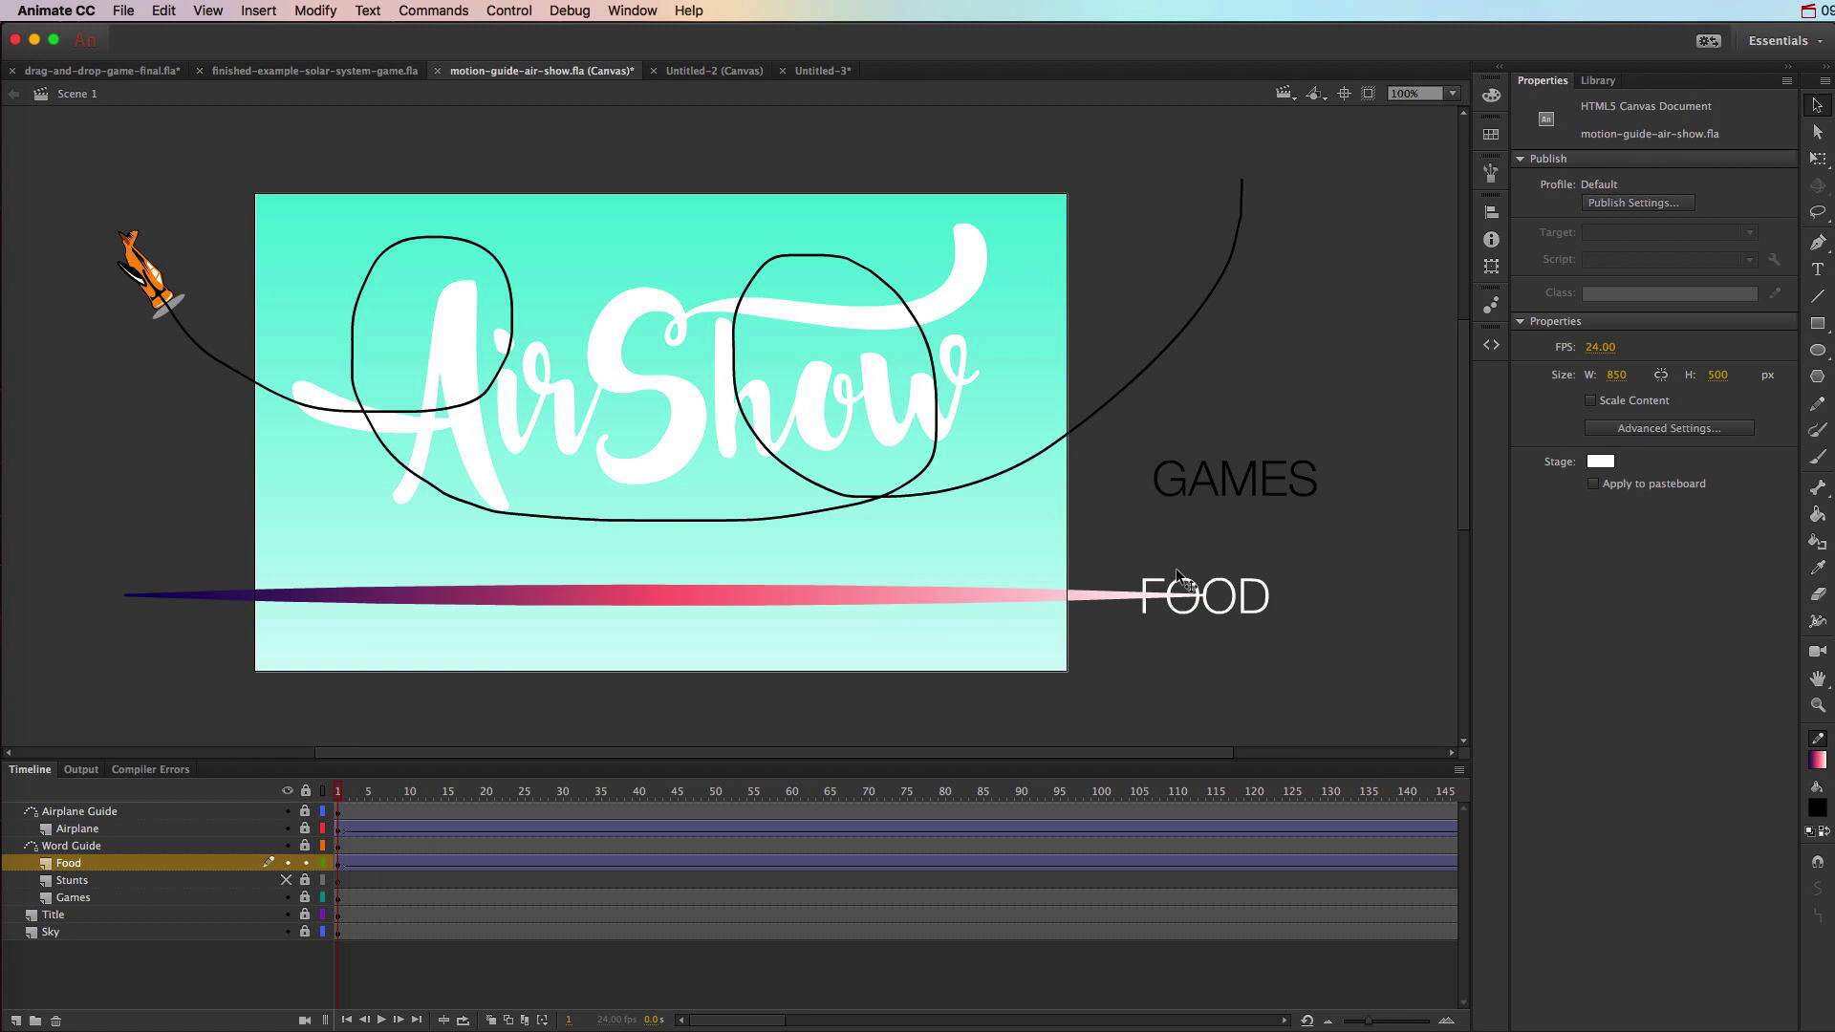
left_click(1220, 590)
left_click_drag(1611, 247, 1539, 258)
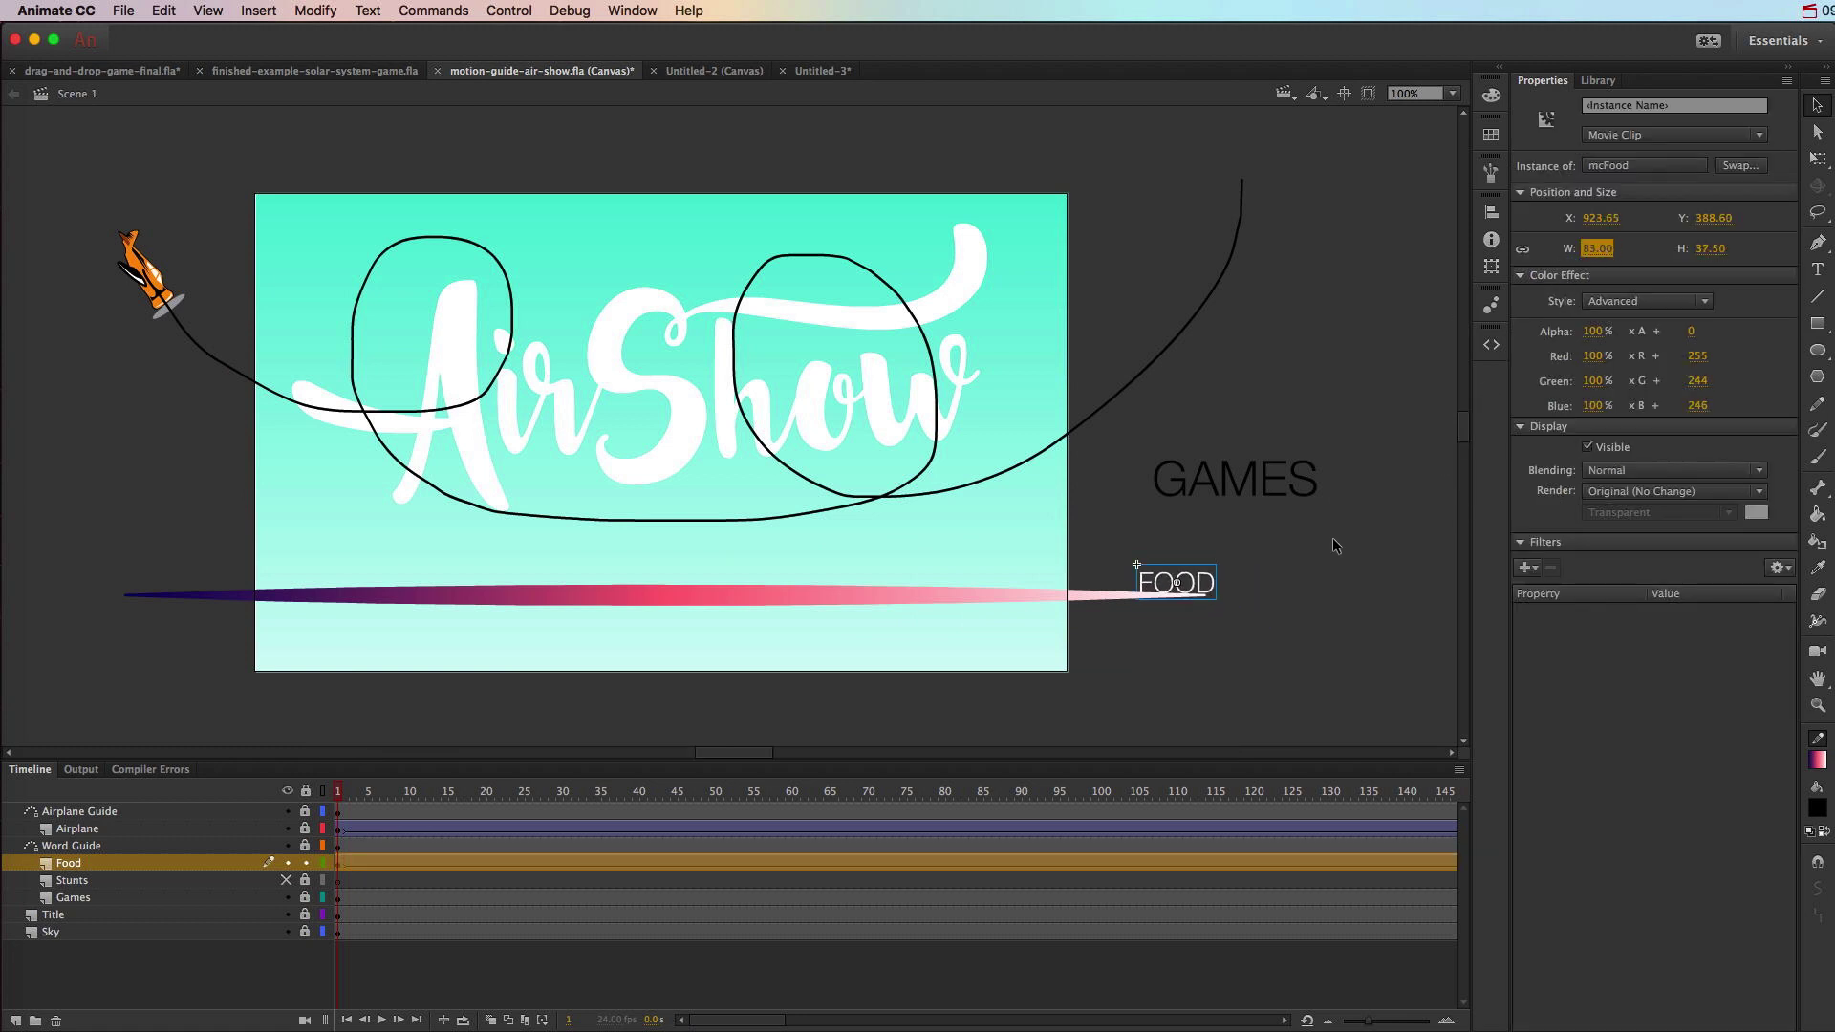
left_click_drag(1202, 581, 1232, 603)
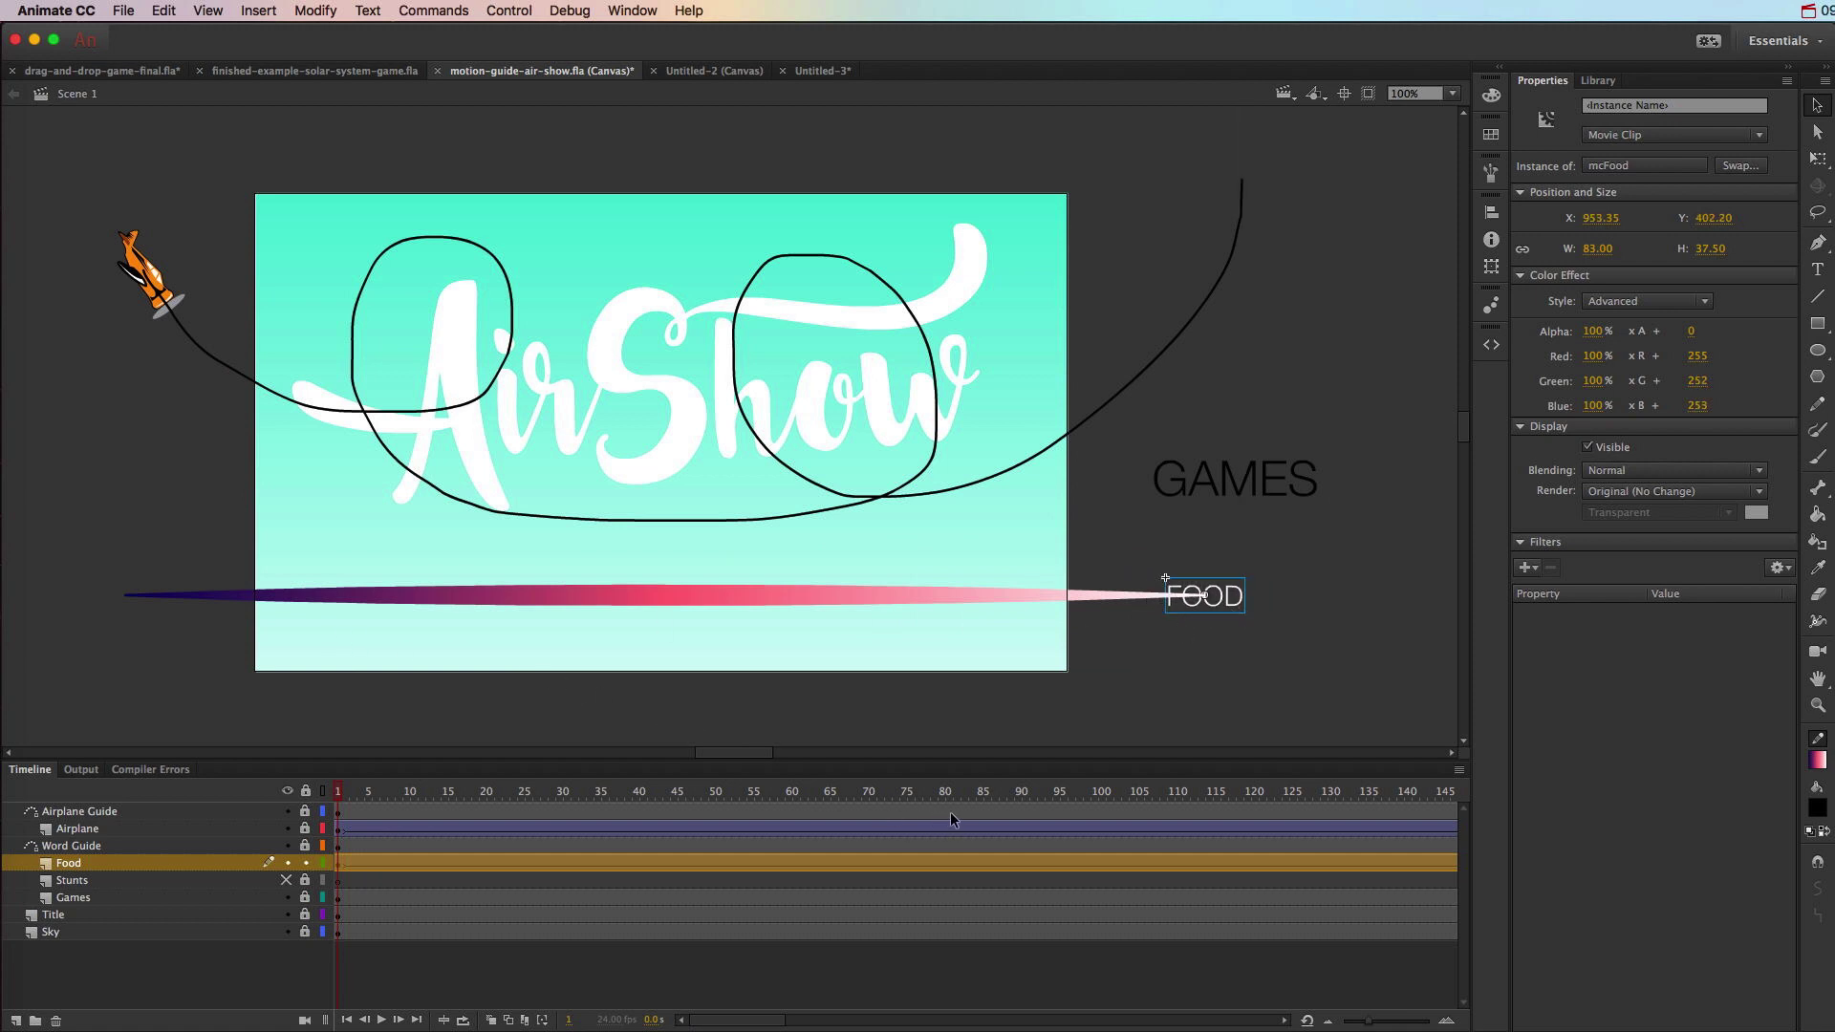
- Set FOOD's width to 75 at frame 245 and recenter it on the guide's left end
scroll(957, 812, "right", 10)
left_click(1064, 796)
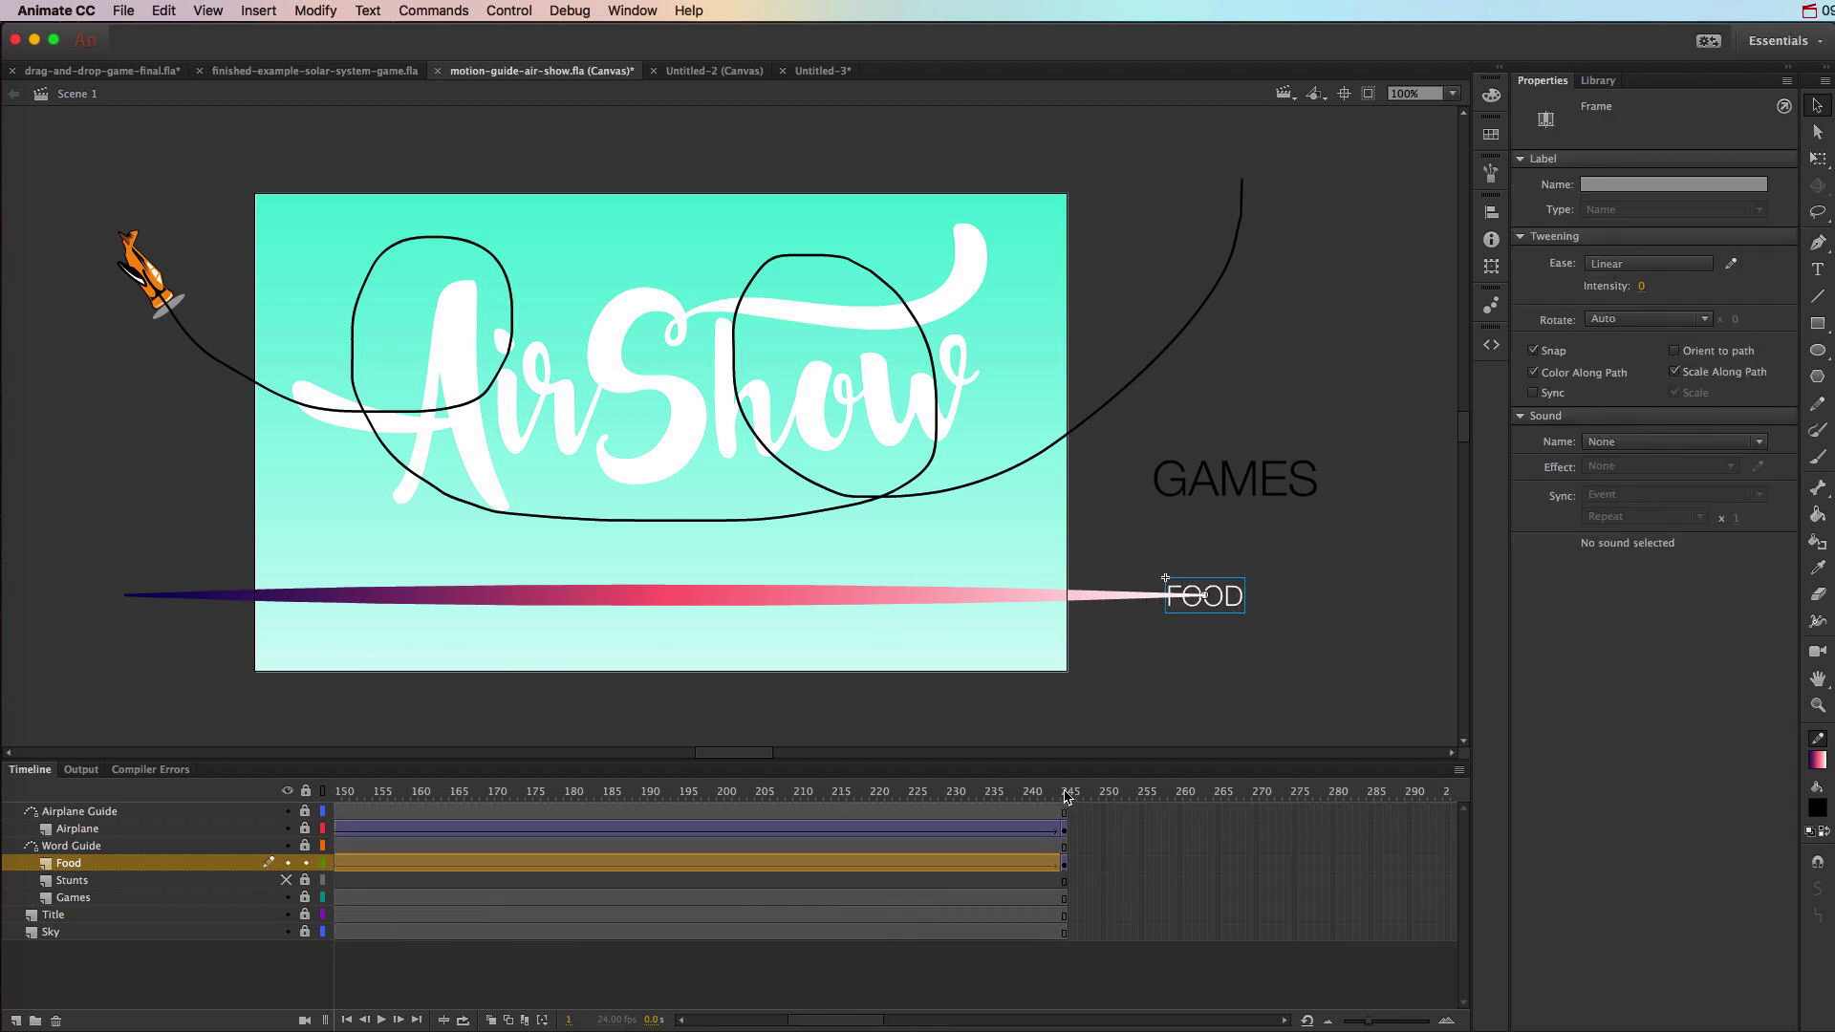
left_click(1067, 796)
left_click(152, 610)
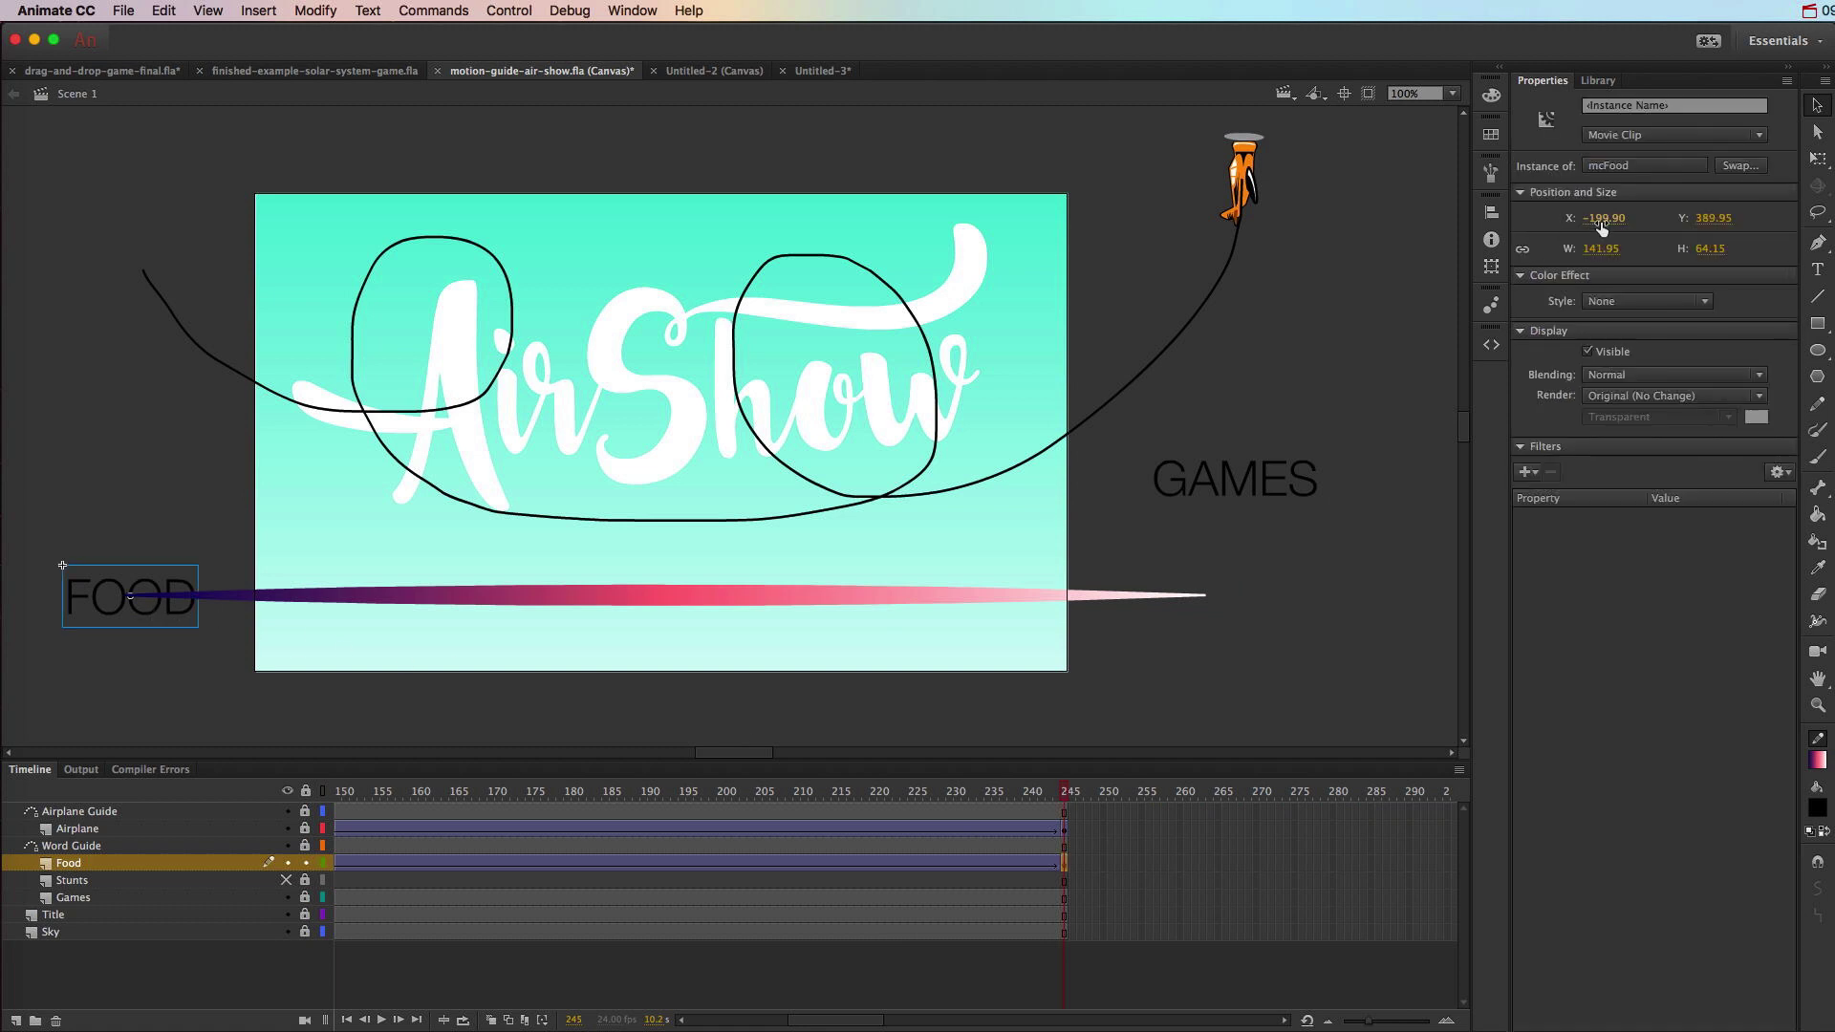
left_click_drag(1597, 248, 1558, 262)
left_click_drag(110, 612, 125, 606)
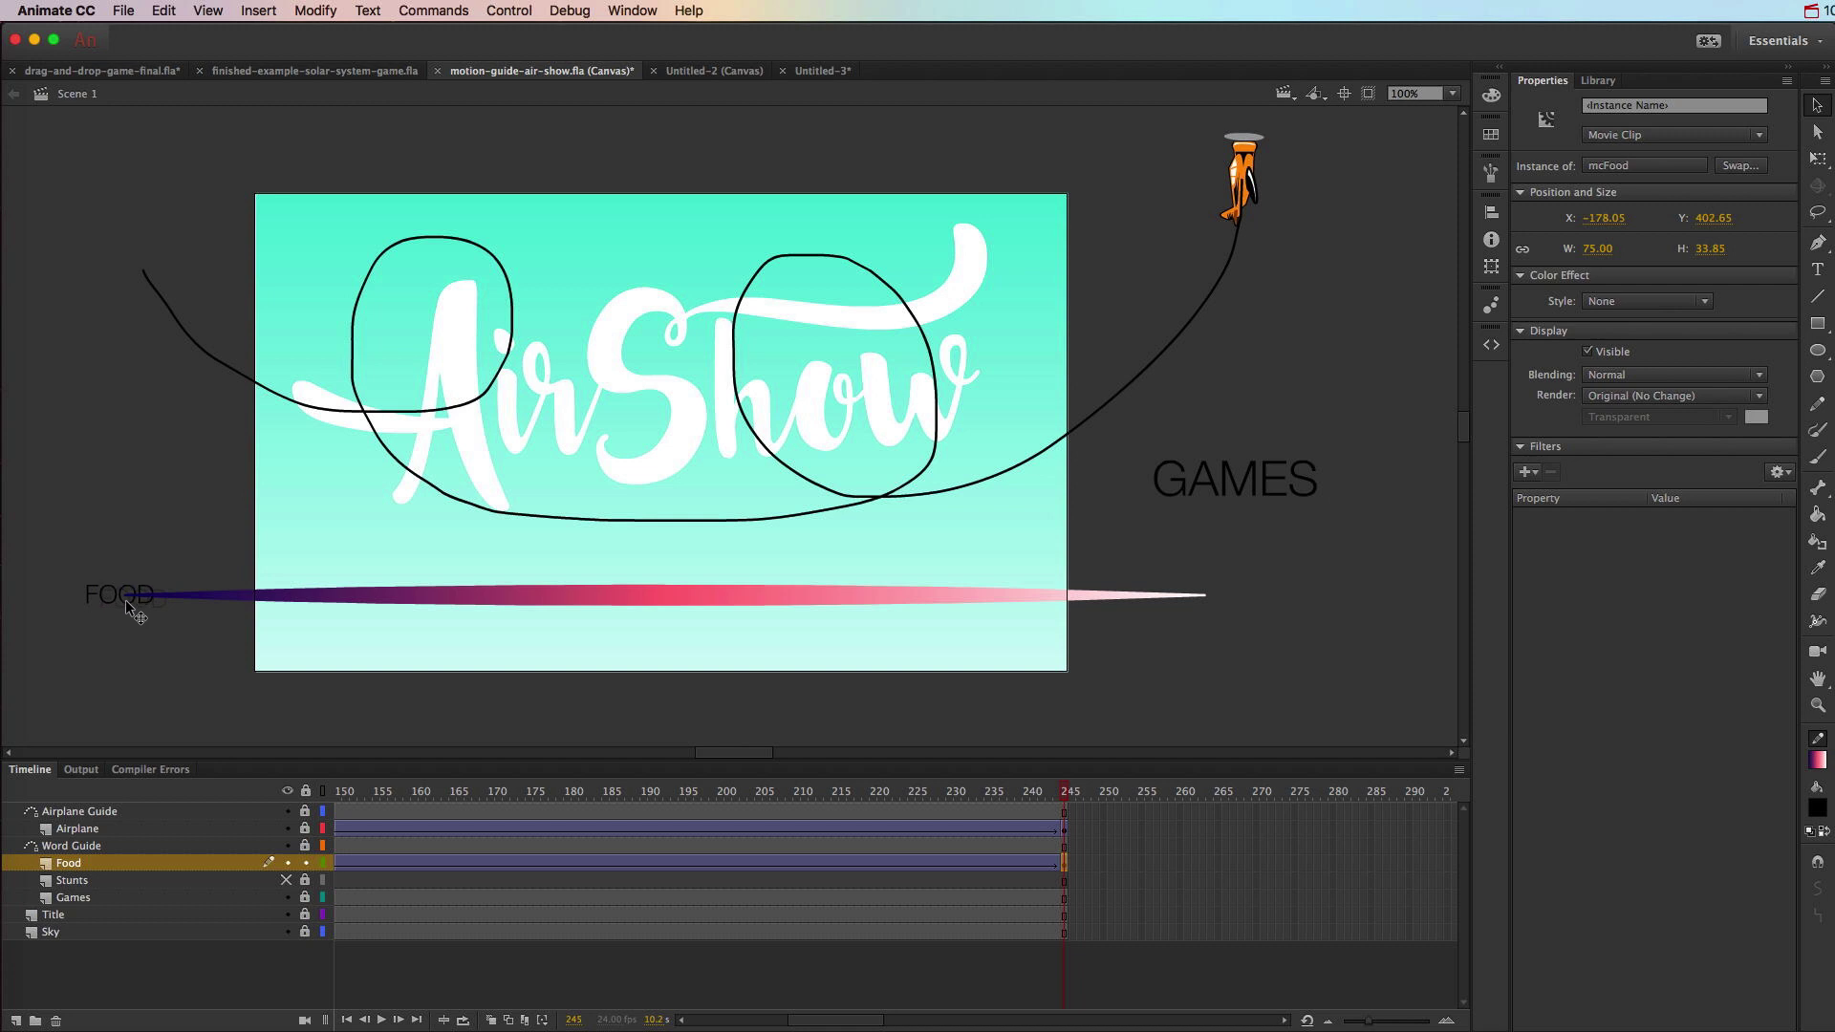
- Scrub through the Food tween to check its size along the guide, including the last frame, and return to frame 1
left_click_drag(1069, 803, 1122, 822)
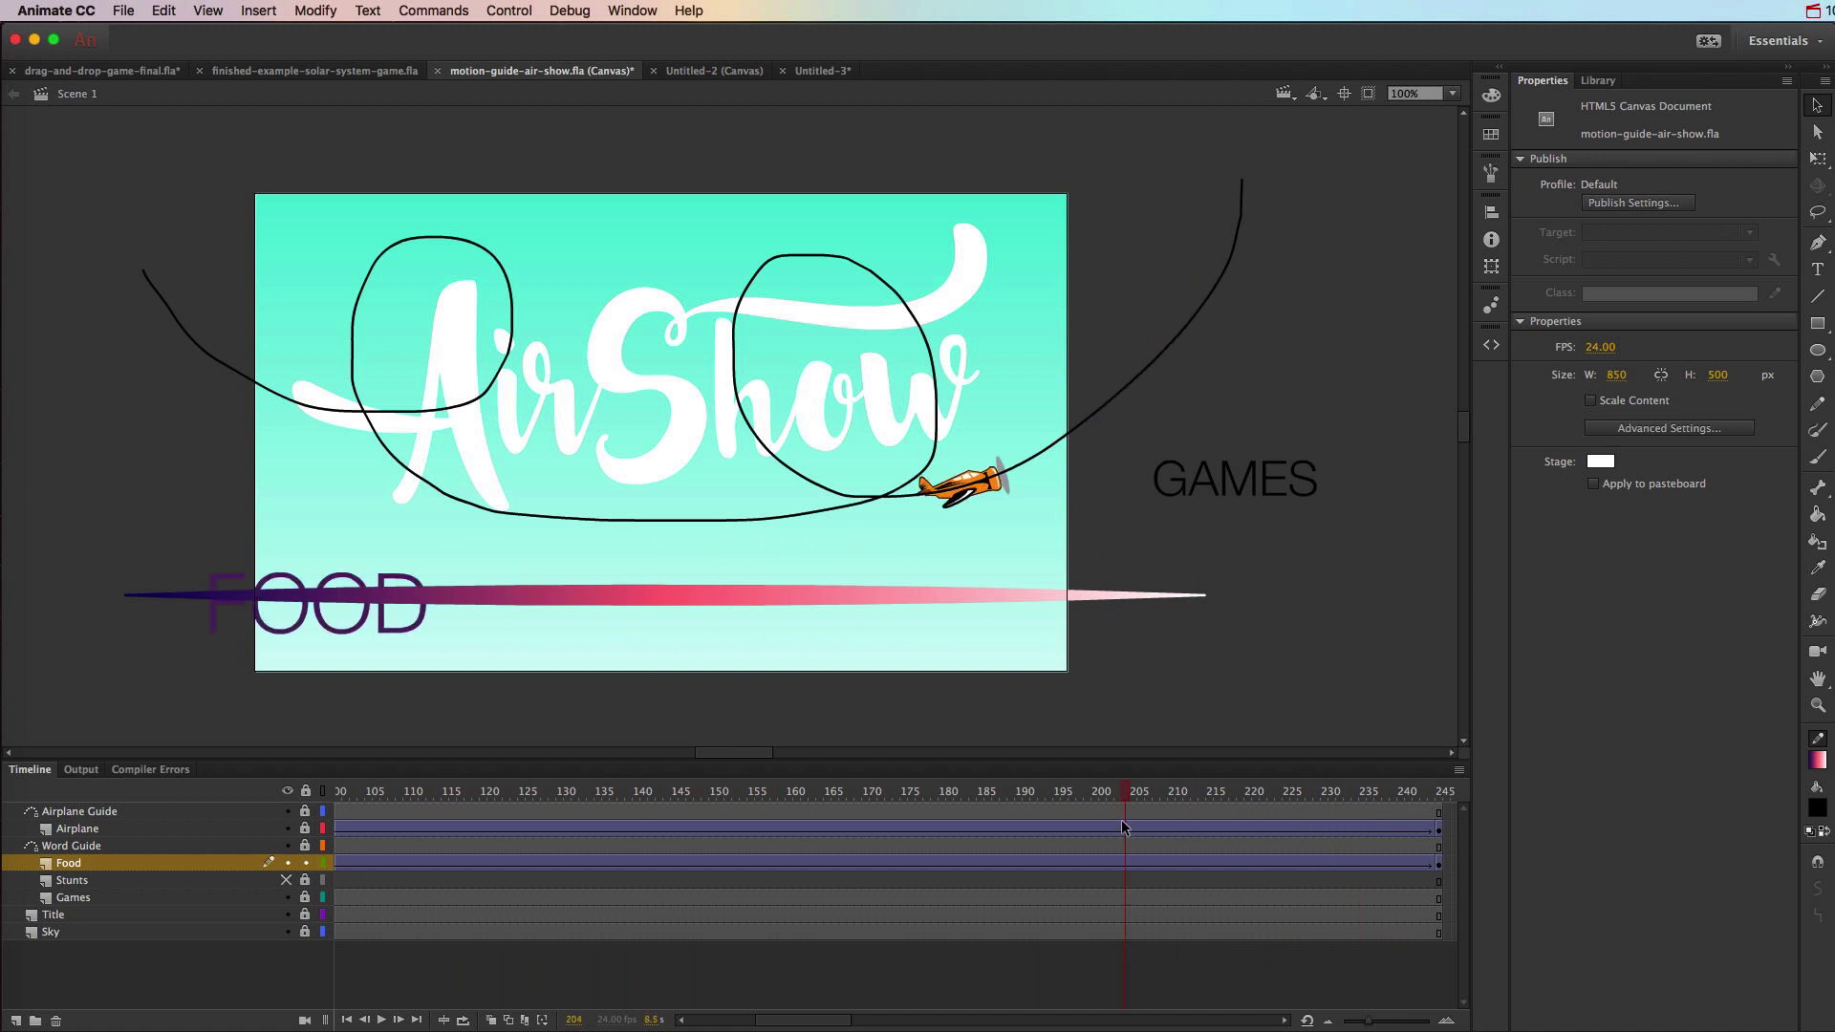
scroll(1224, 807, "right", 2)
key("shift+period")
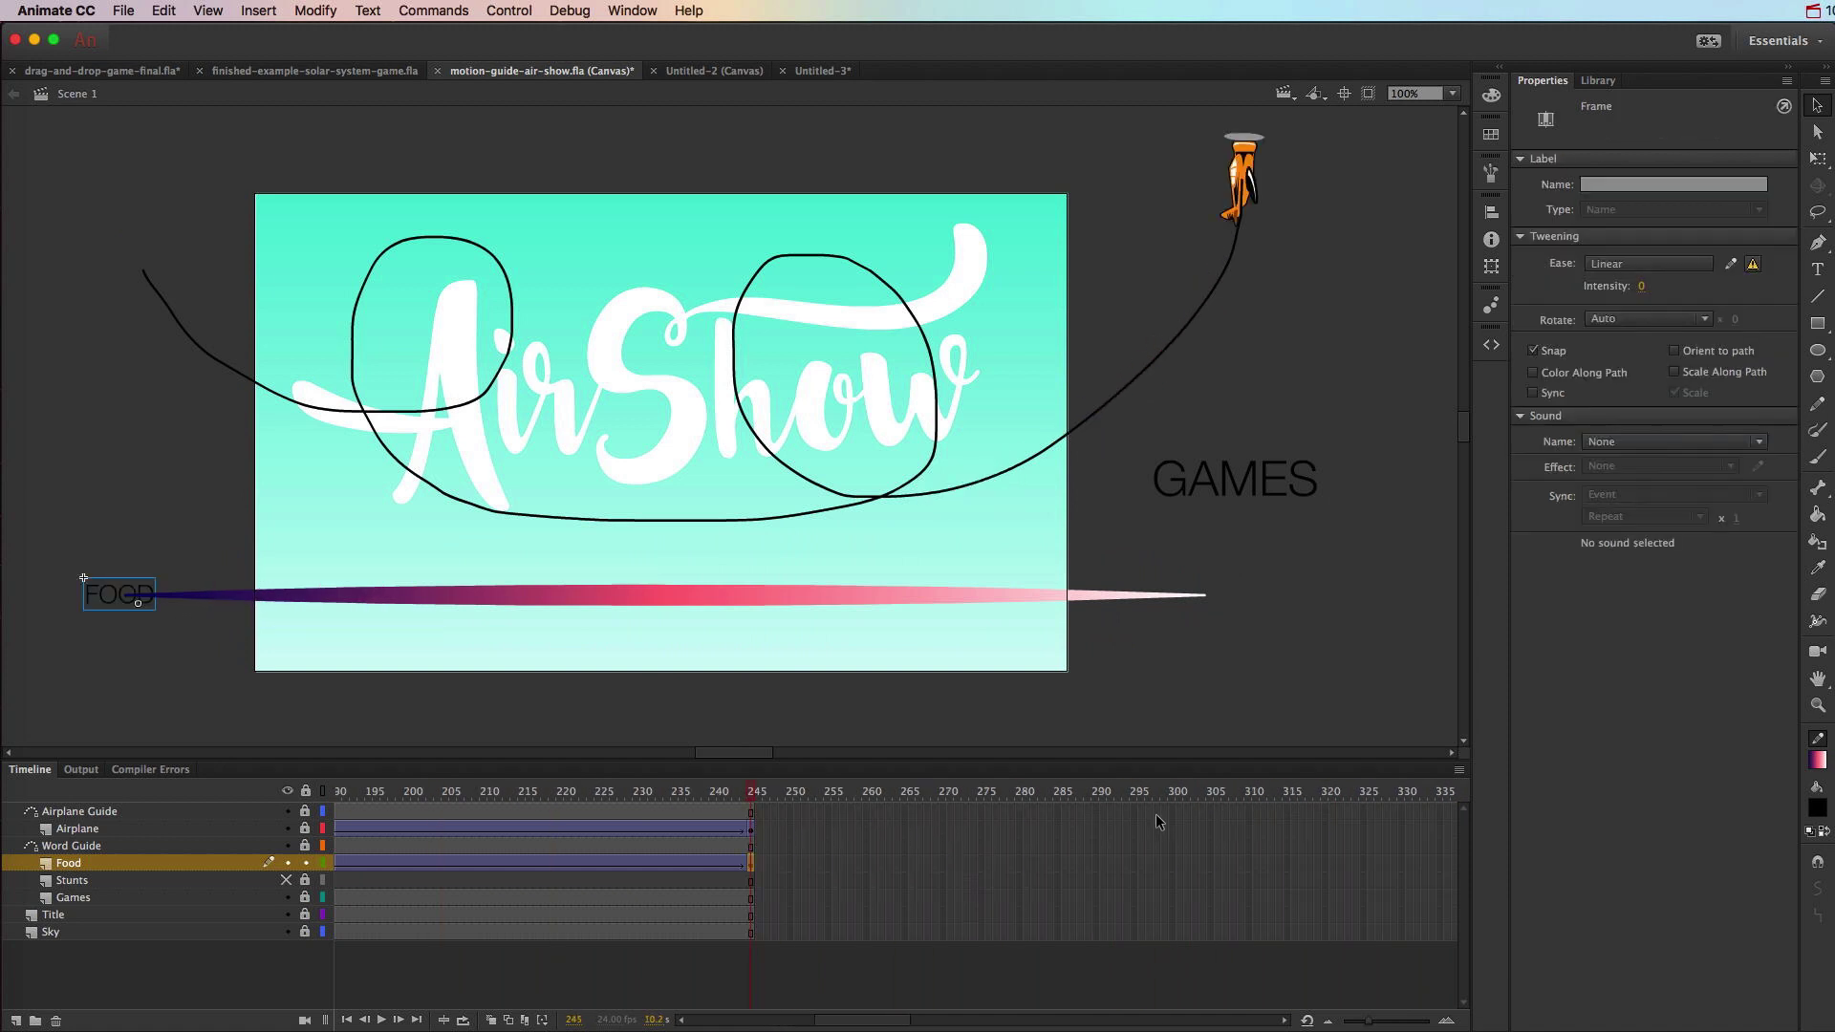
left_click(807, 810)
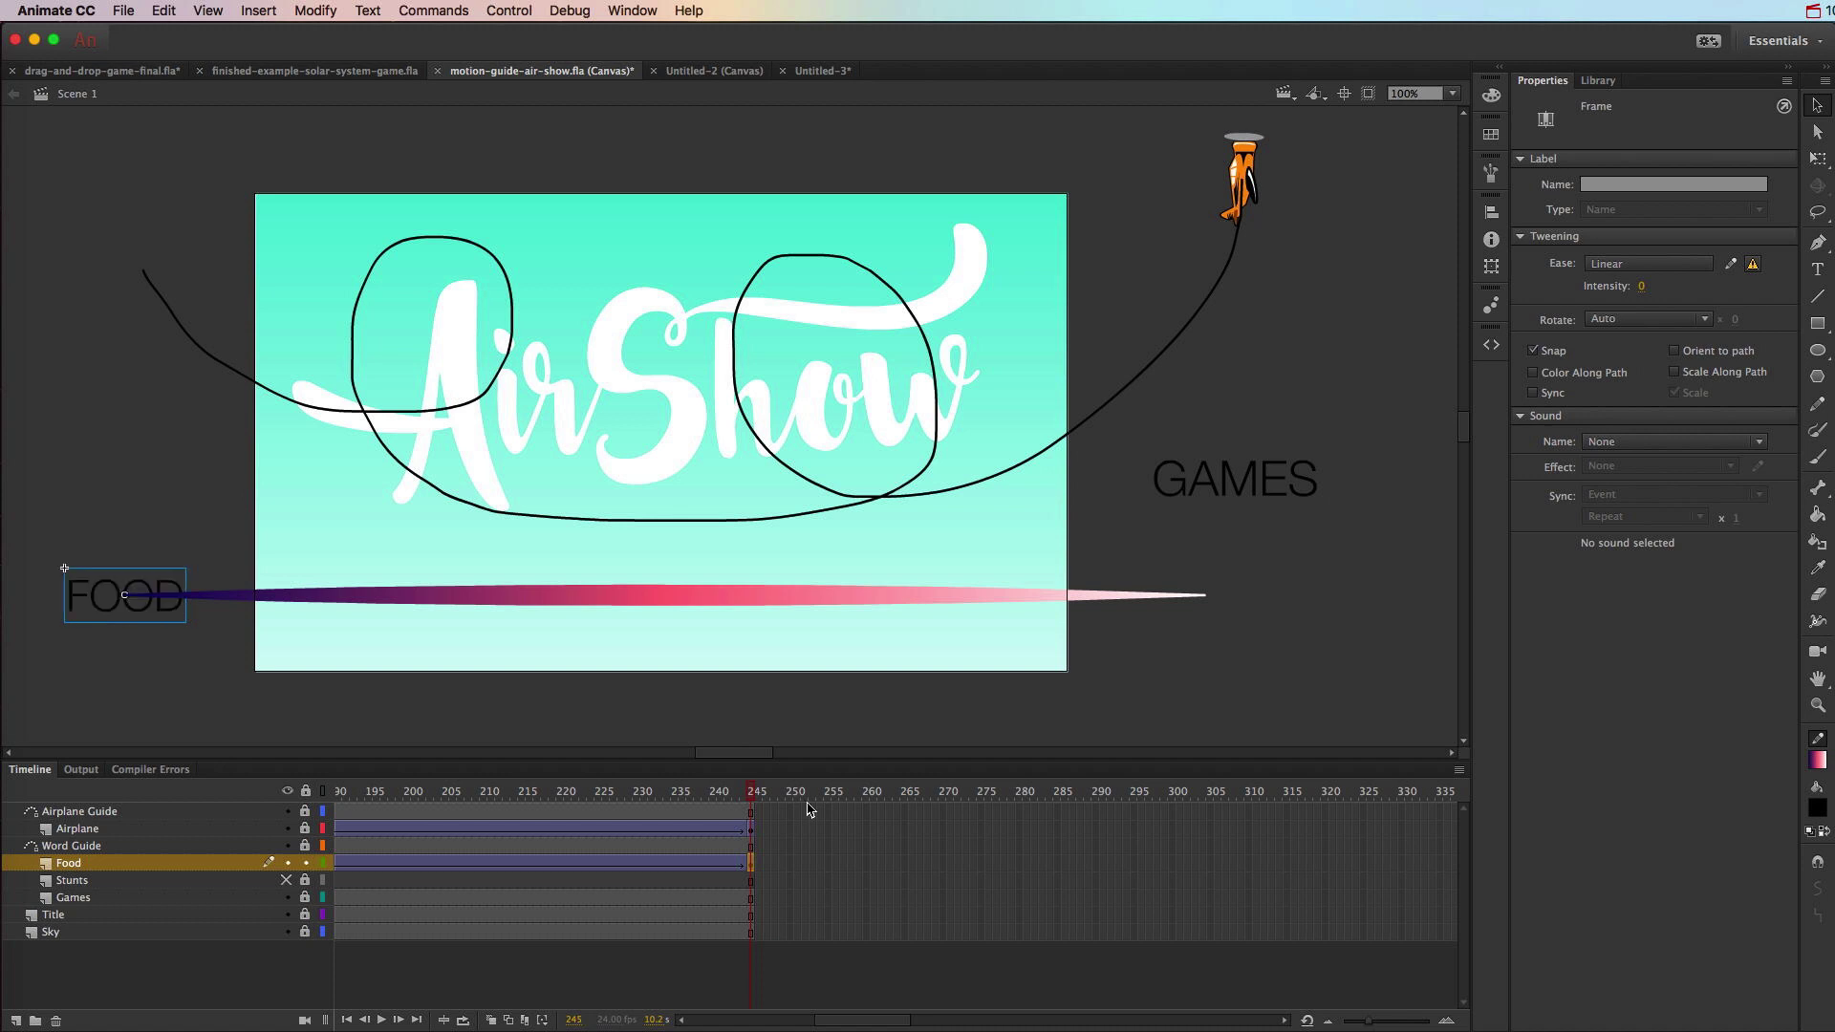
left_click_drag(752, 793, 316, 834)
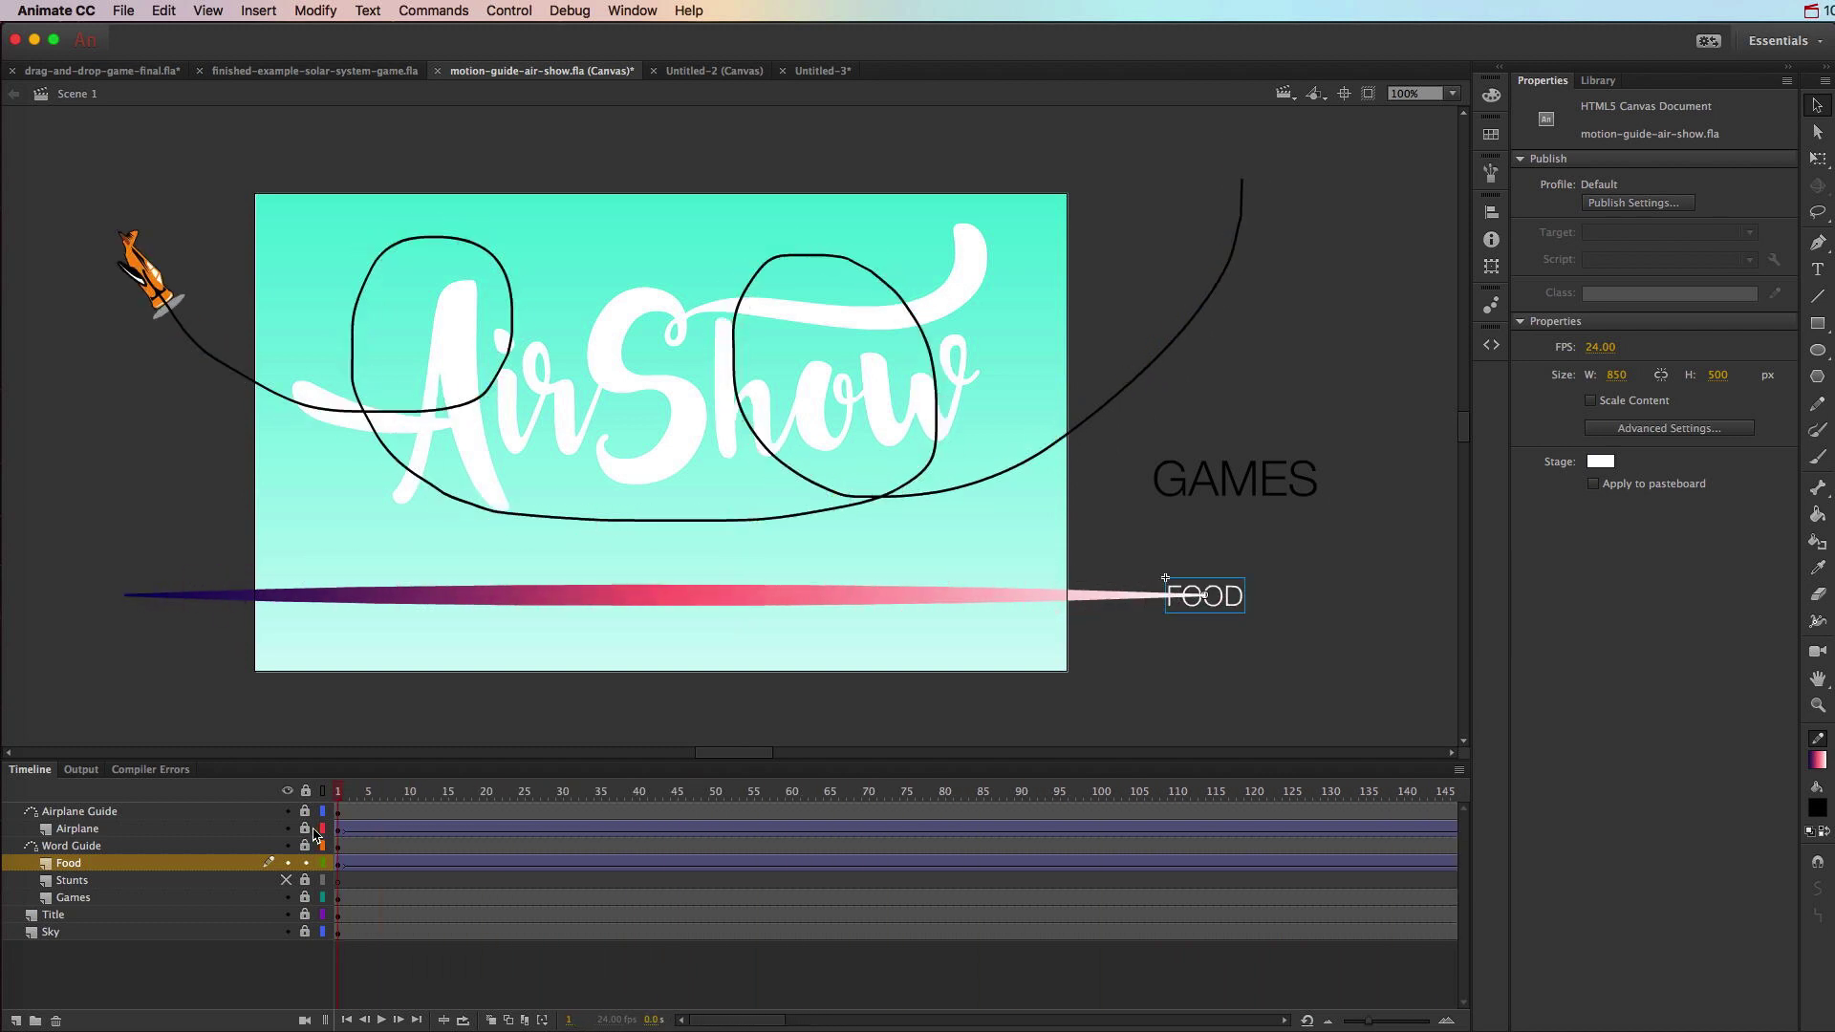
- Unlock the Games layer, move GAMES onto the word guide's right end and reduce its width to 80
left_click(304, 898)
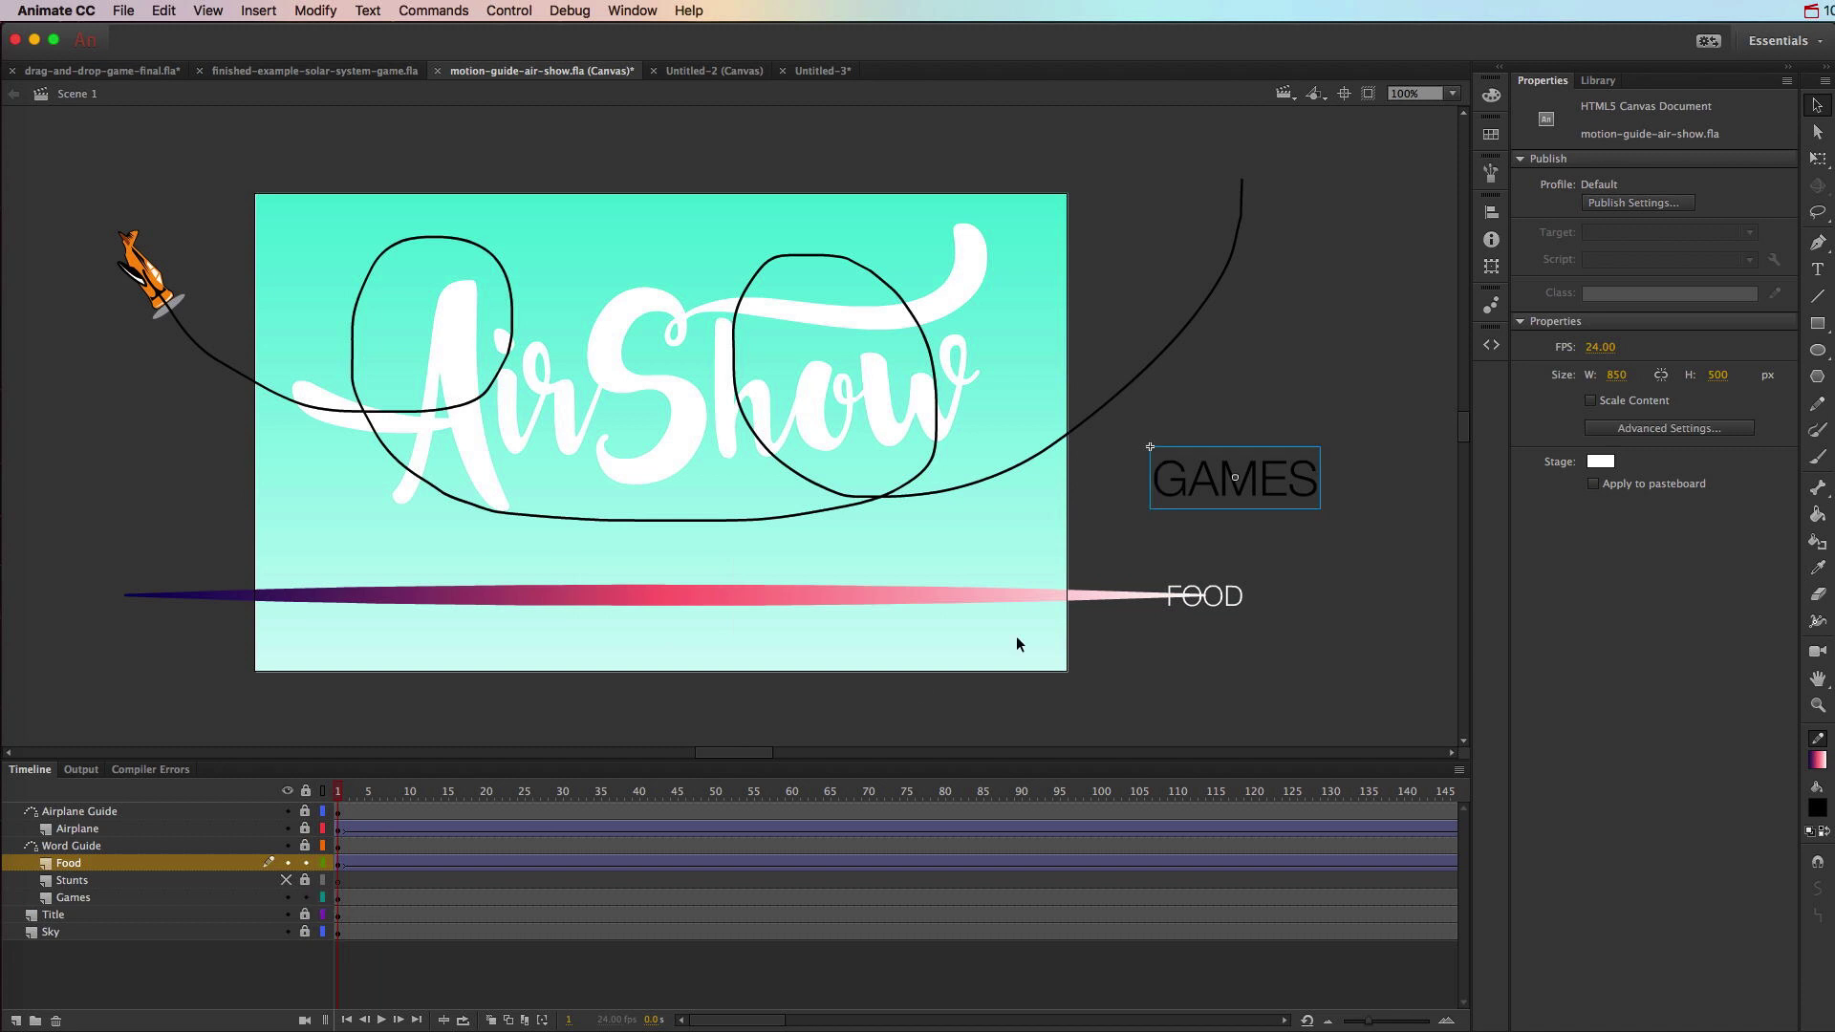
left_click_drag(1254, 486, 1227, 601)
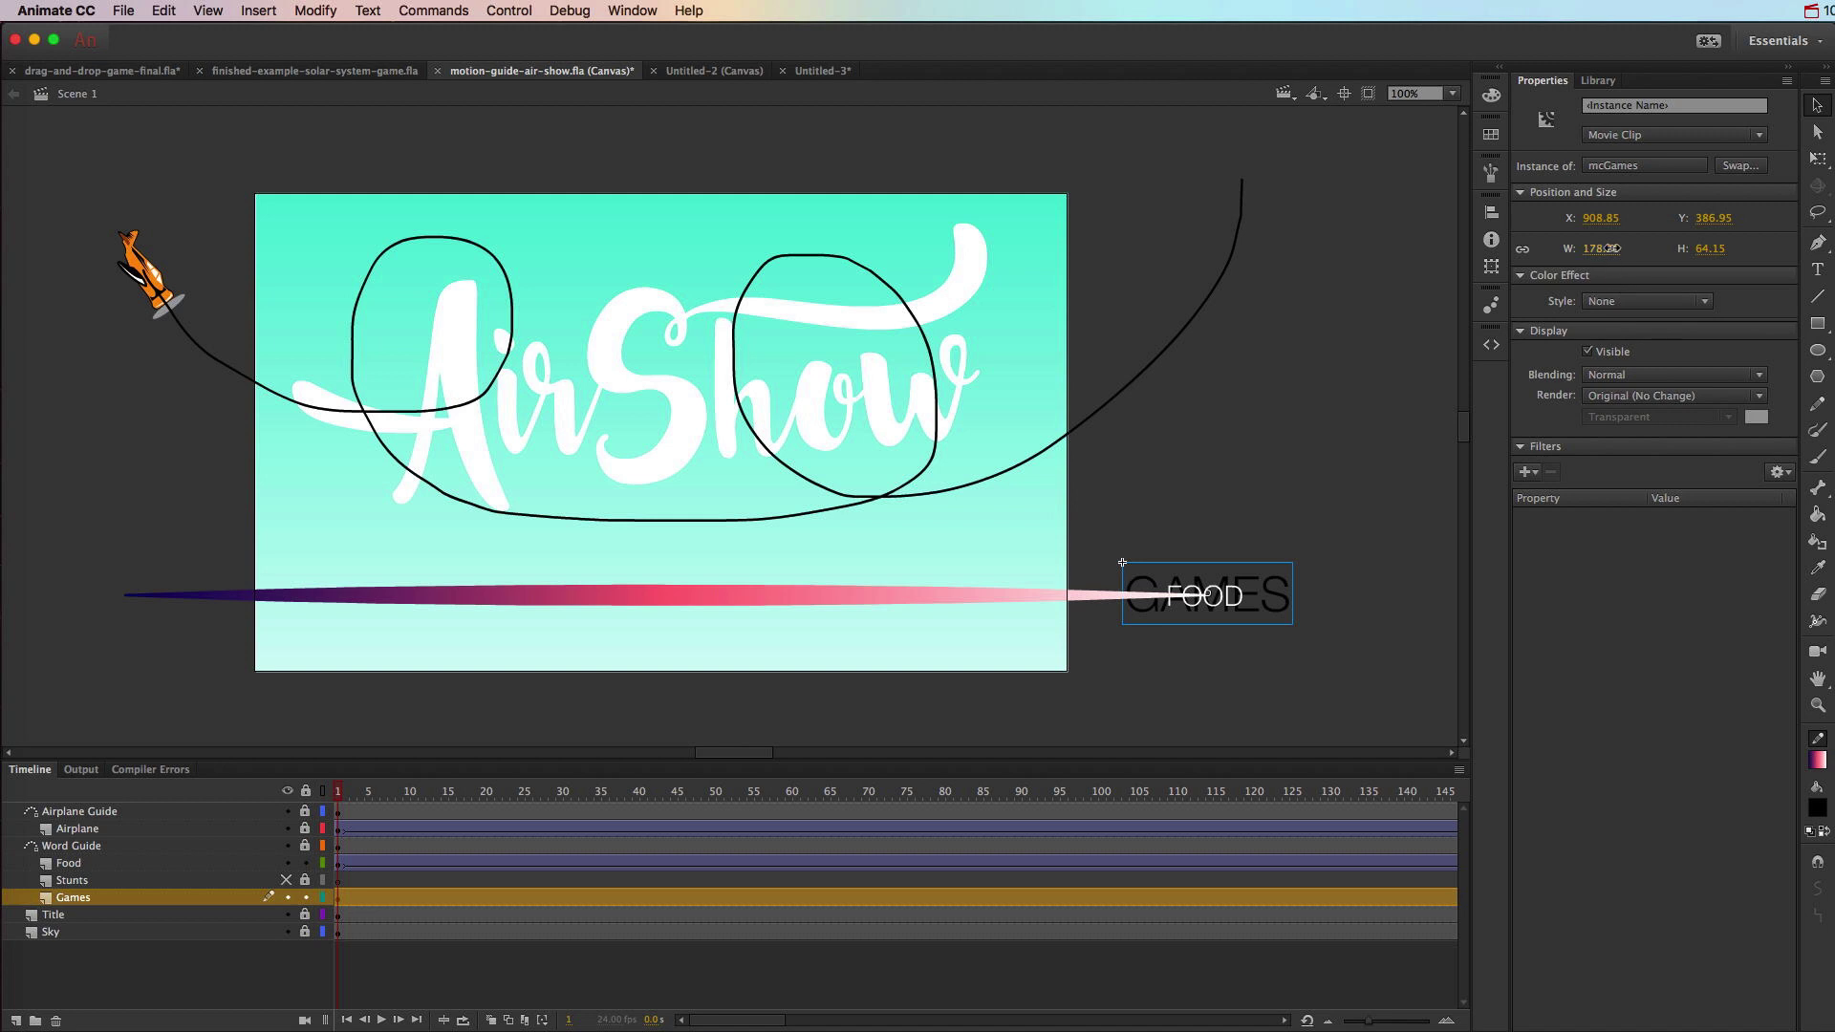
left_click_drag(1614, 249, 1535, 267)
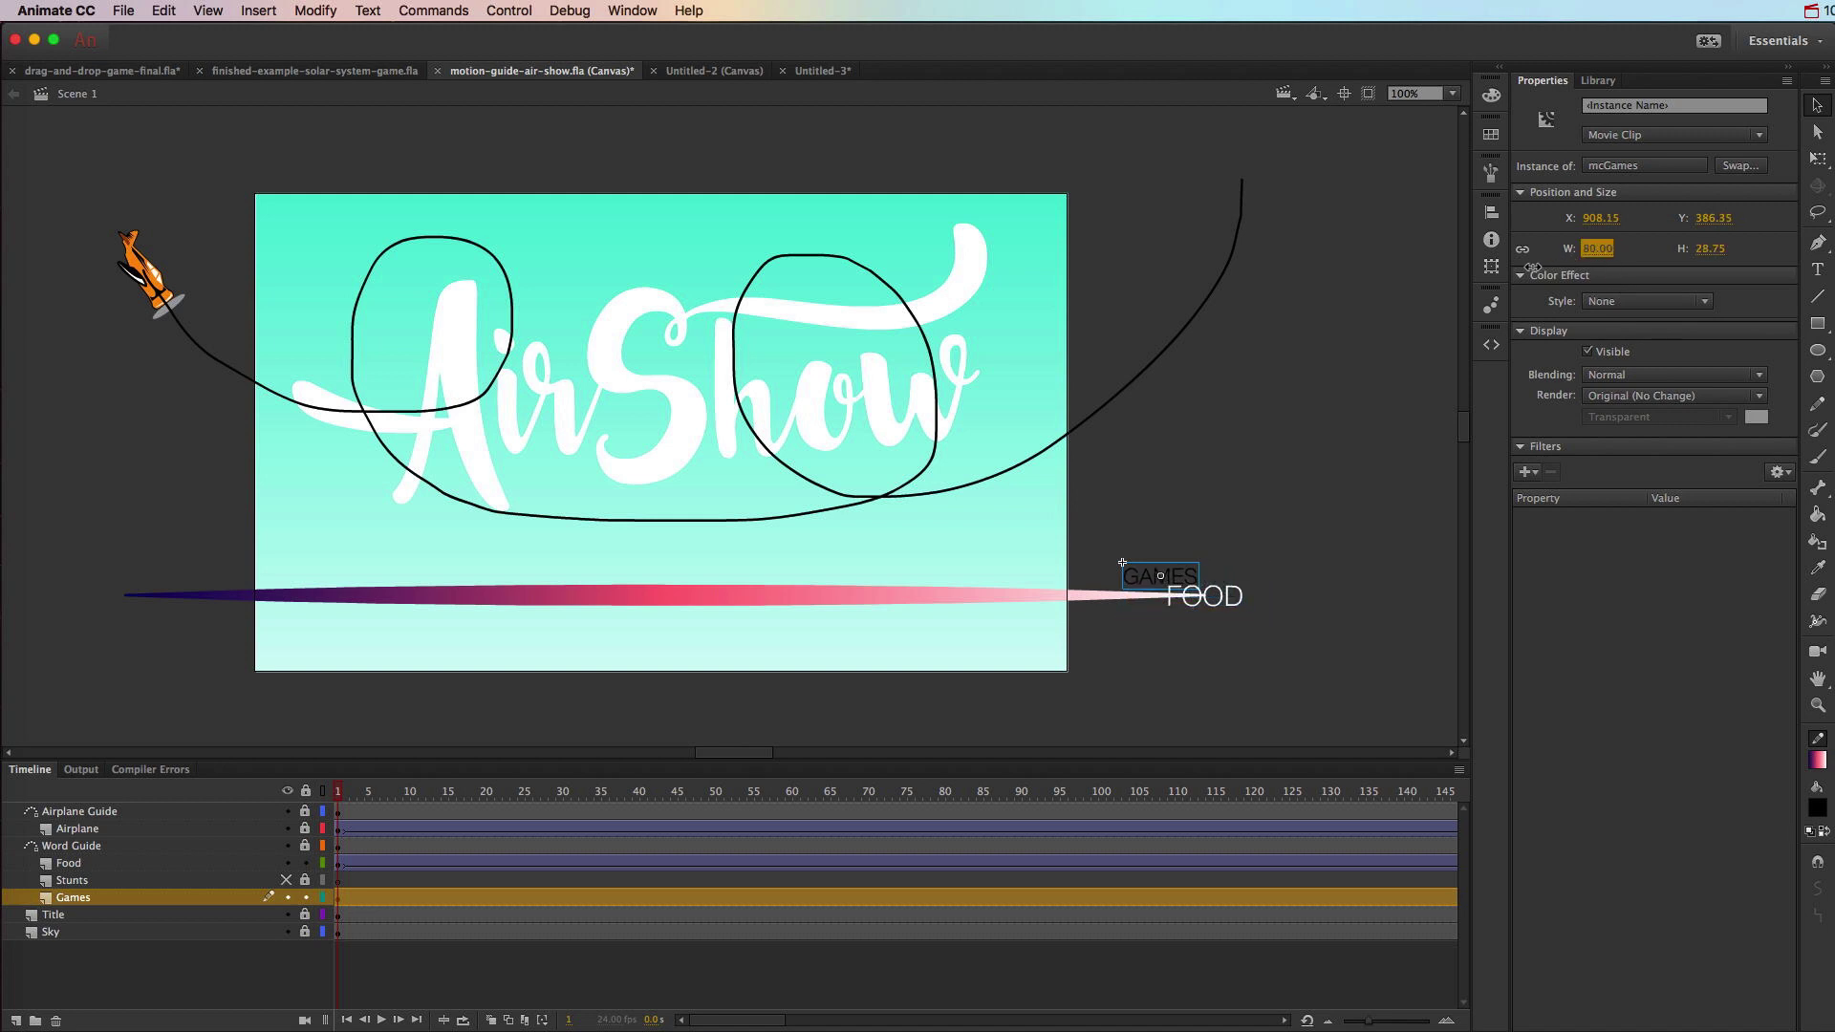
- Lock the Food layer, set GAMES's width to 90 and recenter it on the guide's right end
left_click(1208, 590)
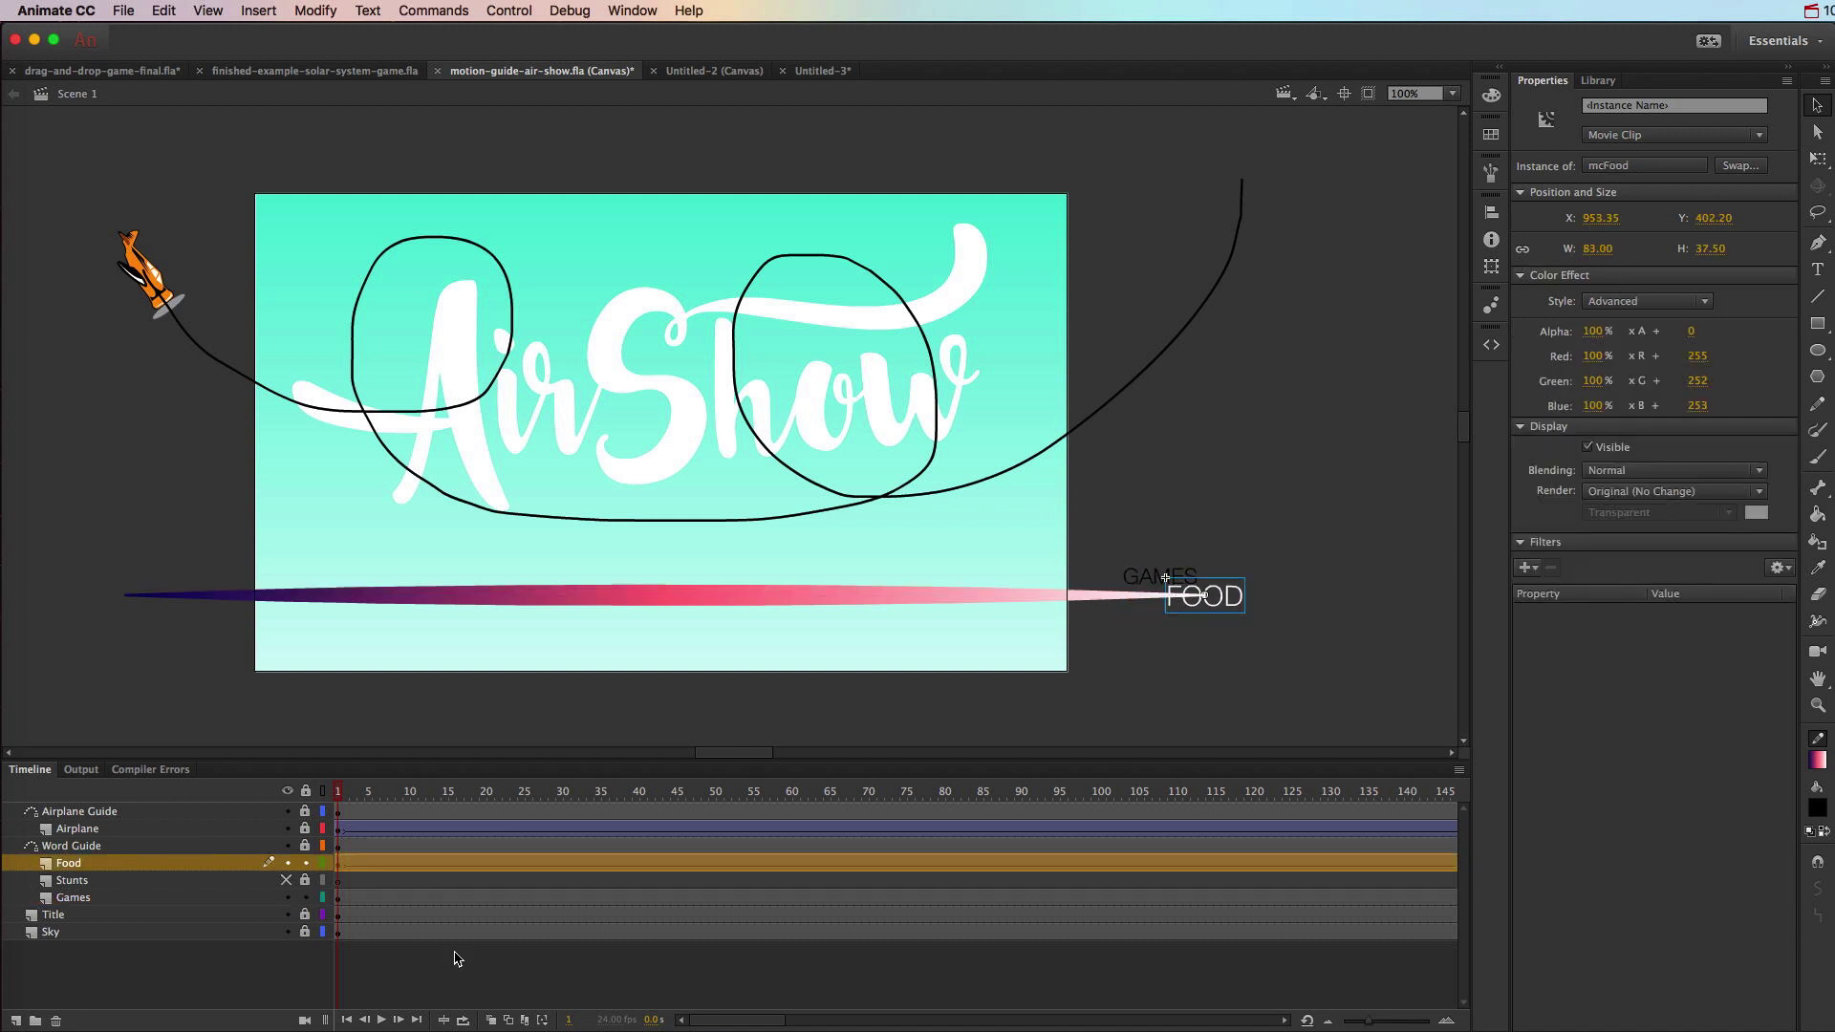
left_click(305, 863)
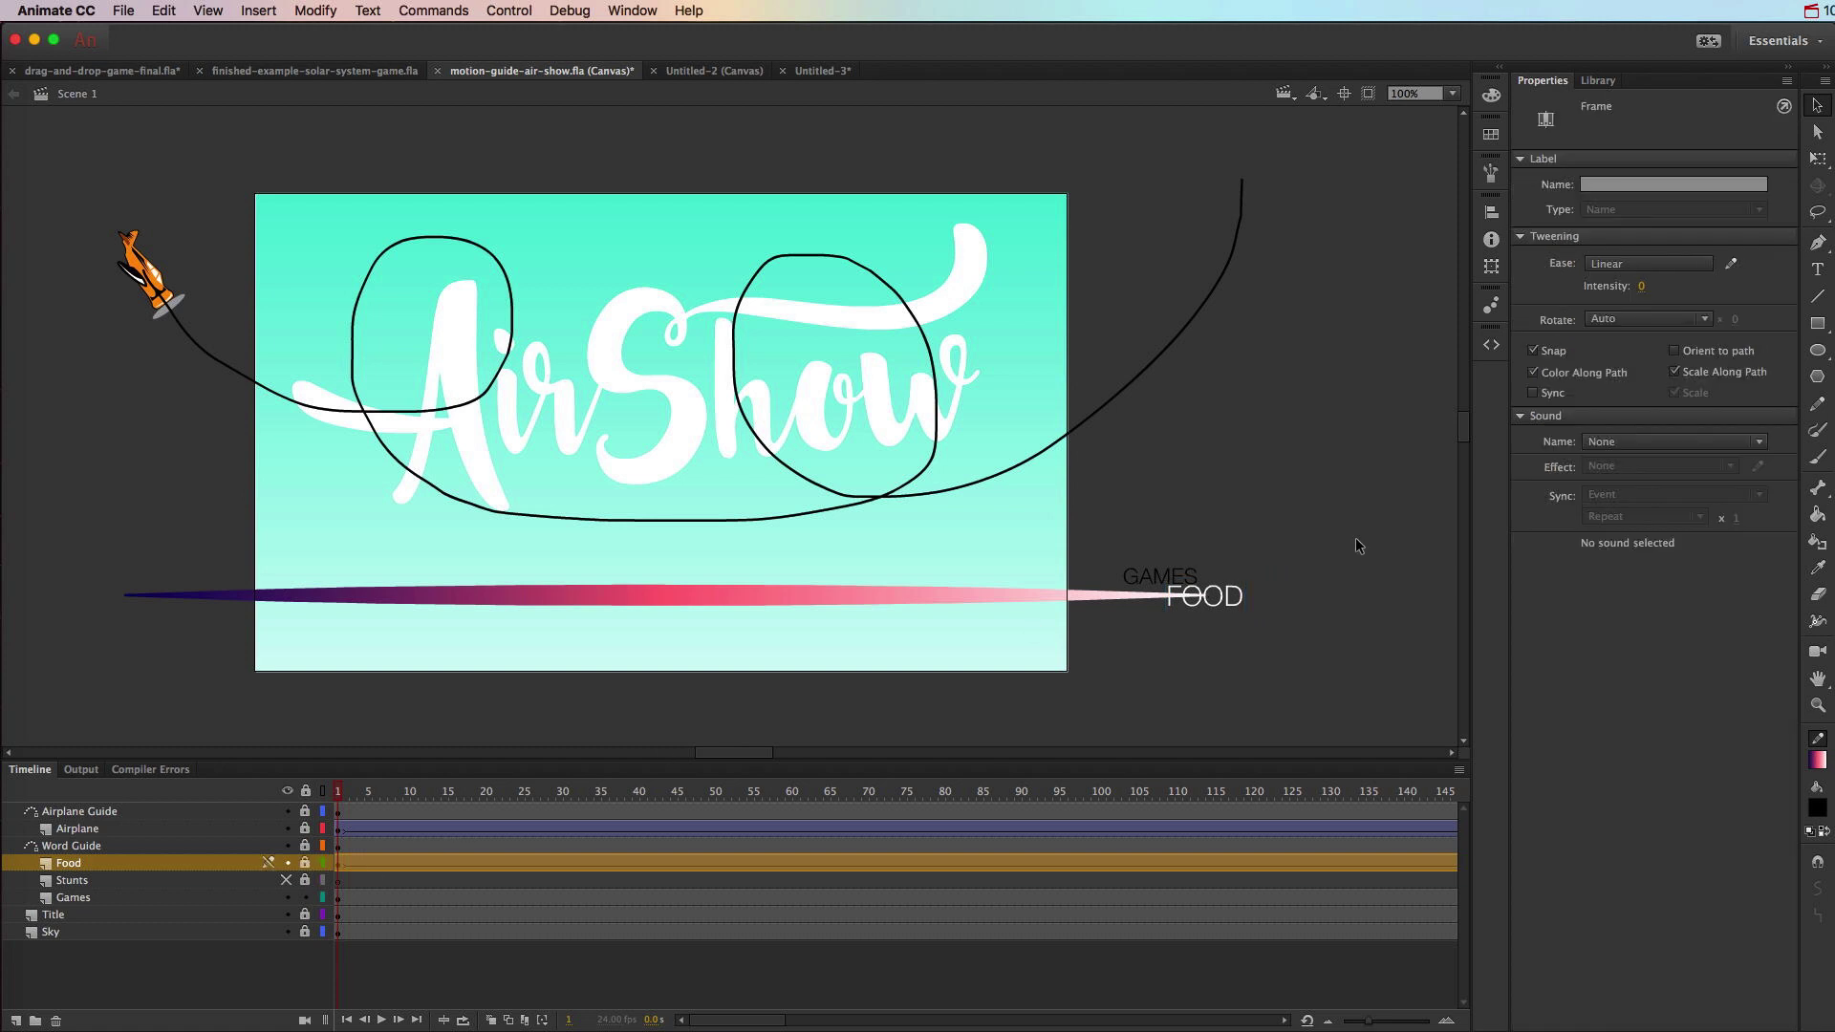
left_click(1152, 575)
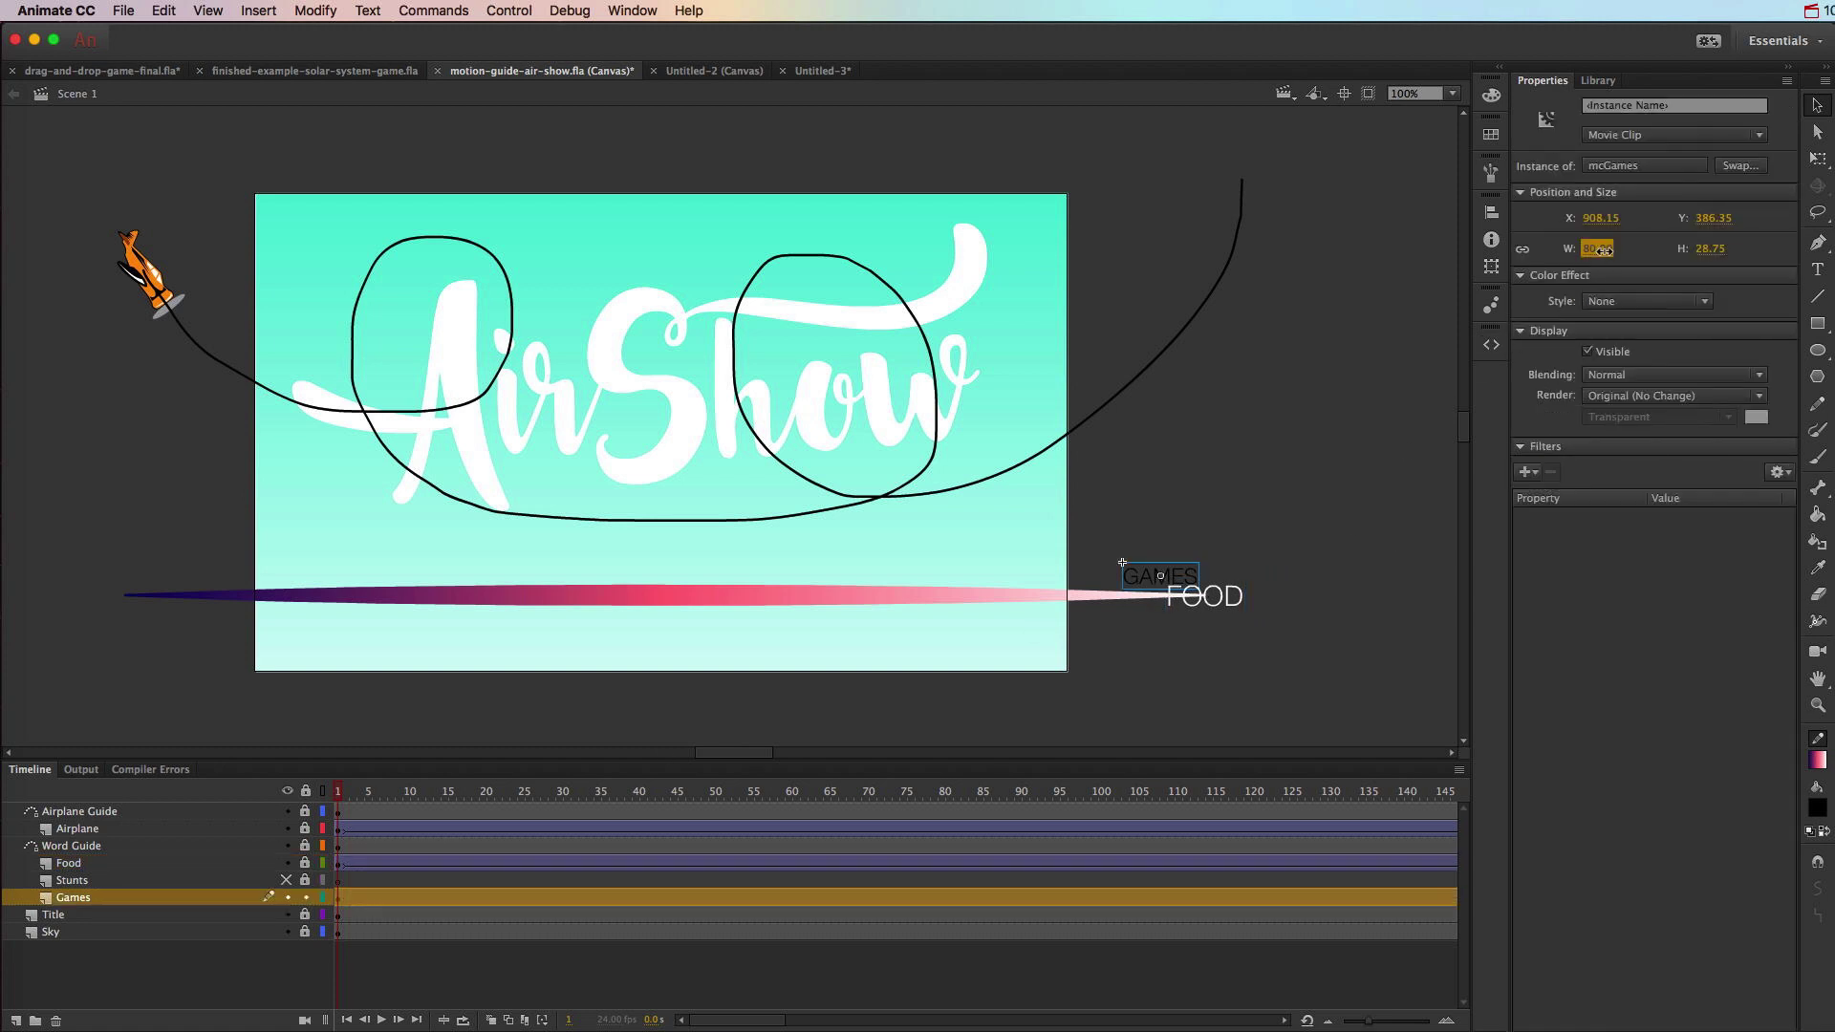
left_click_drag(1602, 249, 1619, 249)
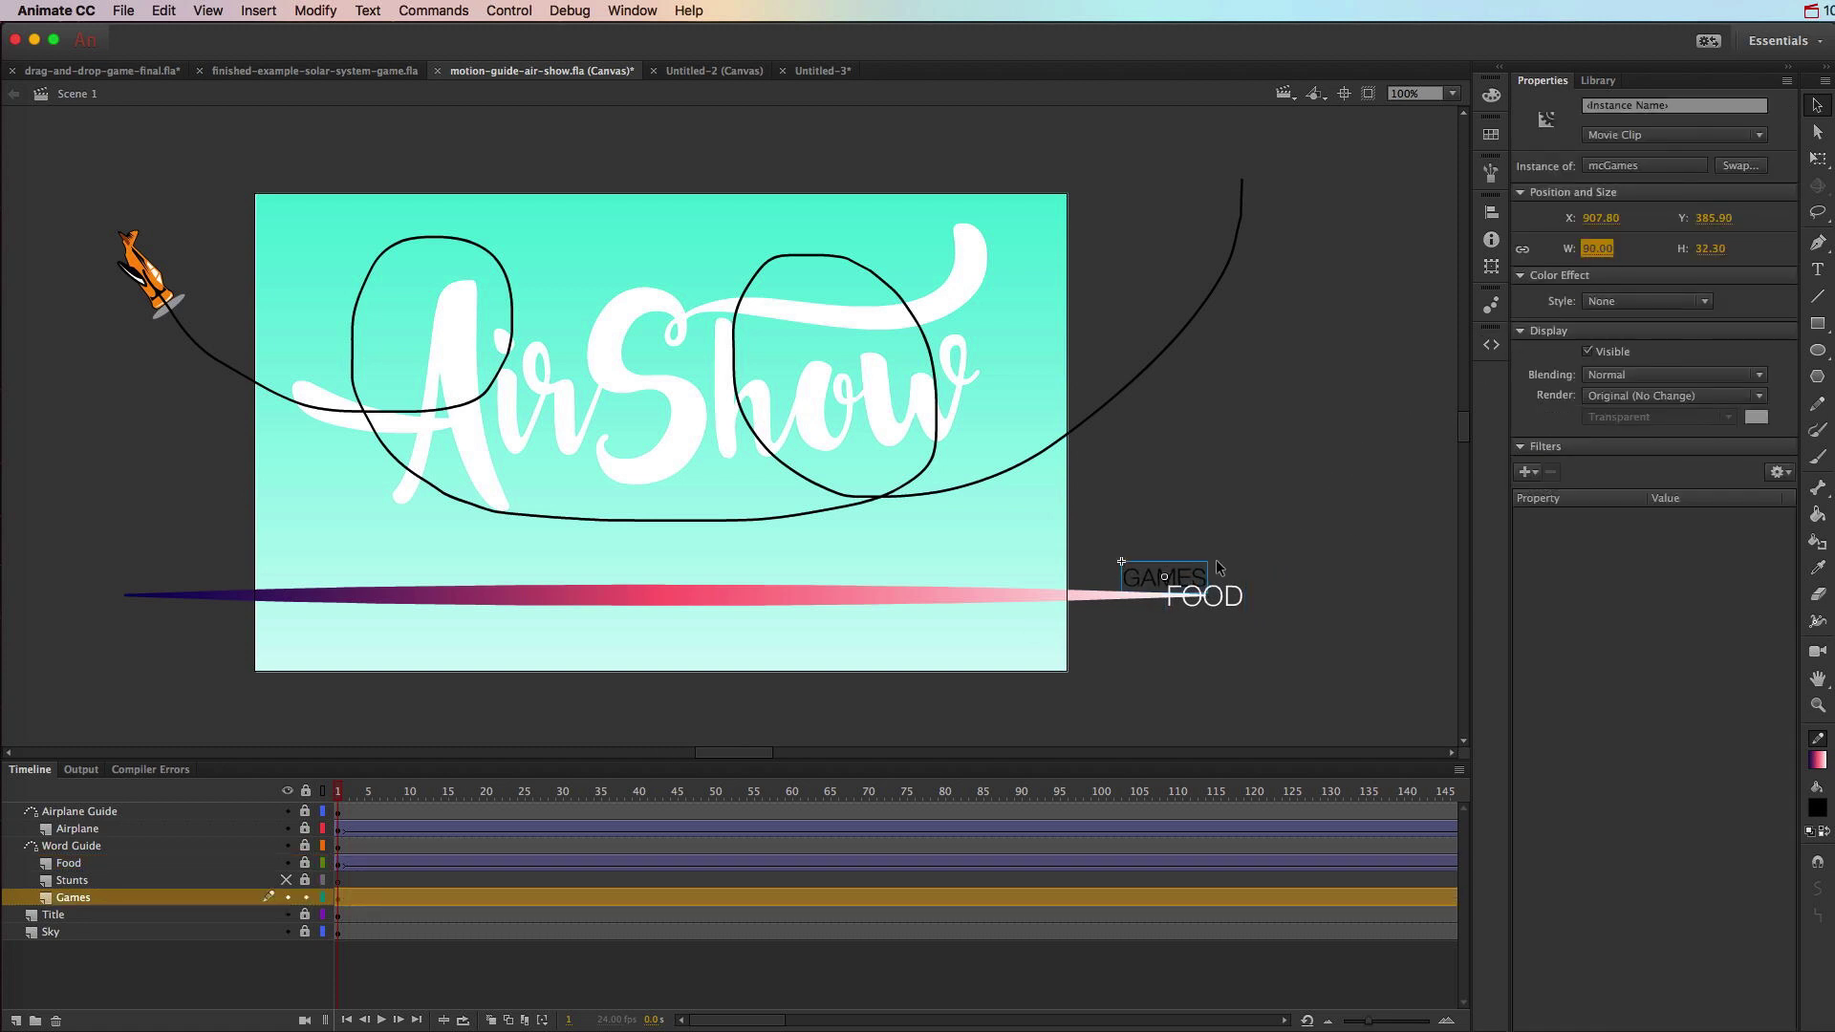
left_click_drag(1154, 585, 1187, 598)
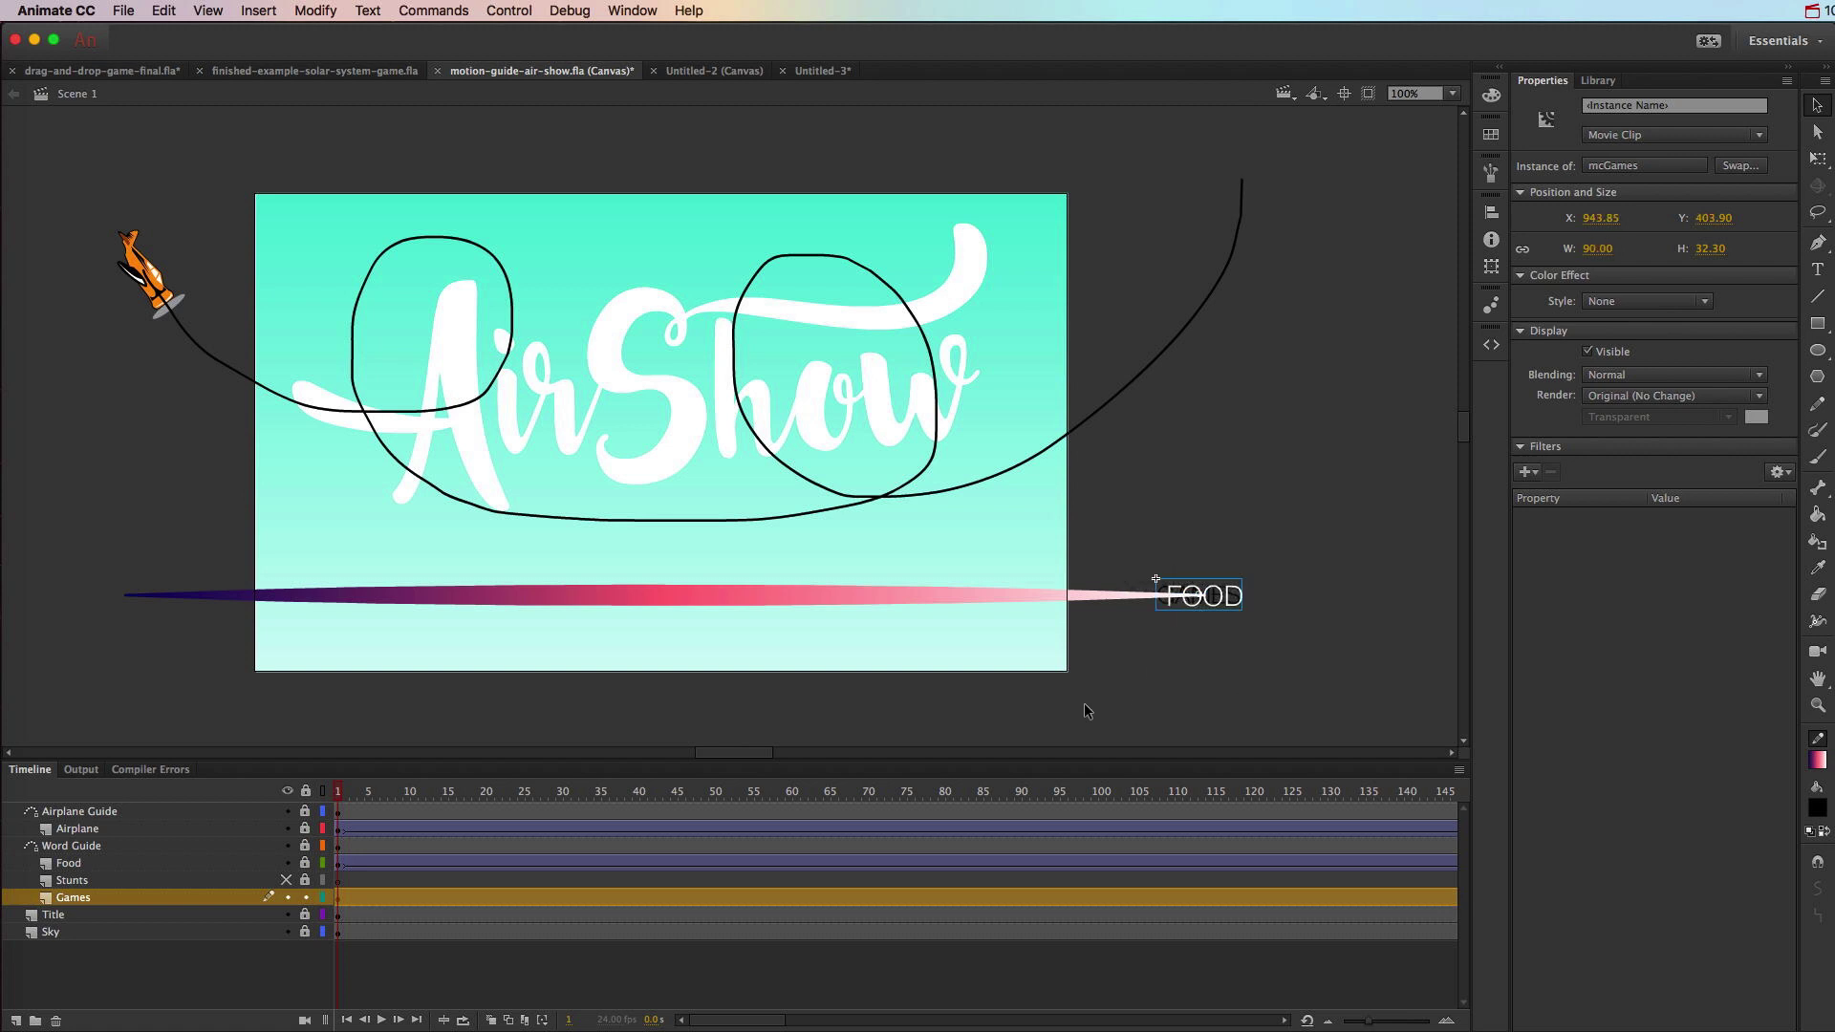
- Create a classic tween on the Games layer and move GAMES to the guide's left end at frame 245
left_click(260, 12)
left_click(283, 103)
scroll(432, 891, "right", 10)
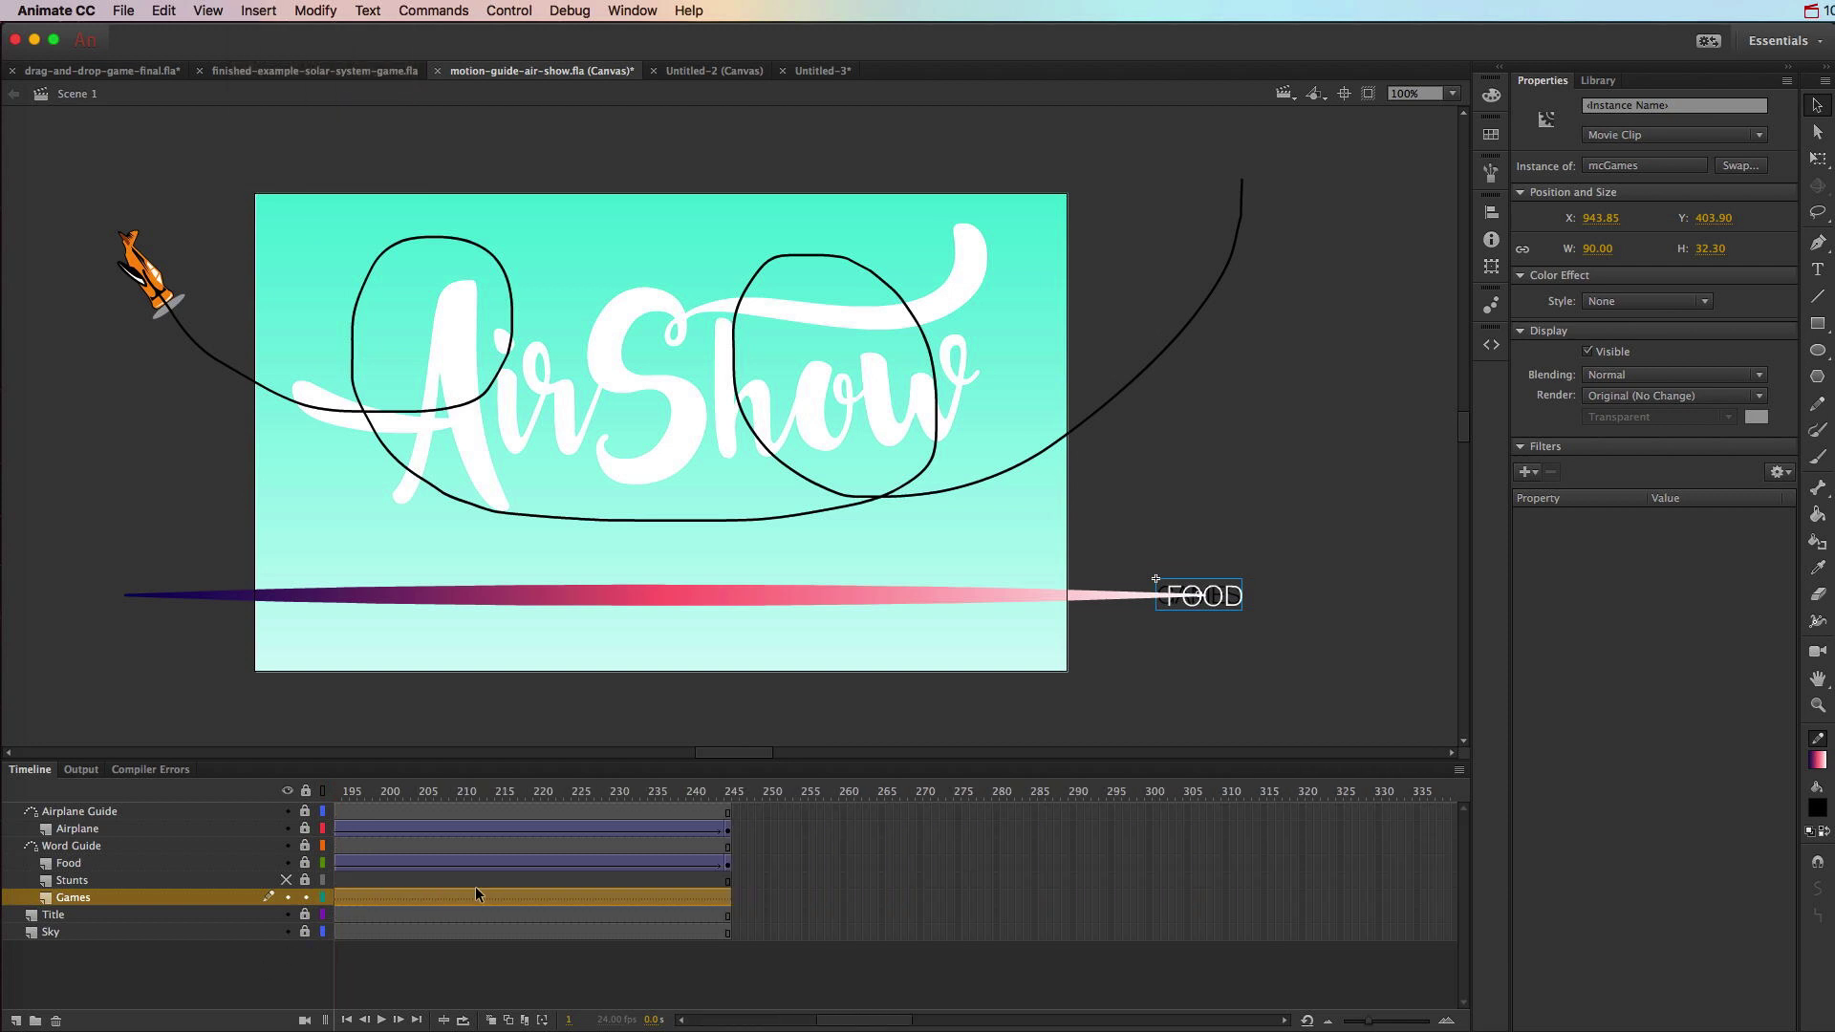
left_click(732, 806)
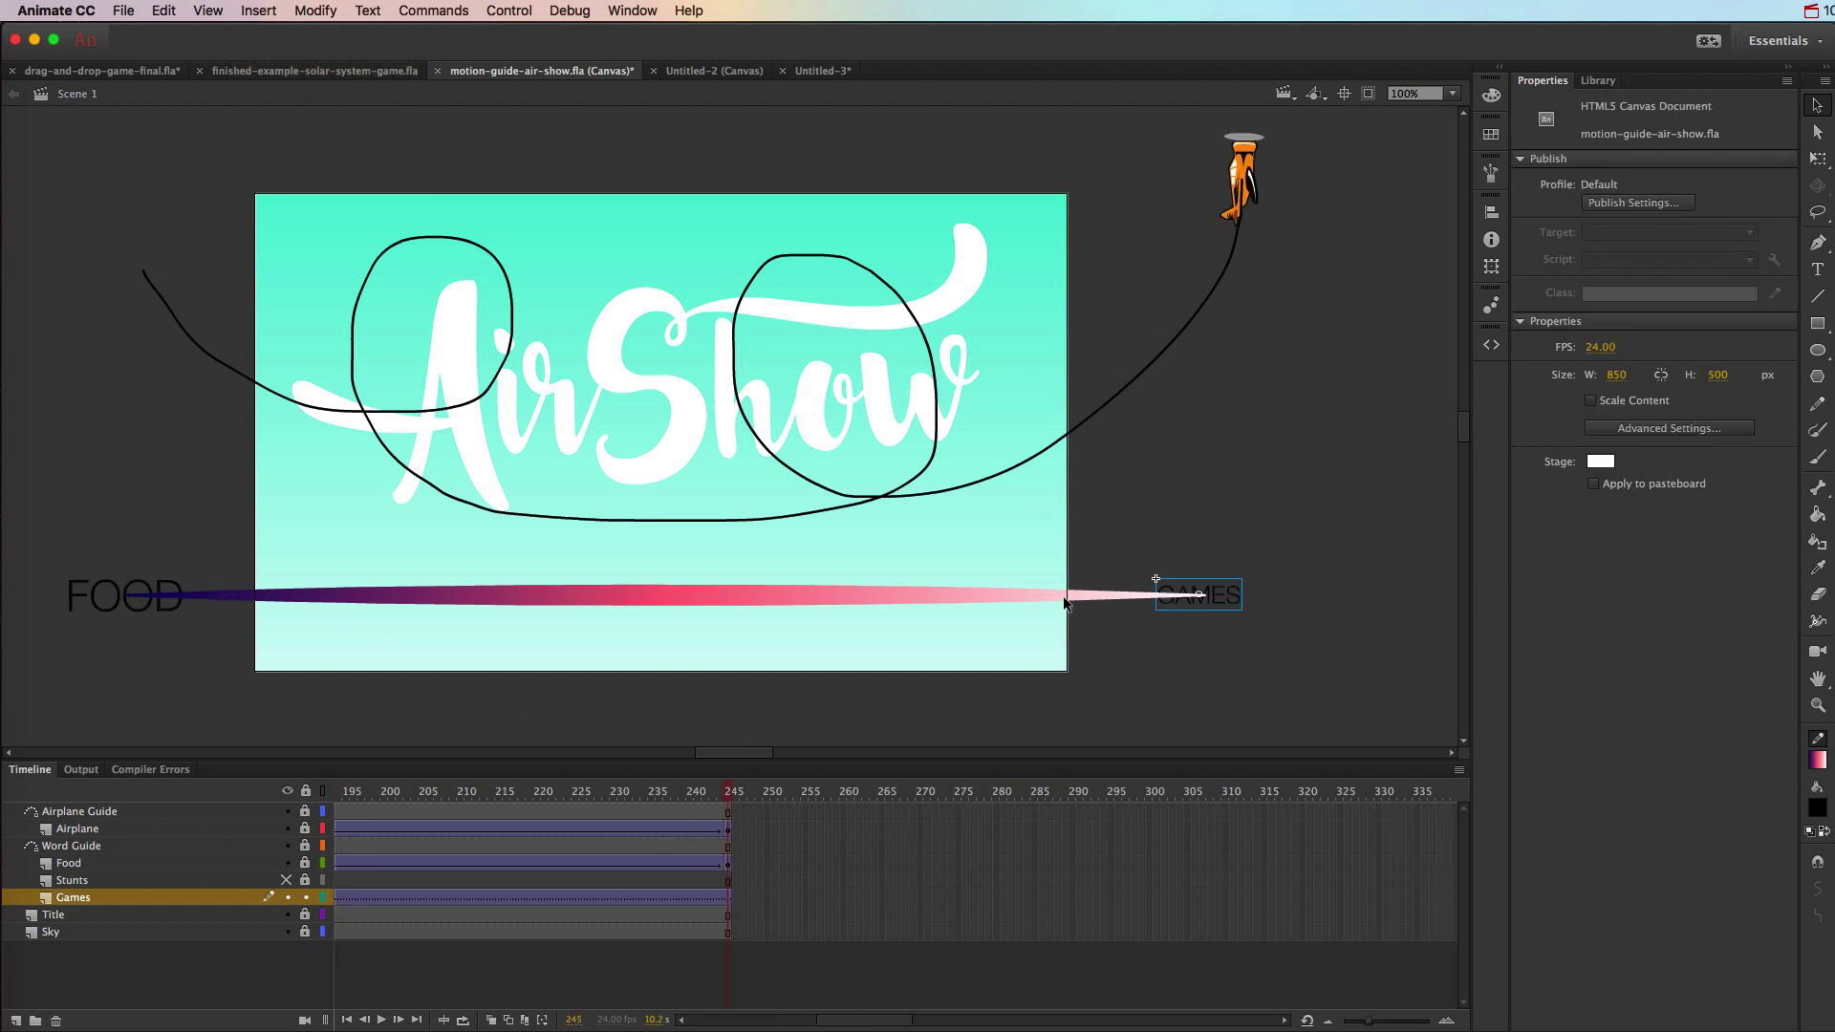
left_click_drag(1208, 598, 136, 604)
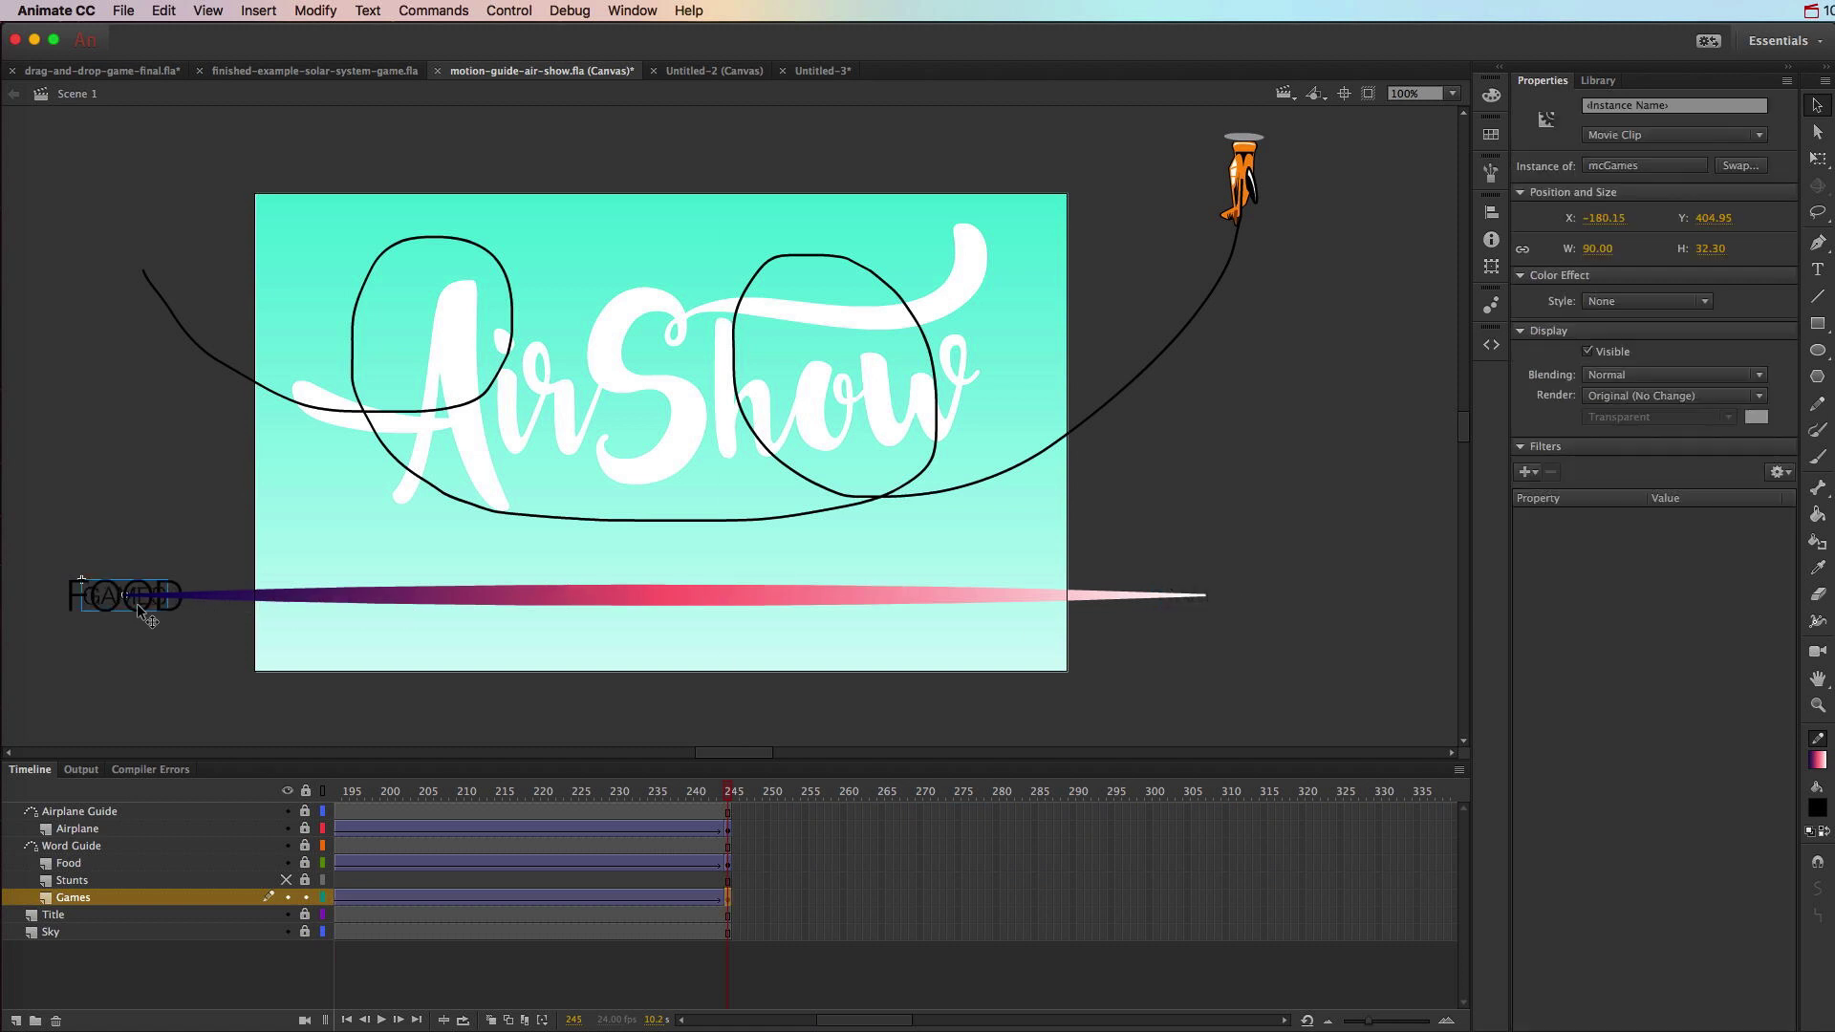
- Enable Color Along Path and Scale Along Path for the Games tween
left_click(458, 898)
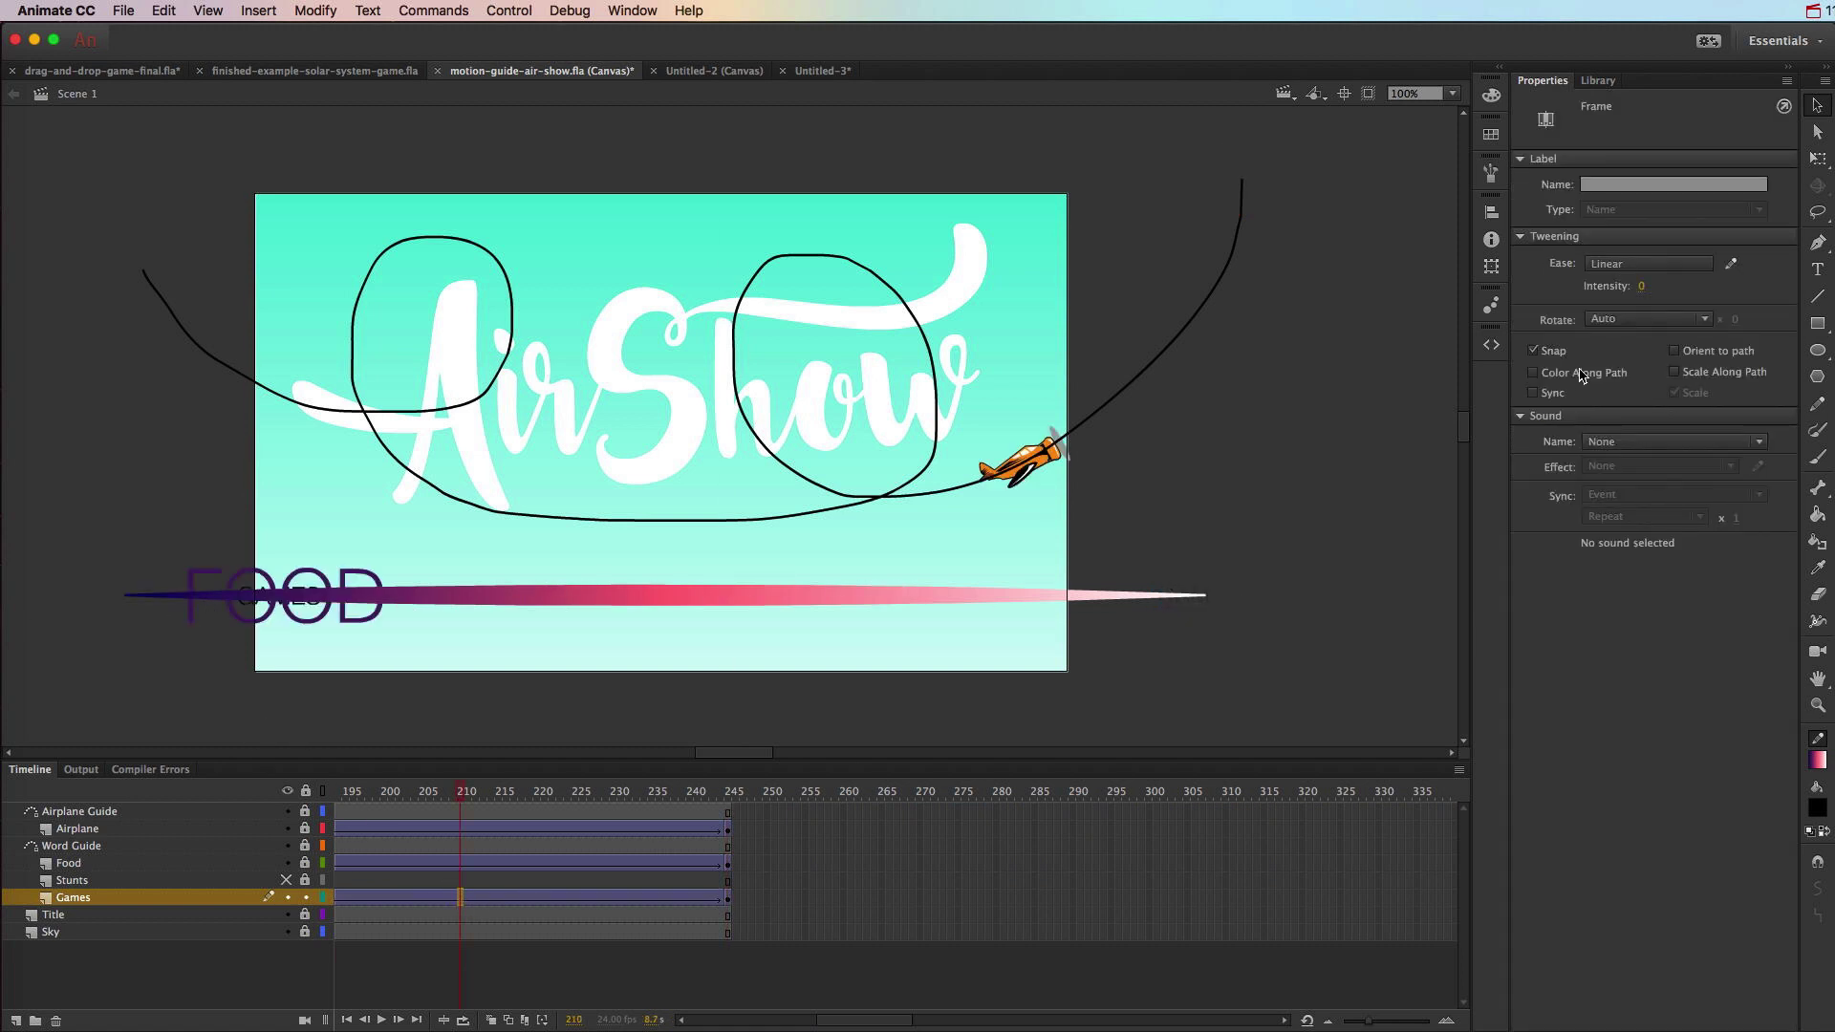
left_click(1673, 372)
scroll(880, 713, "right", 10)
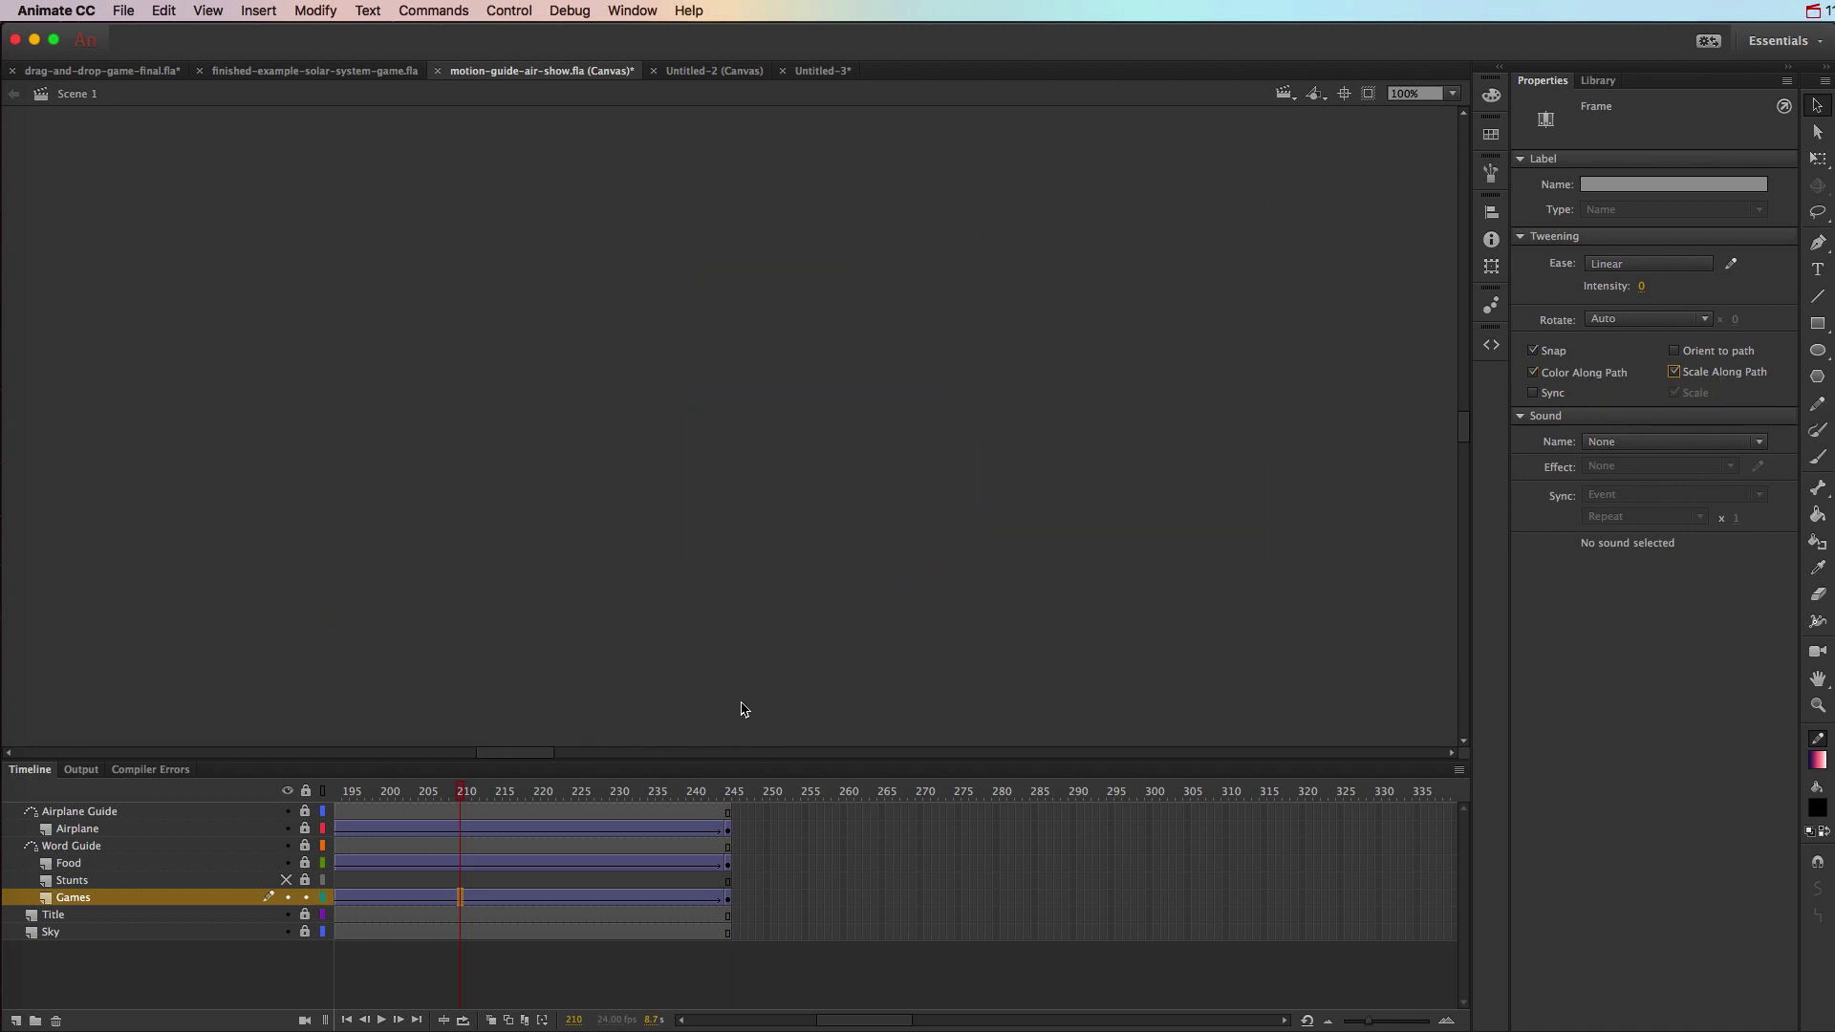
scroll(771, 703, "left", 10)
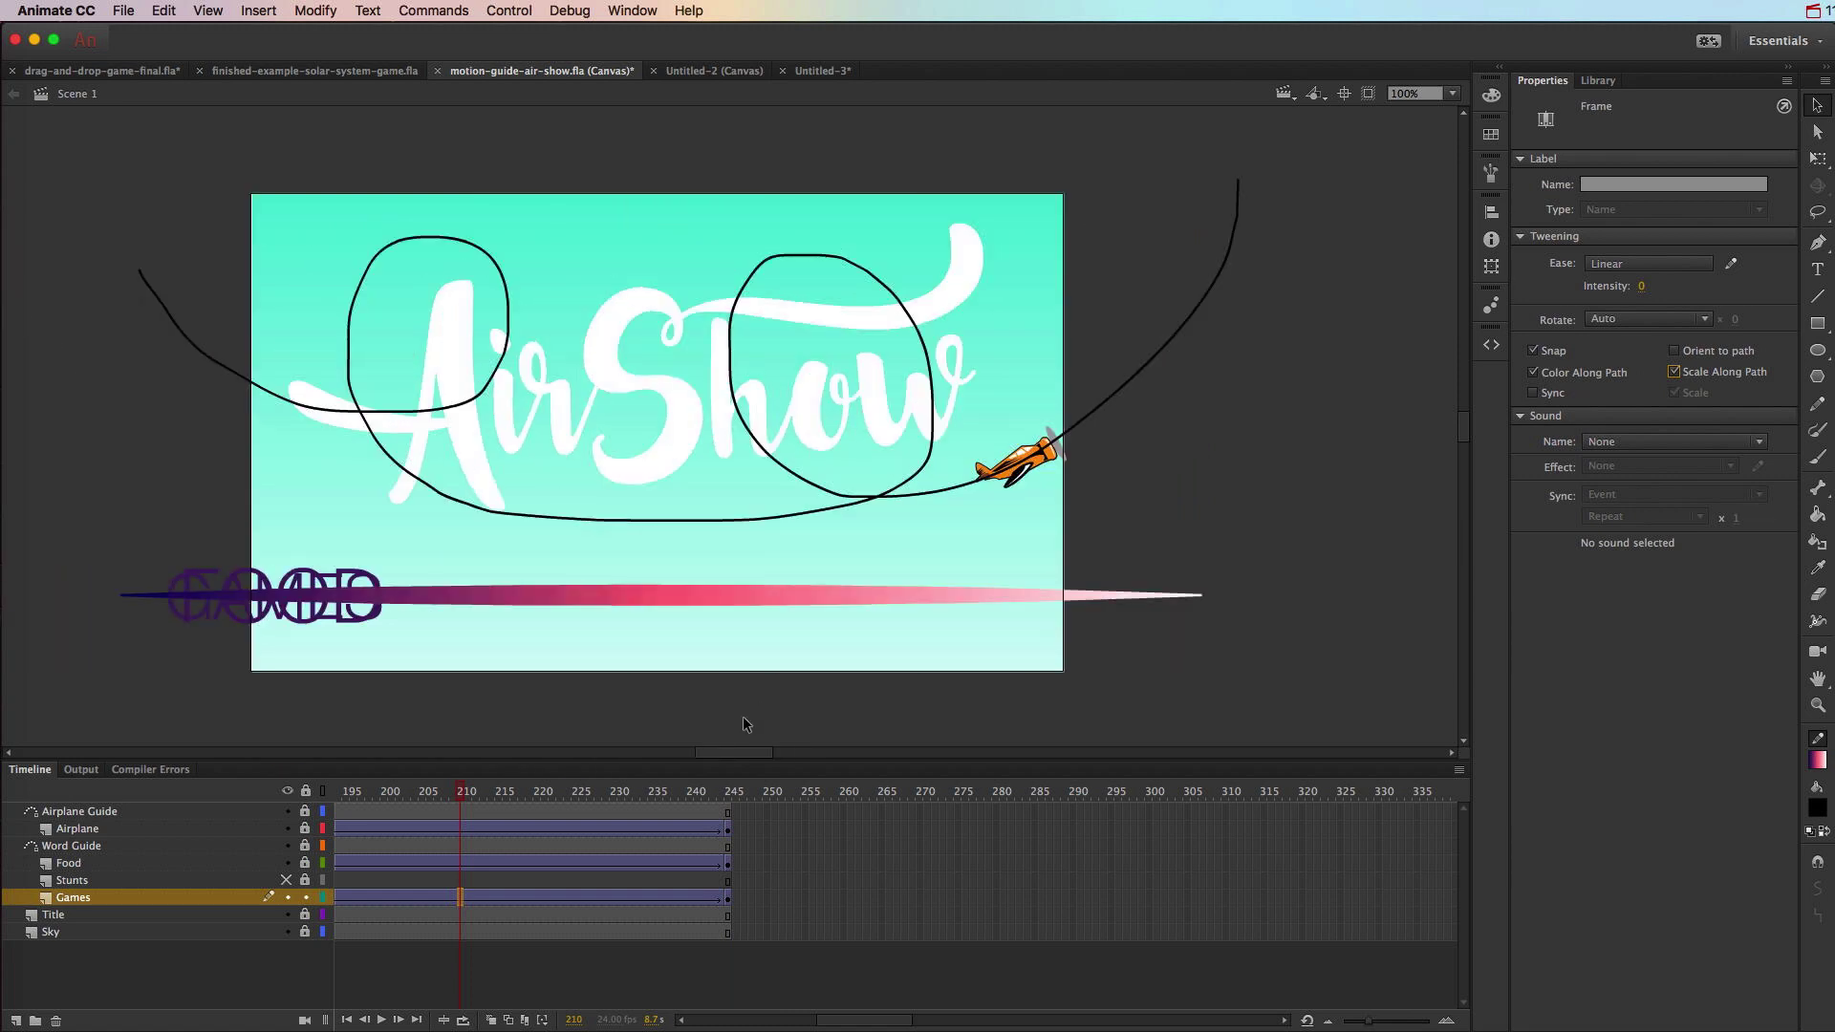
- Test the movie in the browser to check both word animations, and return to the Animate document
key("super+Return")
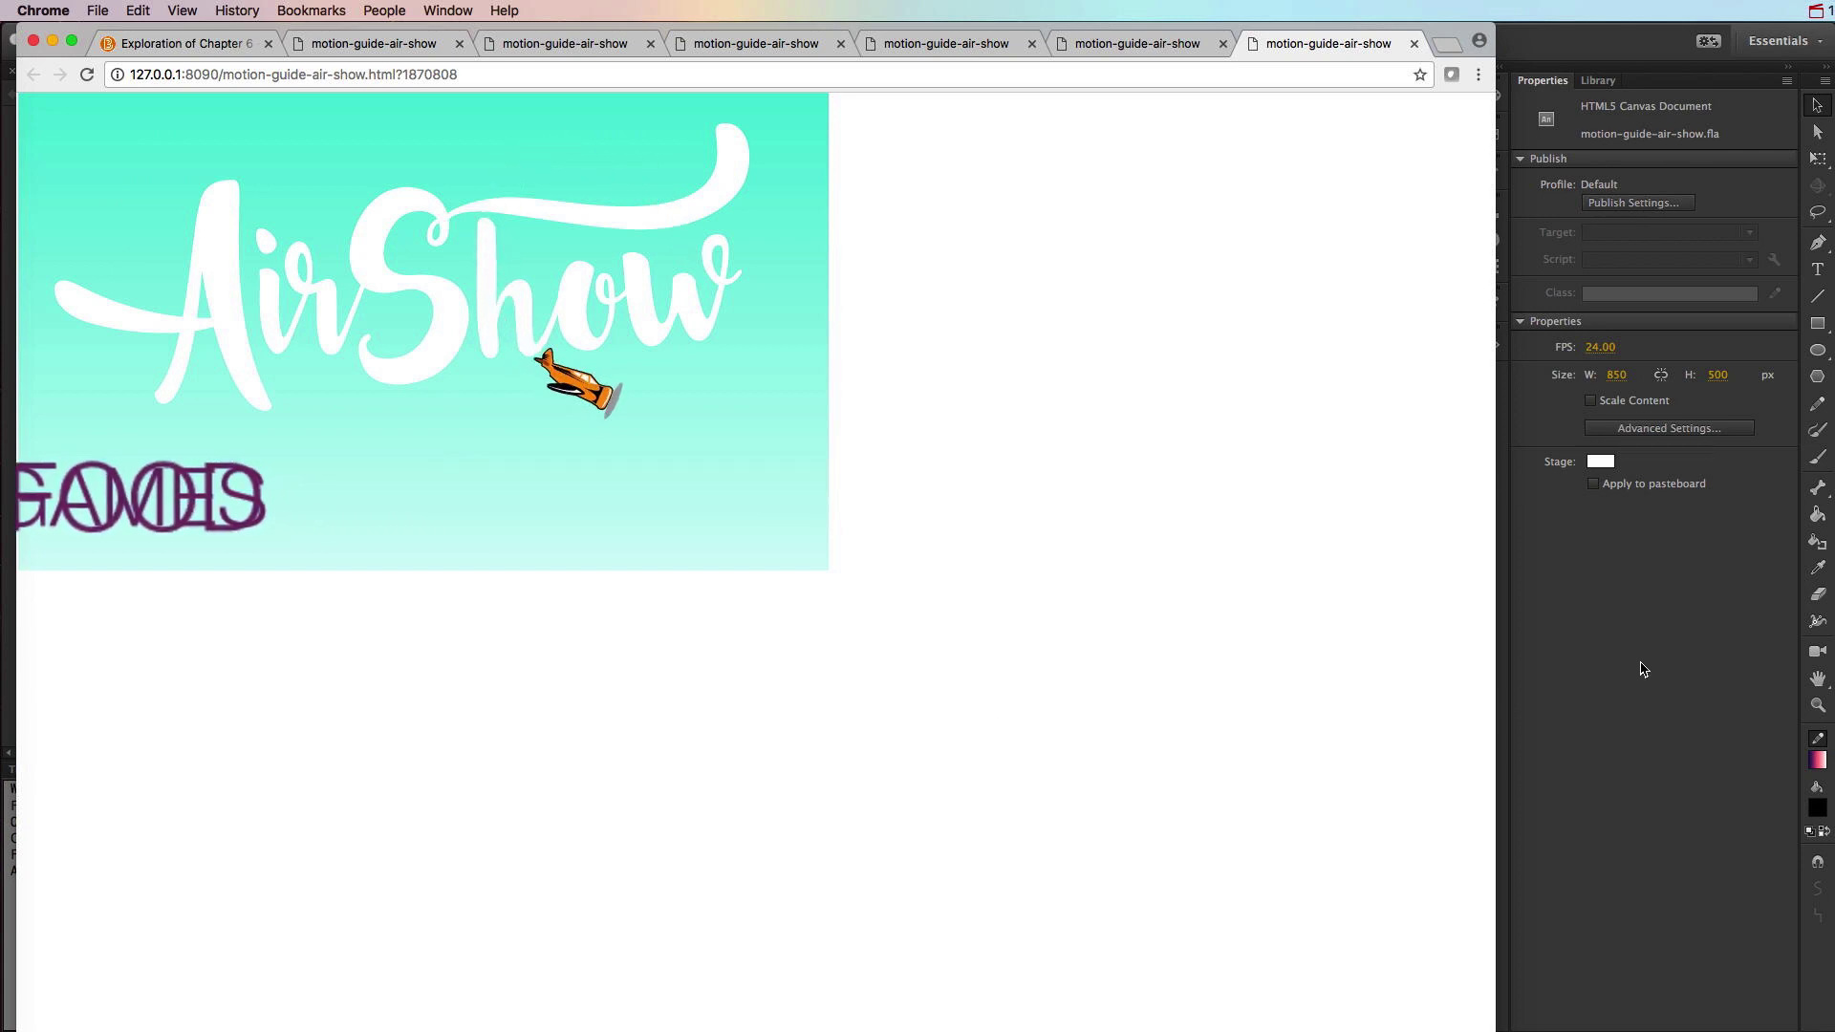
left_click(1600, 669)
left_click(48, 775)
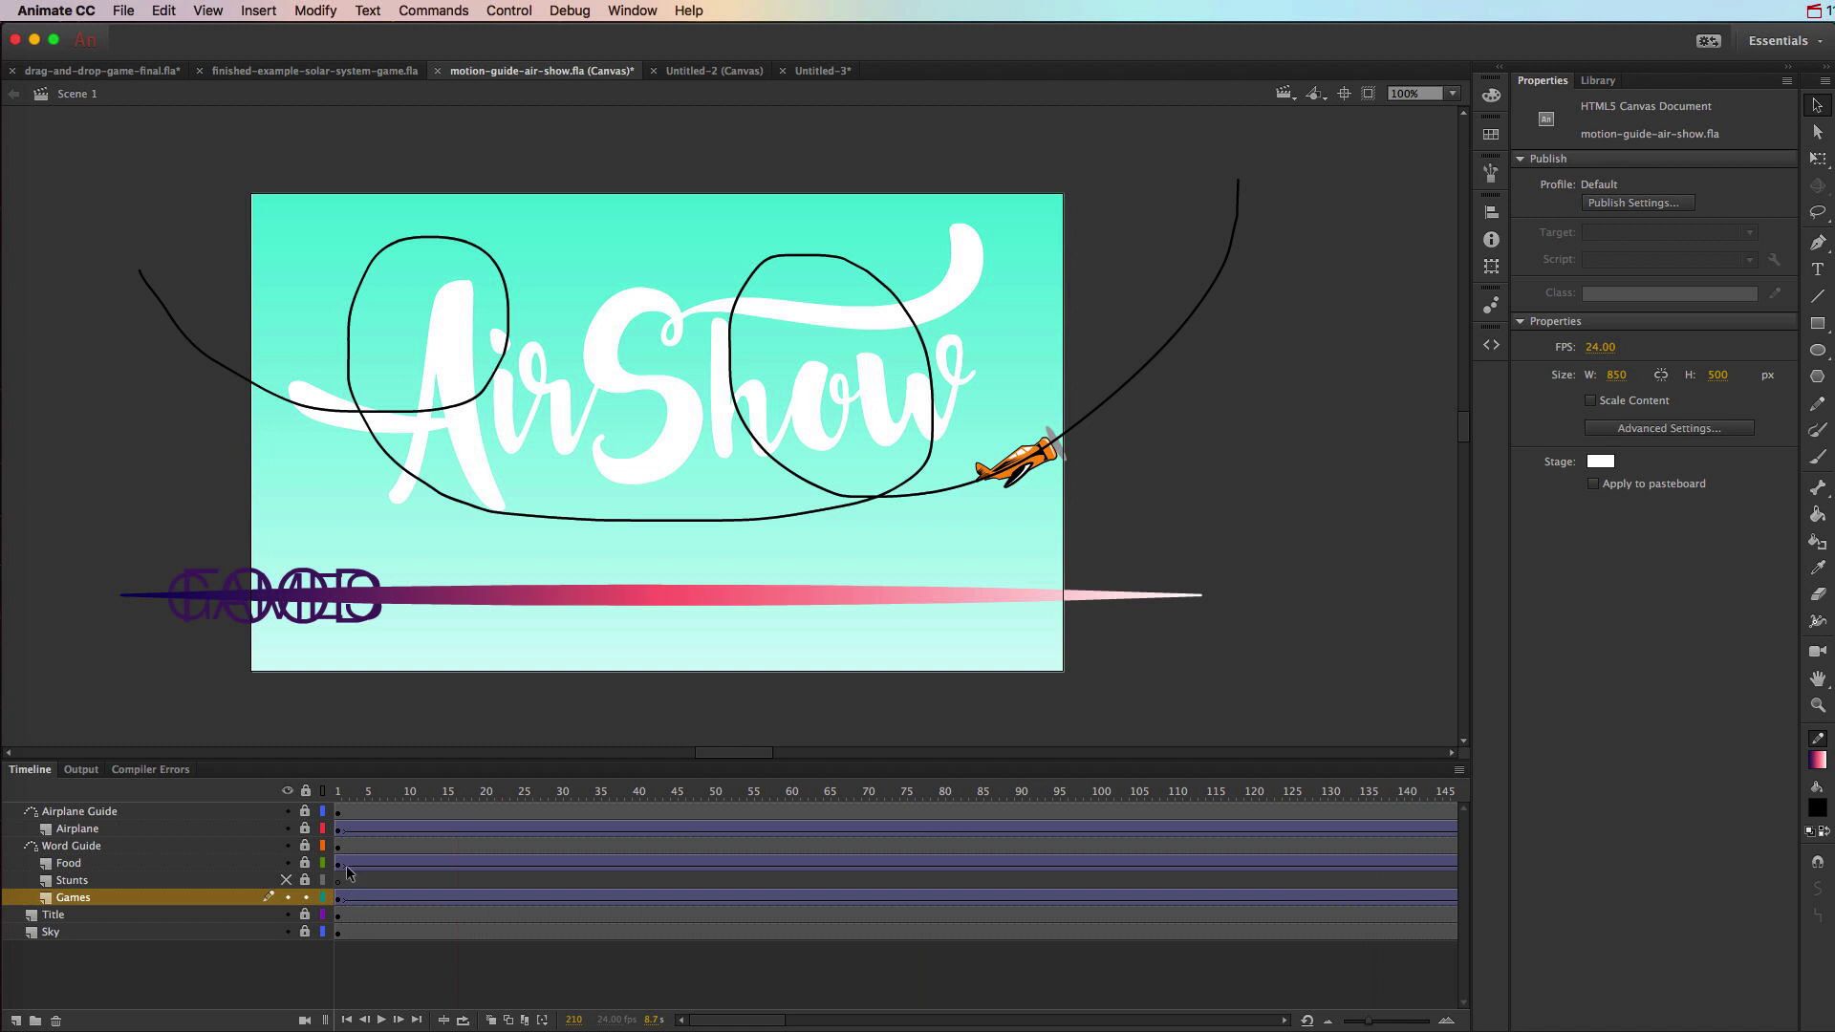
- Retime the Food tween by moving its first keyframe to frame 11 and its last keyframe to frame 81
left_click_drag(338, 866, 418, 875)
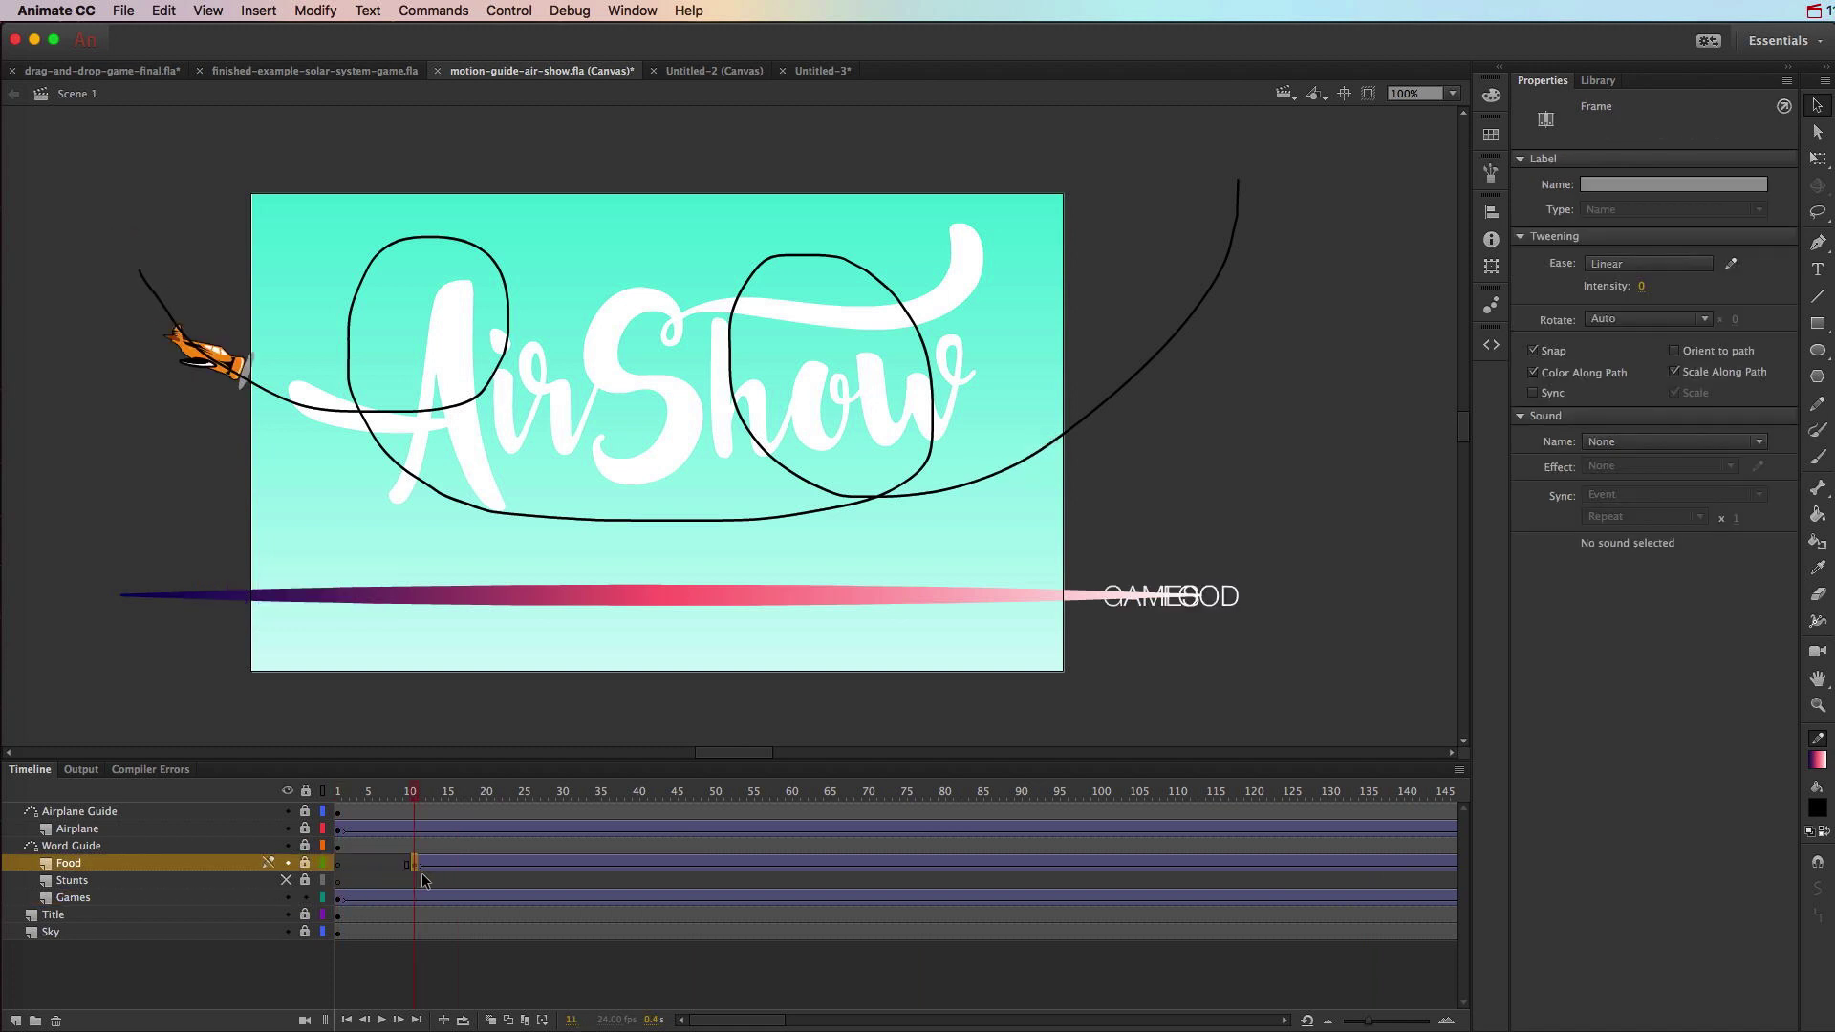
scroll(426, 874, "right", 15)
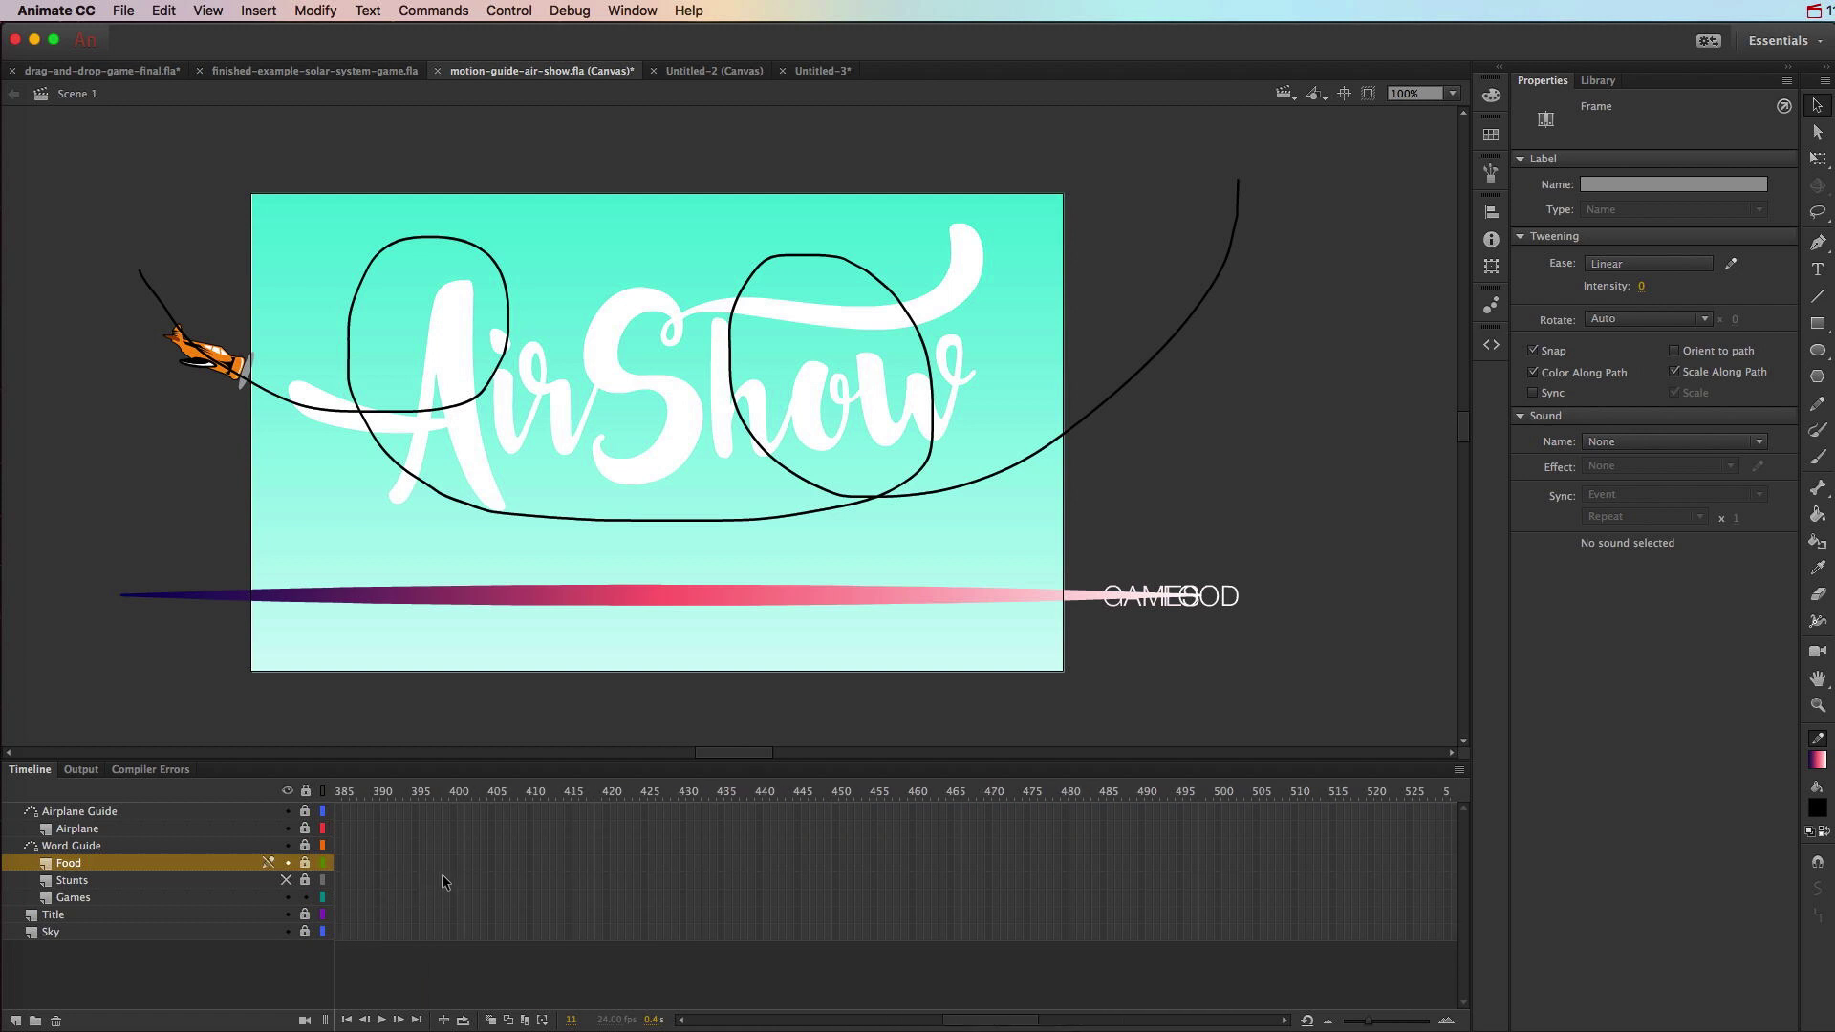
scroll(441, 873, "left", 15)
left_click(981, 864)
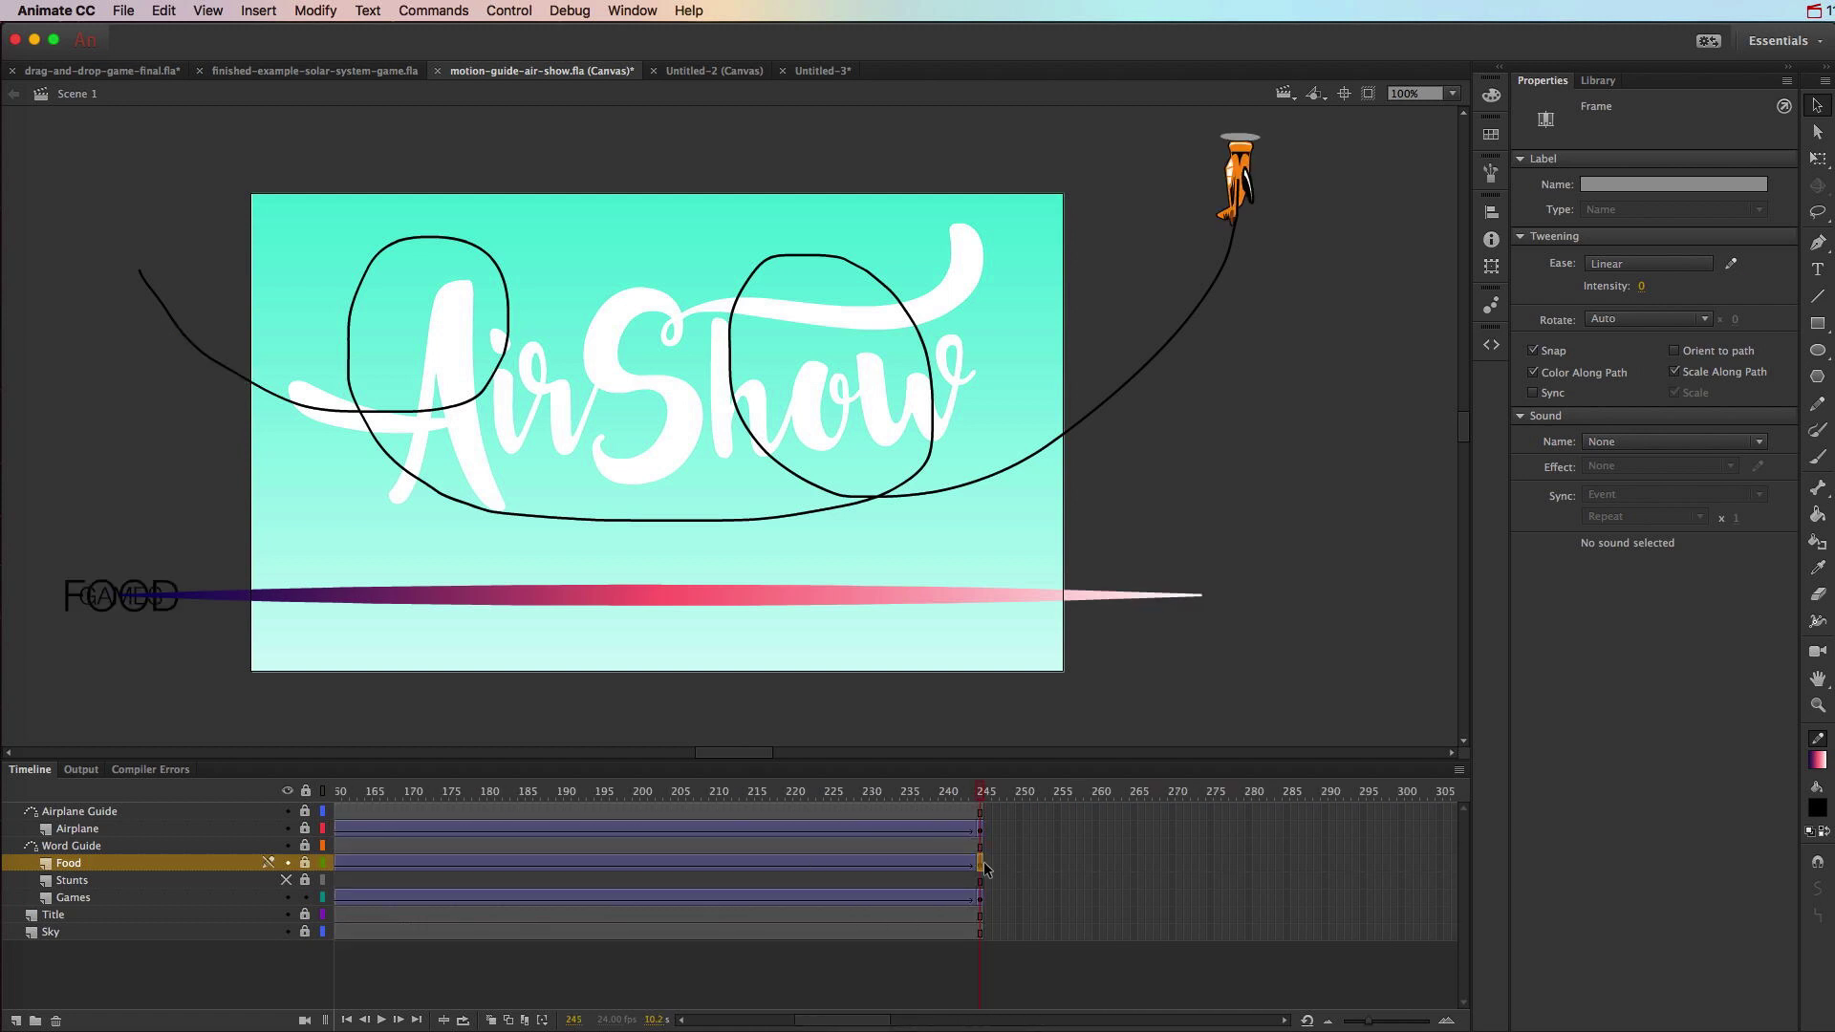
left_click_drag(985, 866, 983, 864)
mouse_move(367, 862)
left_mouse_down()
mouse_move(317, 862)
mouse_move(841, 862)
left_mouse_up()
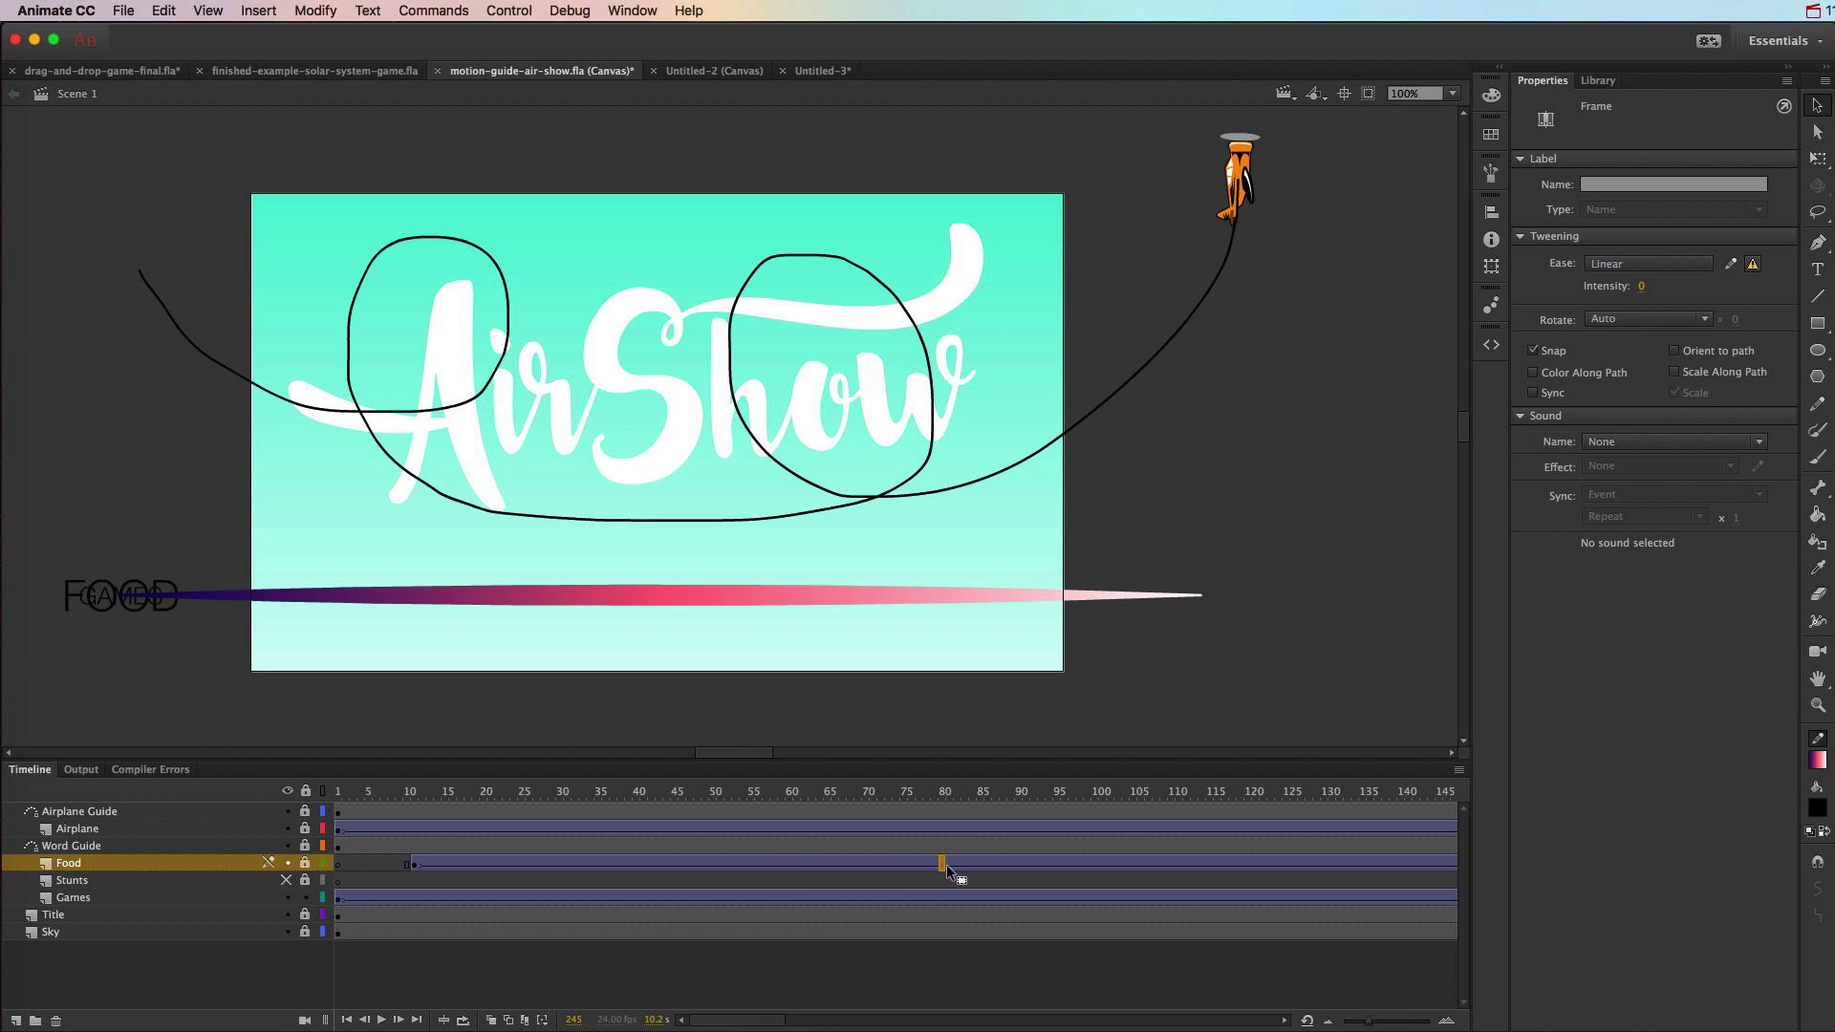
left_click_drag(948, 864, 948, 867)
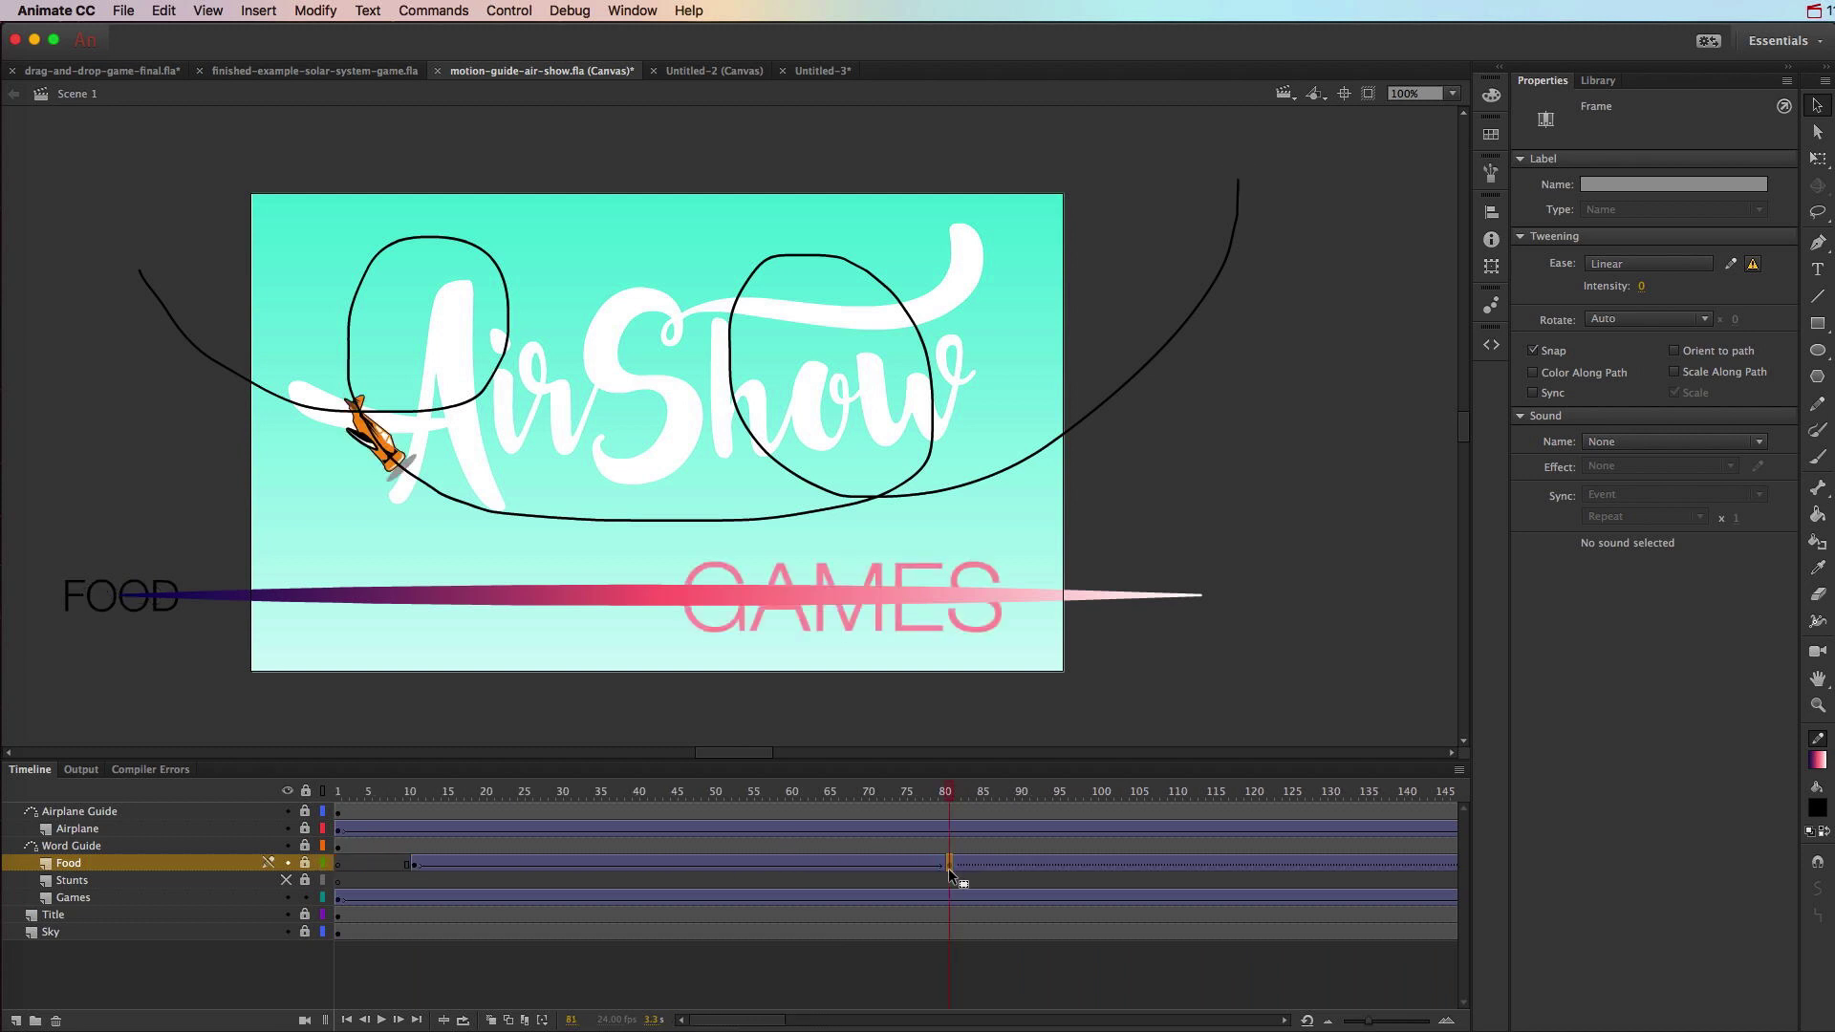
- Retime the Games tween by moving its first keyframe to frame 46 and its last keyframe to frame 123
left_click(340, 899)
left_click_drag(338, 899, 801, 896)
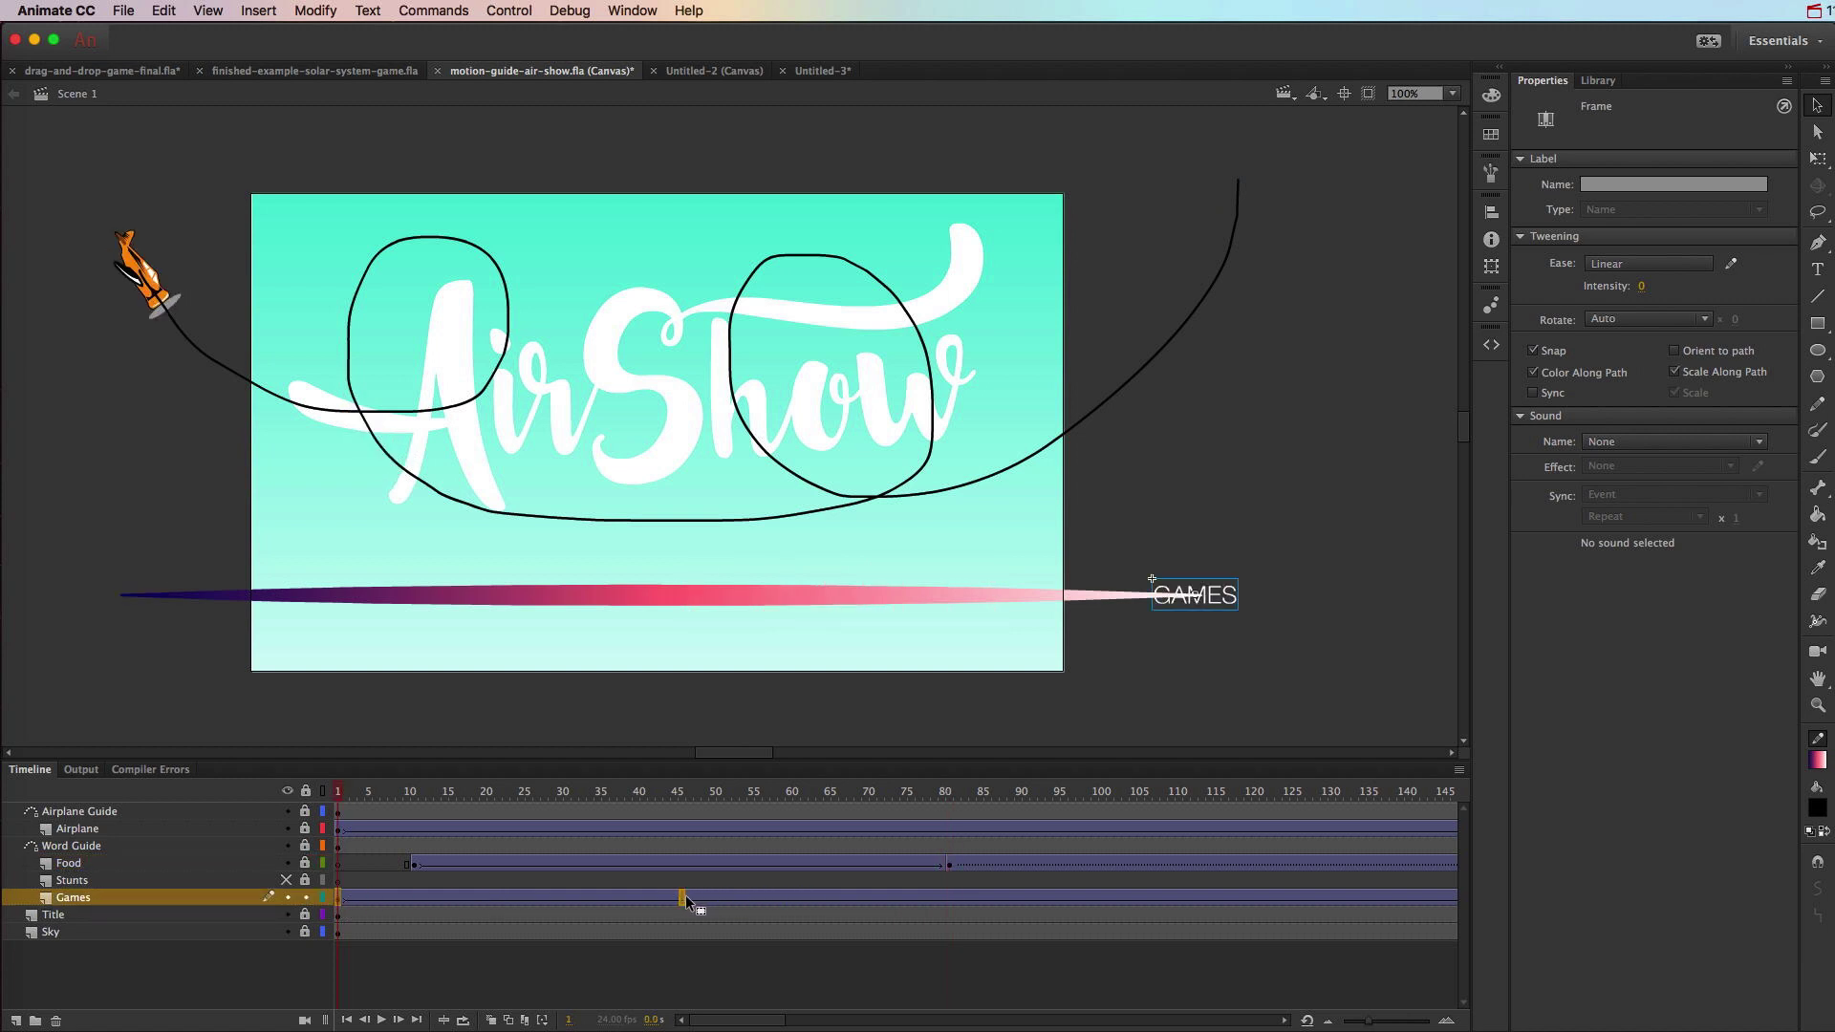
left_click_drag(685, 895, 685, 895)
scroll(693, 896, "right", 5)
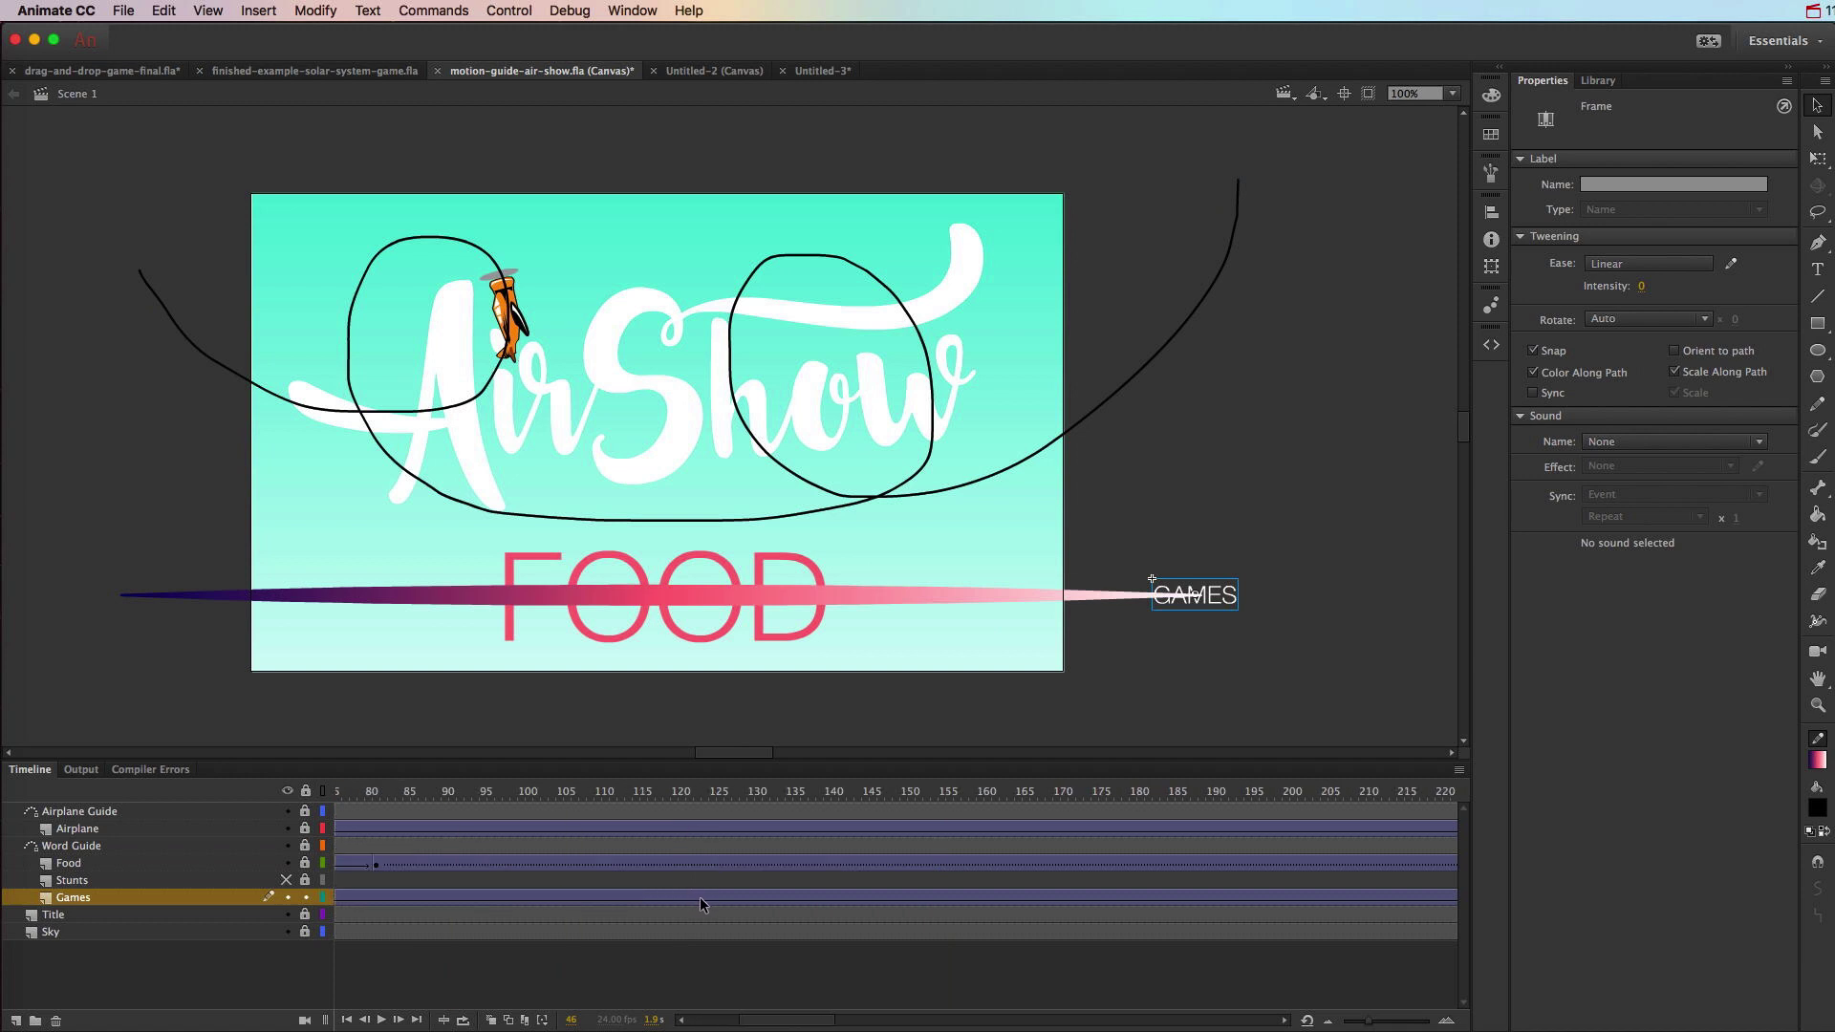
scroll(700, 897, "right", 5)
left_click(944, 897)
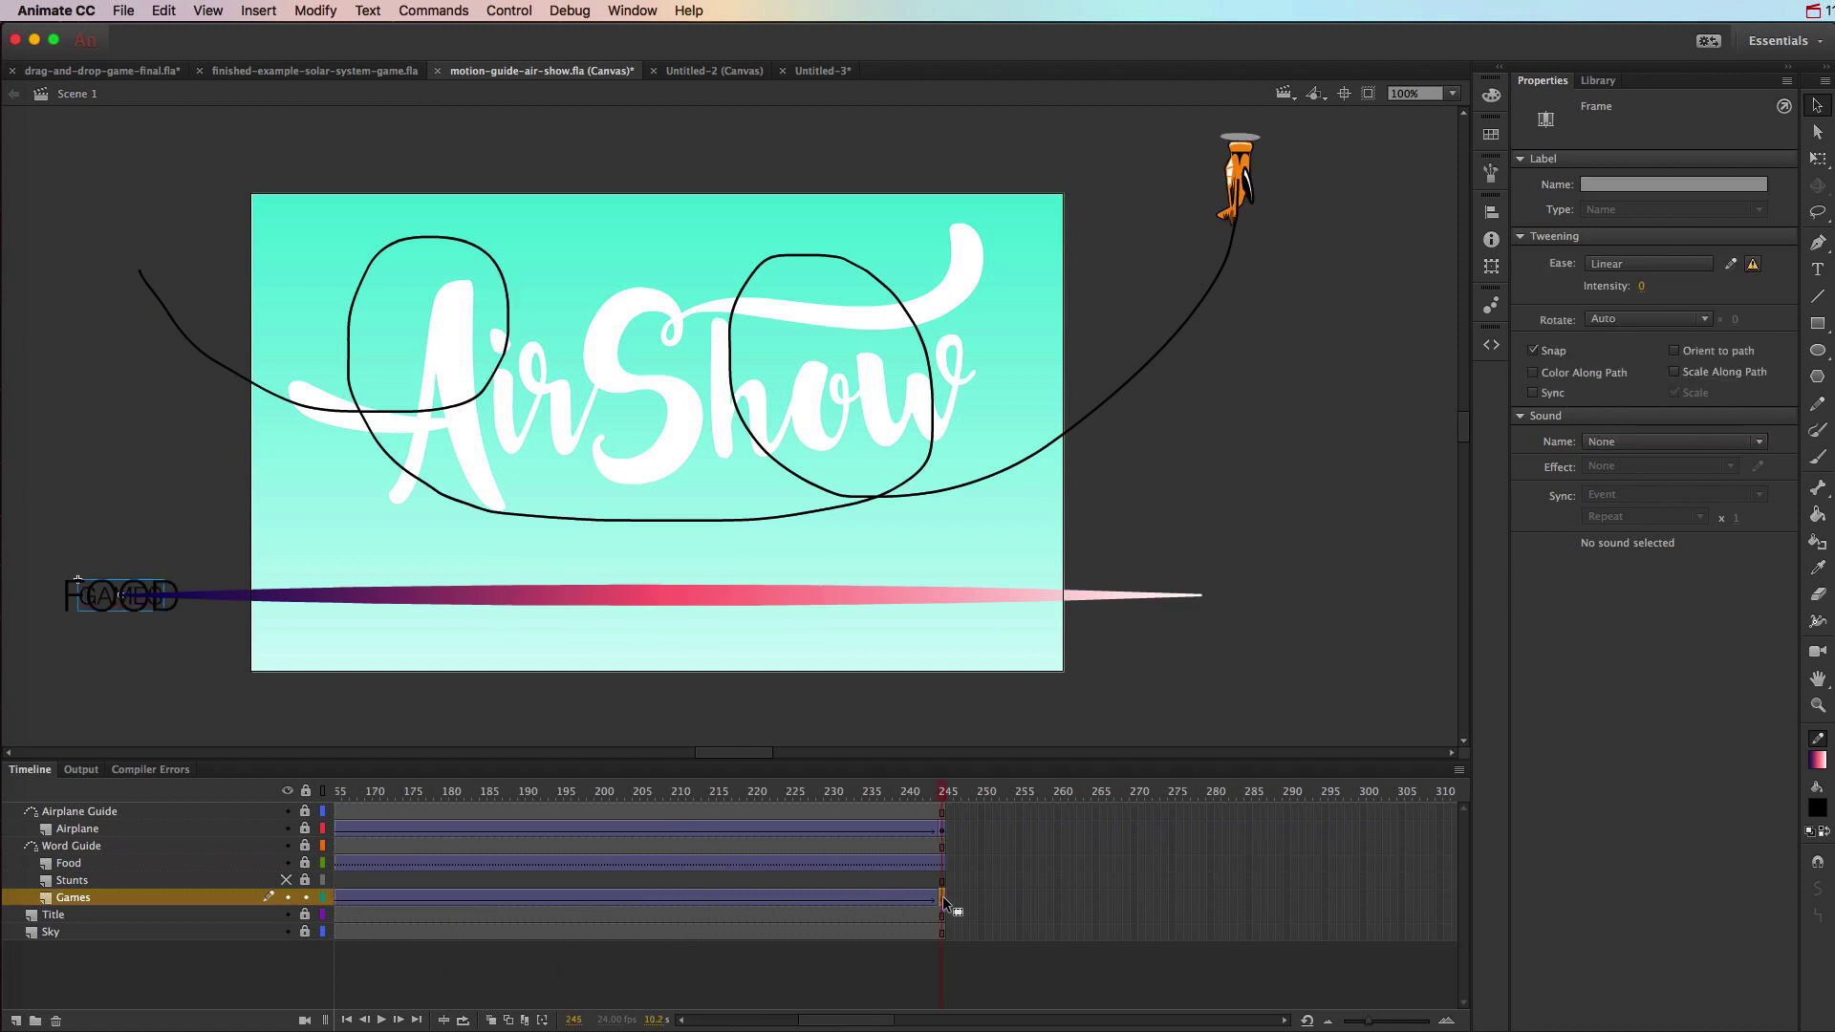
left_click_drag(944, 897, 510, 900)
left_click_drag(325, 896, 860, 896)
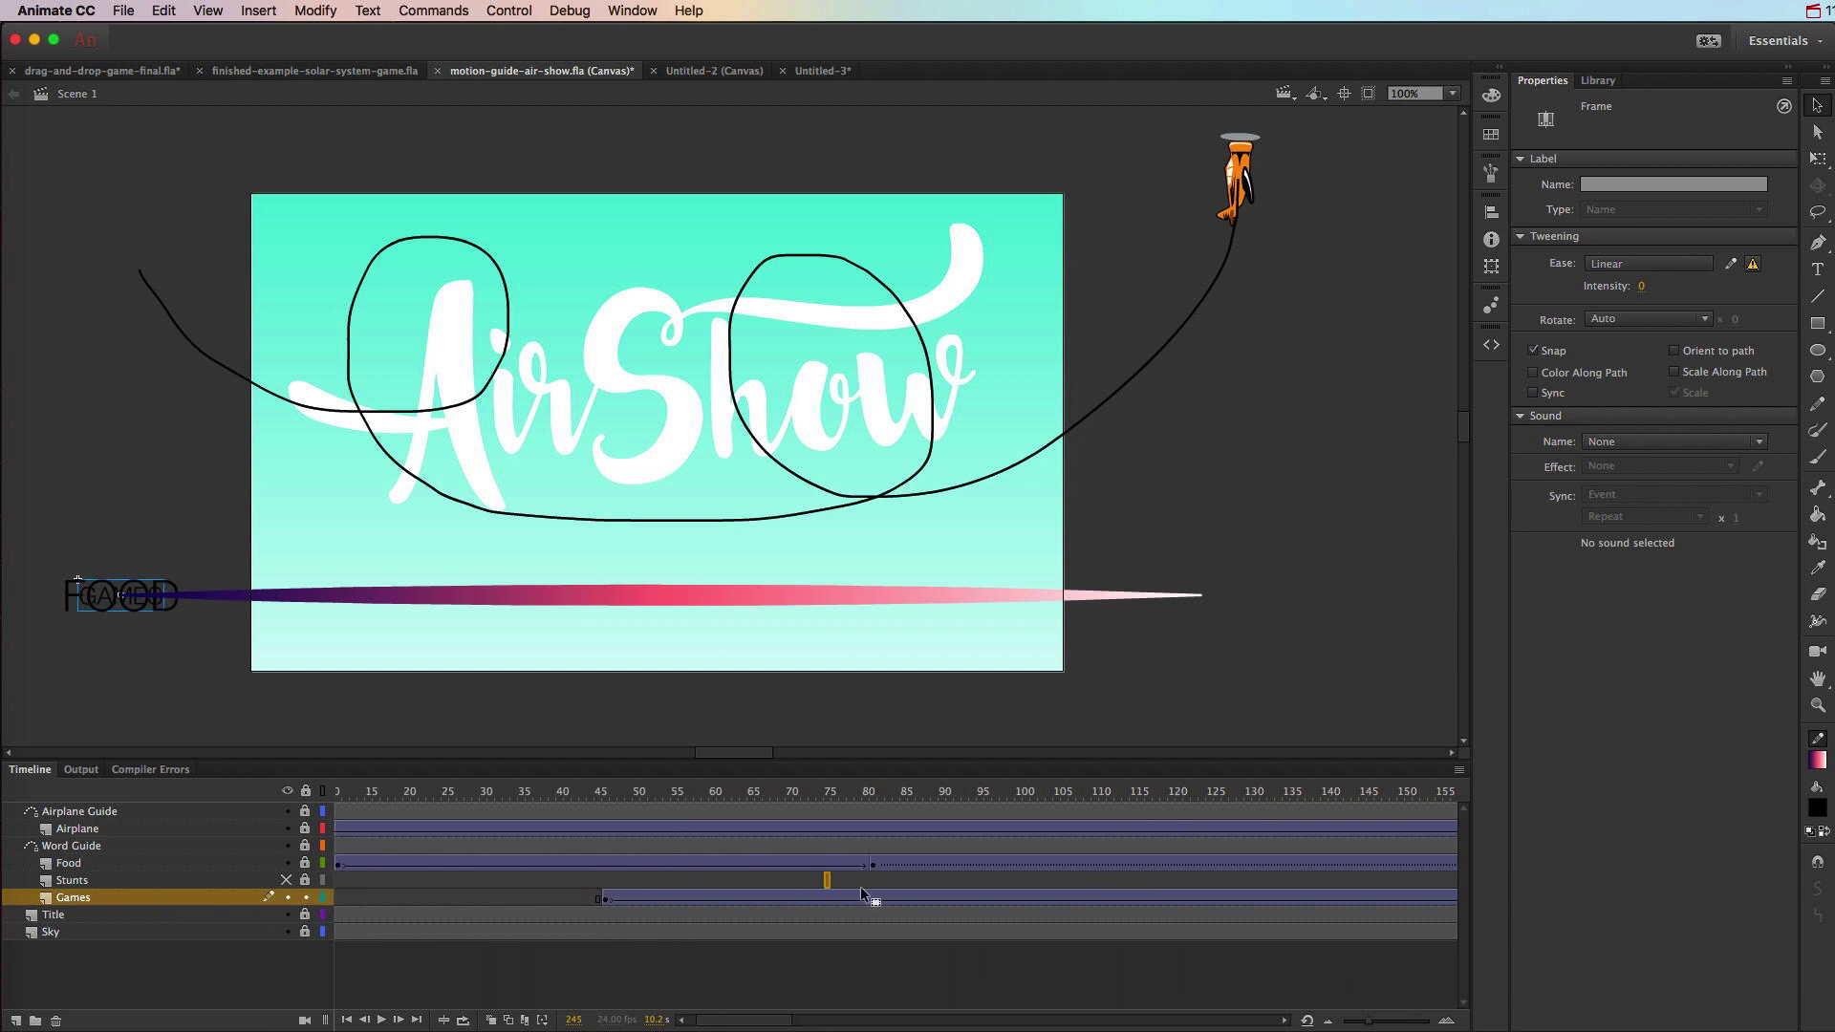
left_click_drag(1184, 896, 1190, 898)
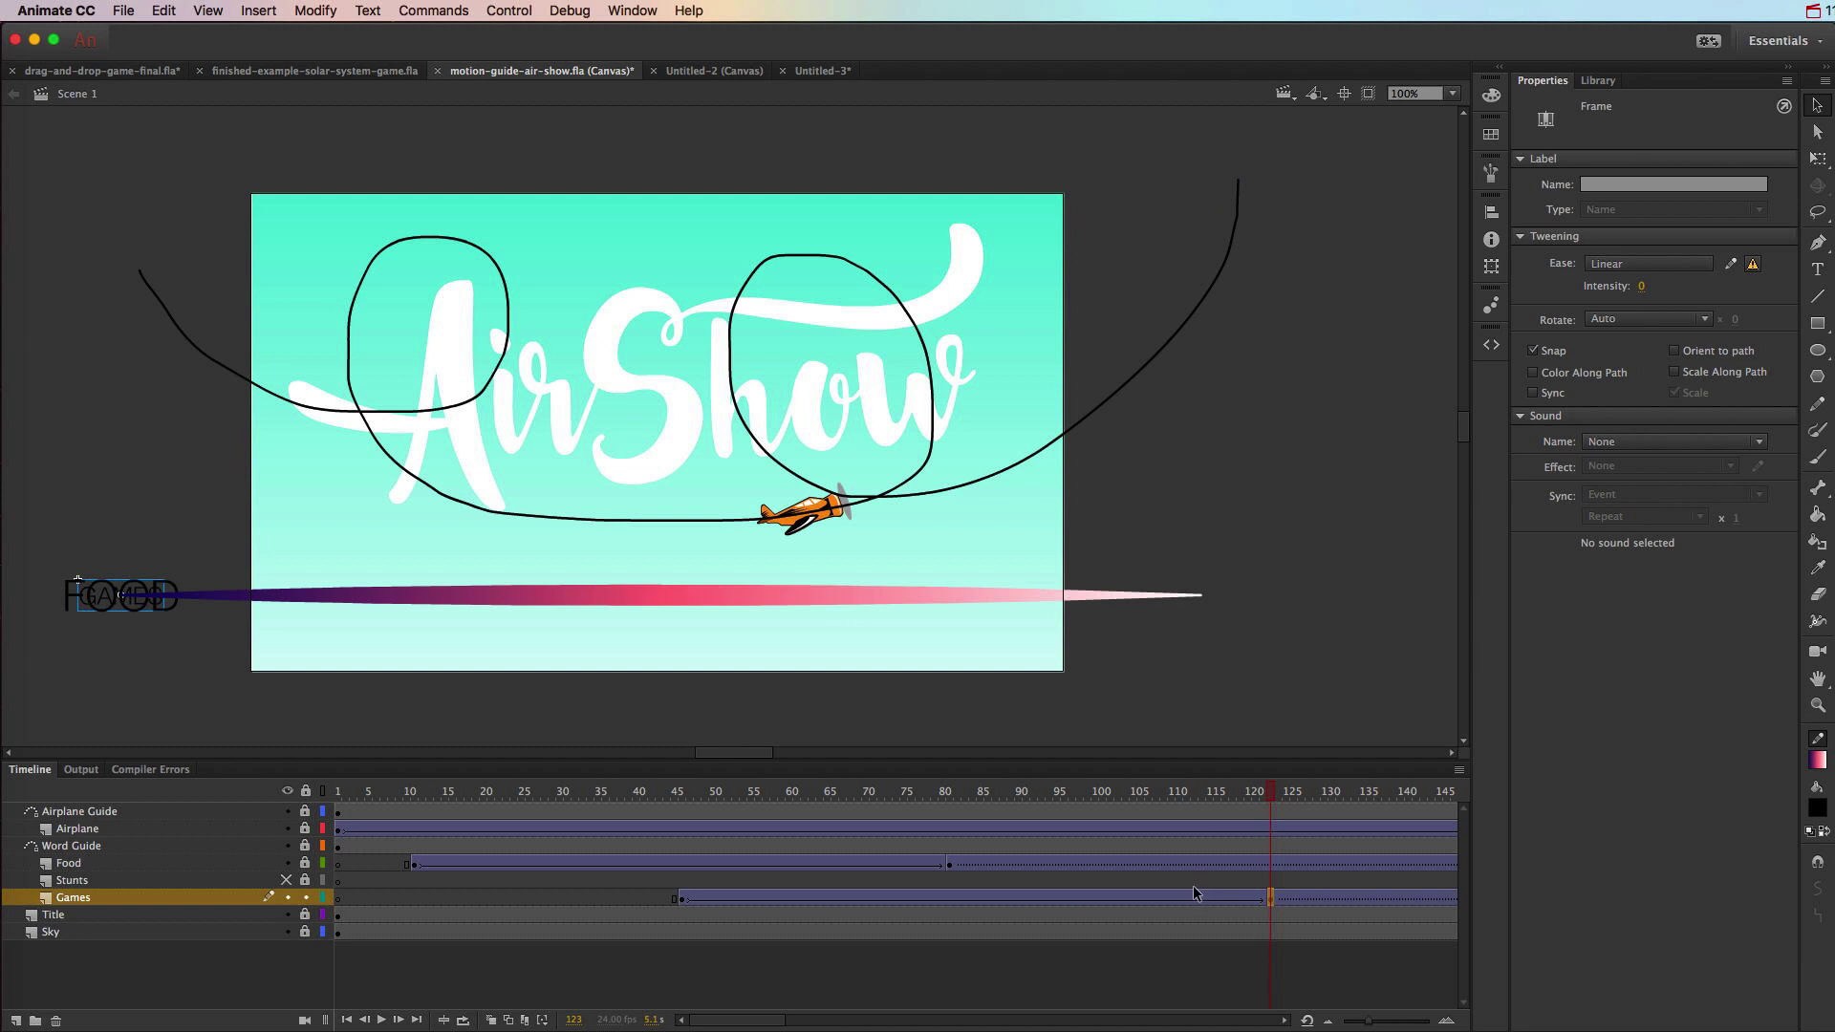
- Remove the Food layer's frames from 82 through the end of the timeline and test the movie in the browser
scroll(1193, 885, "right", 10)
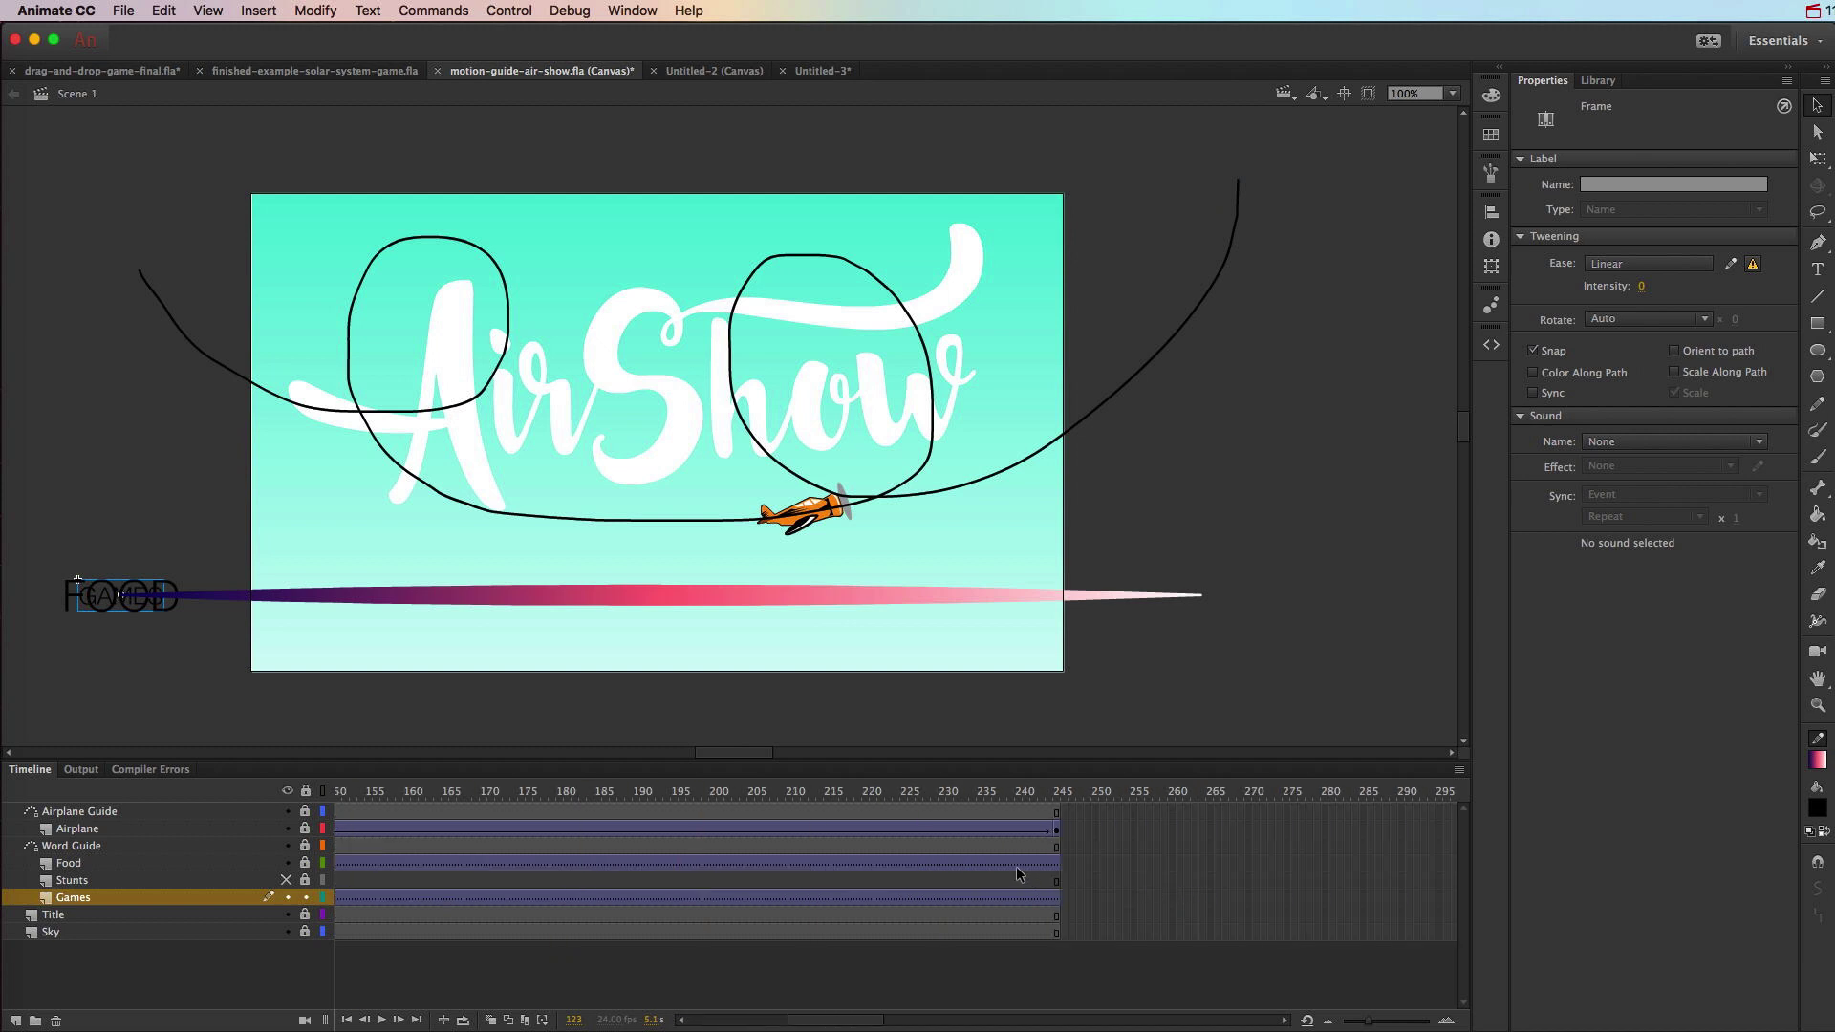
left_click(1017, 863)
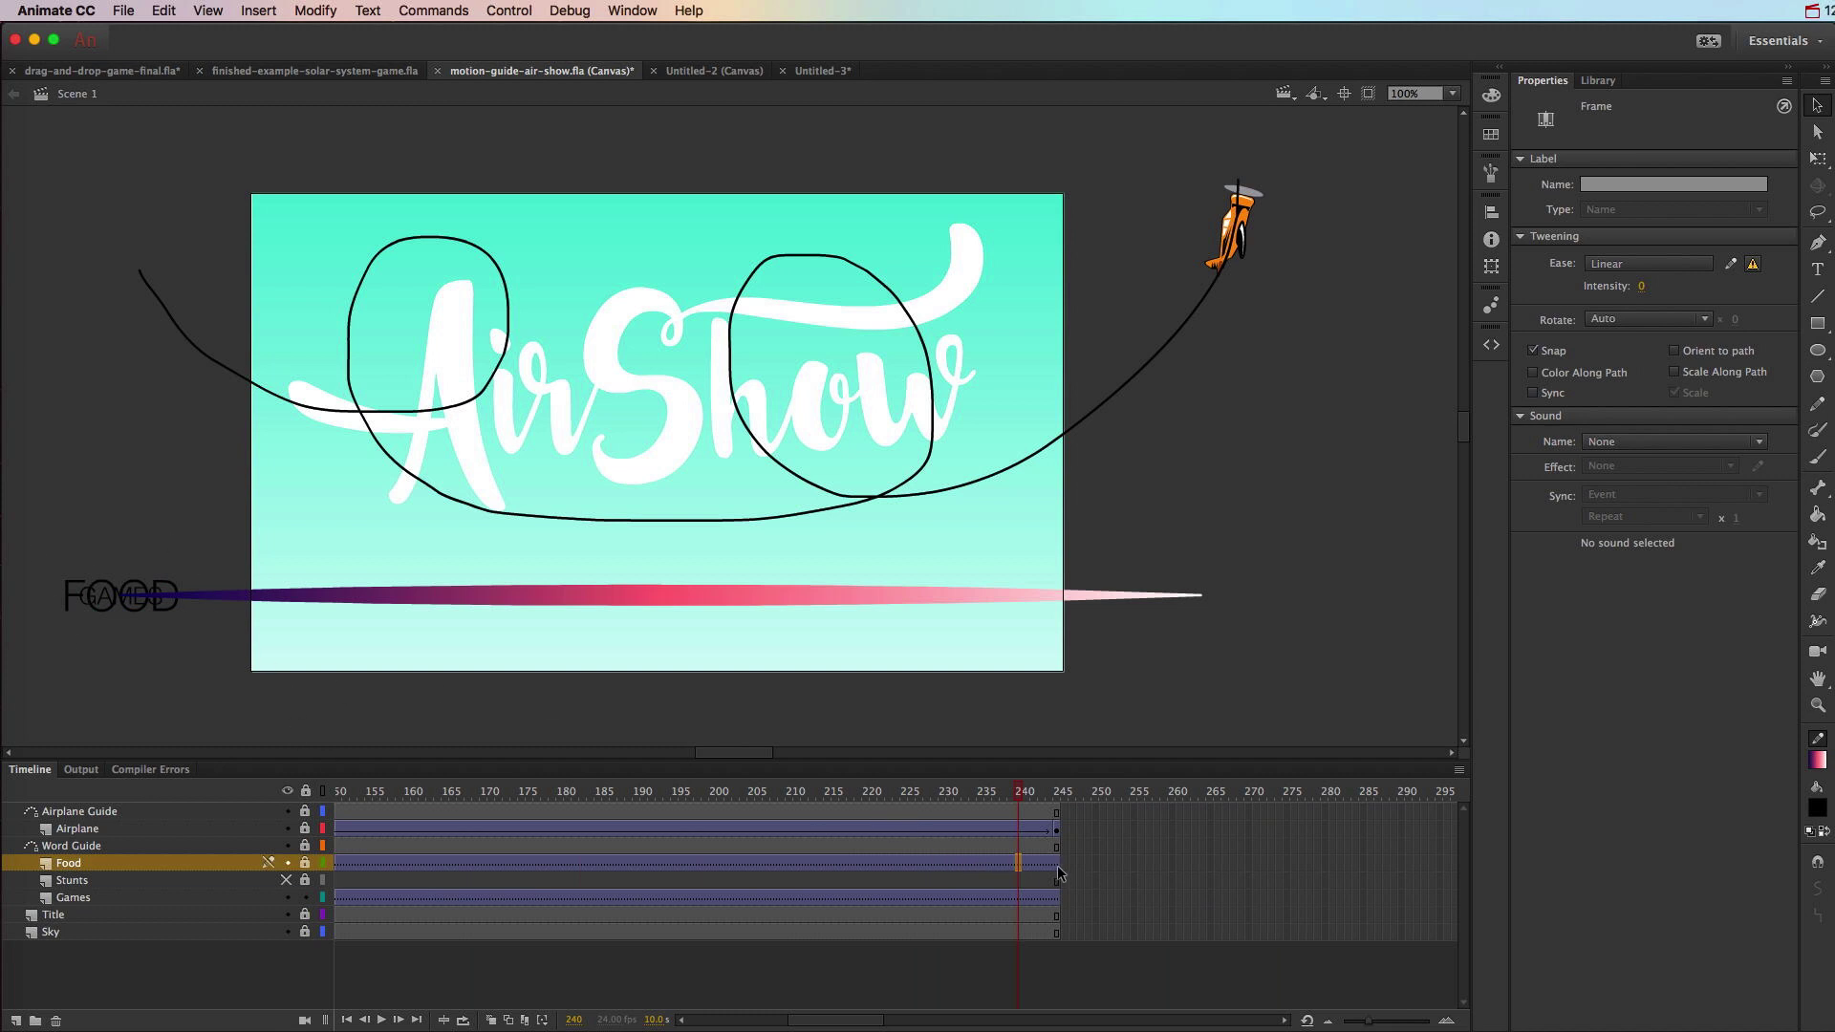
left_click_drag(1076, 862, 651, 864)
right_click(651, 864)
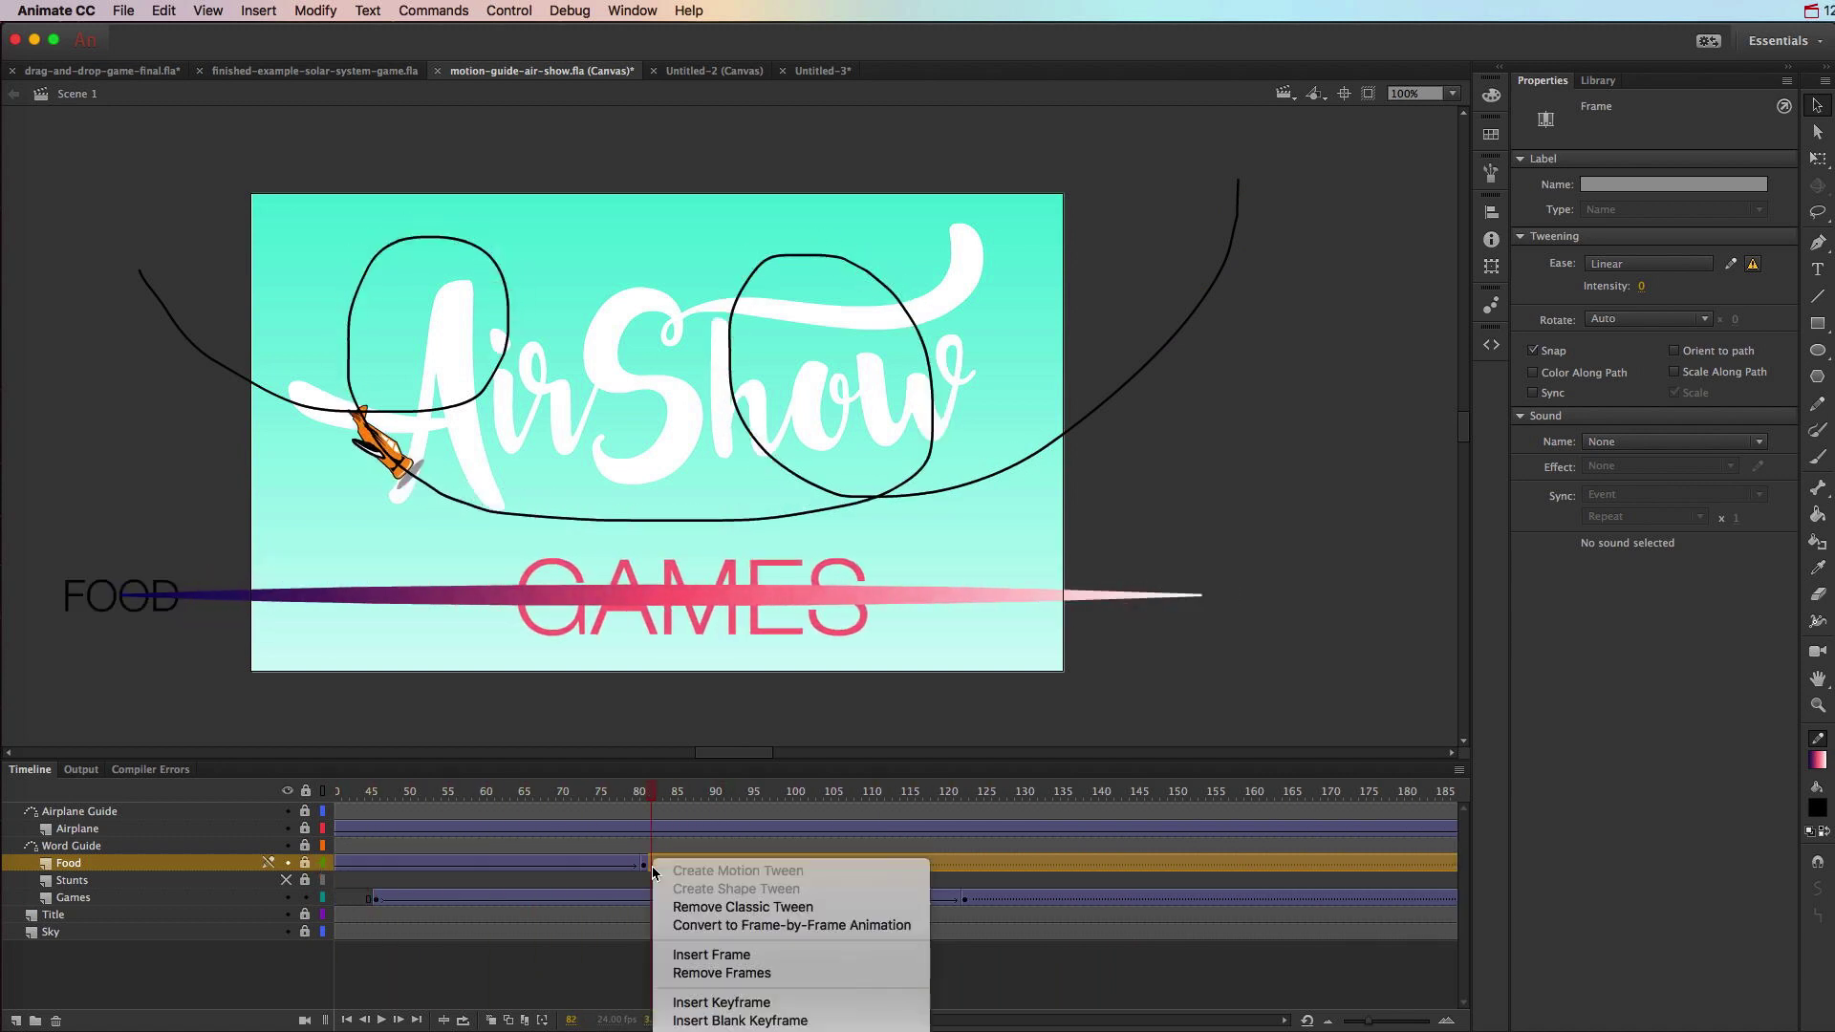
left_click(733, 973)
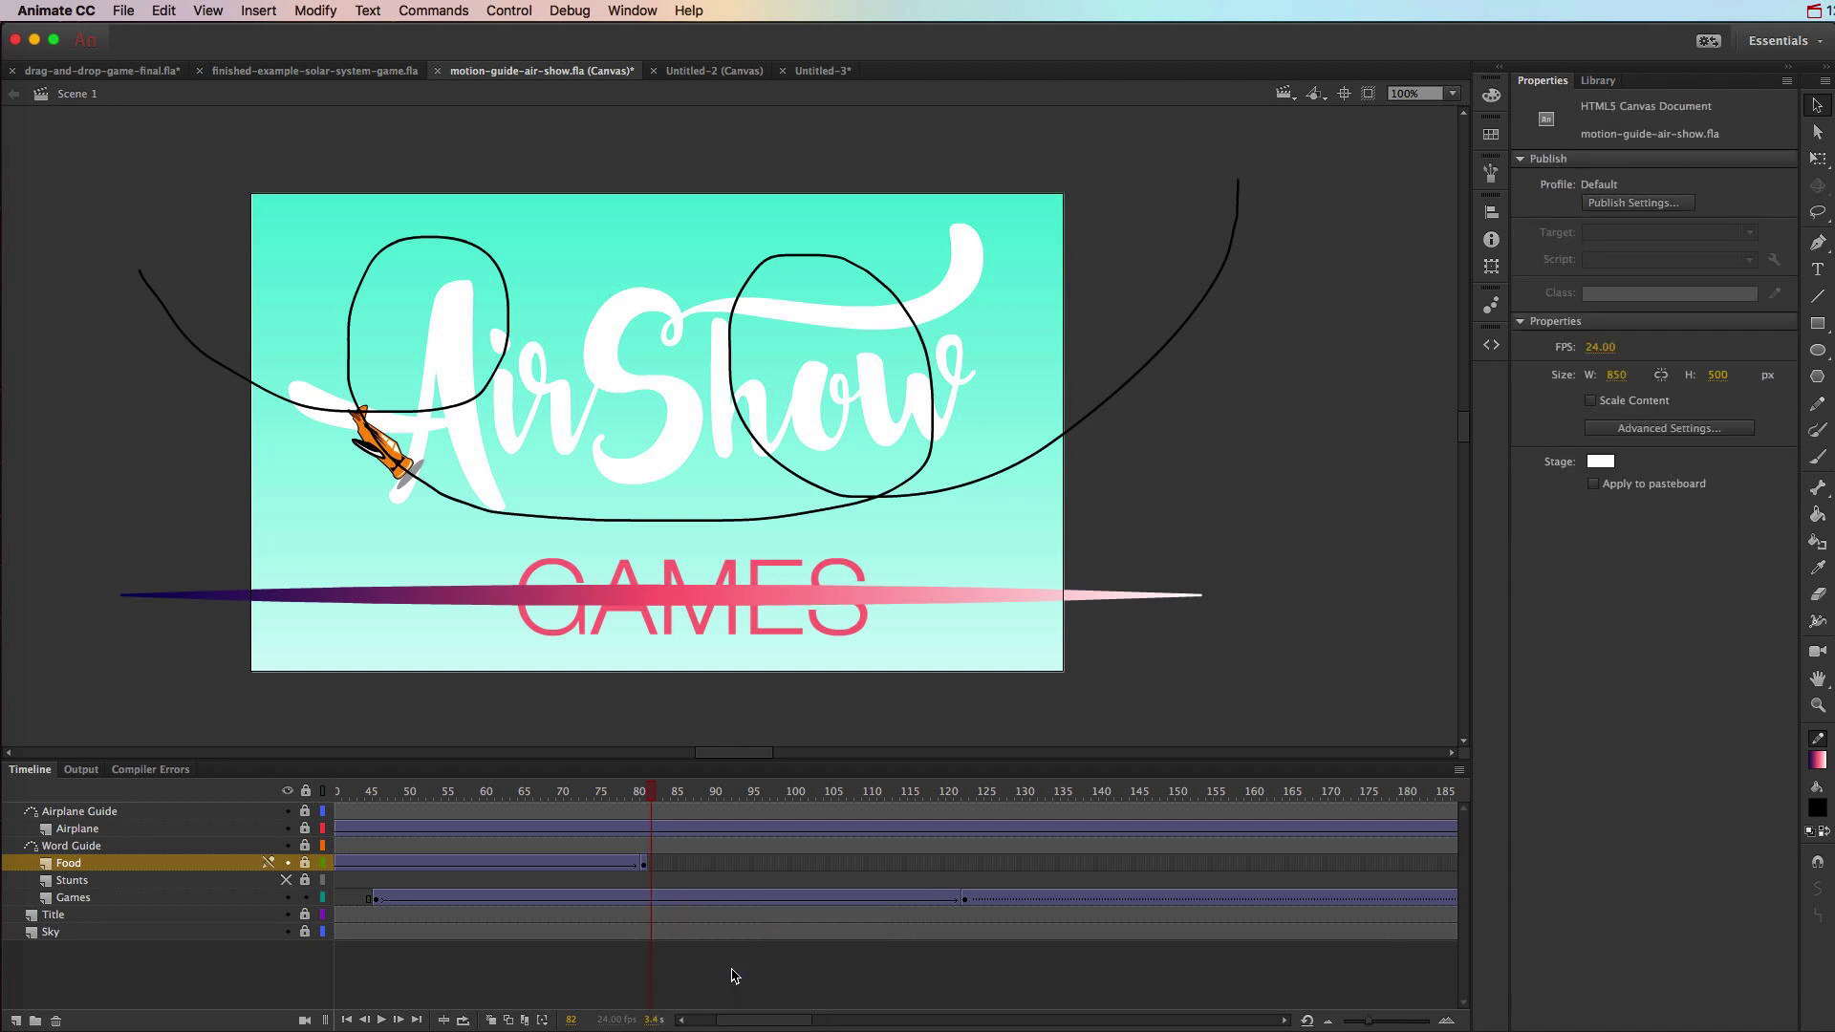
key("super+Return")
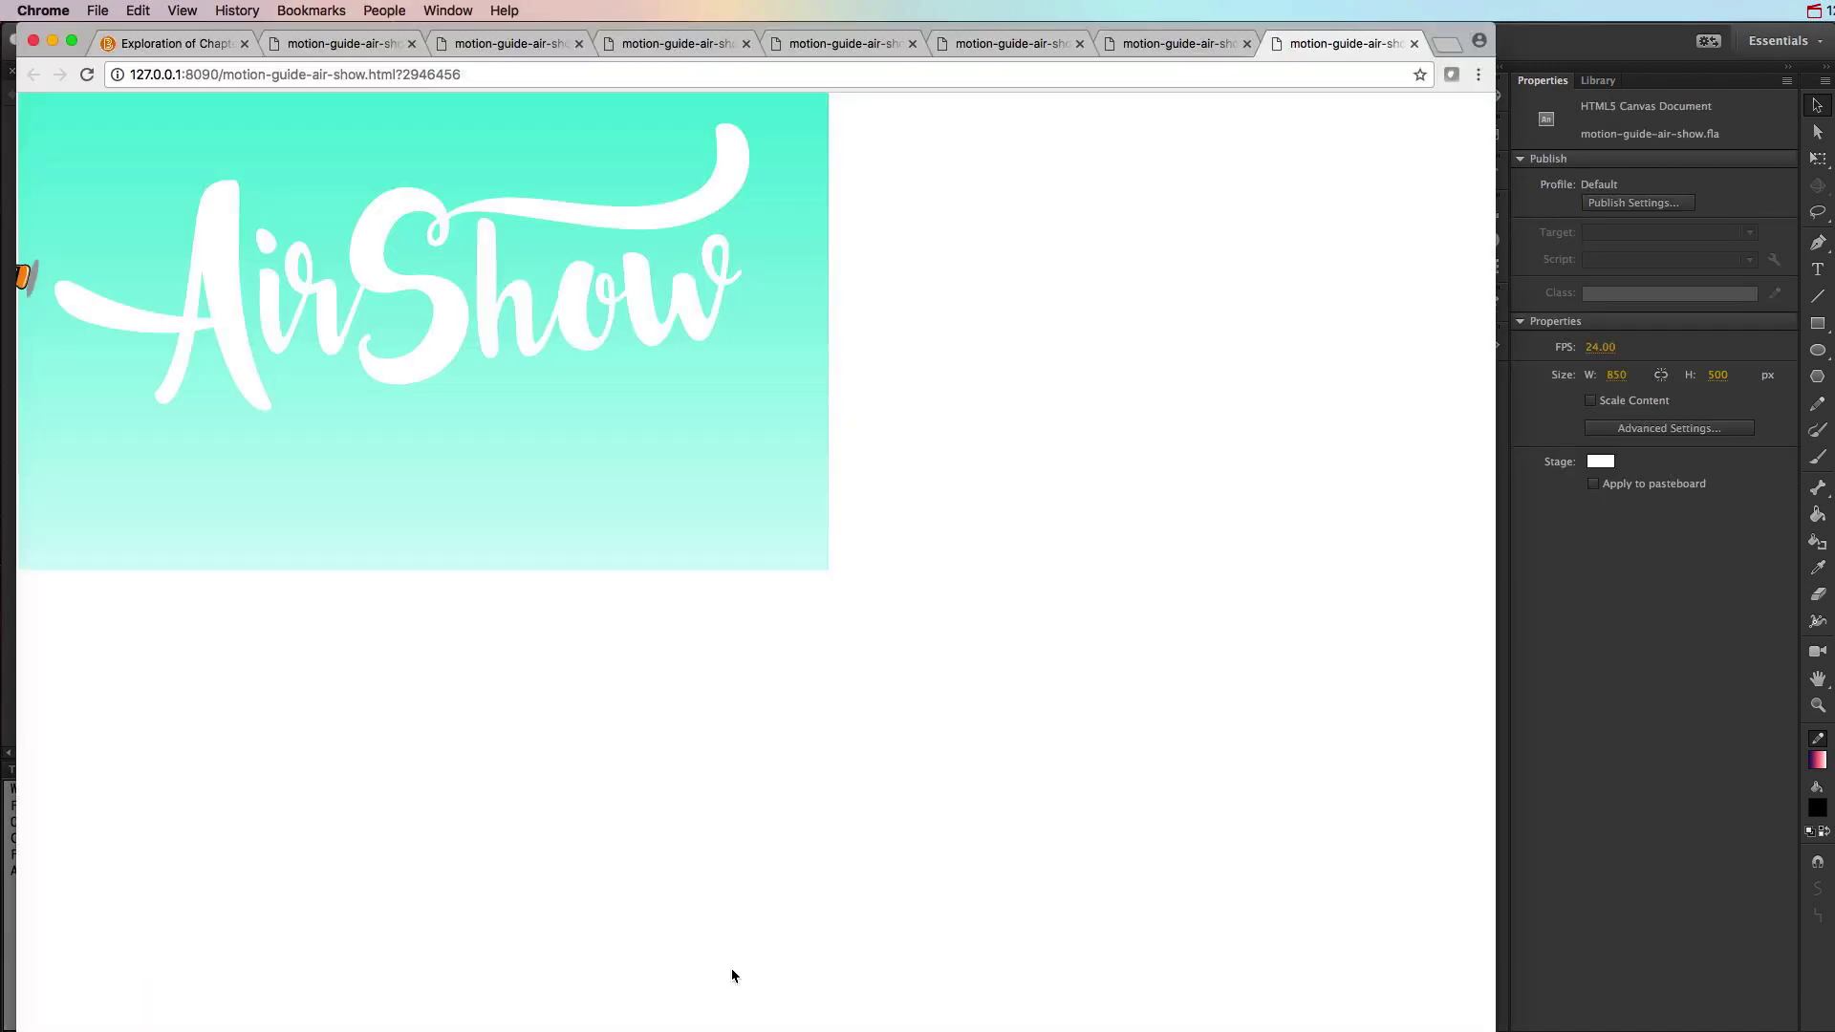